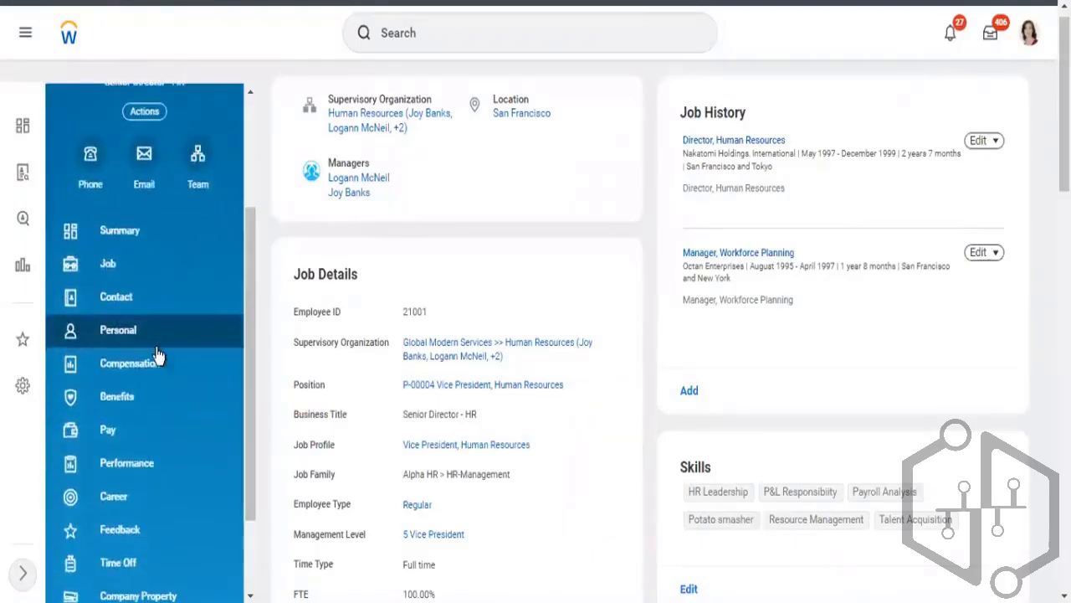
# Open the worker's Benefits section from the profile
pyautogui.click(118, 405)
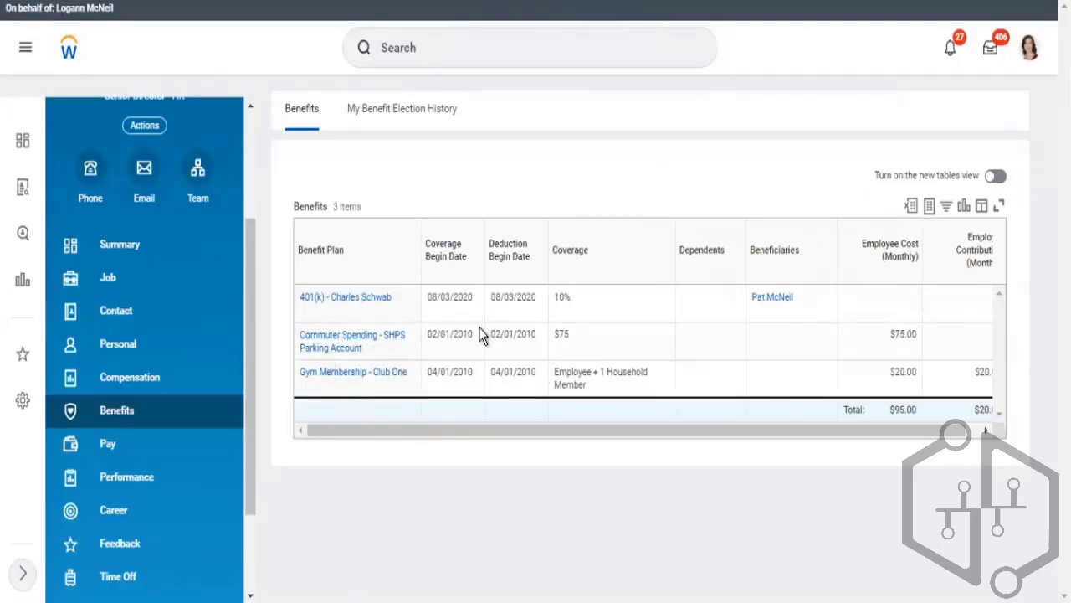
# Search for and open the View Benefit Plan report
pyautogui.click(588, 48)
pyautogui.write('v')
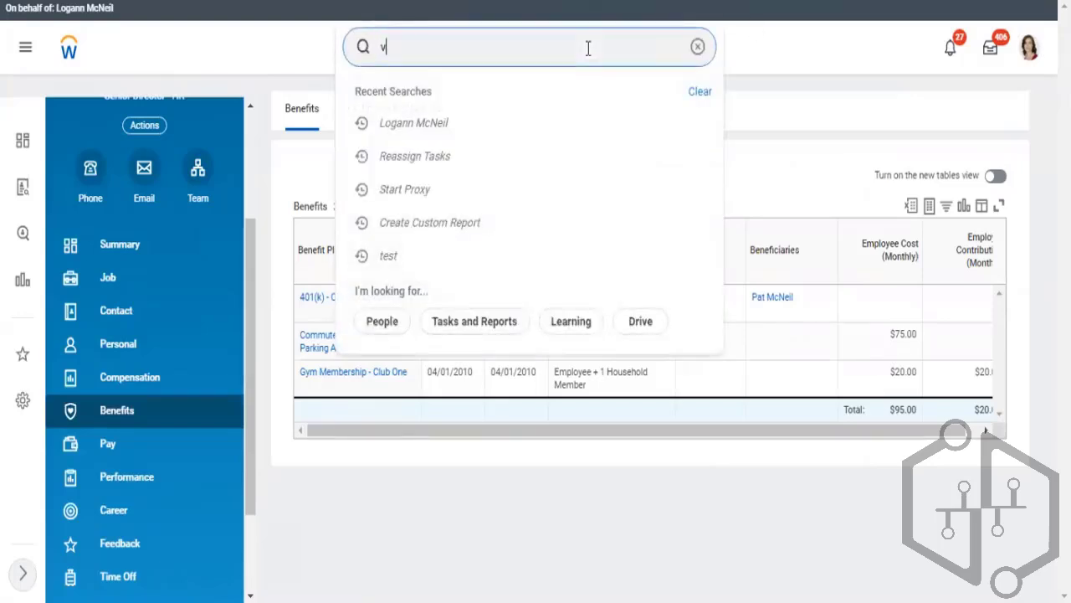
pyautogui.write('iew bene')
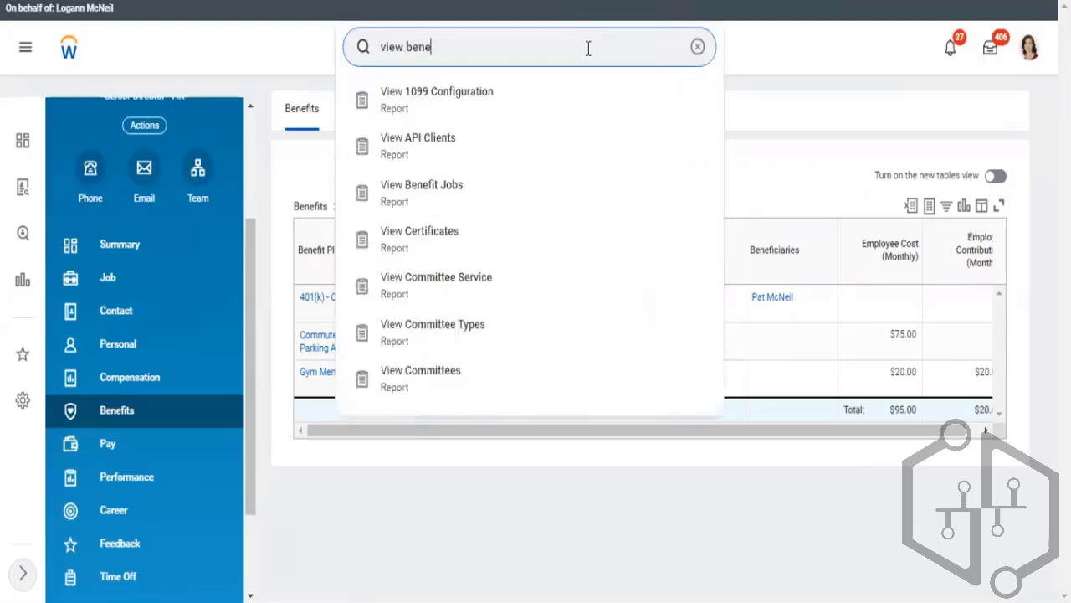
pyautogui.write('fit')
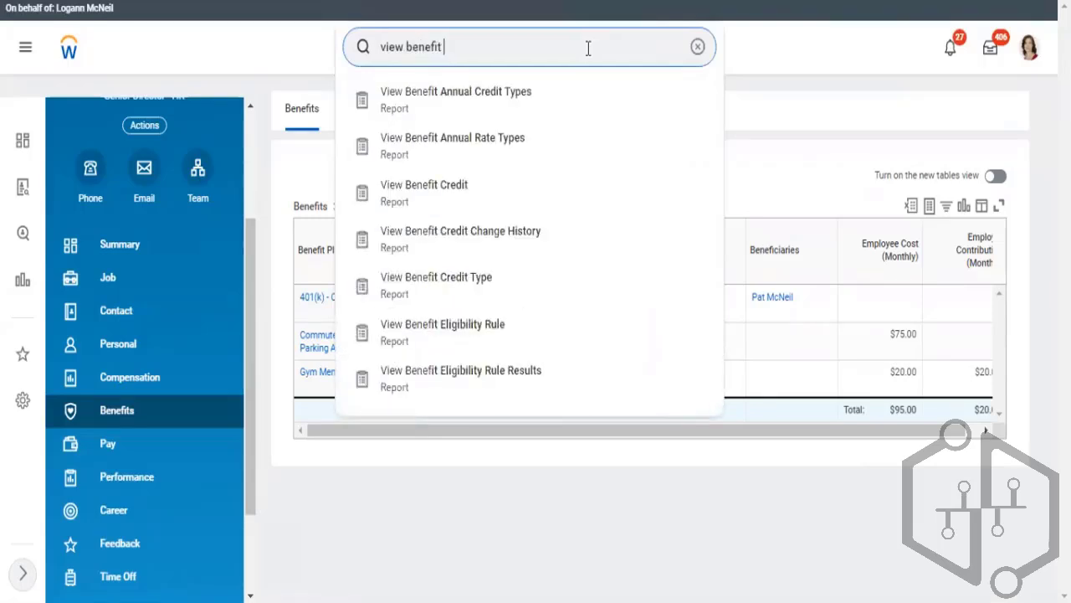
pyautogui.write(' plab')
pyautogui.press('BackSpace')
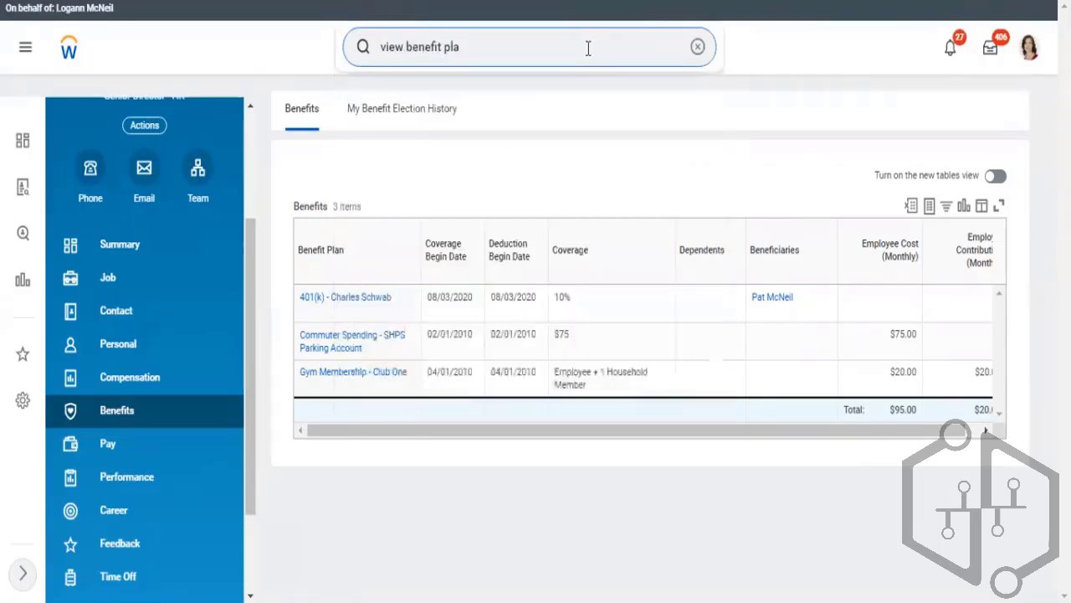
pyautogui.write('n')
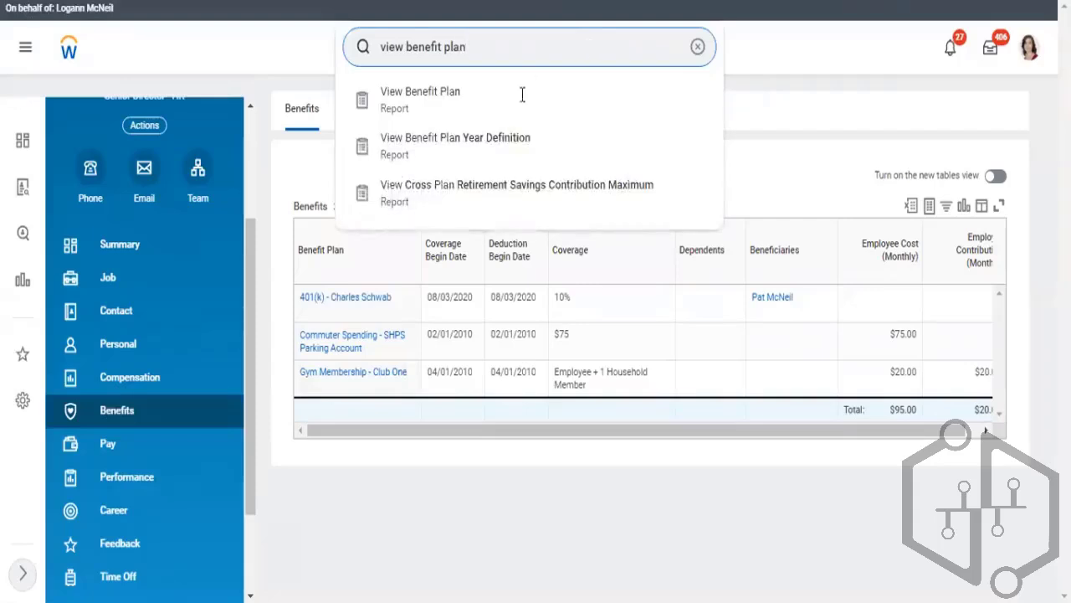
pyautogui.click(448, 89)
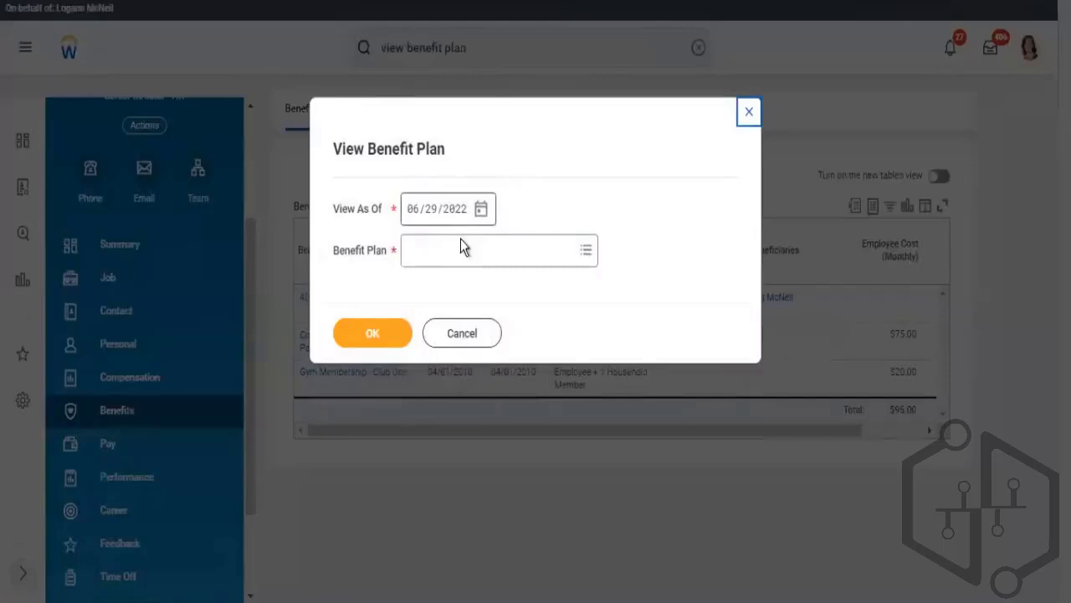
# Browse the list of benefit plans in the View Benefit Plan prompt, then cancel it
pyautogui.click(455, 252)
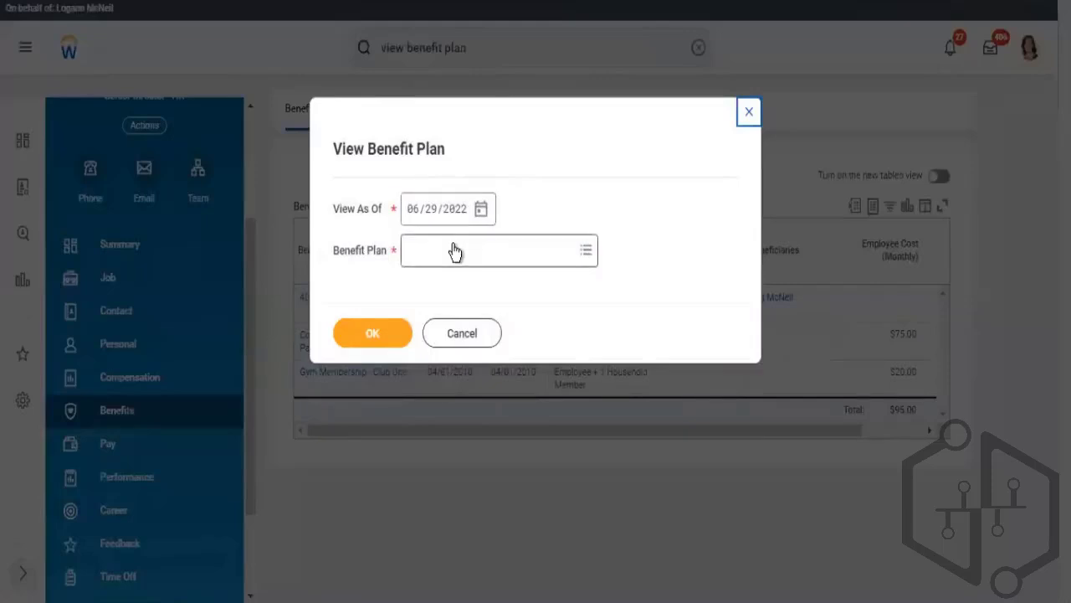
pyautogui.click(464, 259)
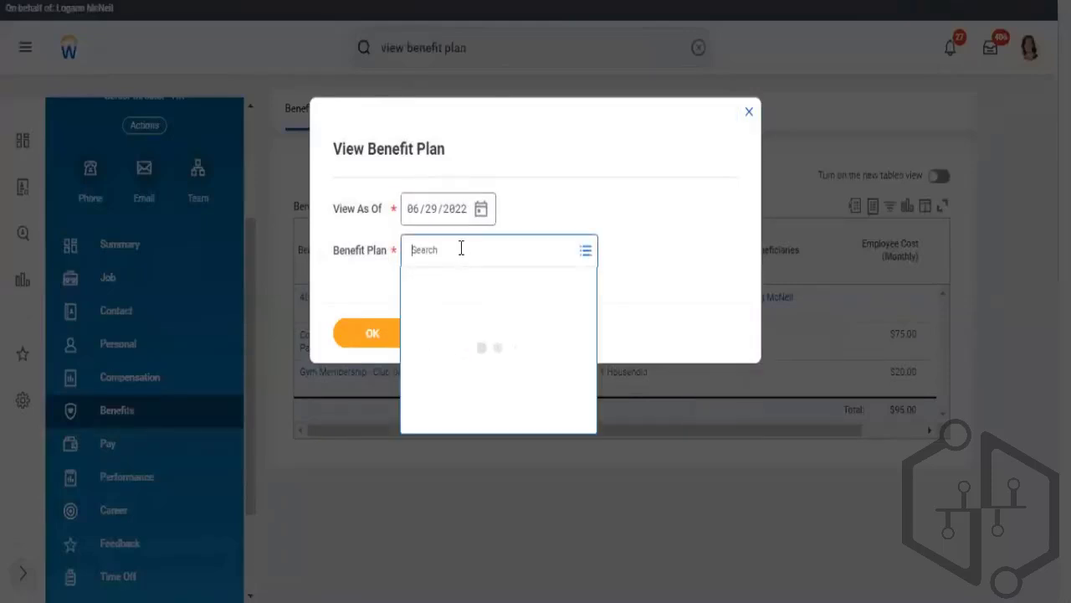
pyautogui.click(470, 281)
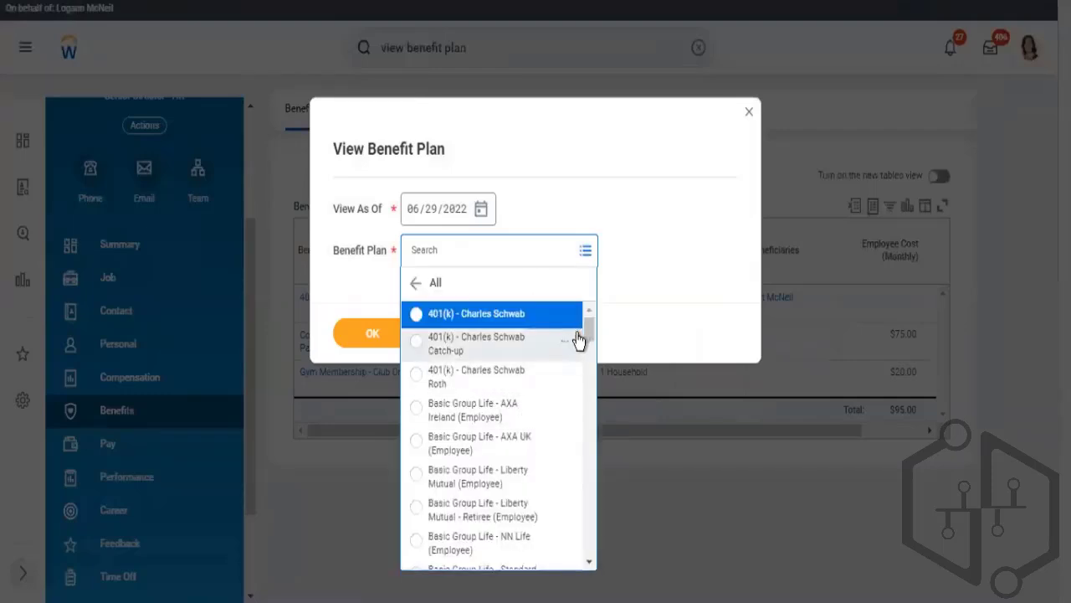
pyautogui.moveTo(586, 332); pyautogui.dragTo(591, 602)
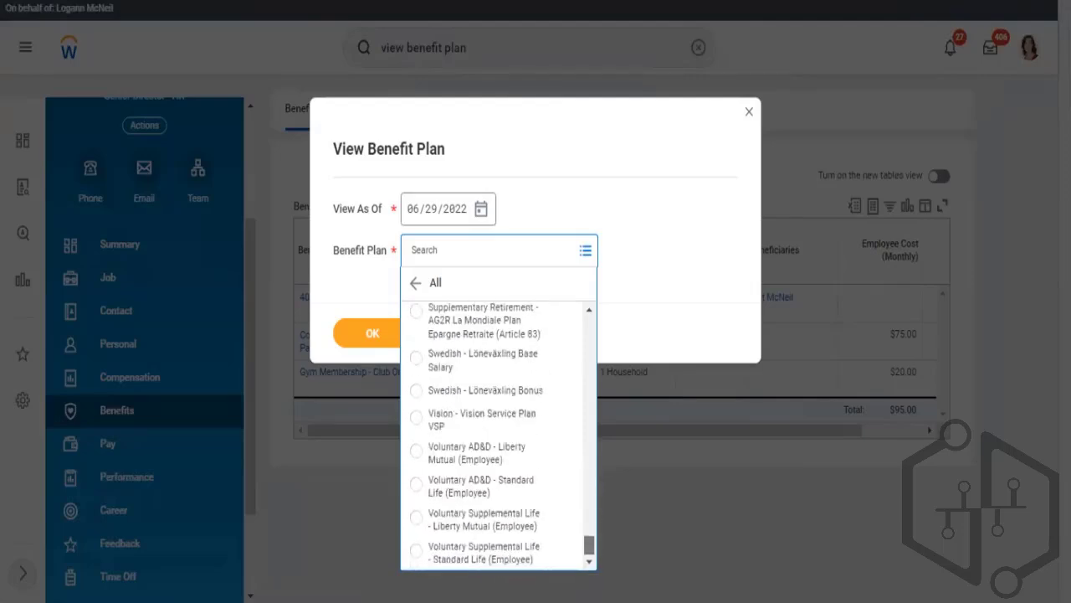
pyautogui.moveTo(585, 460); pyautogui.dragTo(615, 205)
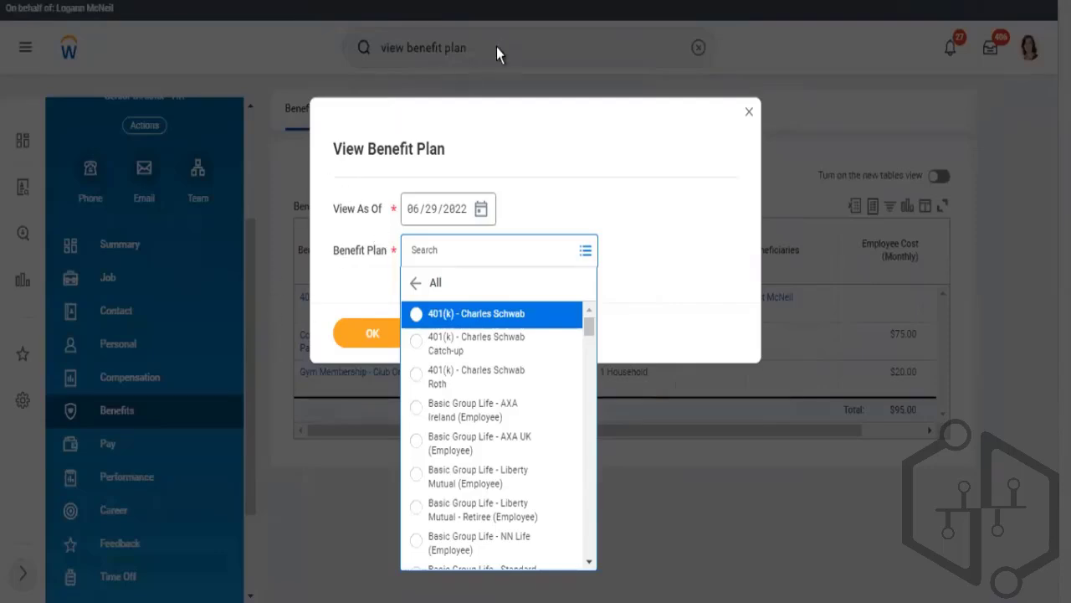
pyautogui.click(460, 57)
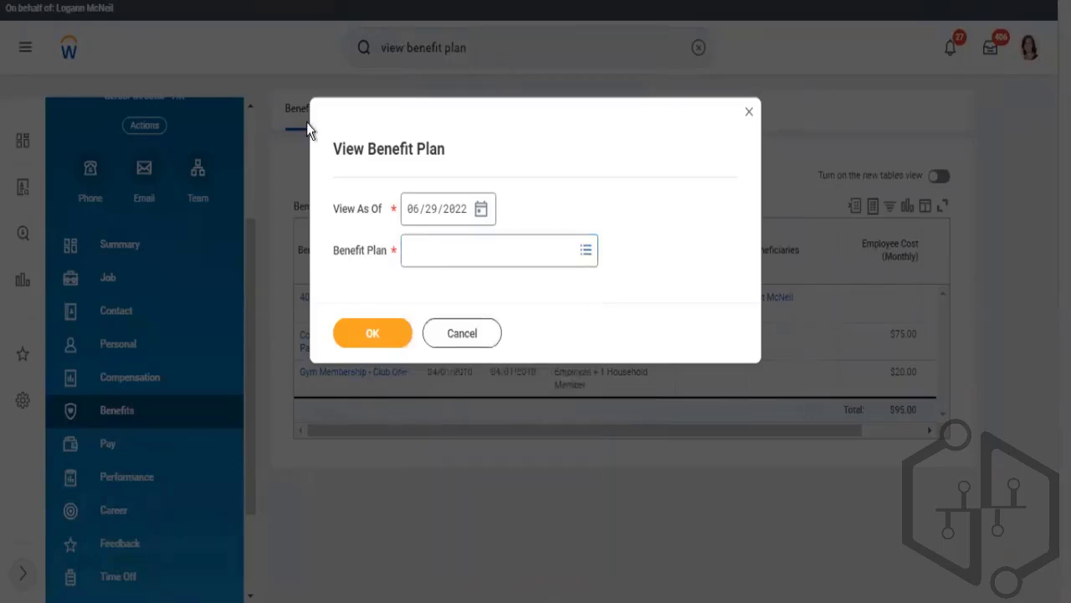
pyautogui.click(466, 339)
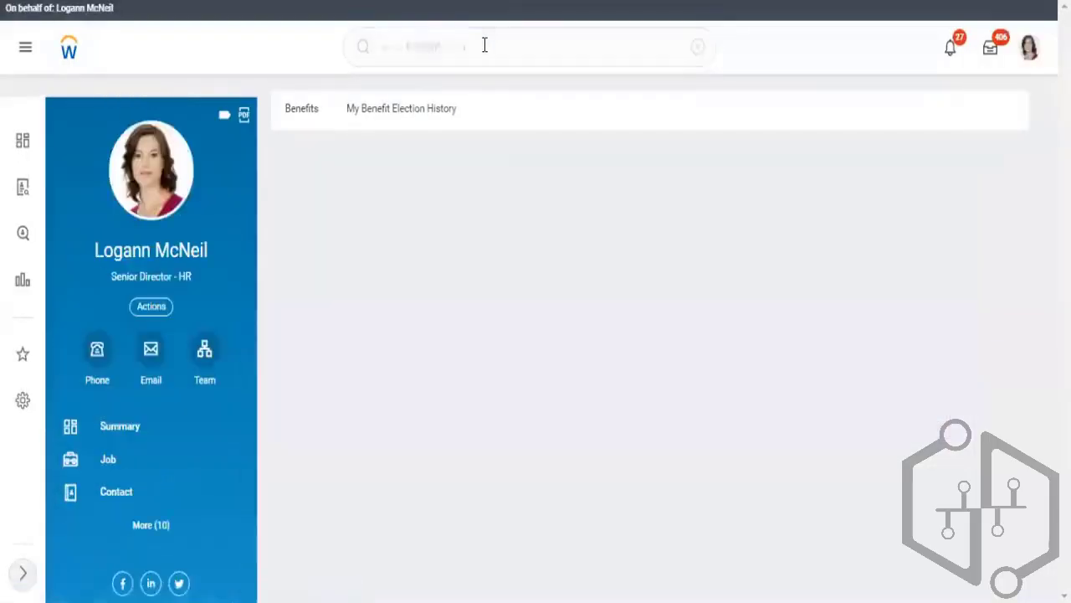
pyautogui.click(485, 45)
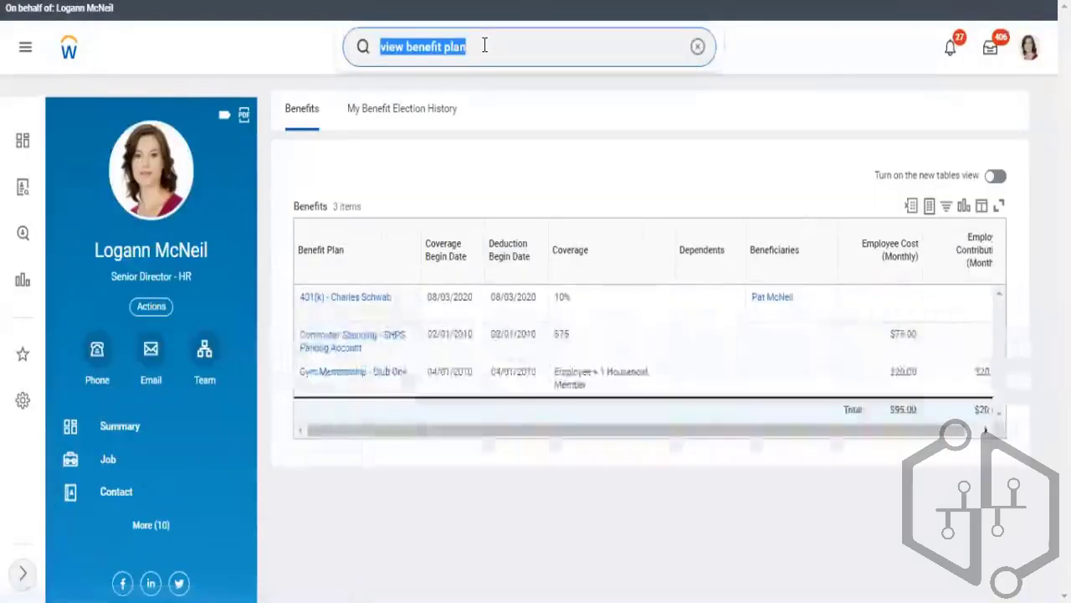
pyautogui.write('create ')
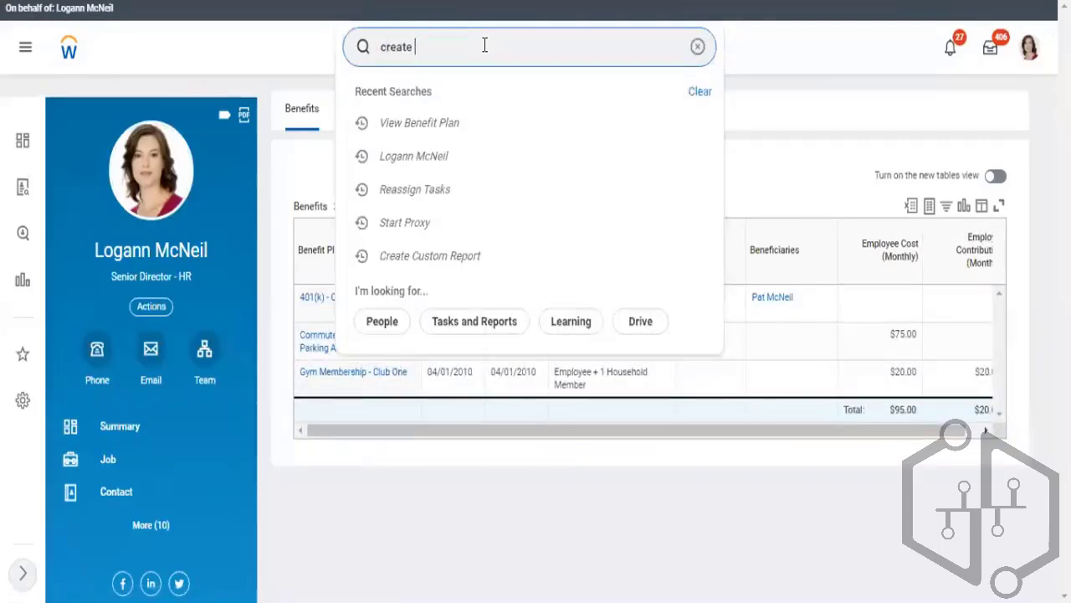
pyautogui.write('cust')
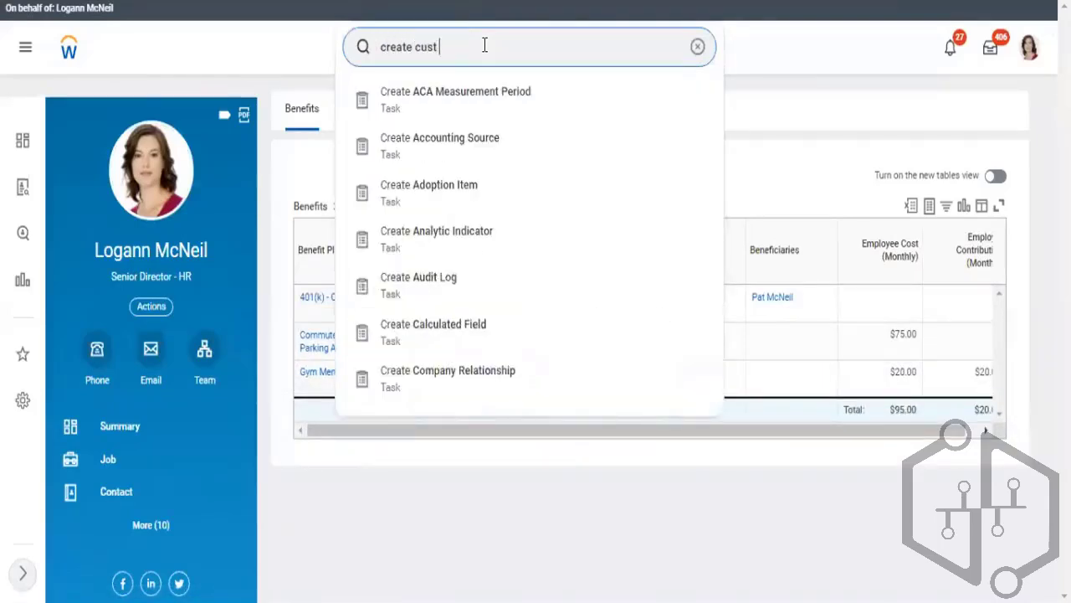
pyautogui.write(' report')
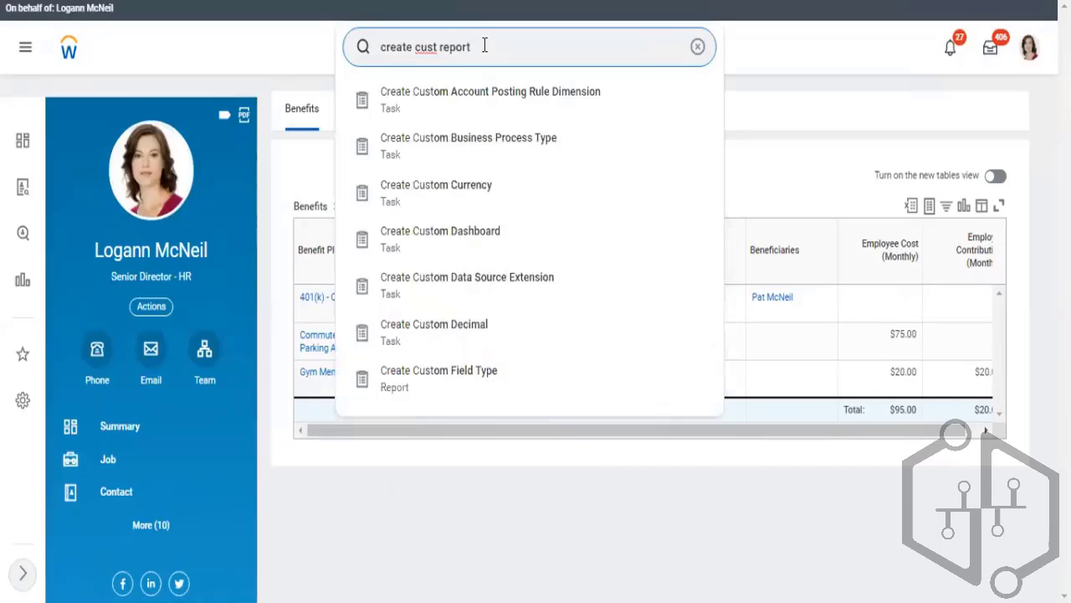
pyautogui.click(438, 99)
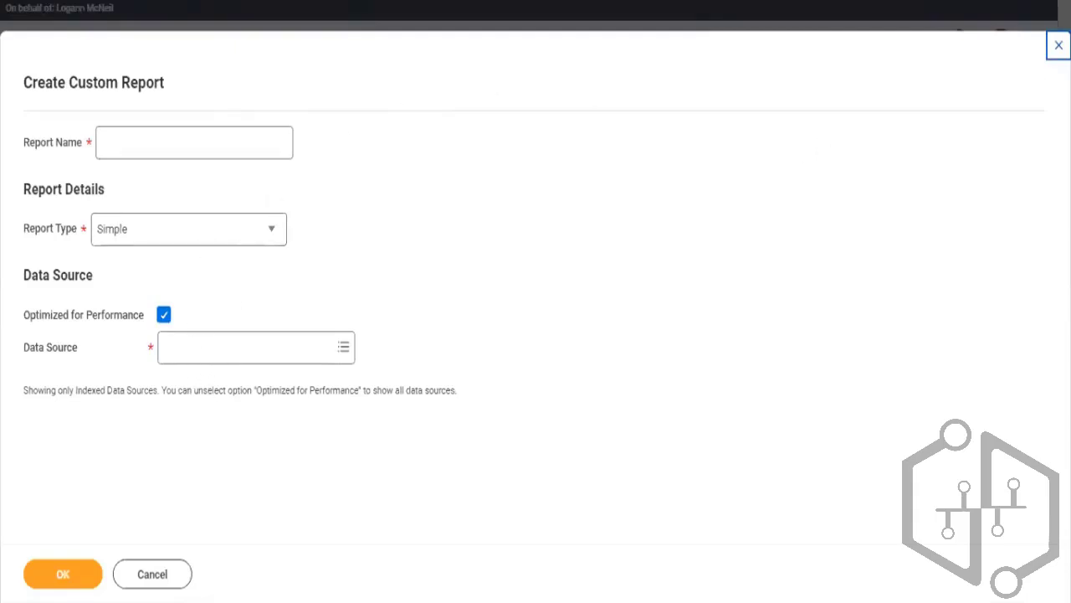
pyautogui.click(1059, 45)
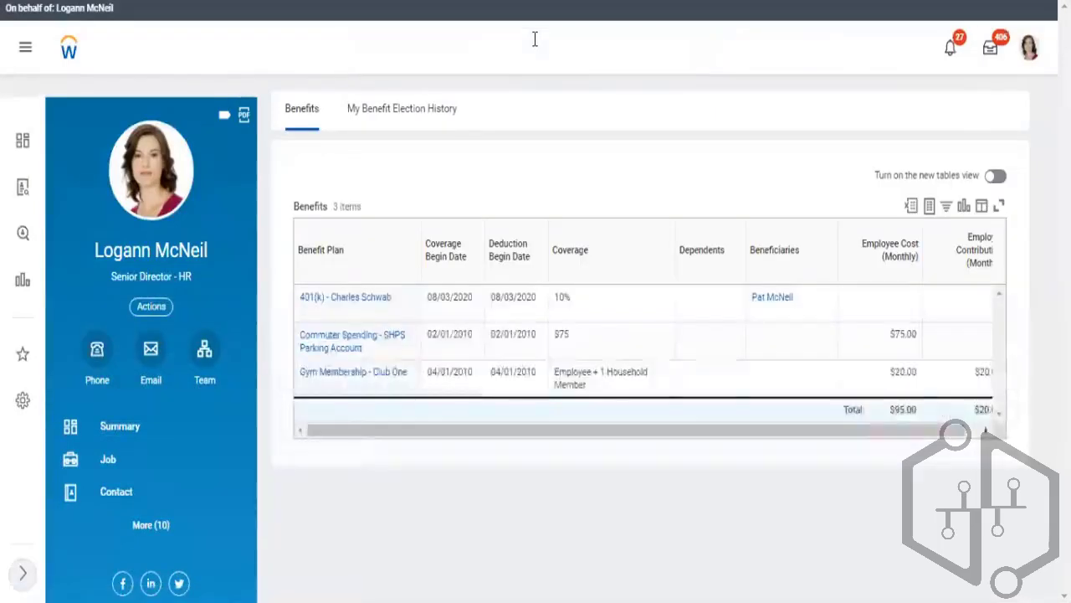
# Search report definitions starting with "CR -" using the keywords employee, worker and active
pyautogui.click(534, 40)
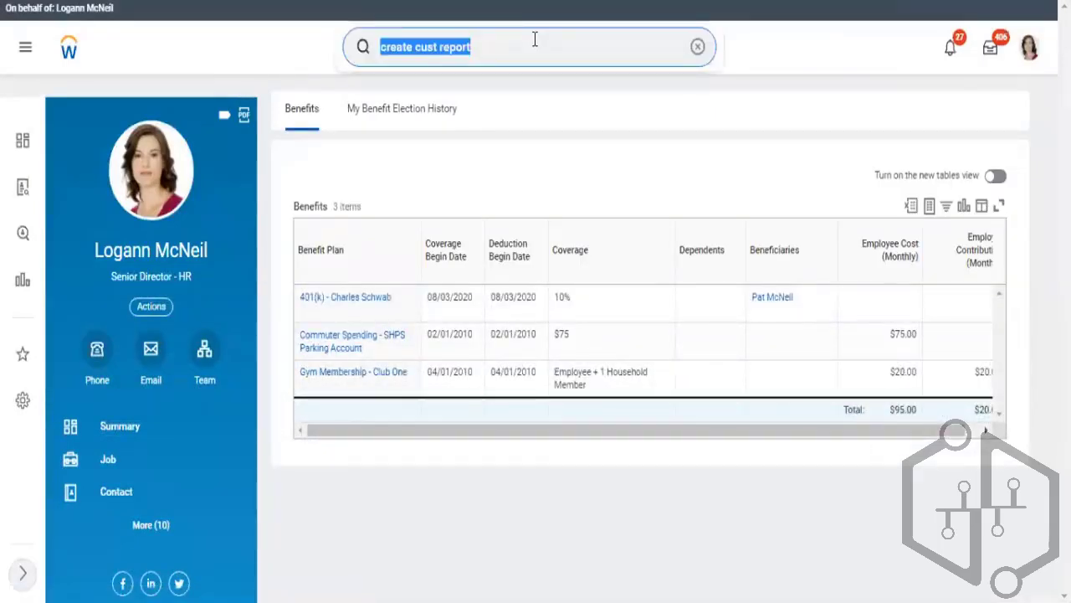
pyautogui.write('rd:')
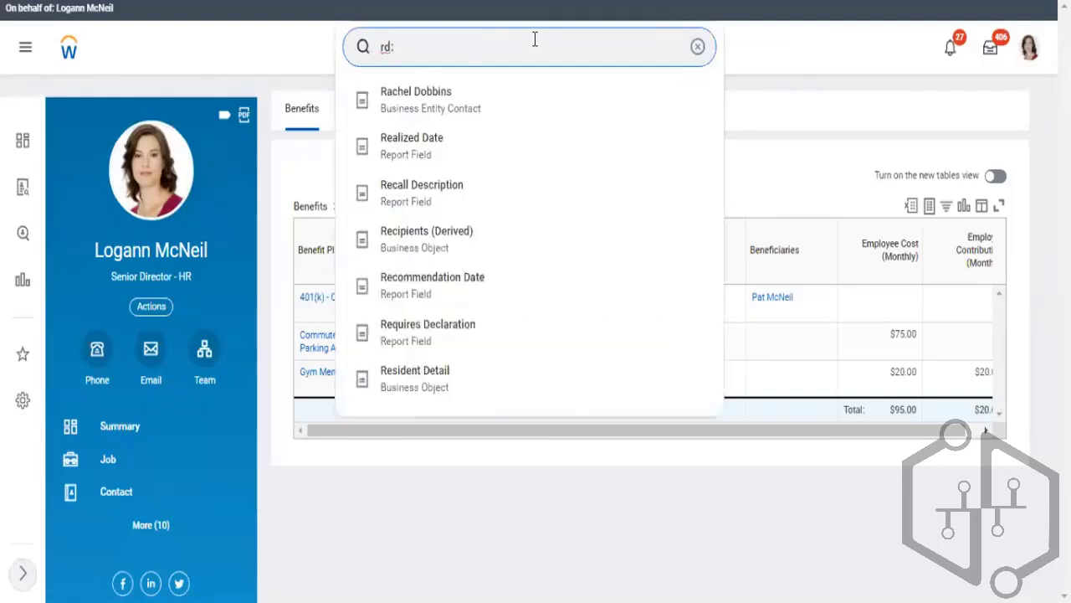
pyautogui.write('CR')
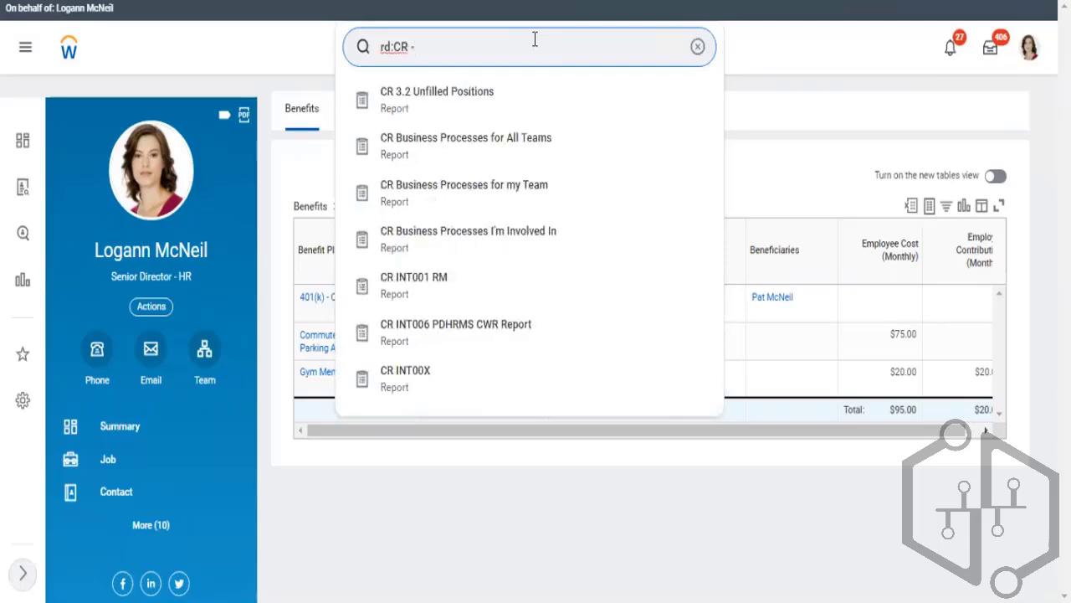
pyautogui.write(' - employee')
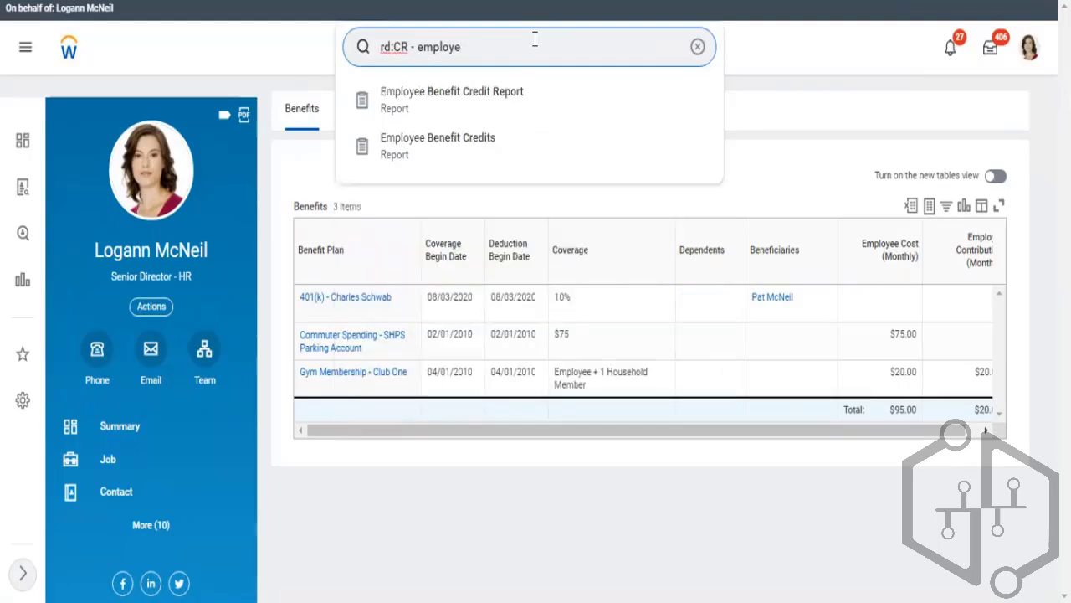
pyautogui.press('BackSpace')
pyautogui.press('BackSpace')
pyautogui.press('BackSpace')
pyautogui.press('BackSpace')
pyautogui.press('BackSpace')
pyautogui.press('BackSpace')
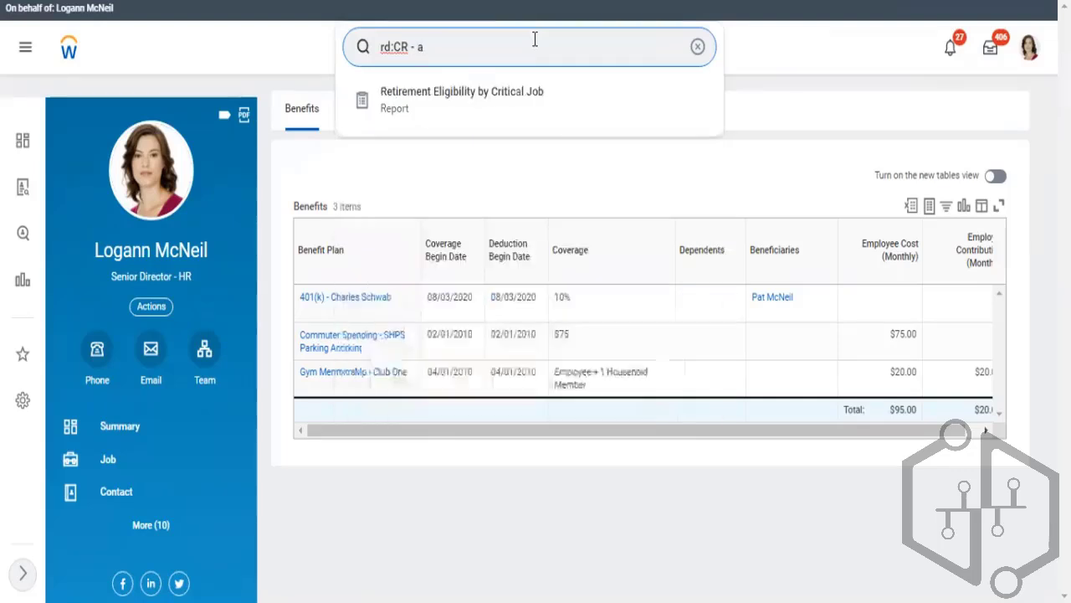
pyautogui.press('BackSpace')
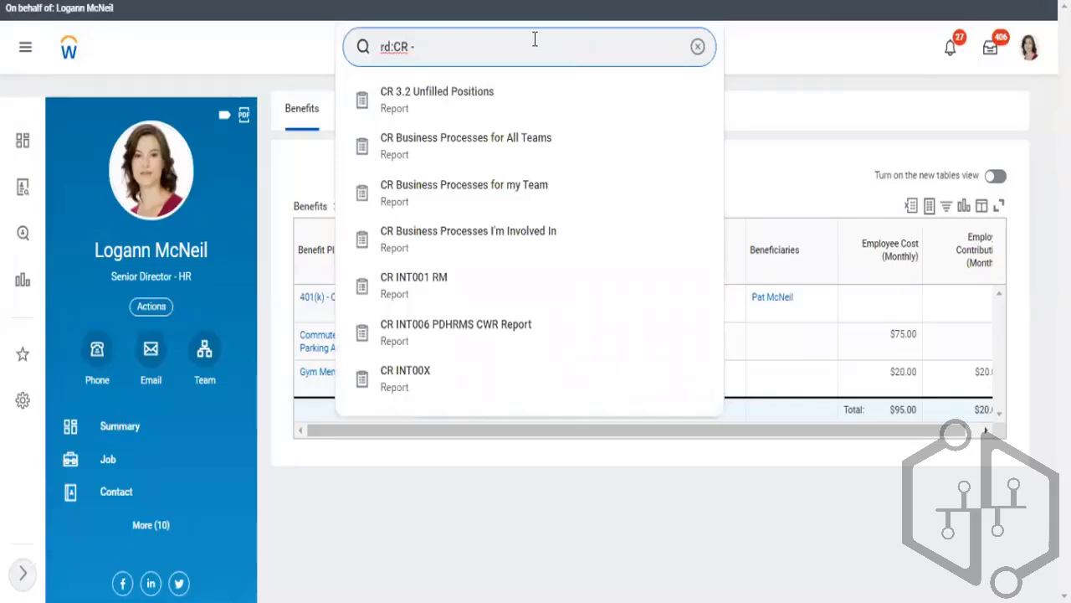
pyautogui.write('worker')
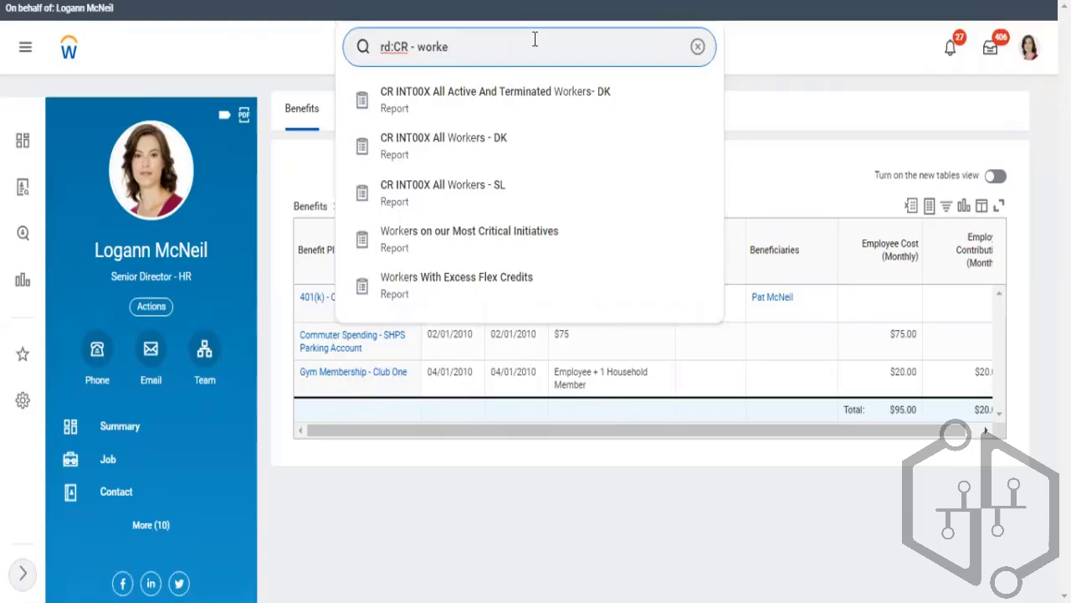
pyautogui.press('BackSpace')
pyautogui.press('BackSpace')
pyautogui.press('BackSpace')
pyautogui.press('BackSpace')
pyautogui.press('BackSpace')
pyautogui.write('active')
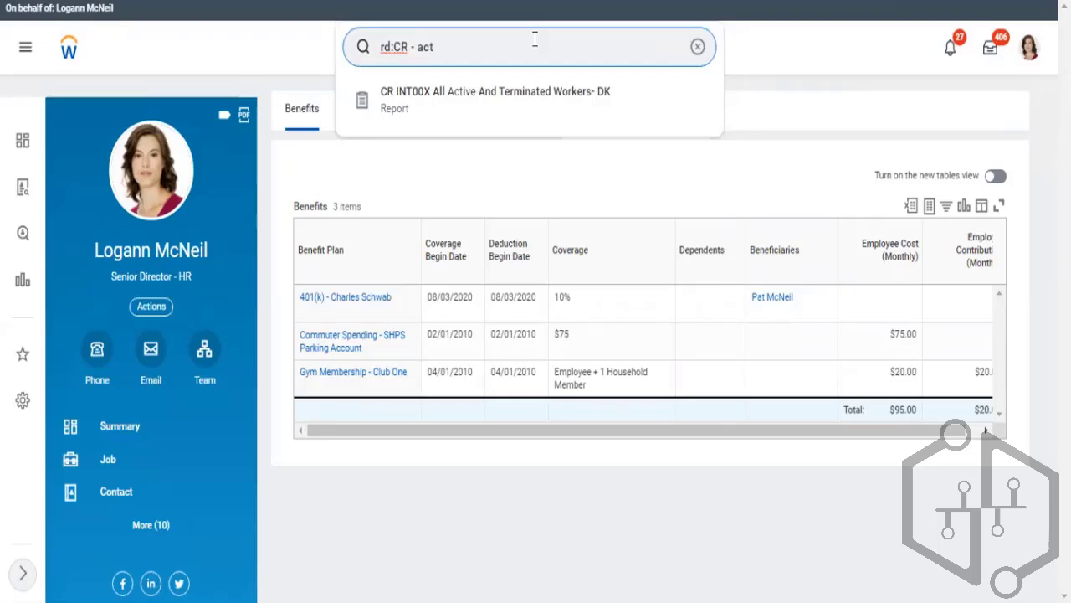
# Search for and open the Create Custom Report task, placing the cursor in the report name
pyautogui.hotkey('ctrl', 'a')
pyautogui.press('BackSpace')
pyautogui.write('e')
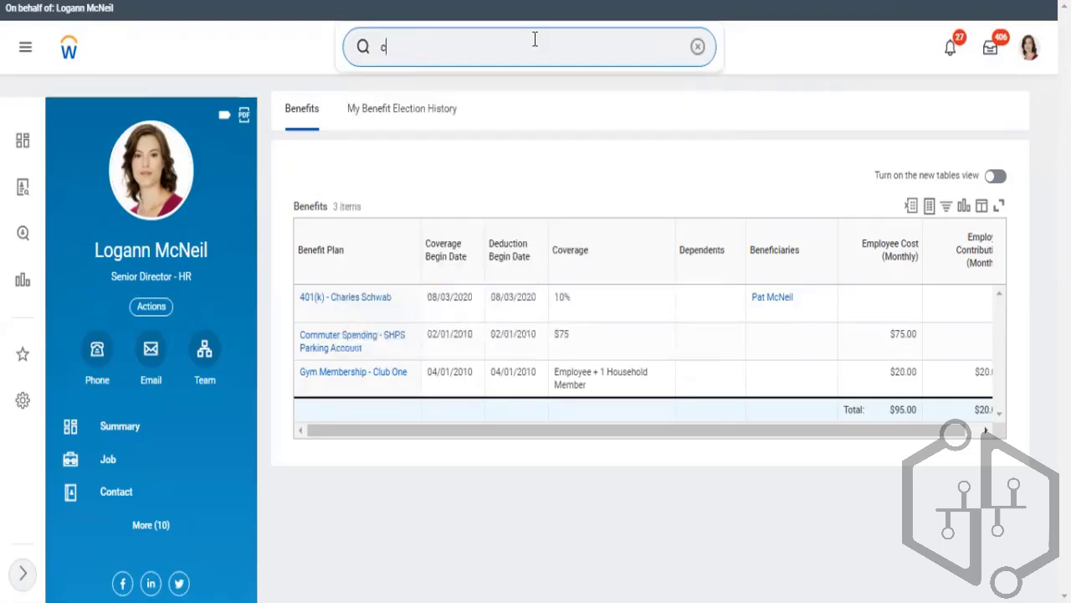
pyautogui.press('BackSpace')
pyautogui.write('creat')
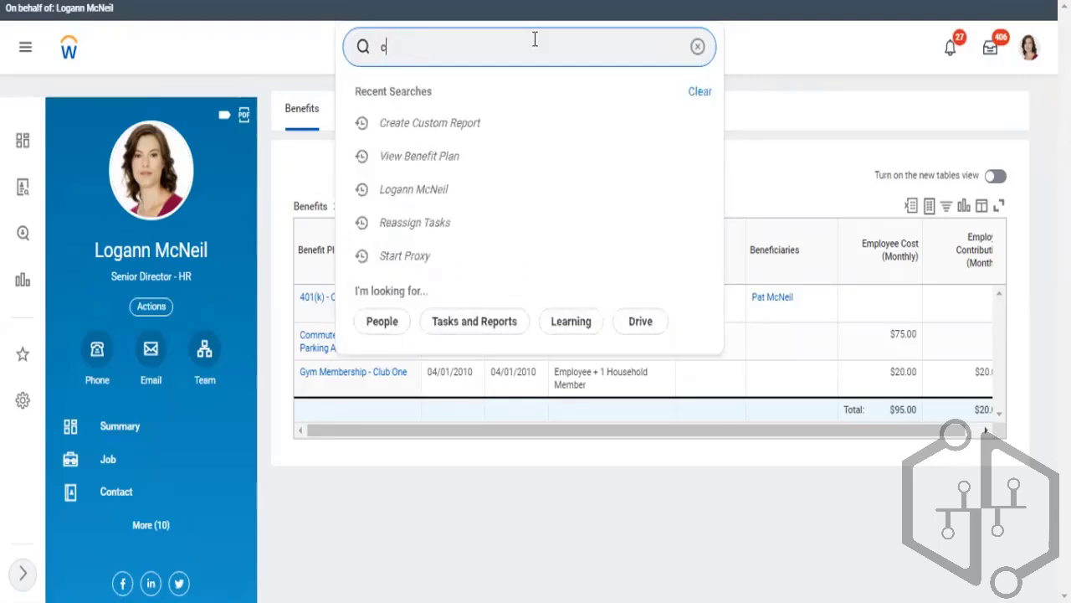
pyautogui.write('e ')
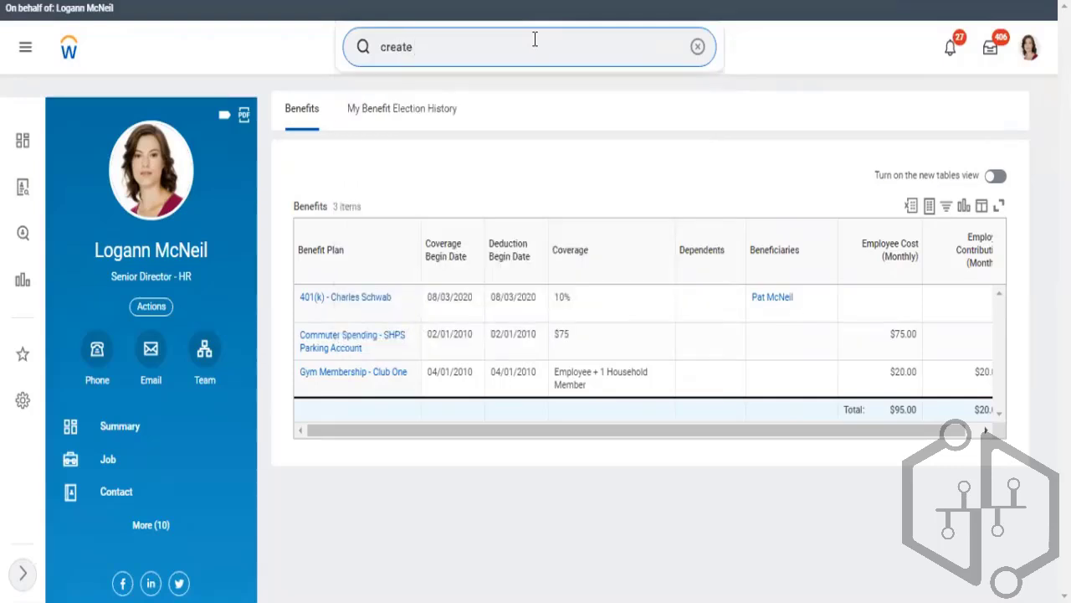
pyautogui.write('cust ')
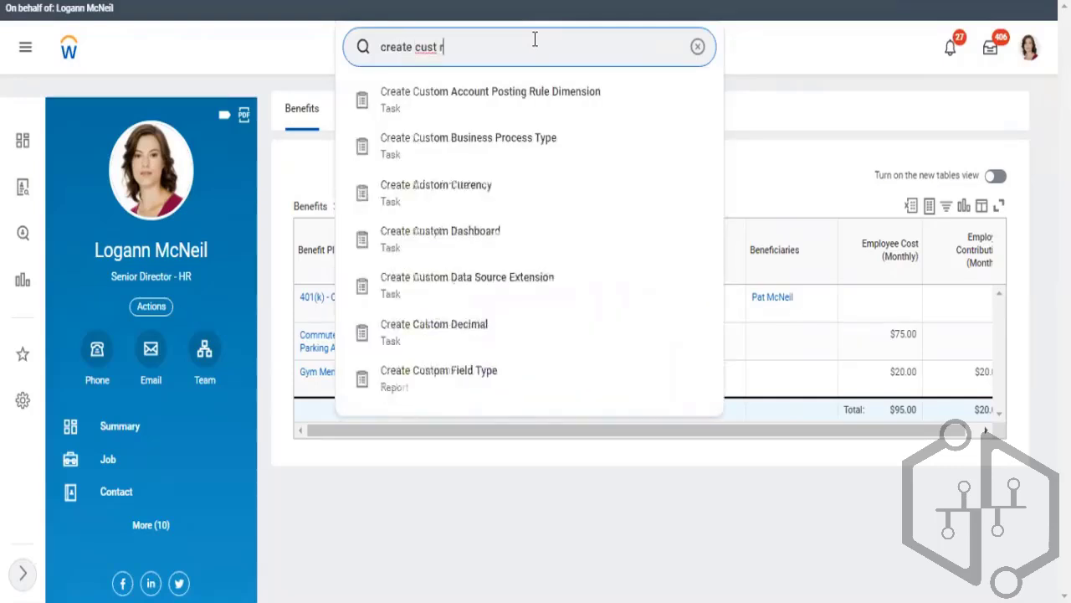
pyautogui.write('report')
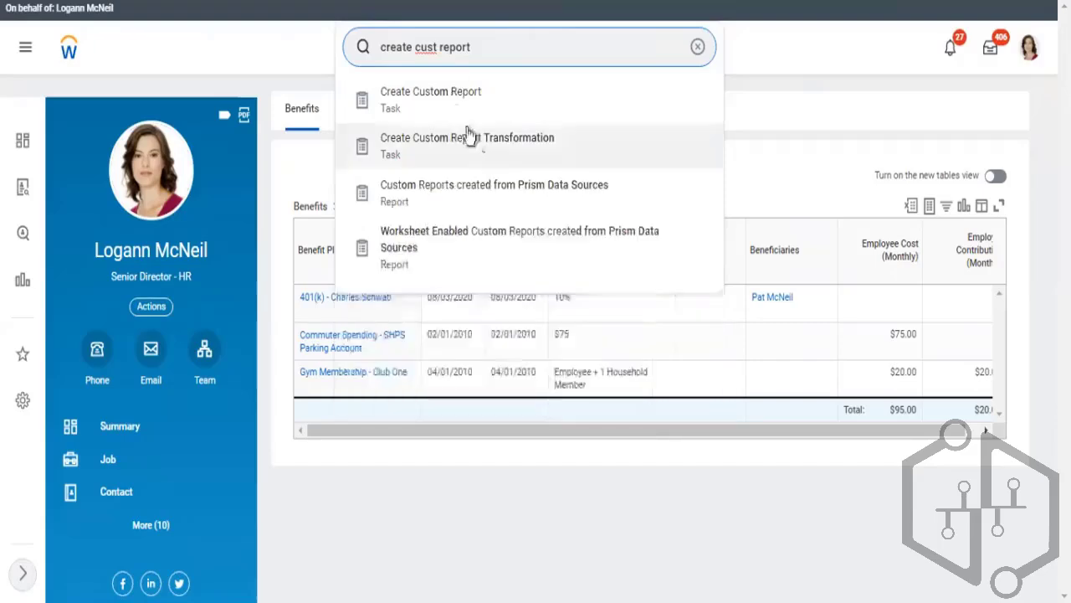
pyautogui.click(454, 103)
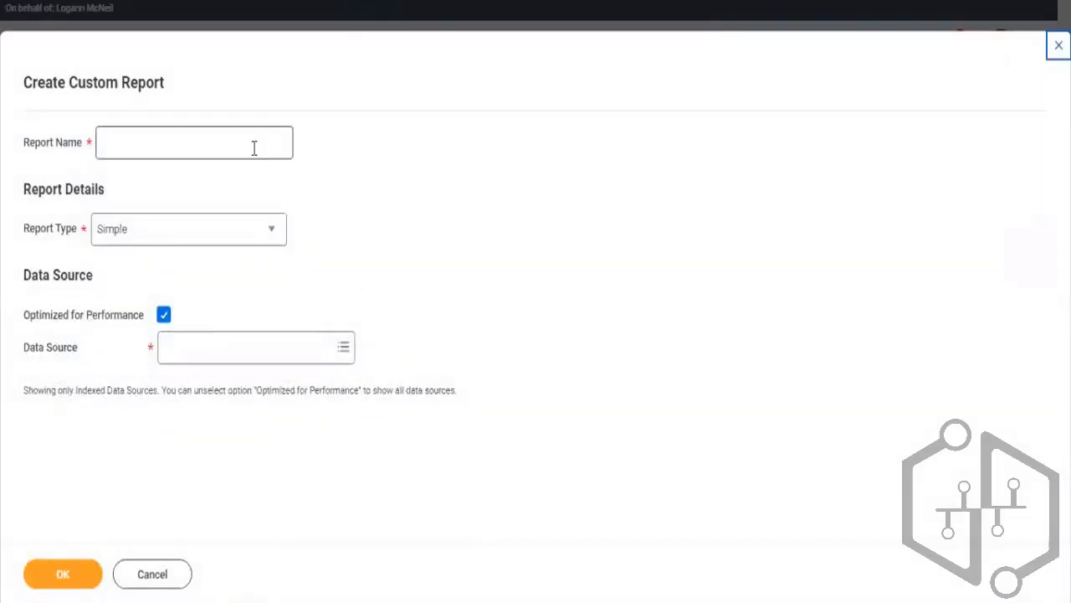
pyautogui.click(254, 148)
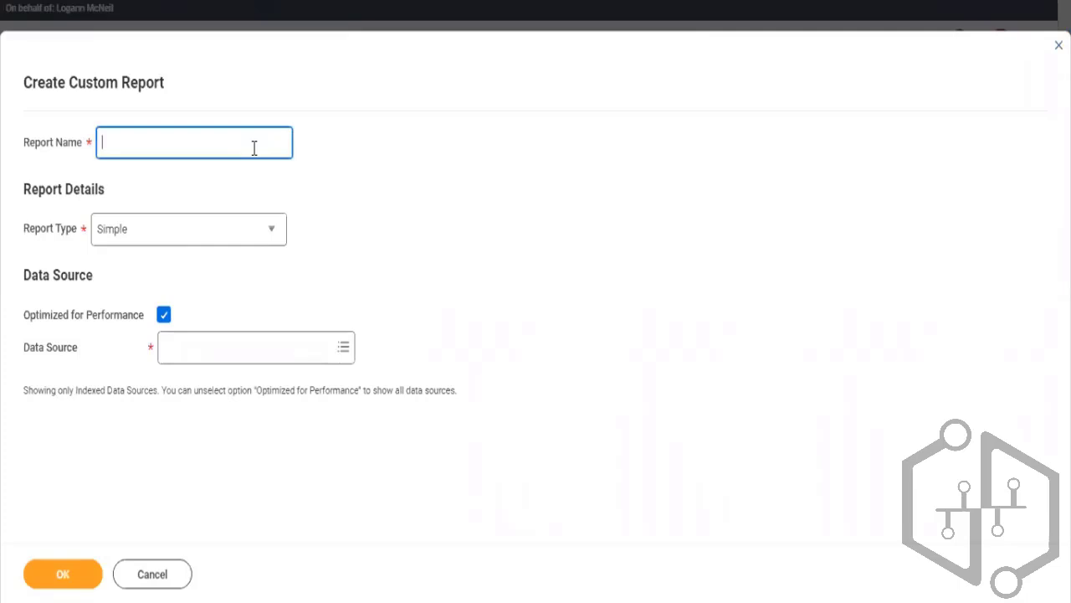
# Name the report "CR - All Employees Report" and set its report type to Advanced
pyautogui.write('CR')
pyautogui.write('- All Employees')
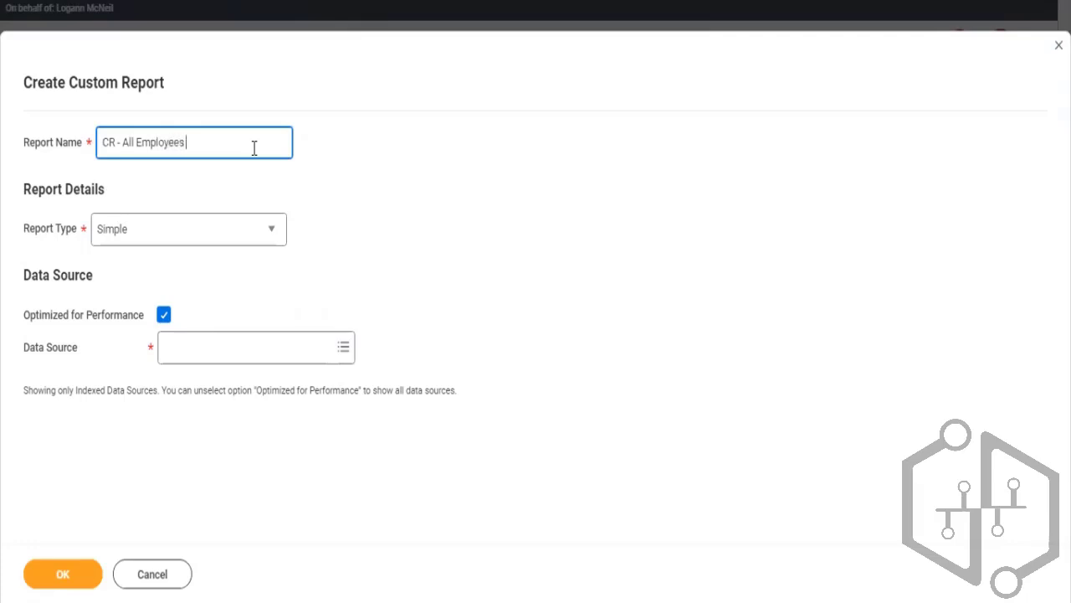
pyautogui.write(' Report')
pyautogui.click(184, 209)
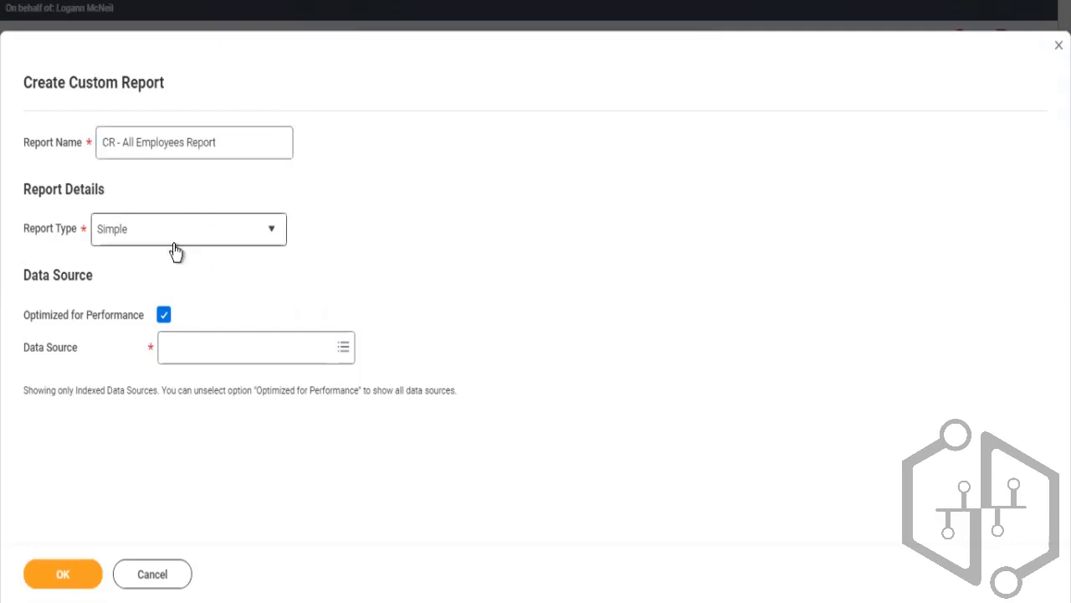
pyautogui.click(174, 251)
pyautogui.click(135, 284)
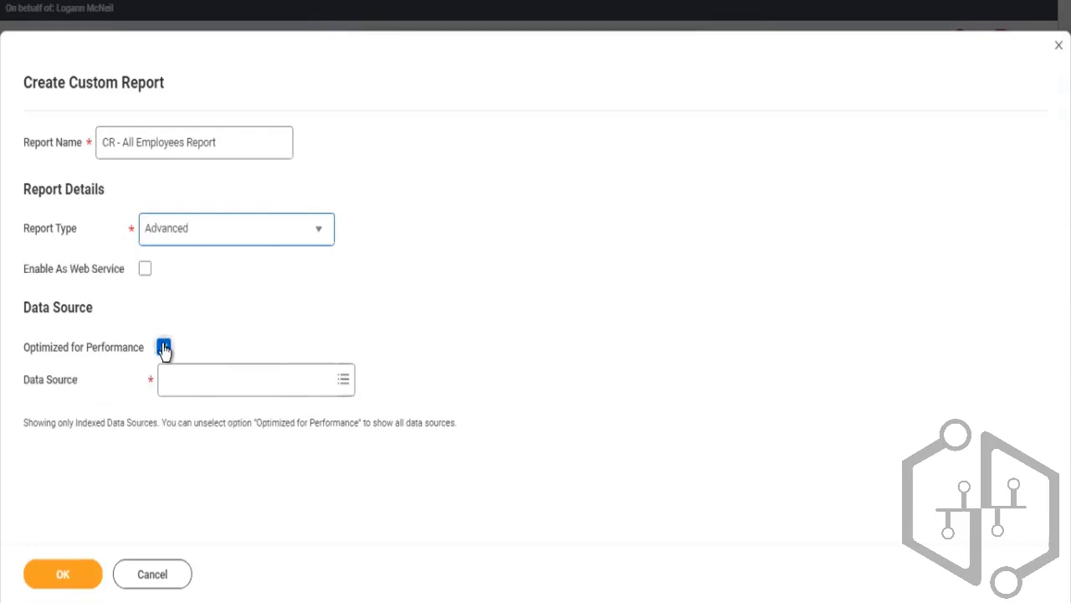
# Turn off Optimized for Performance, choose All Active and Terminated Workers as the data source, and confirm
pyautogui.click(163, 347)
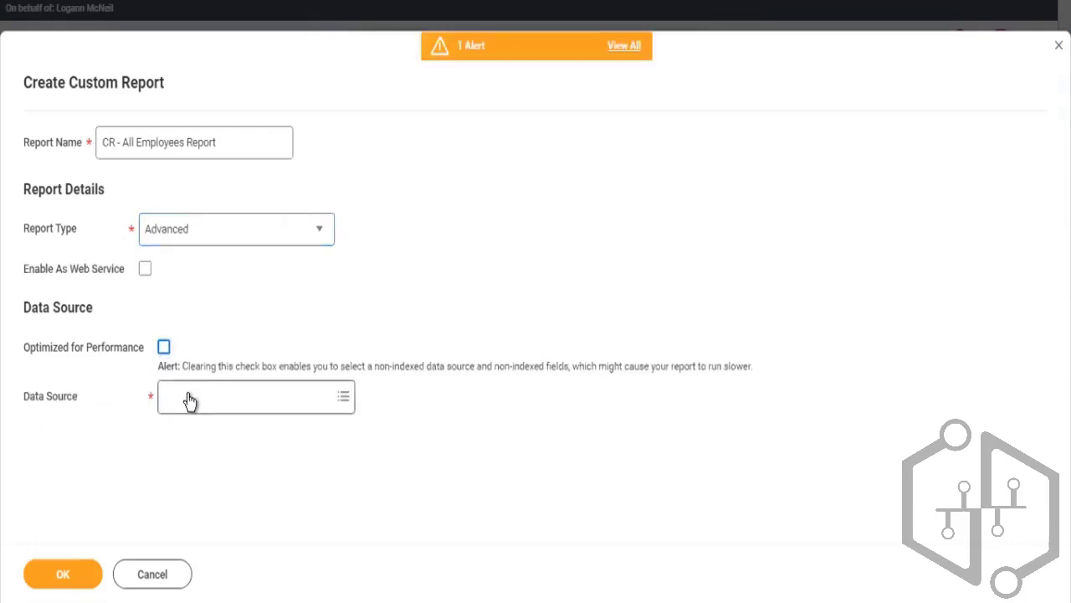
pyautogui.click(194, 394)
pyautogui.write('All acetiv')
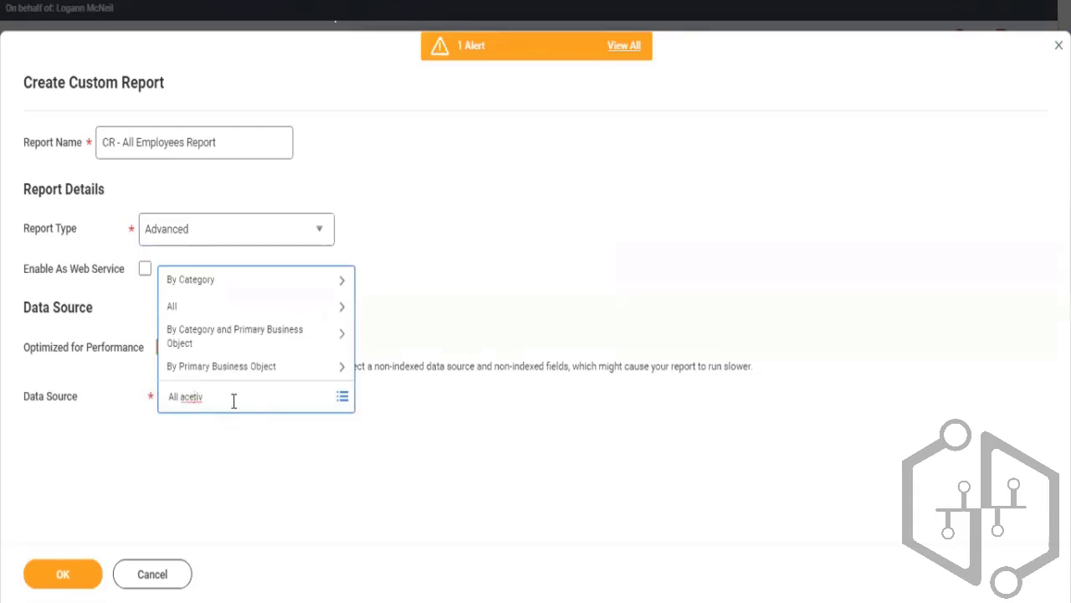
pyautogui.press('BackSpace')
pyautogui.press('BackSpace')
pyautogui.press('BackSpace')
pyautogui.write('and terminat')
pyautogui.press('Return')
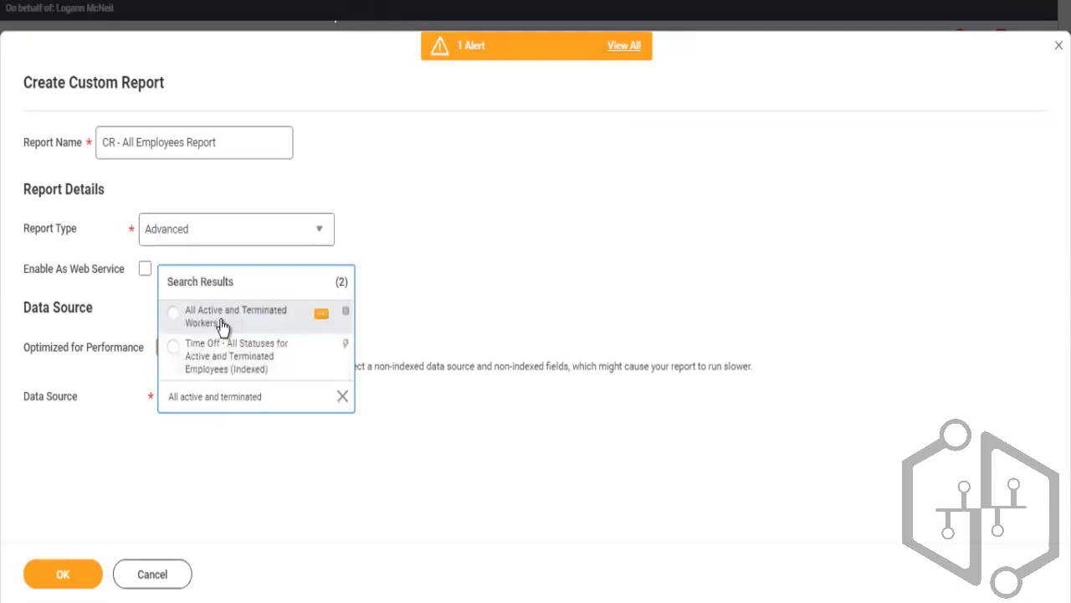
pyautogui.click(221, 324)
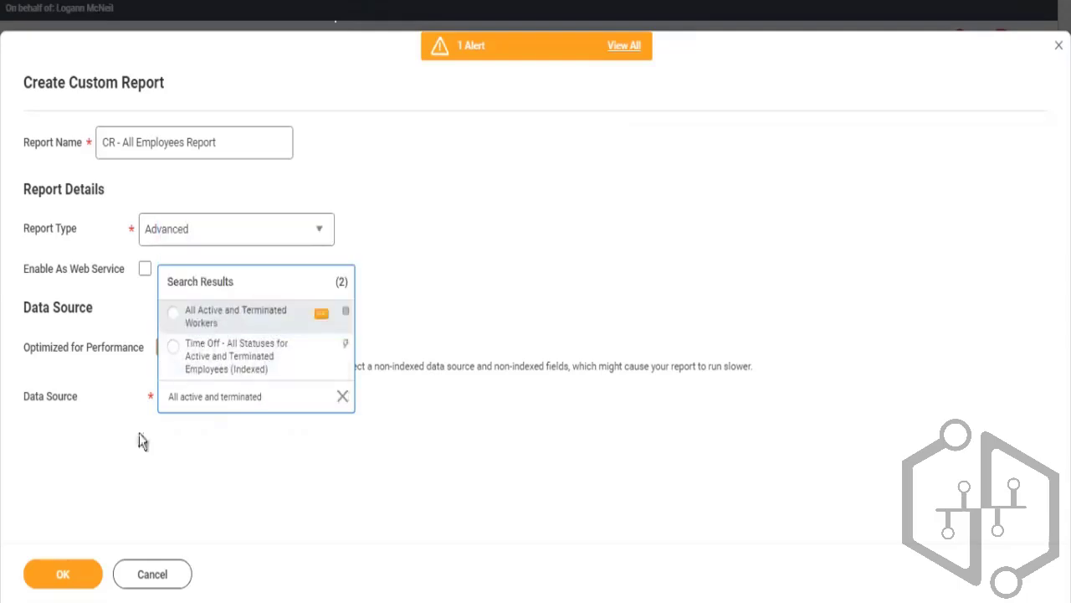
pyautogui.click(71, 575)
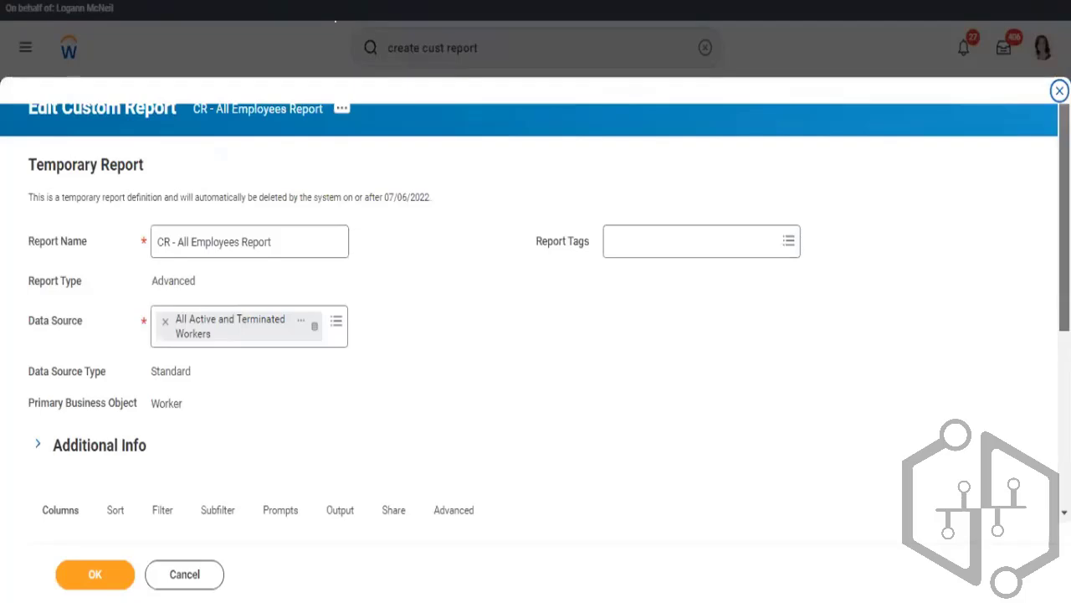
# Set the first report column's field to Employee ID
pyautogui.scroll(-5, 535, 335)
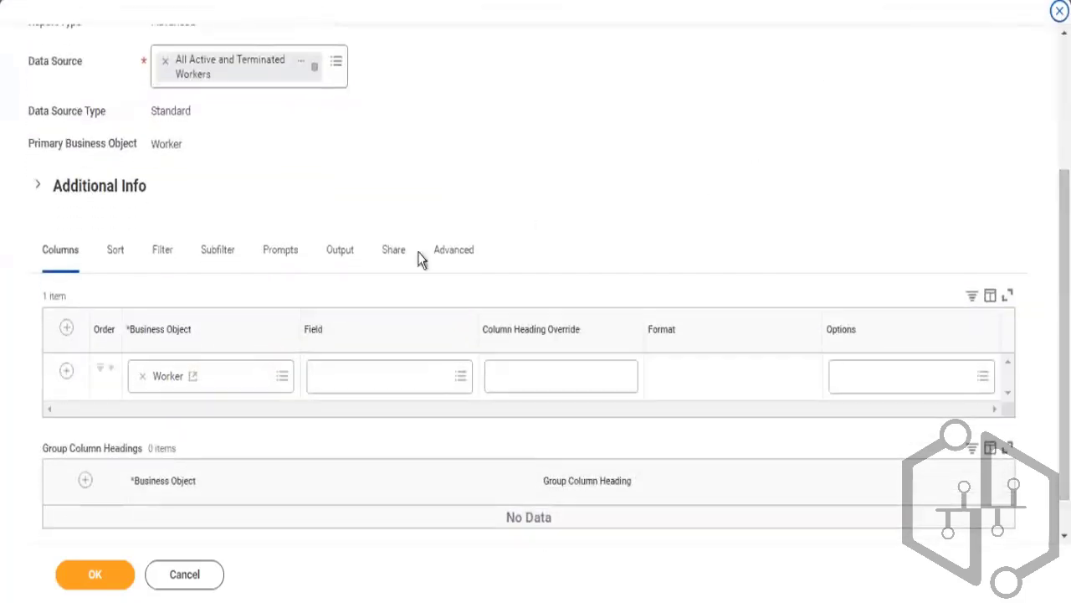
pyautogui.click(332, 375)
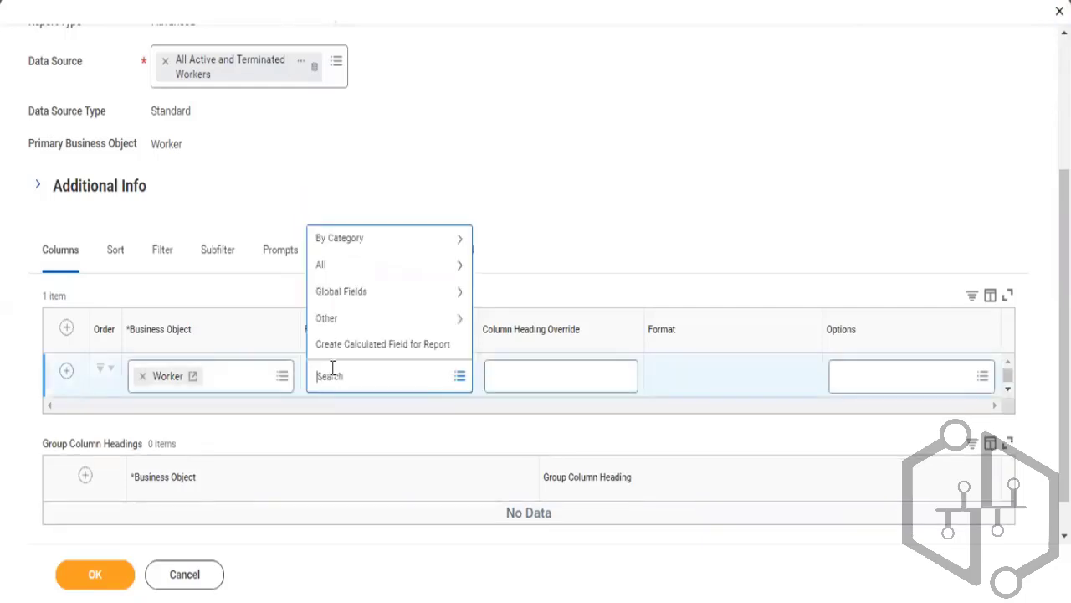
pyautogui.write('Employeed')
pyautogui.press('BackSpace')
pyautogui.write('ID')
pyautogui.press('Return')
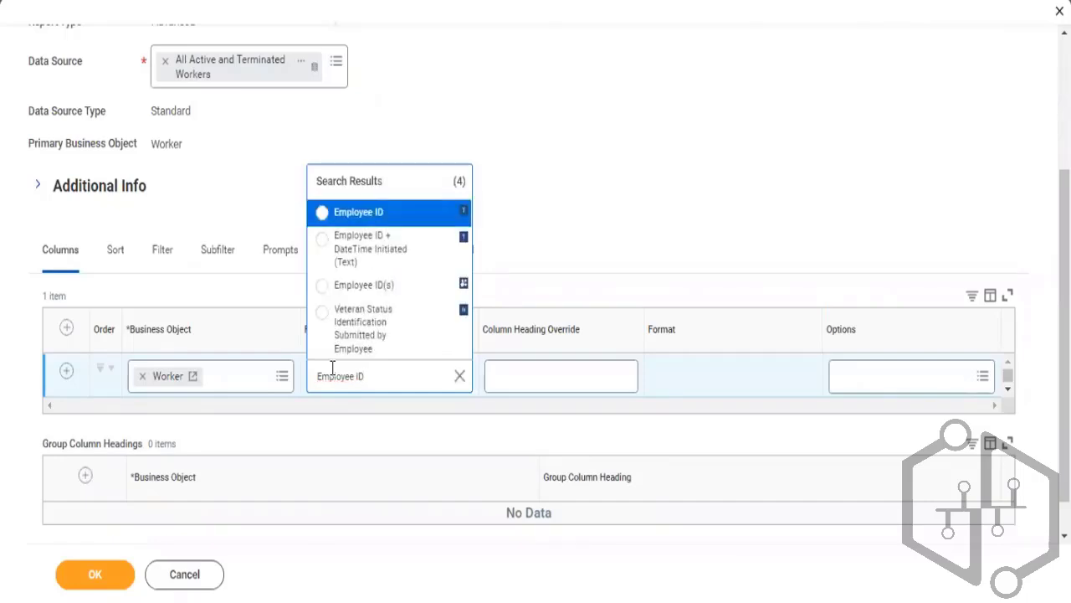
pyautogui.click(323, 212)
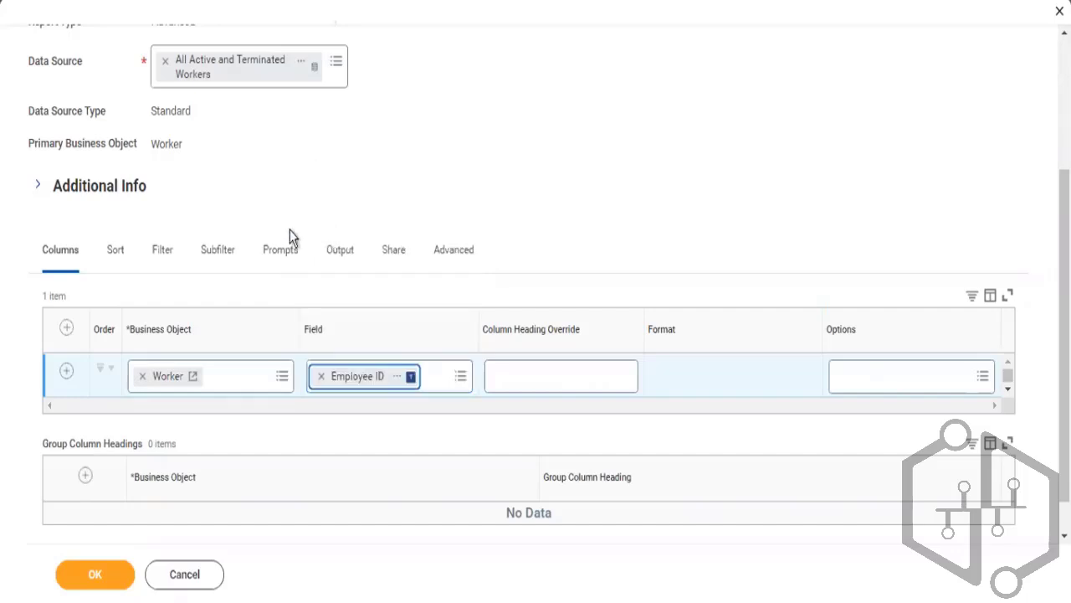
# Add a second column using the Worker field
pyautogui.click(67, 371)
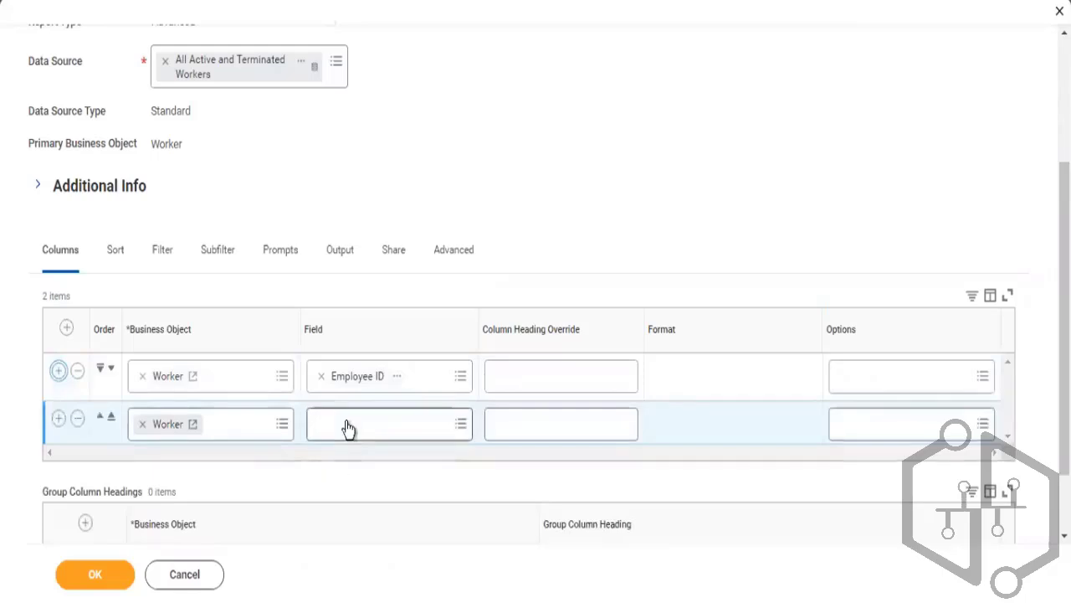
pyautogui.click(348, 429)
pyautogui.write('Work')
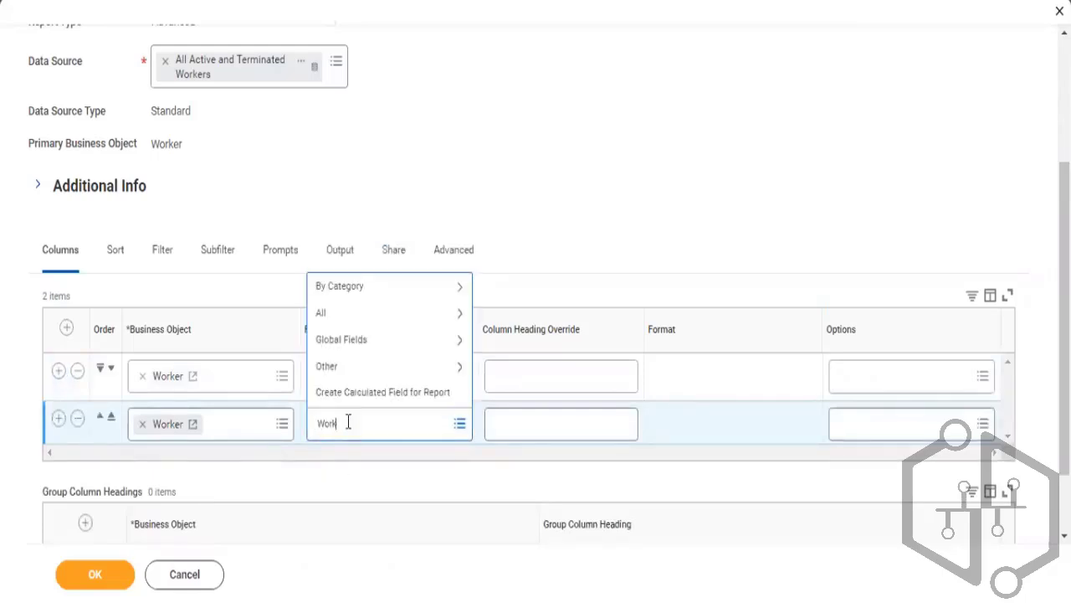
pyautogui.write('er')
pyautogui.press('Return')
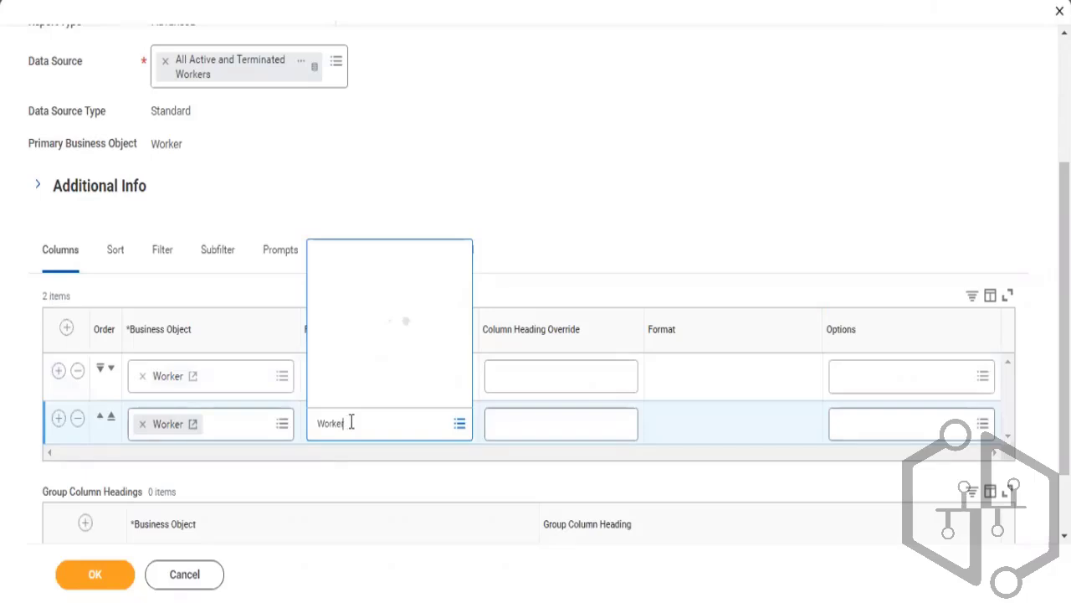
pyautogui.press('Return')
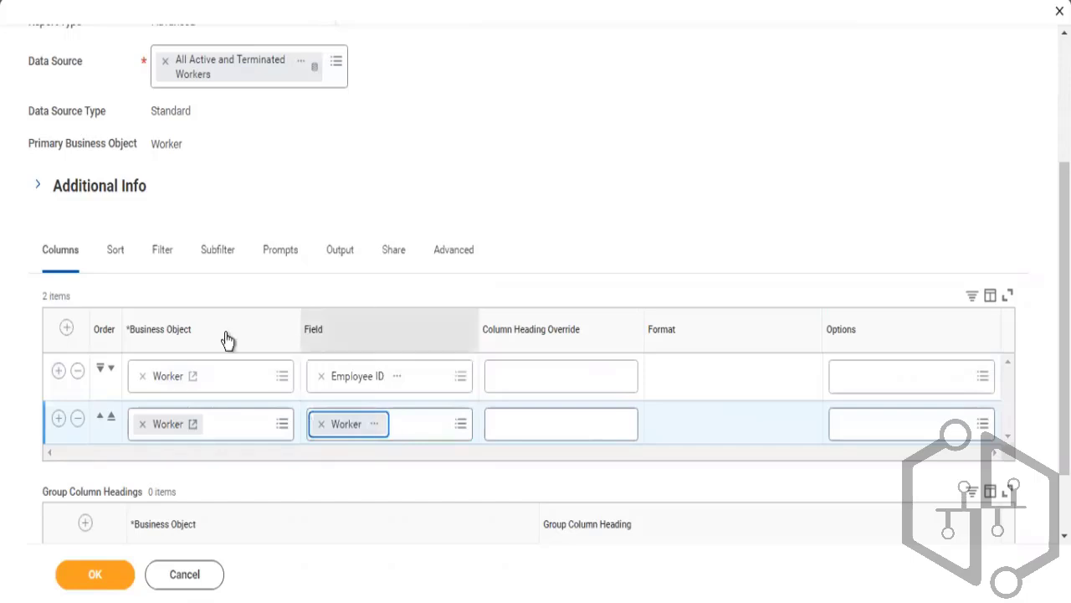
# Add a third column using the Hire Date field
pyautogui.click(58, 418)
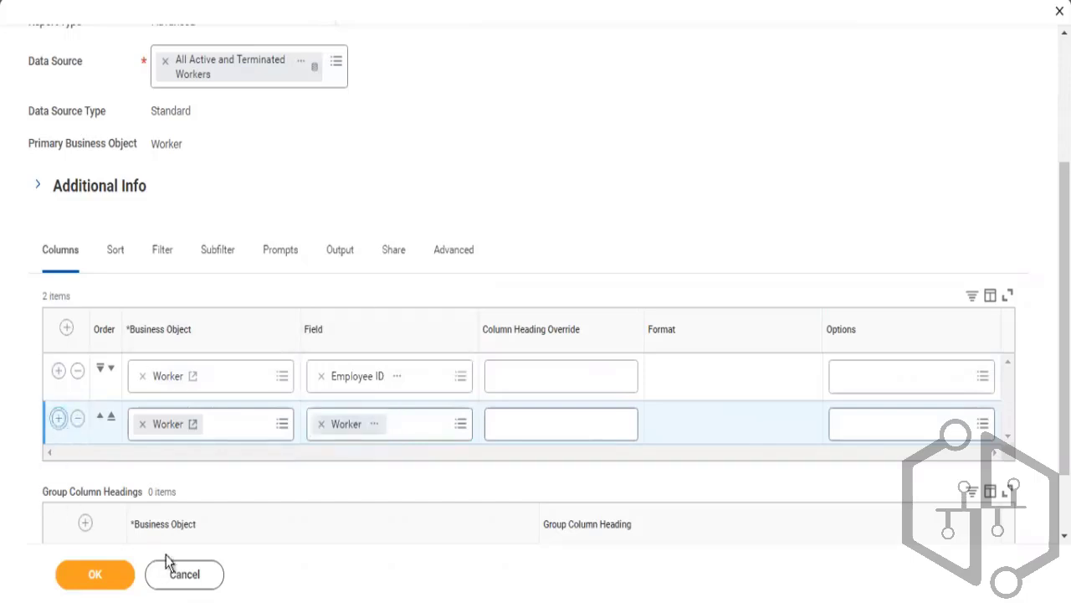
pyautogui.click(354, 470)
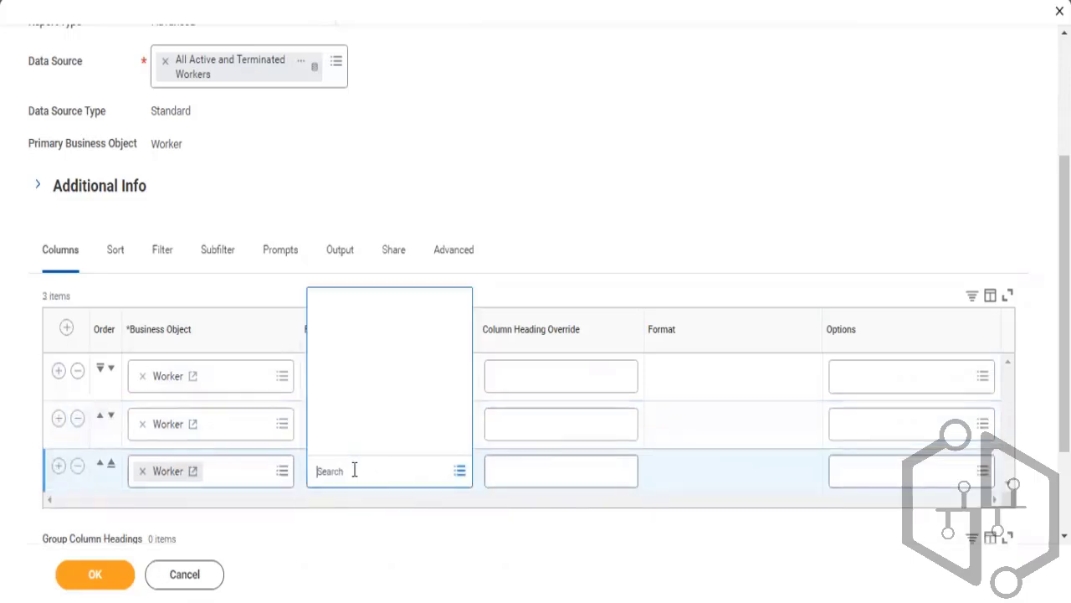
pyautogui.write('Hi')
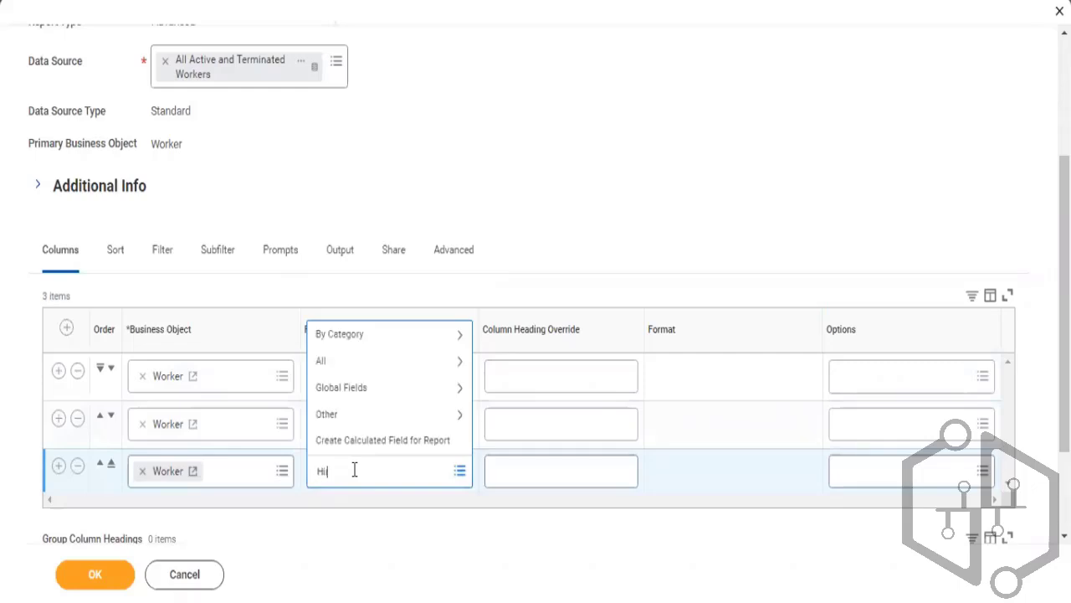
pyautogui.write('re Date')
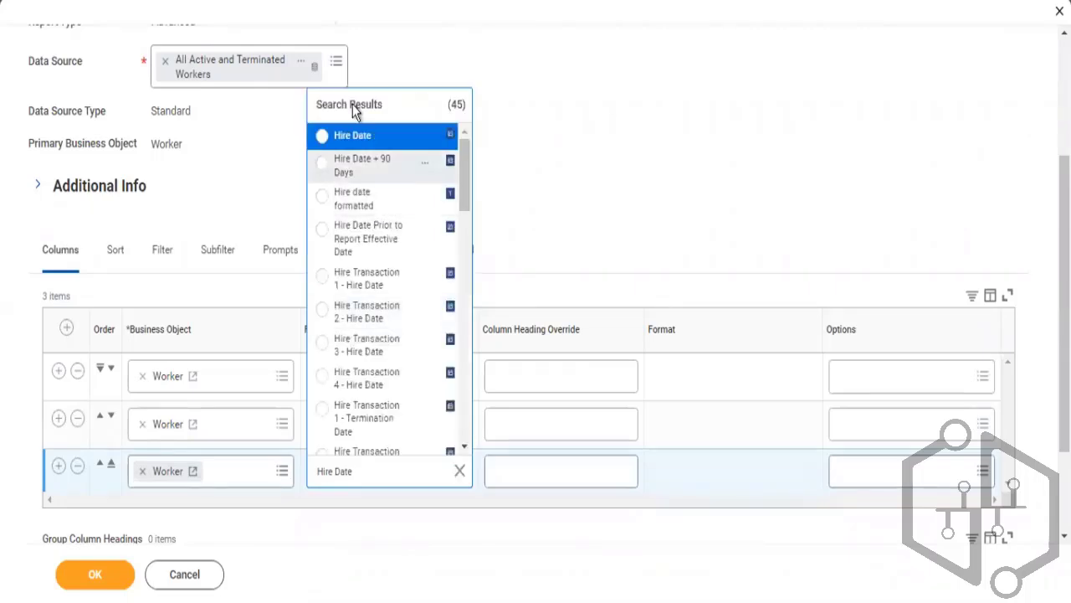
pyautogui.click(342, 137)
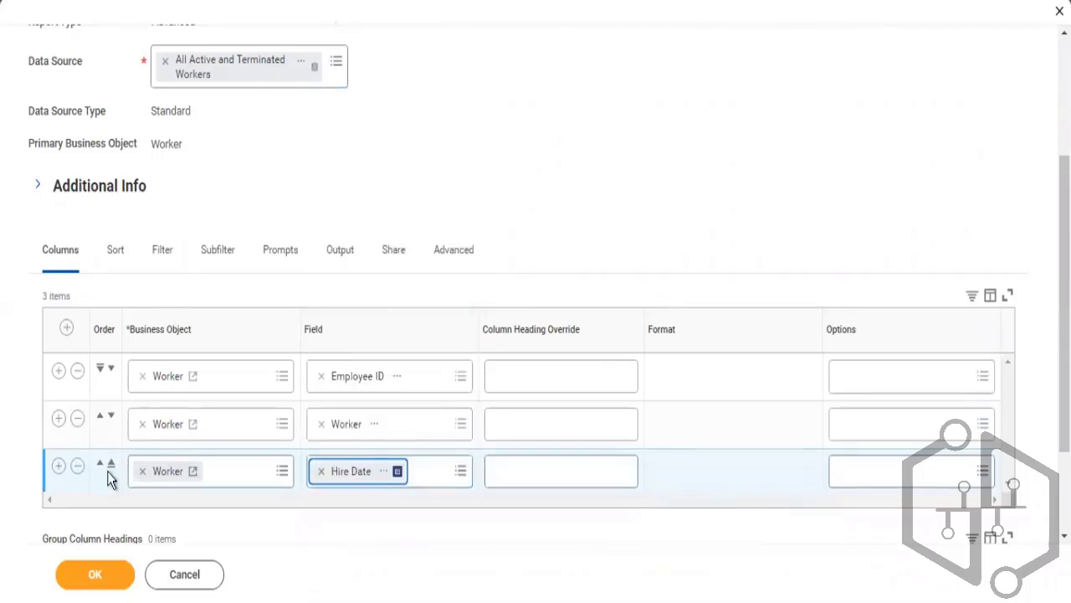
# Add a fourth column and set its field to Supervisory Organization, found by searching "Sup Org"
pyautogui.click(58, 469)
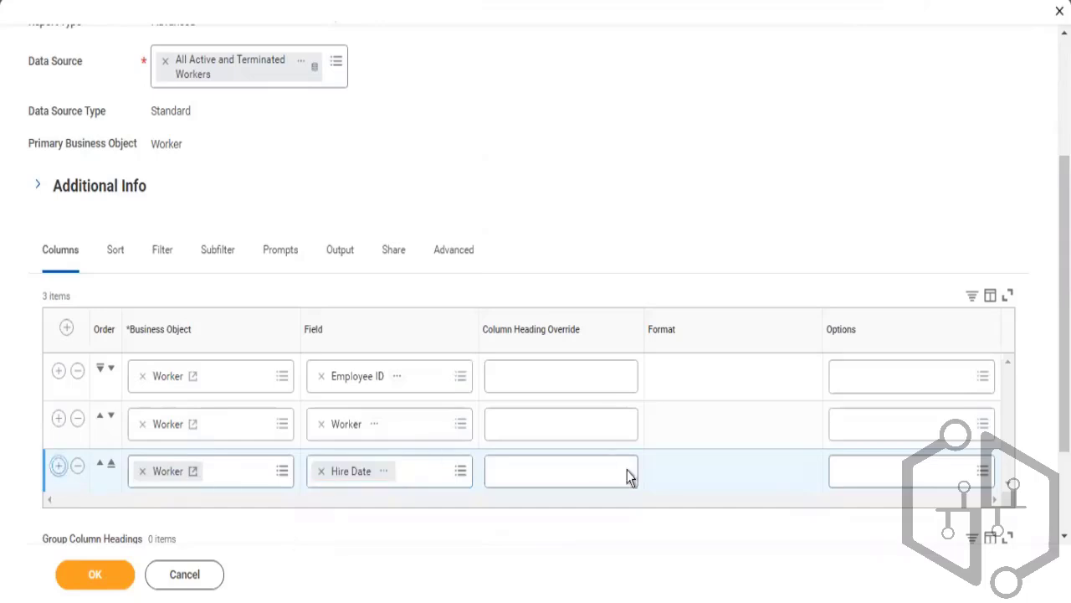
pyautogui.scroll(-2, 535, 335)
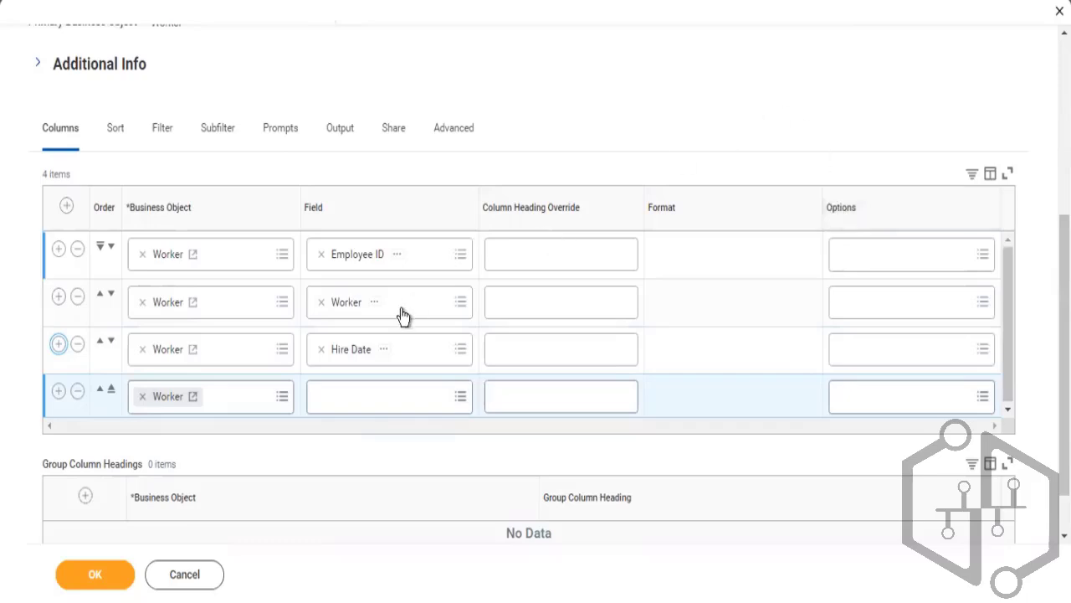
pyautogui.click(354, 400)
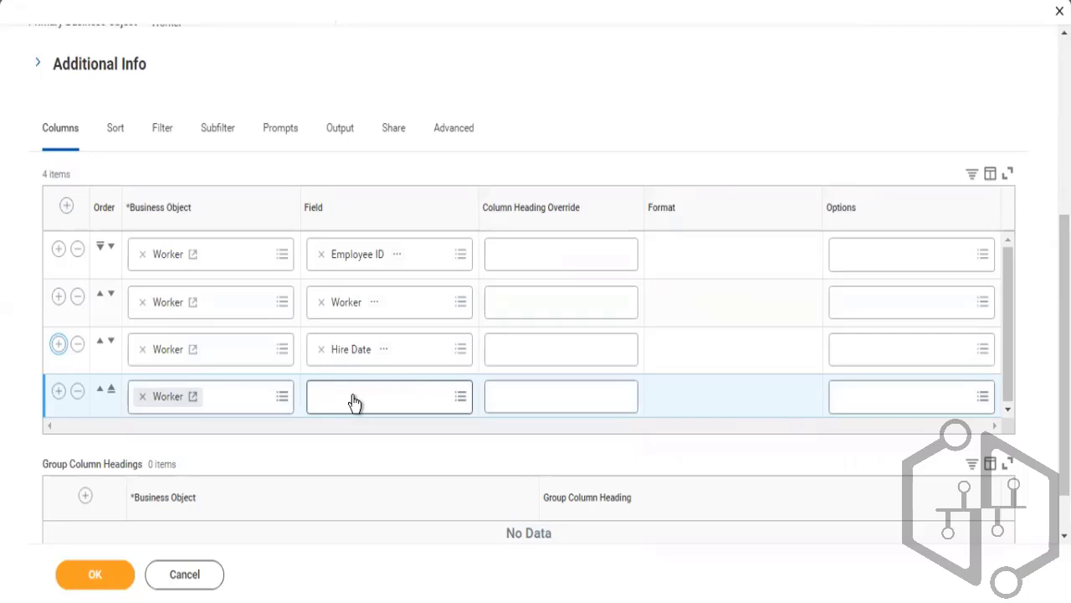
pyautogui.click(354, 395)
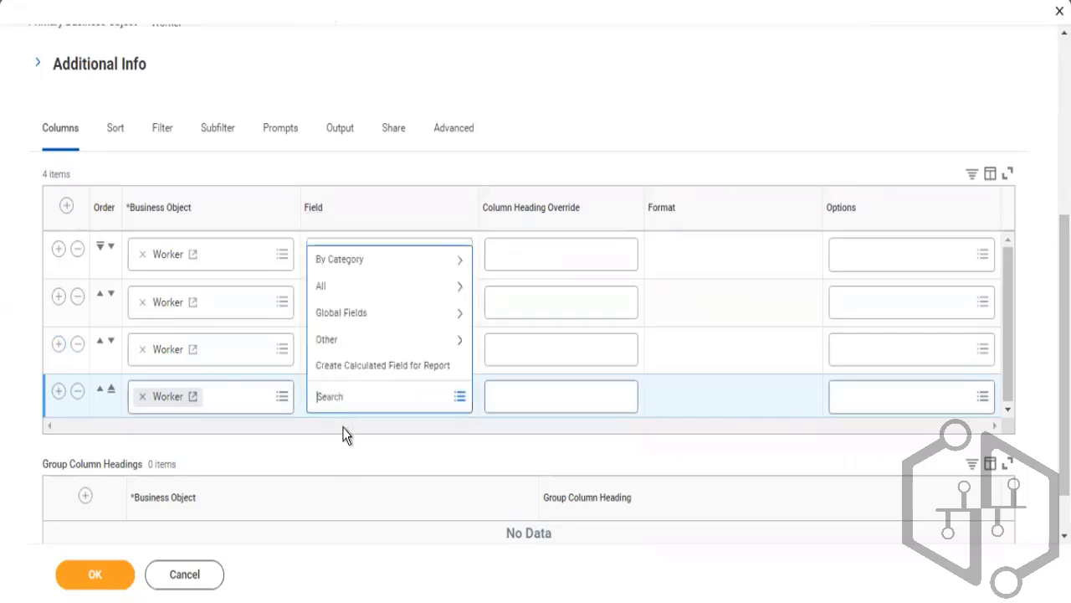
pyautogui.click(344, 435)
pyautogui.click(357, 392)
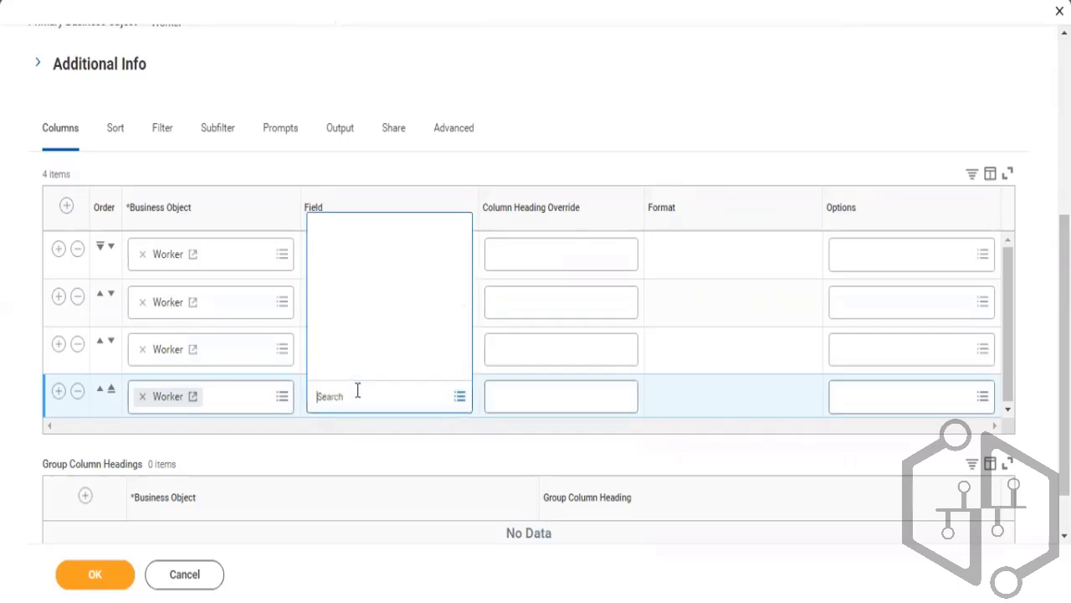
pyautogui.write('Su')
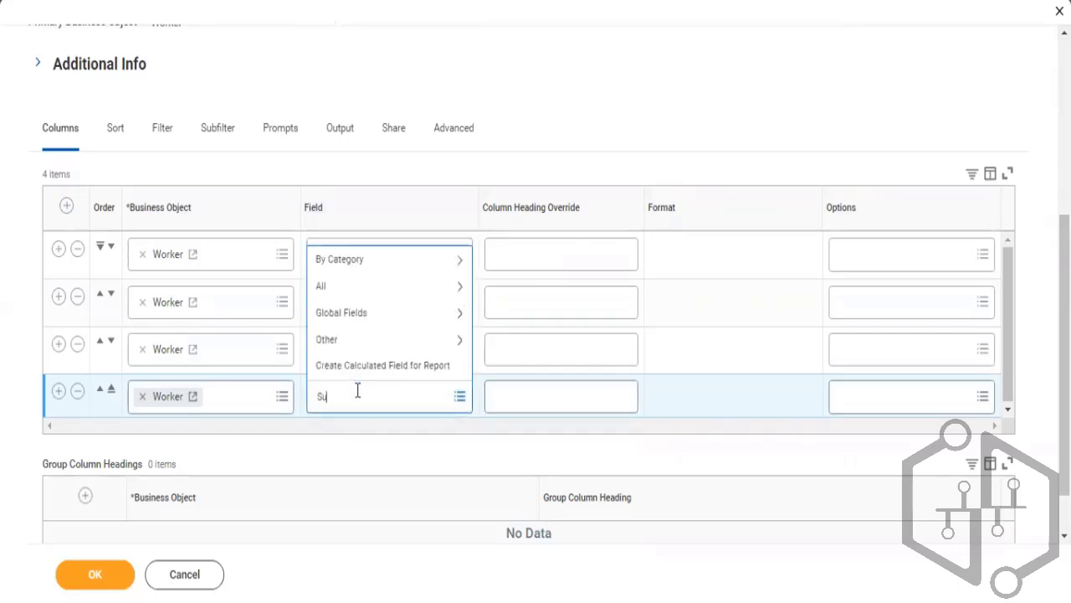
pyautogui.write('p Org')
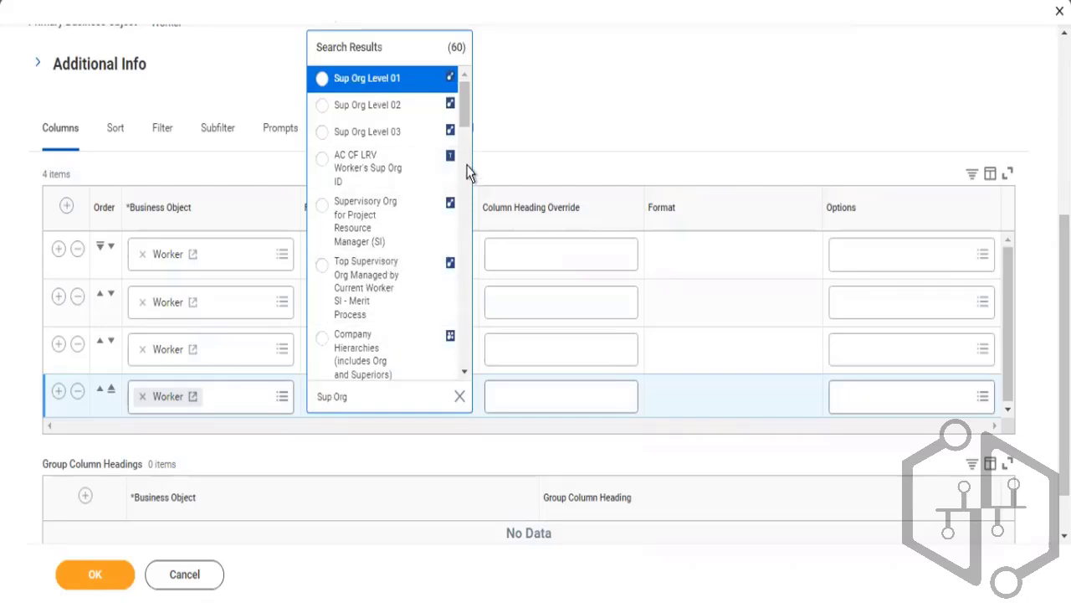
pyautogui.moveTo(465, 125); pyautogui.dragTo(466, 176)
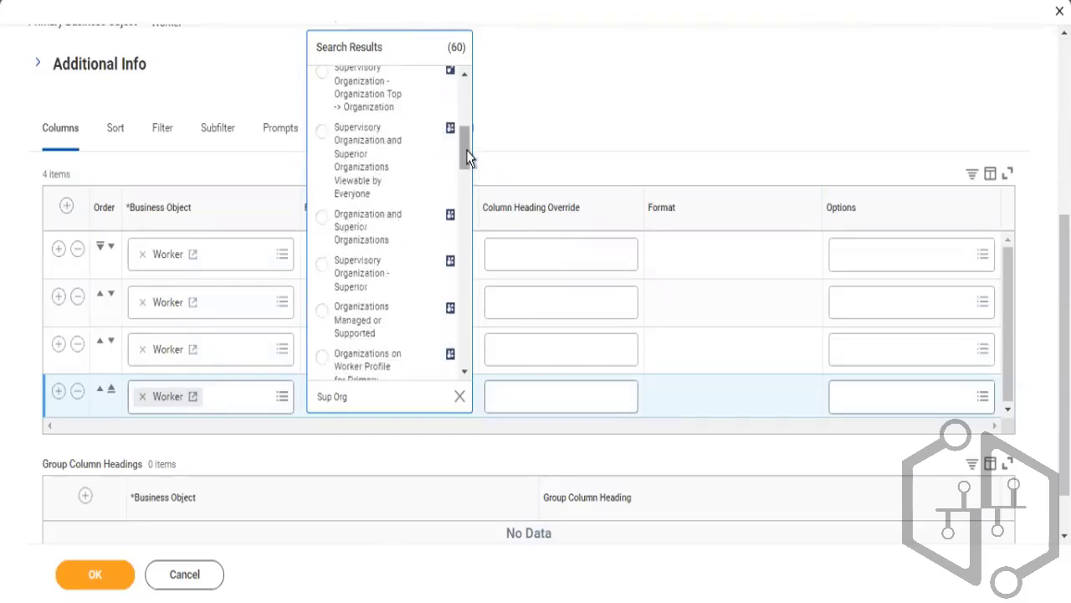
pyautogui.moveTo(466, 150); pyautogui.dragTo(466, 178)
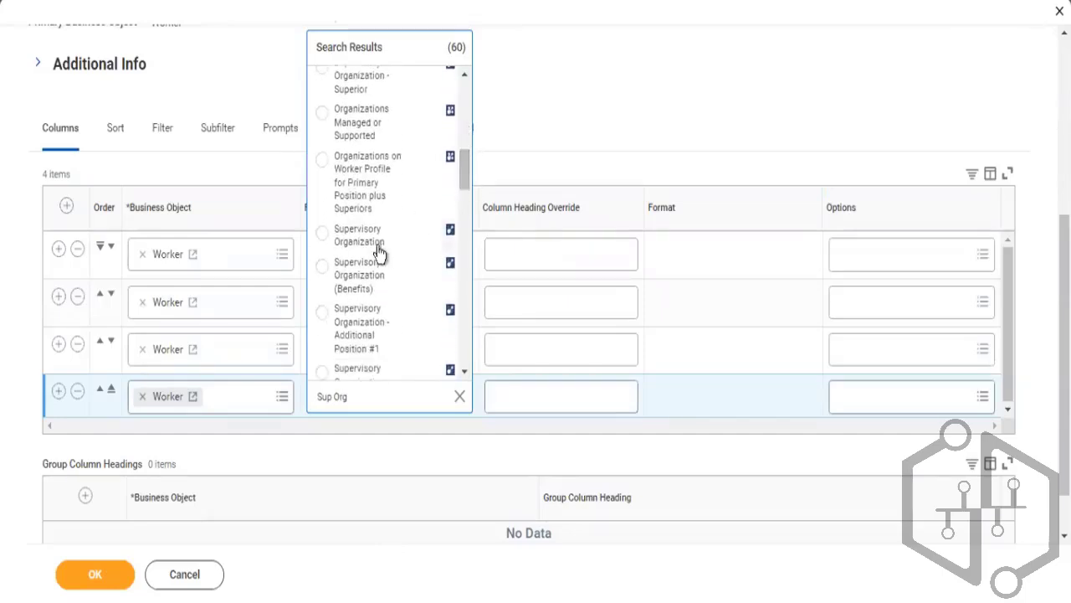
pyautogui.click(361, 241)
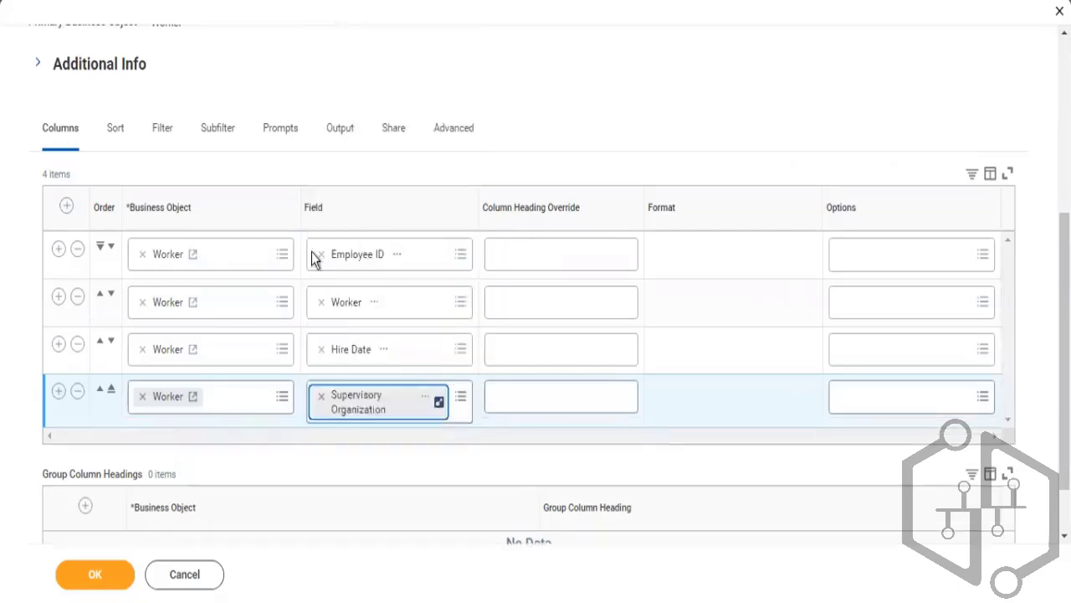
# Add a fifth report column and set its field to Cost Center
pyautogui.click(59, 390)
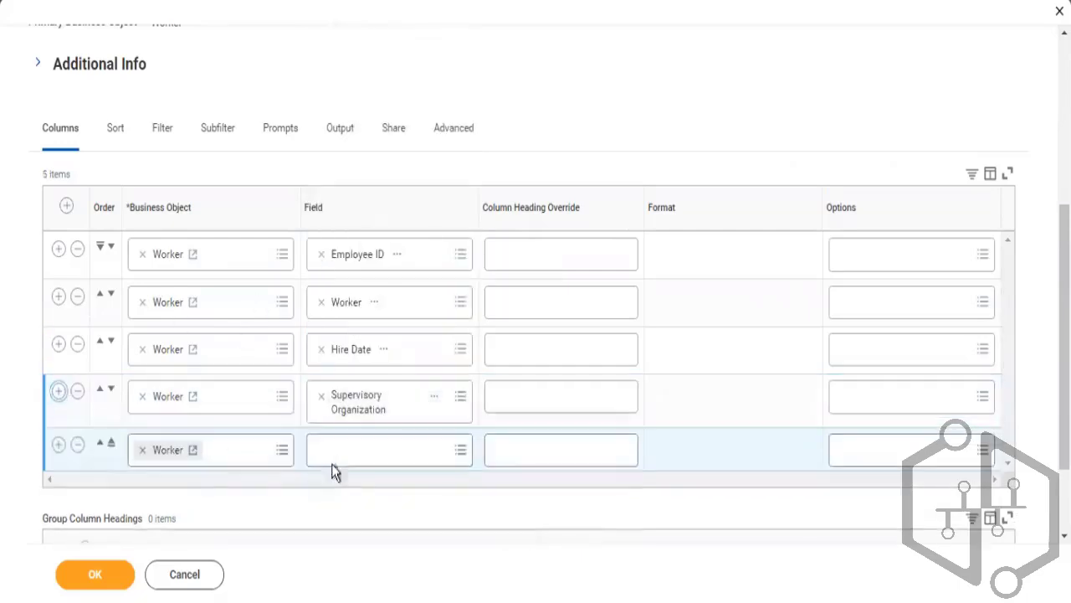
pyautogui.click(355, 449)
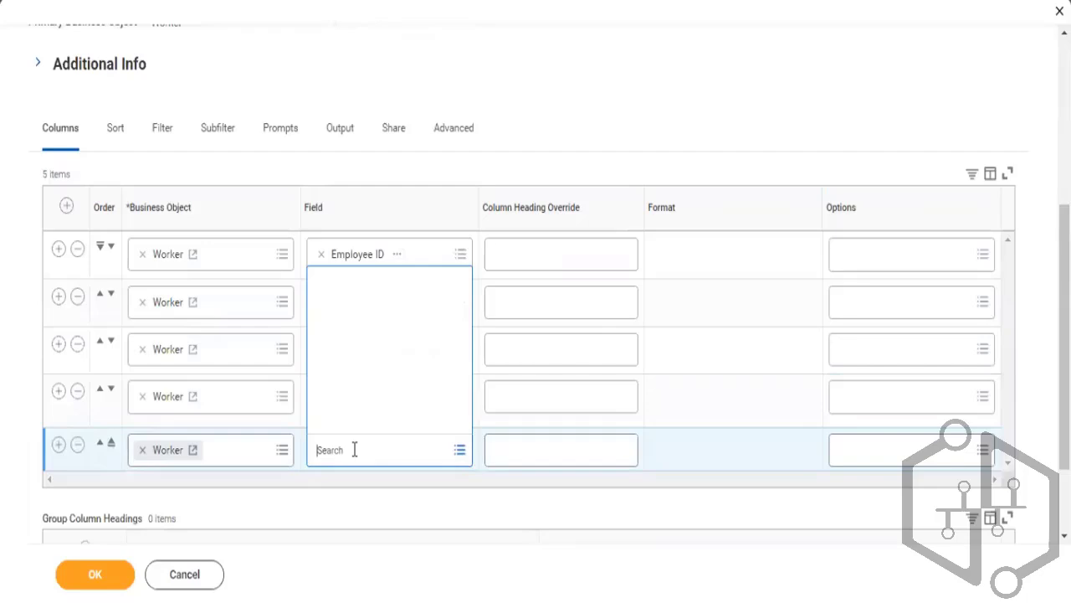
pyautogui.write('Cost Cen')
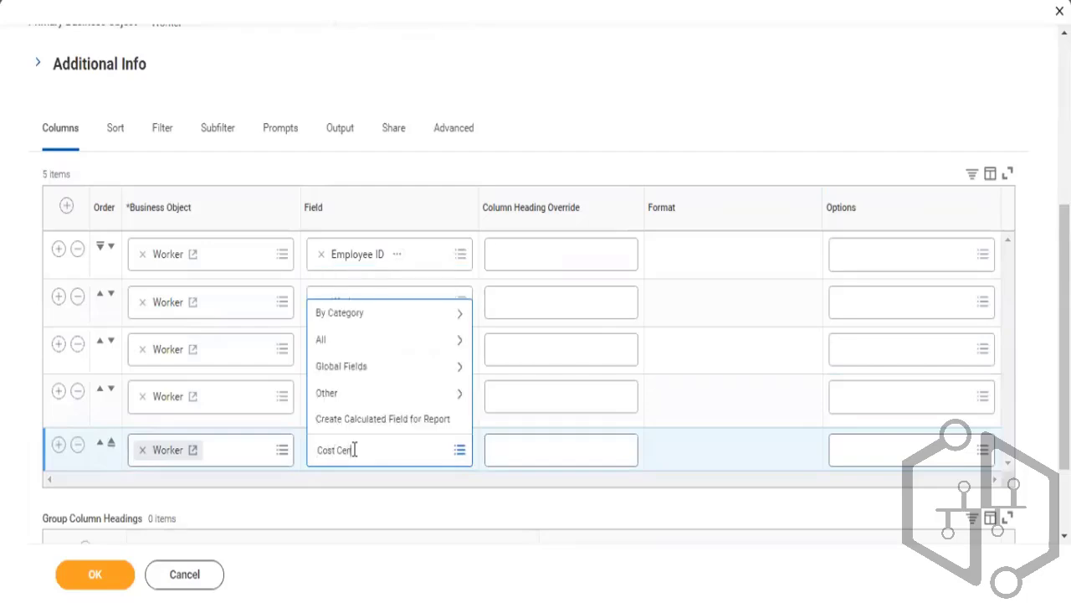
pyautogui.write('ter')
pyautogui.press('Return')
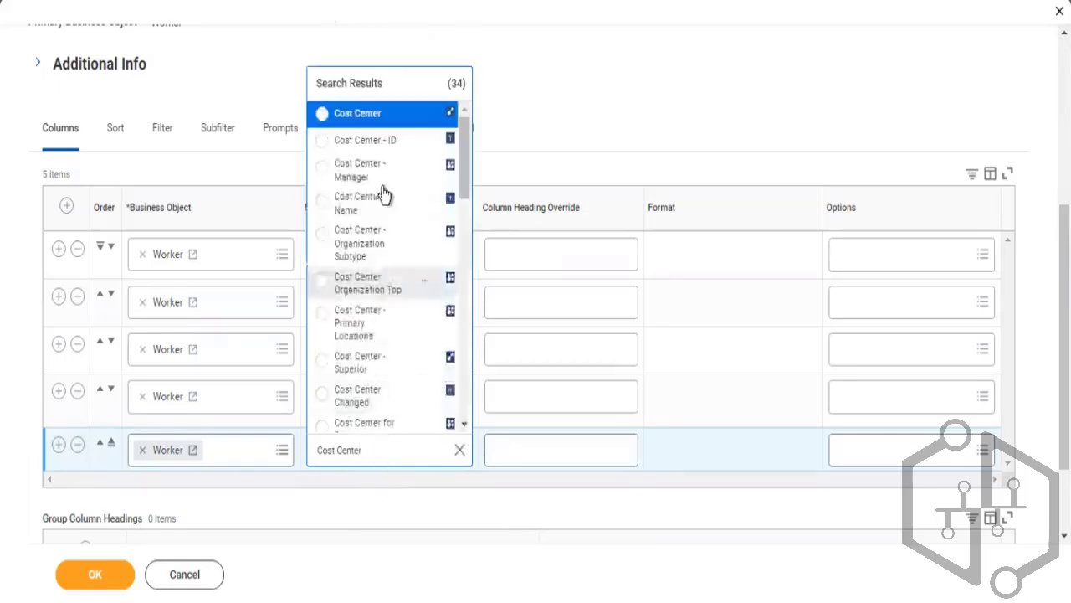
pyautogui.click(370, 125)
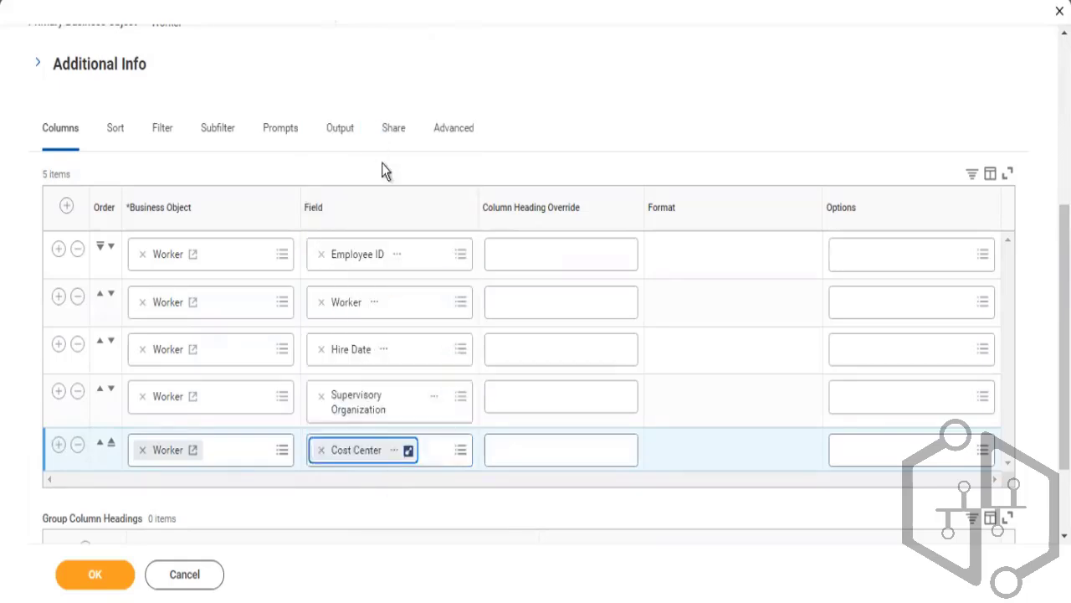
# Add a sixth report column and set its field to Manager - Level 01
pyautogui.scroll(-3, 536, 335)
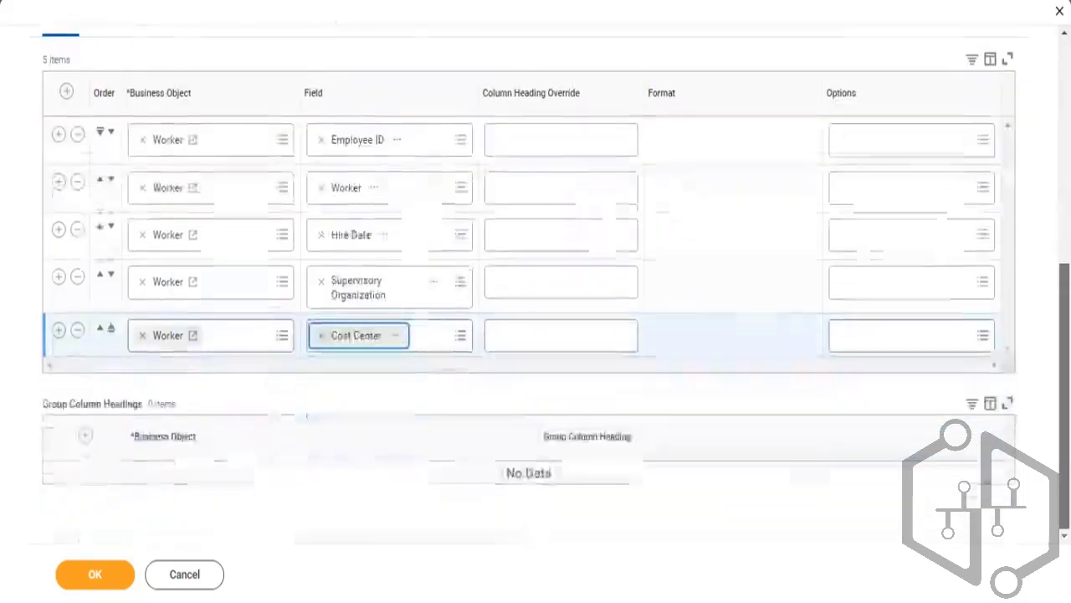
pyautogui.click(59, 332)
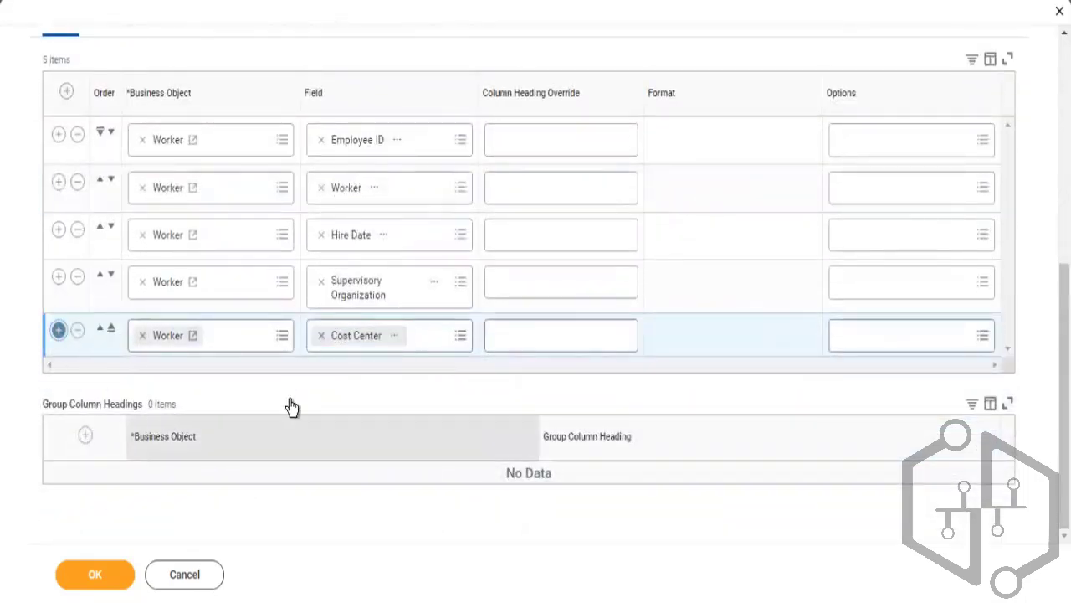
pyautogui.click(330, 386)
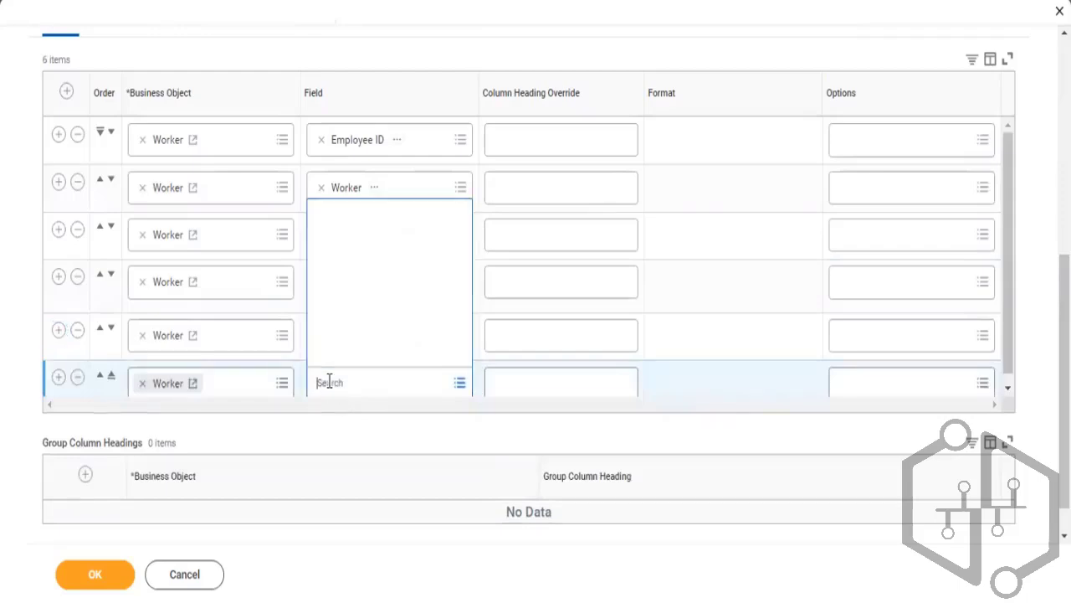
pyautogui.write('Manager')
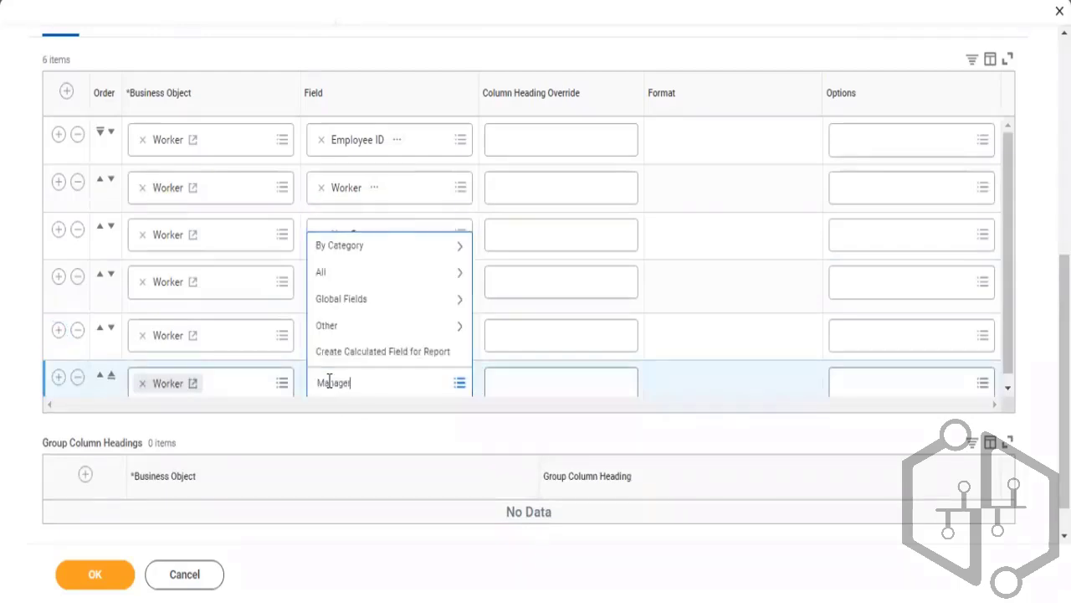
pyautogui.press('Return')
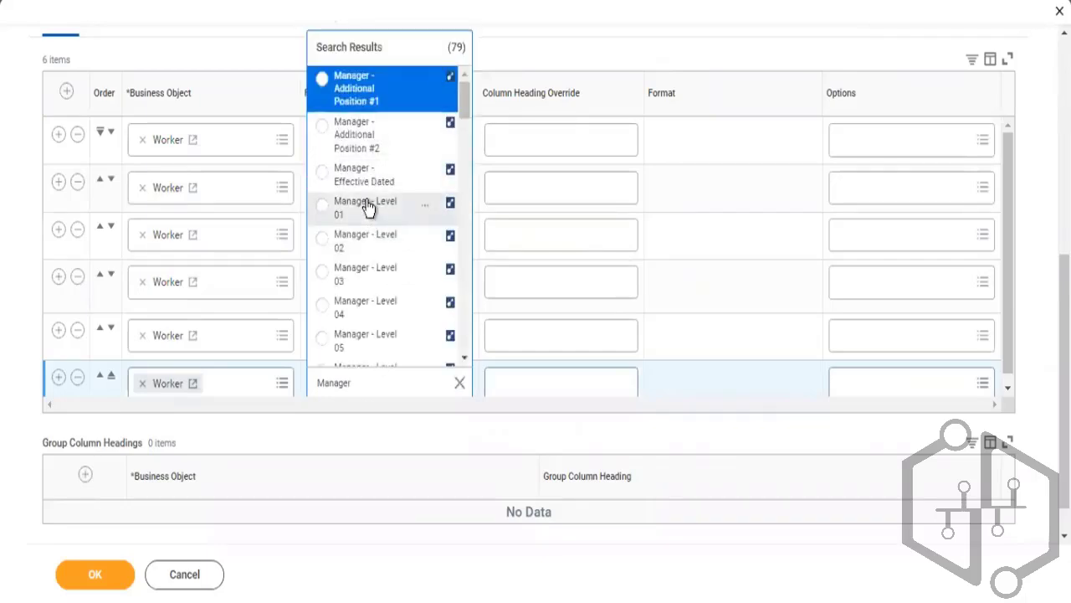
pyautogui.click(369, 209)
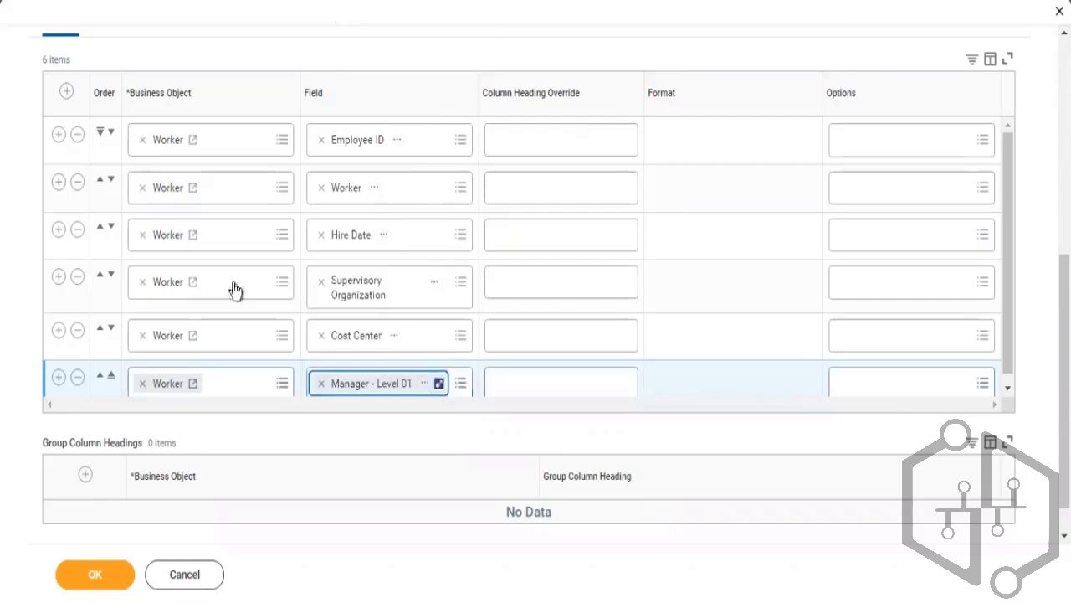
# Add a seventh column and set its field to Location Address - Country, found by searching "Location address country"
pyautogui.click(56, 377)
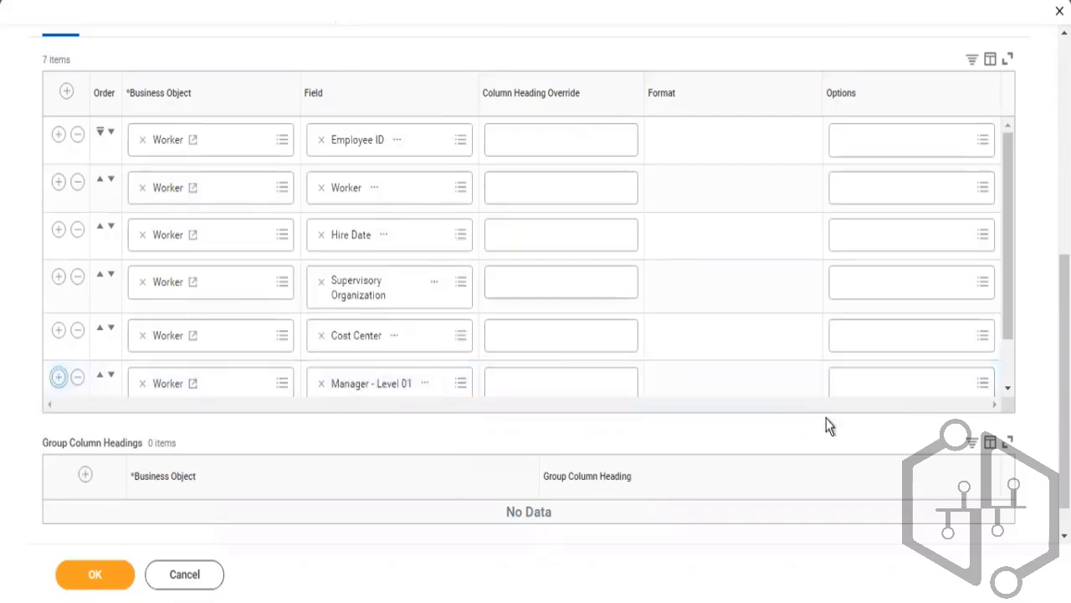
pyautogui.moveTo(1009, 227); pyautogui.dragTo(1007, 300)
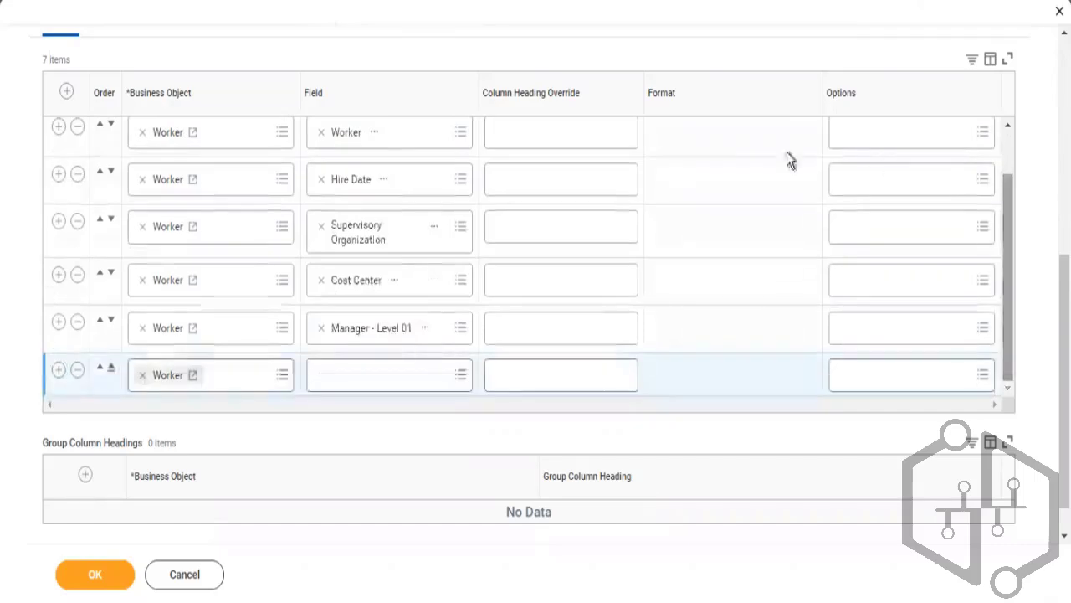
pyautogui.click(361, 383)
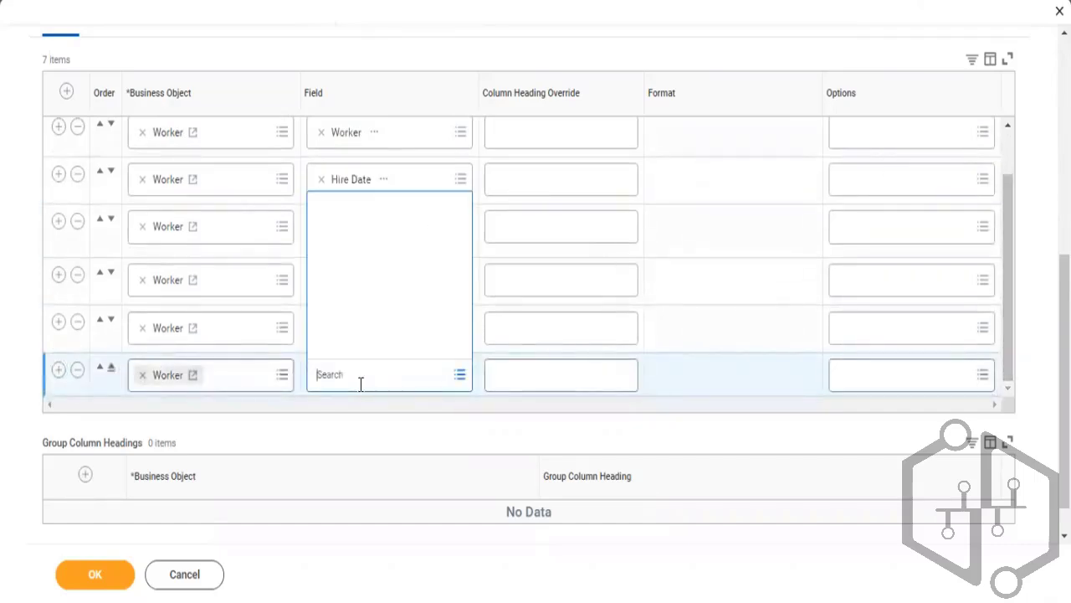
pyautogui.write('Locat')
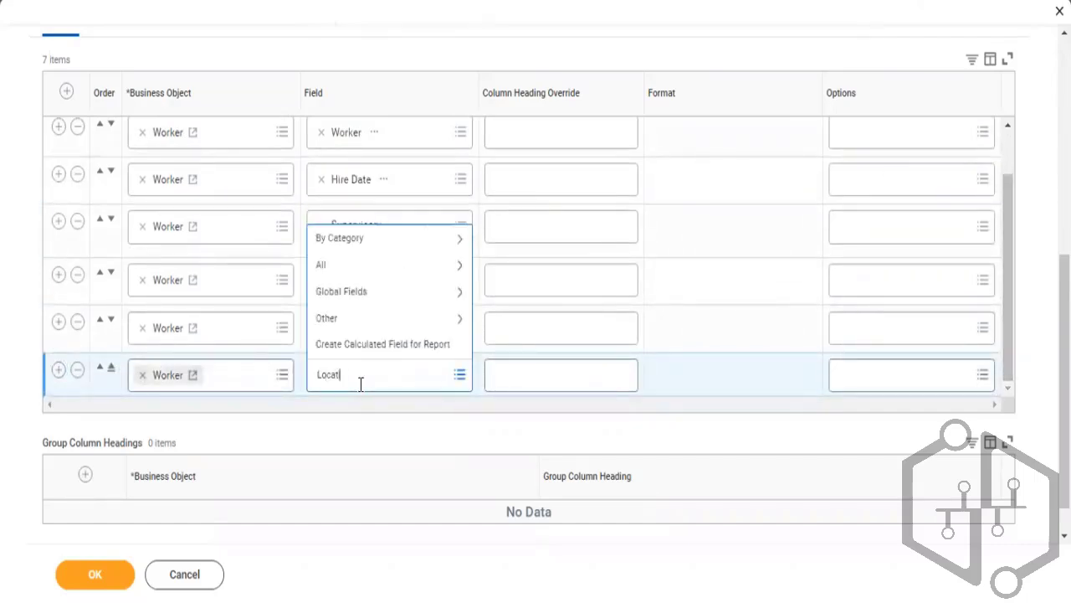
pyautogui.write('ion res')
pyautogui.press('BackSpace')
pyautogui.press('BackSpace')
pyautogui.press('BackSpace')
pyautogui.press('BackSpace')
pyautogui.write('add')
pyautogui.press('BackSpace')
pyautogui.press('BackSpace')
pyautogui.press('BackSpace')
pyautogui.write('red')
pyautogui.press('BackSpace')
pyautogui.press('BackSpace')
pyautogui.press('BackSpace')
pyautogui.write('address country')
pyautogui.press('Return')
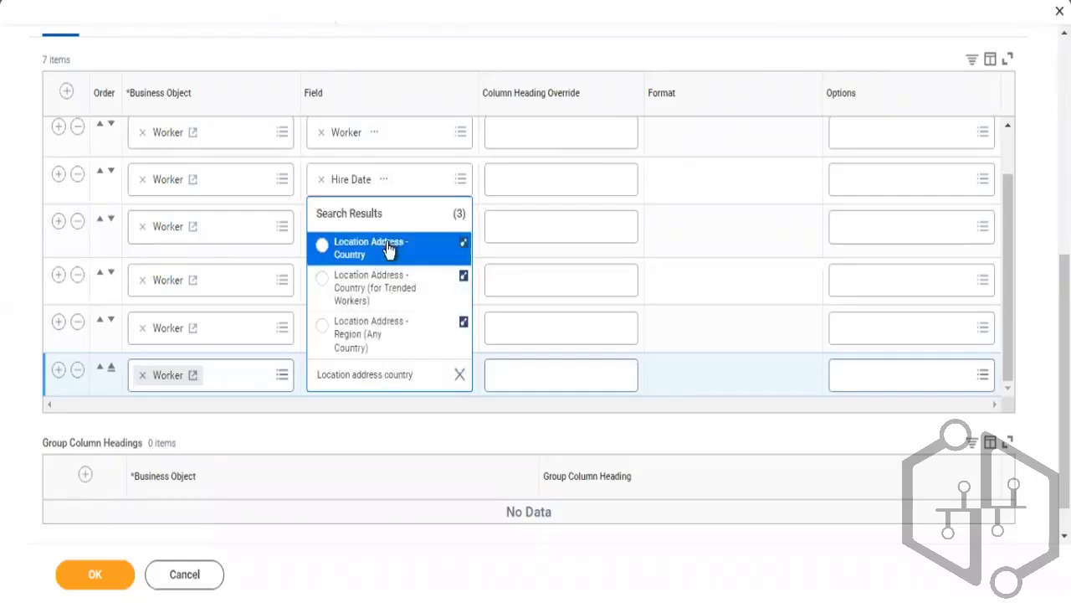
pyautogui.click(400, 239)
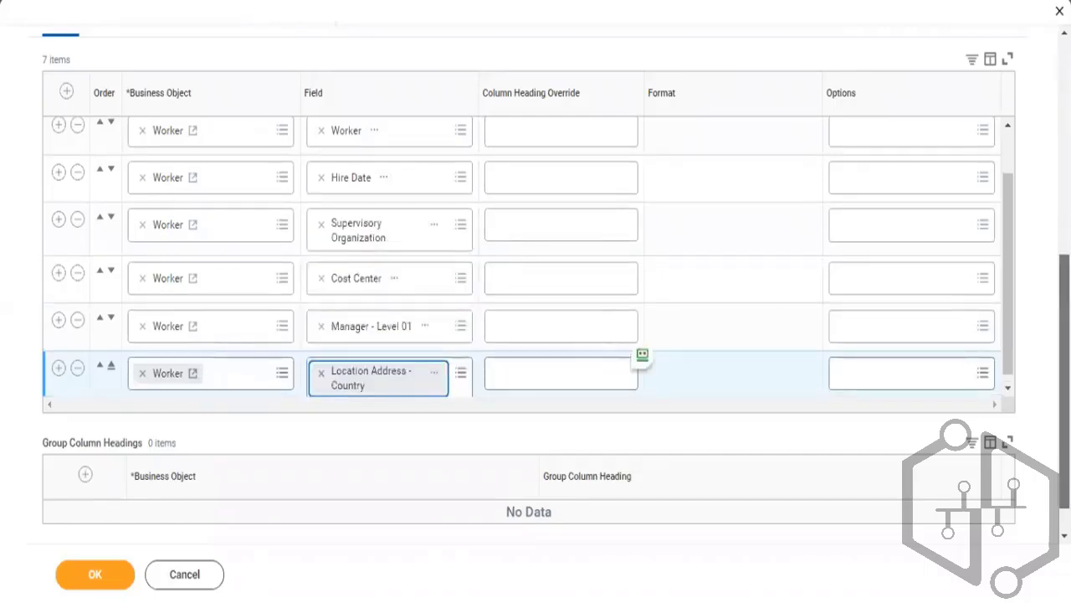
# Add two condition rows to the report's Filter on Instances table
pyautogui.scroll(3, 529, 334)
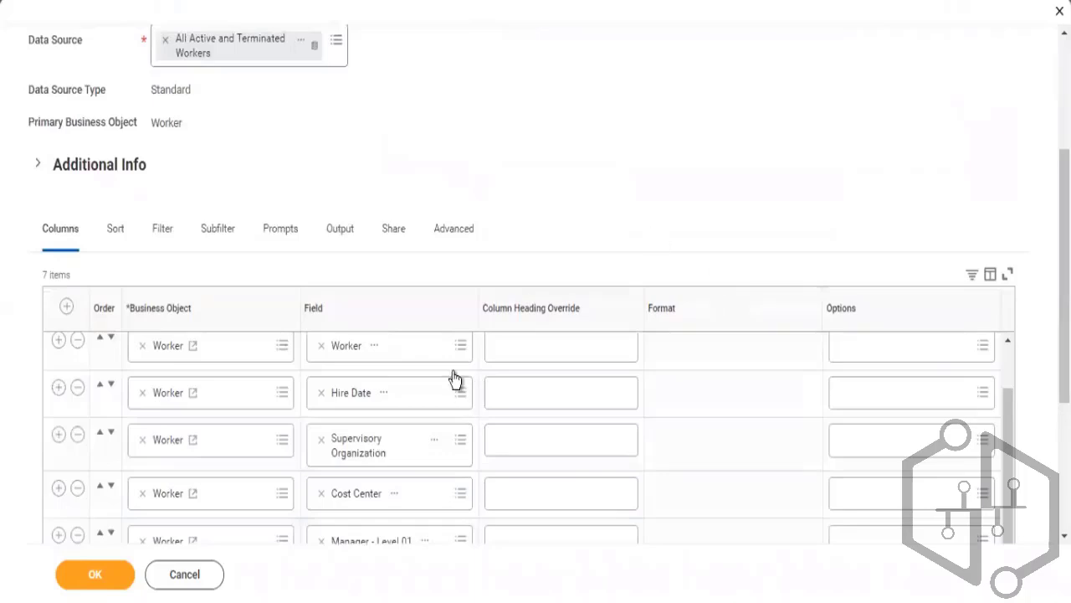
pyautogui.click(167, 234)
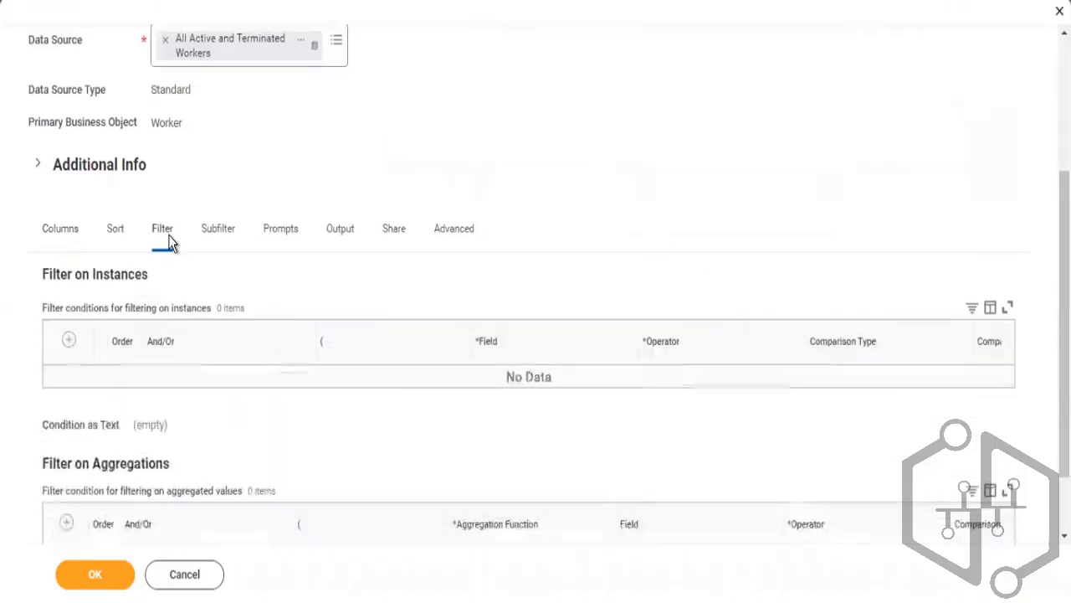
pyautogui.click(68, 340)
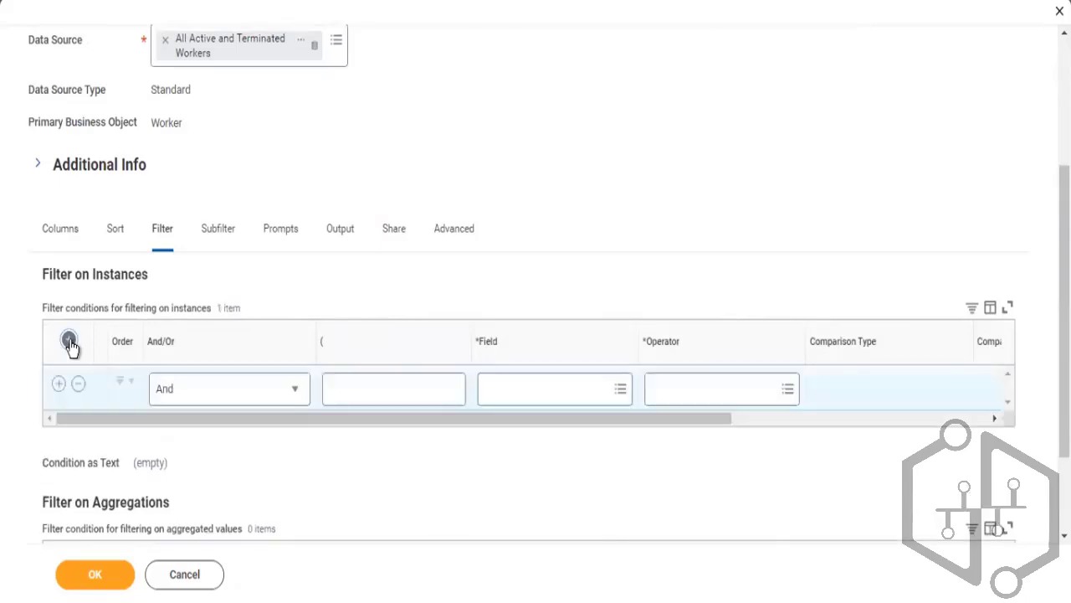
pyautogui.click(68, 341)
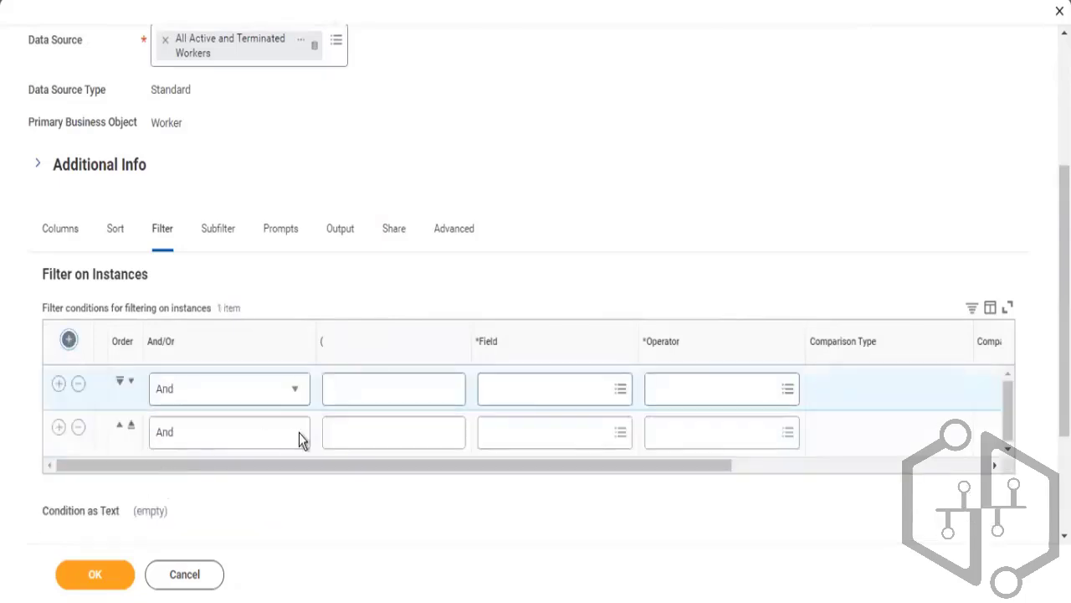
# Try searching the first filter condition's field for Active Status, then clear the search
pyautogui.click(525, 401)
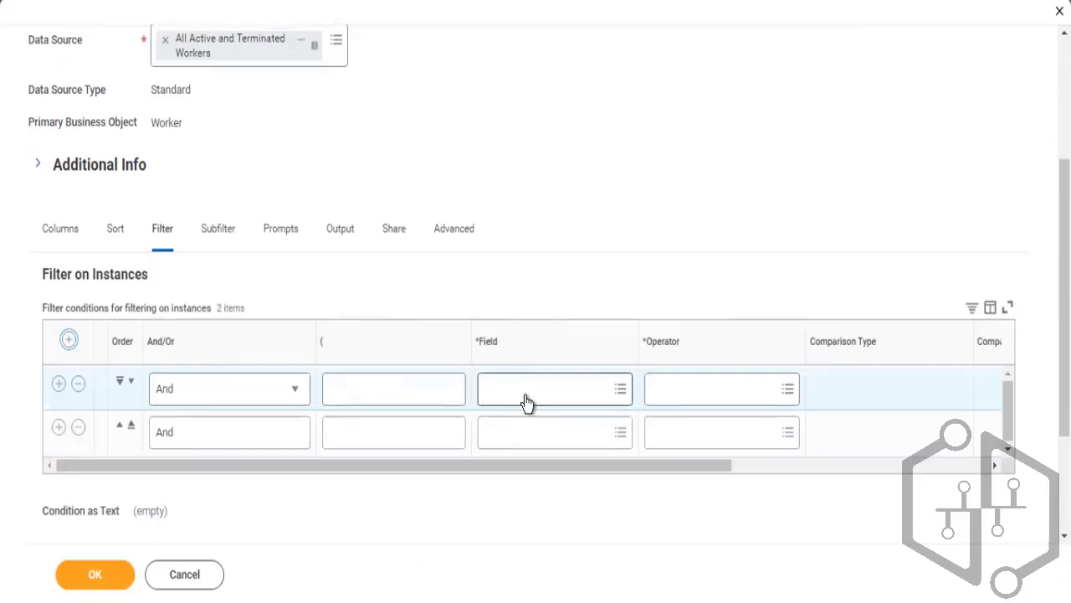
pyautogui.click(505, 384)
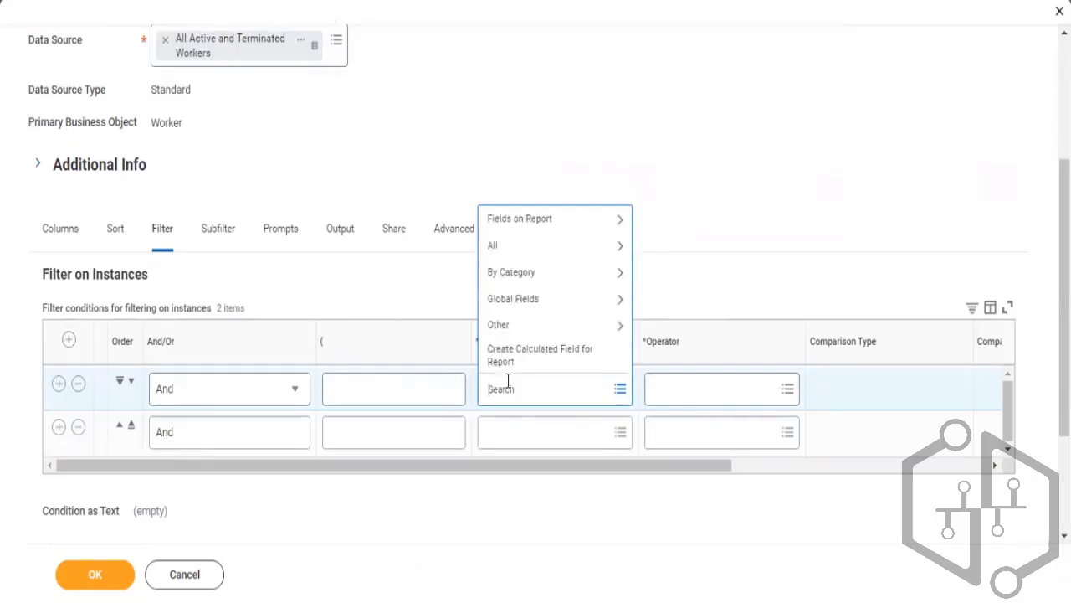
pyautogui.write('Active sttatus')
pyautogui.press('Return')
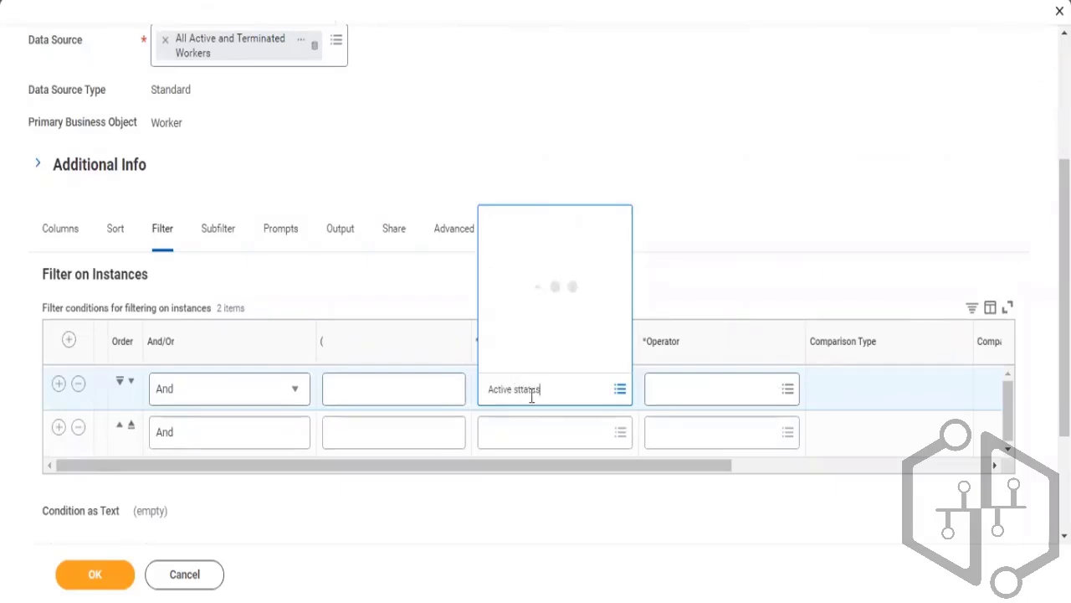
pyautogui.click(526, 387)
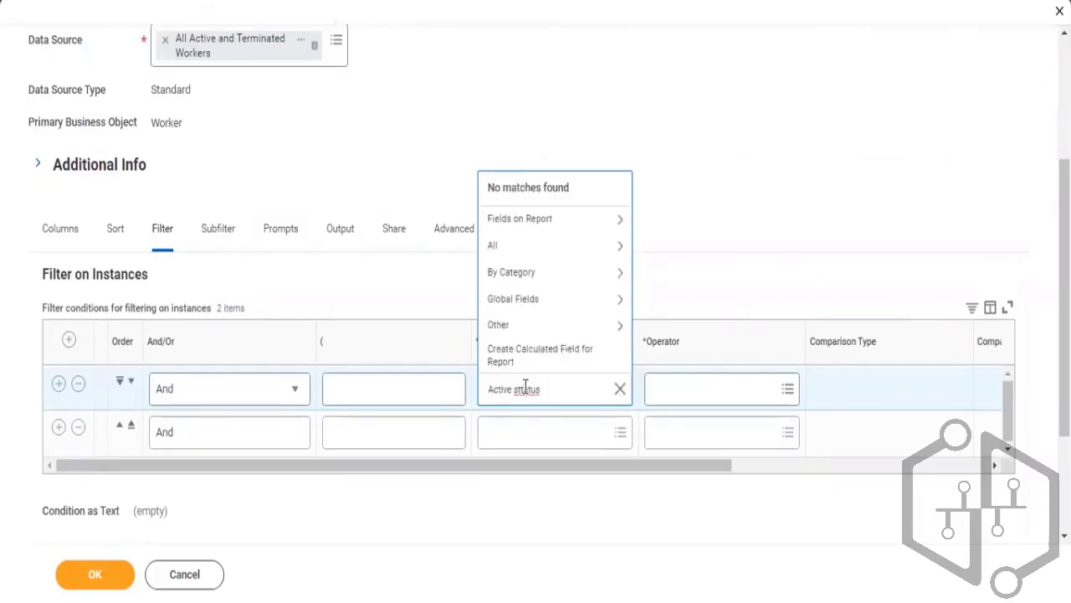
pyautogui.press('BackSpace')
pyautogui.press('Return')
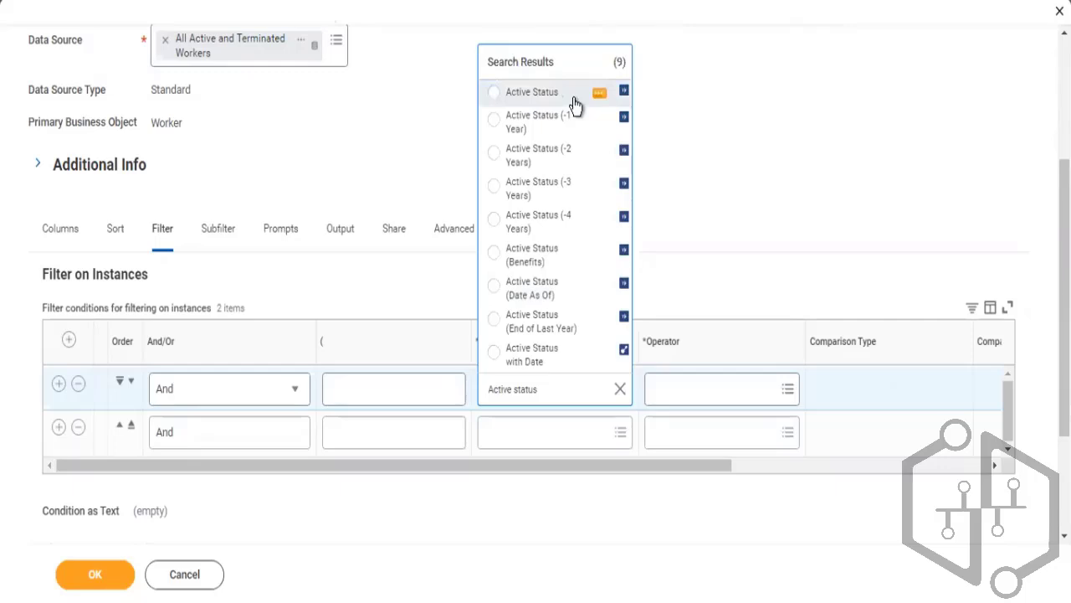
pyautogui.click(575, 104)
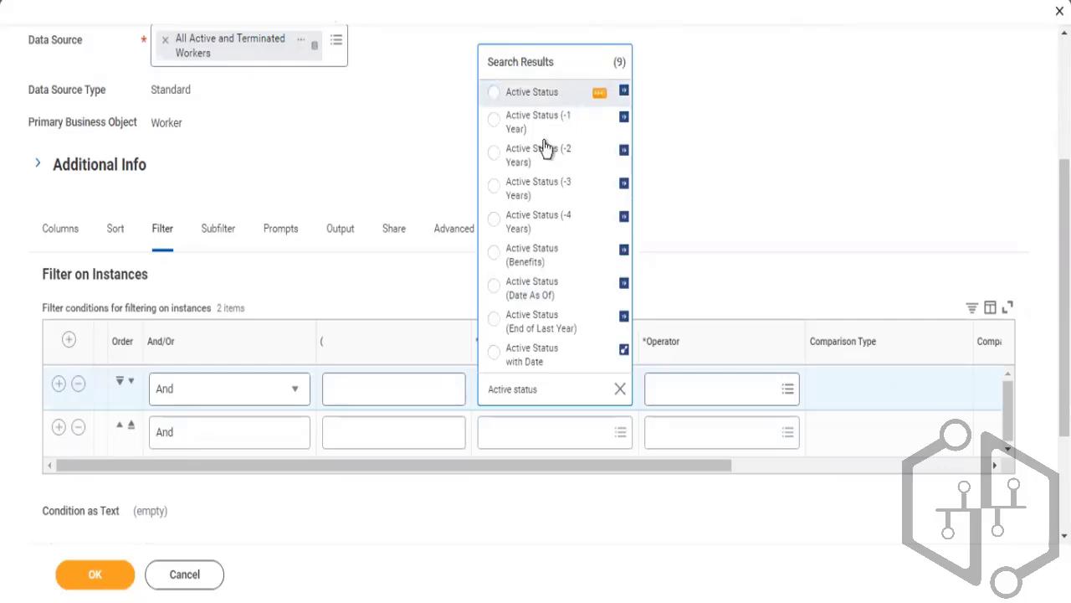
pyautogui.click(619, 389)
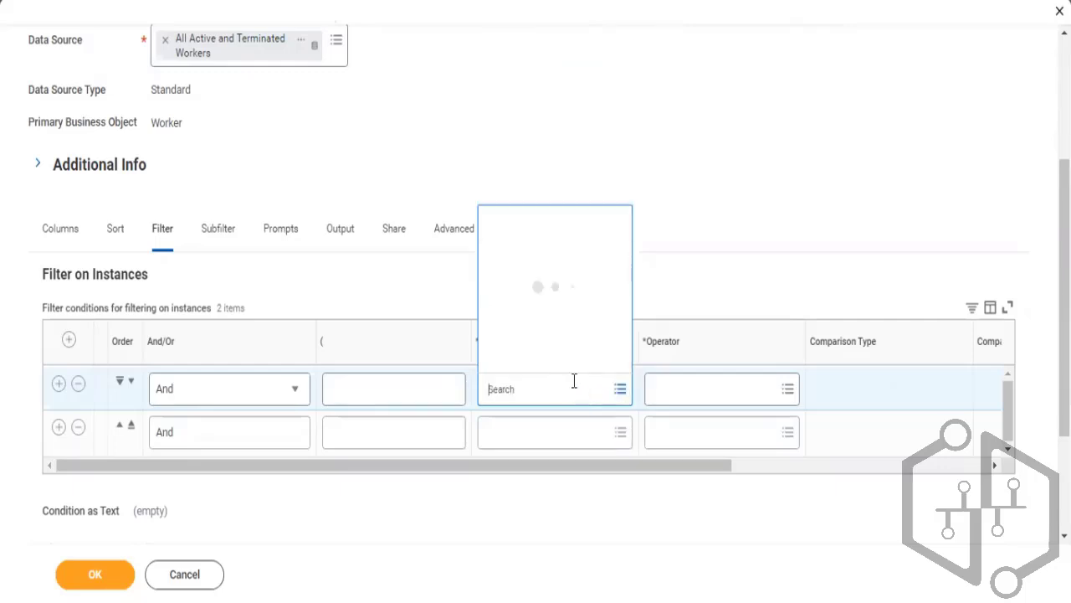
# Search the first filter condition's field for "is employee active" and open the Is Active Employee field's details
pyautogui.write('is')
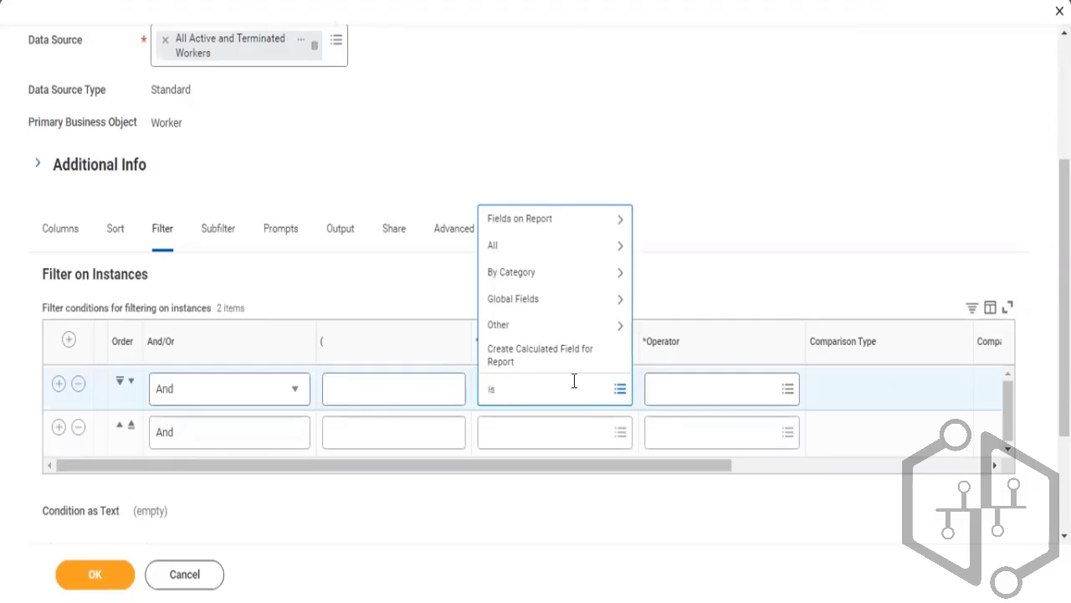
pyautogui.write(' employee active')
pyautogui.press('Return')
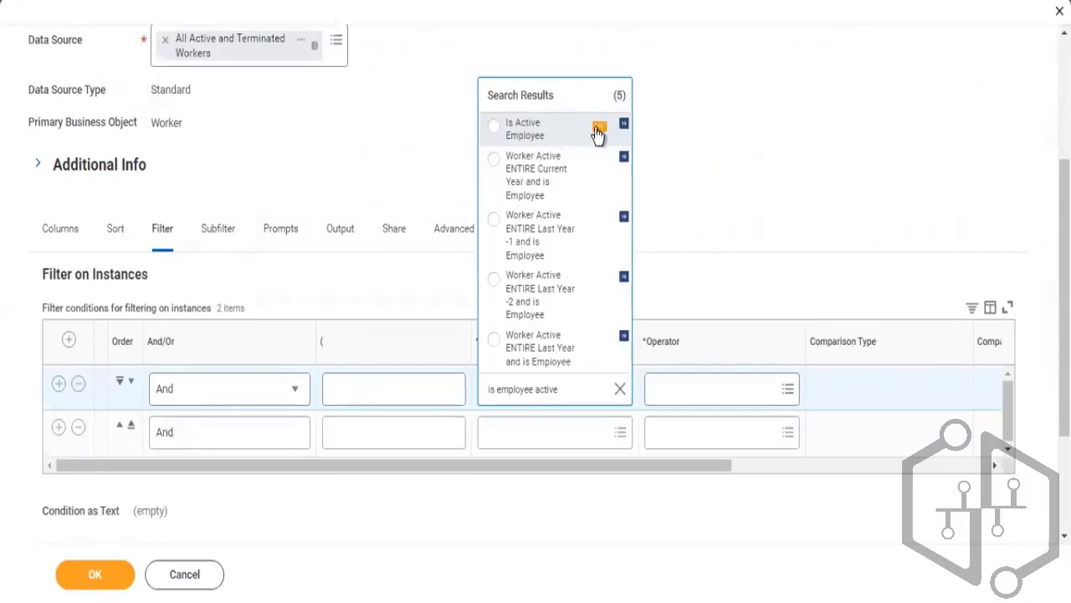
pyautogui.click(600, 130)
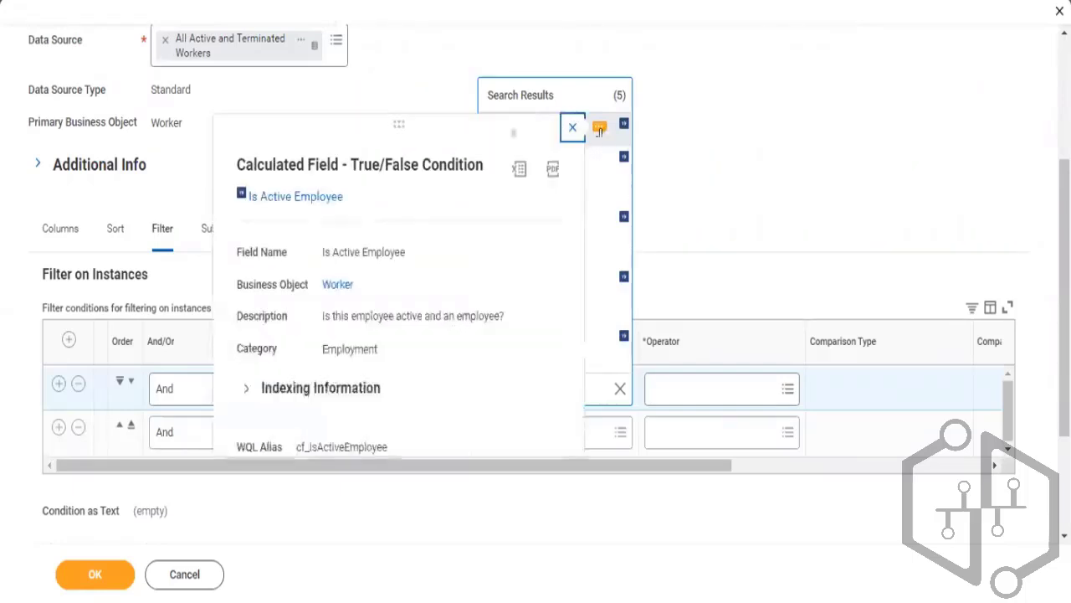
# Open the Is Active Employee calculated field in a new tab to review its conditions and copy its name
pyautogui.rightClick(311, 199)
pyautogui.click(334, 218)
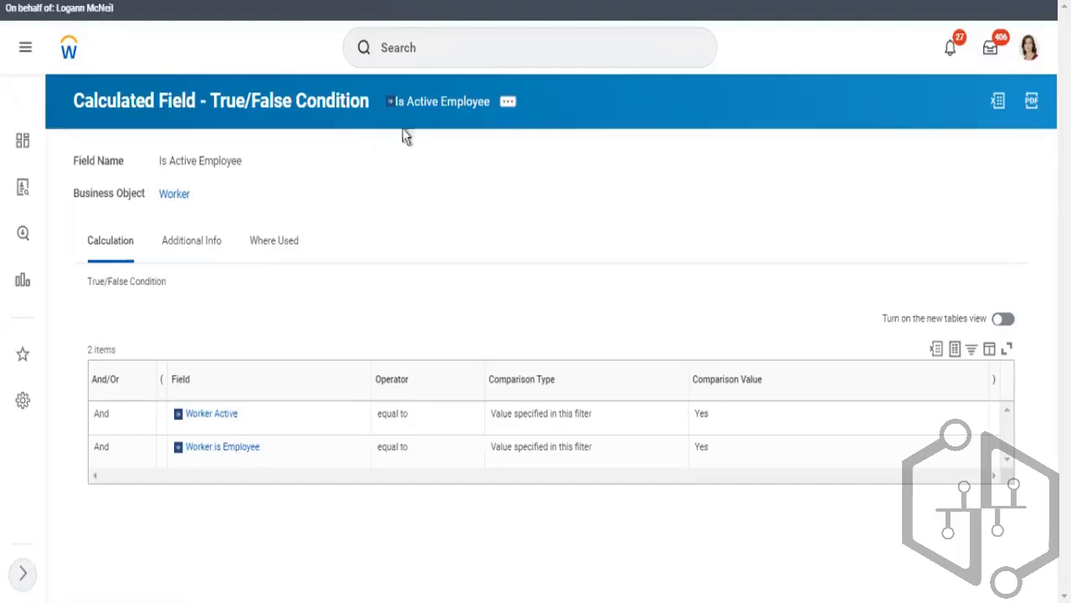
pyautogui.rightClick(414, 101)
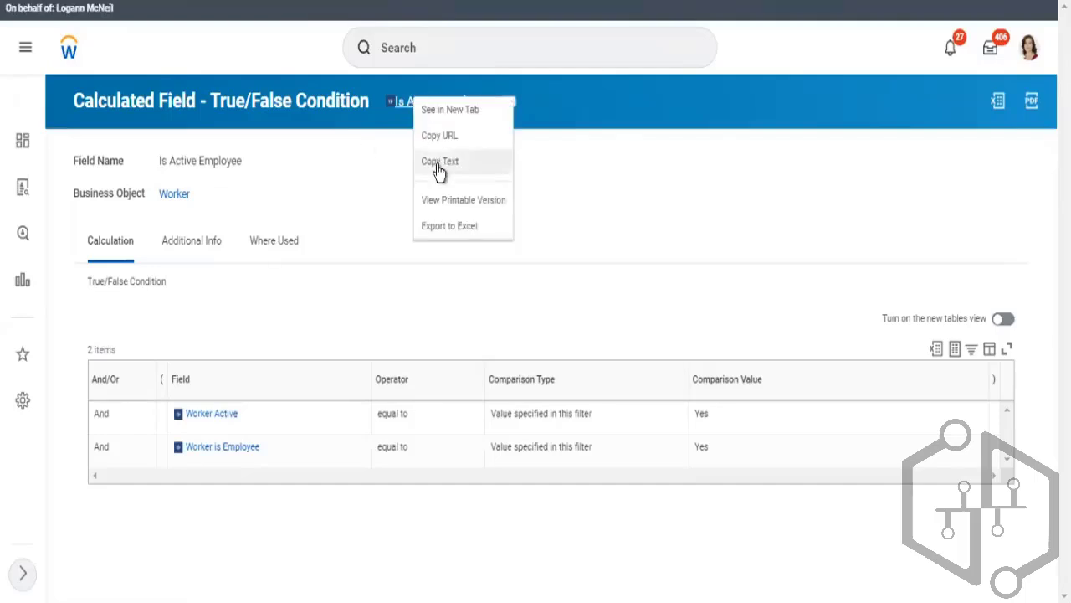
pyautogui.click(436, 164)
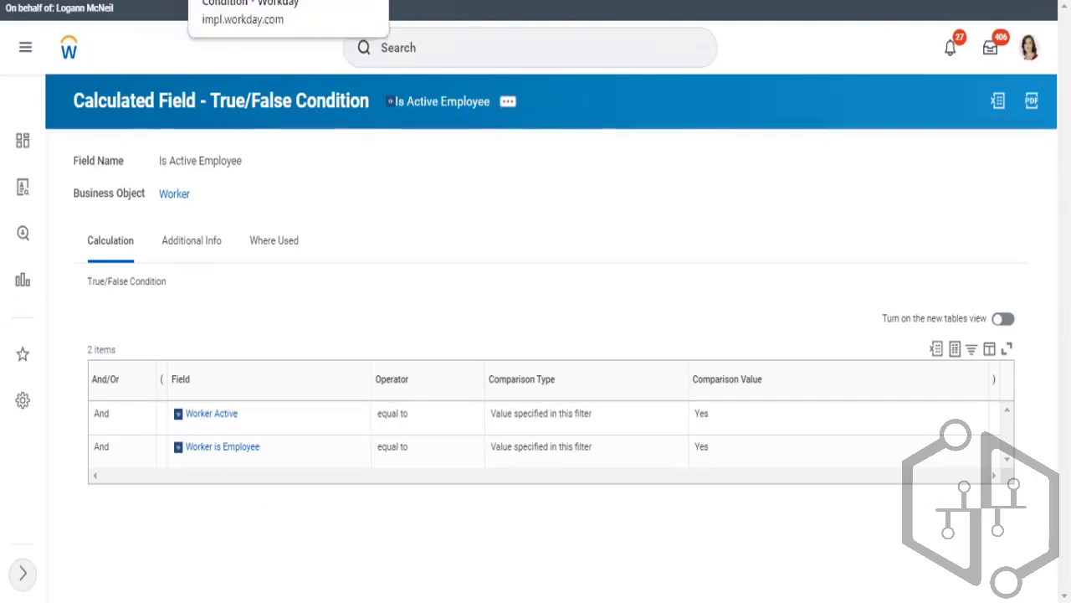
pyautogui.click(374, 0)
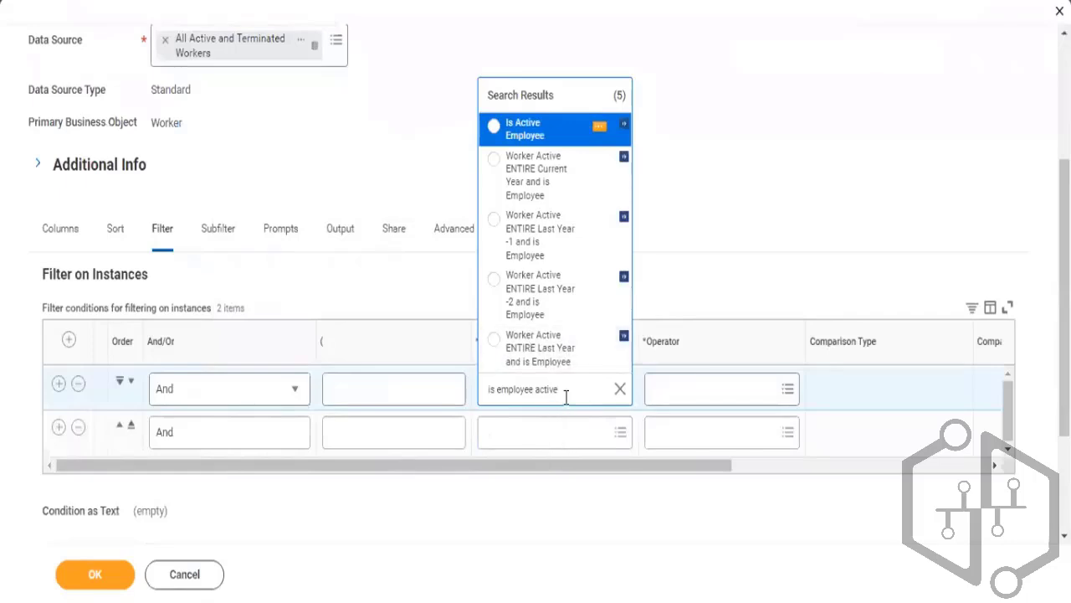
# Set the first filter condition to field Is Active Employee, operator equal to, with the comparison value checked
pyautogui.click(537, 132)
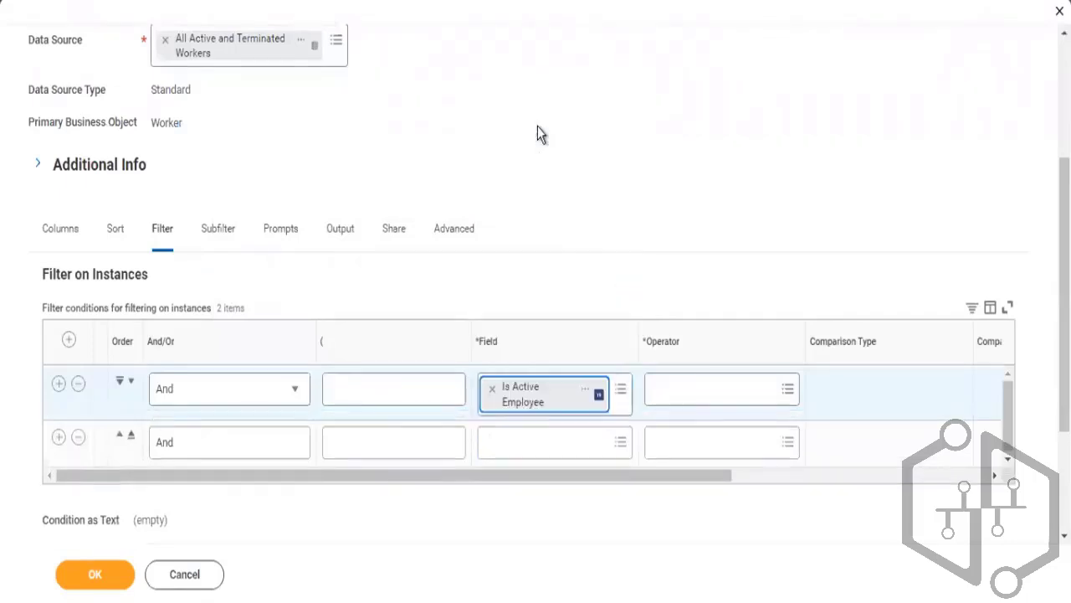
pyautogui.click(693, 400)
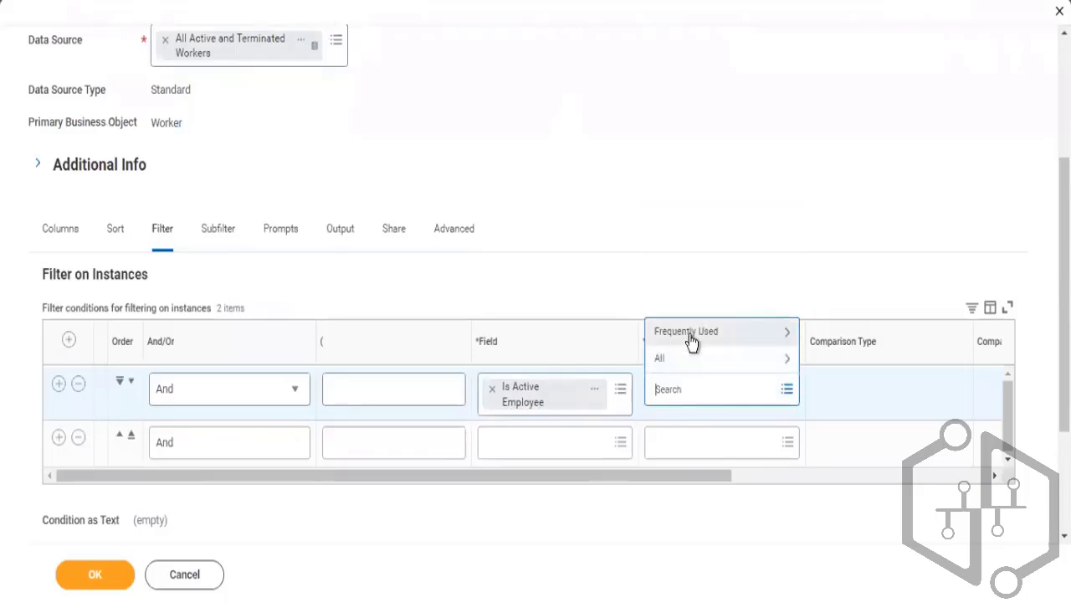
pyautogui.click(691, 338)
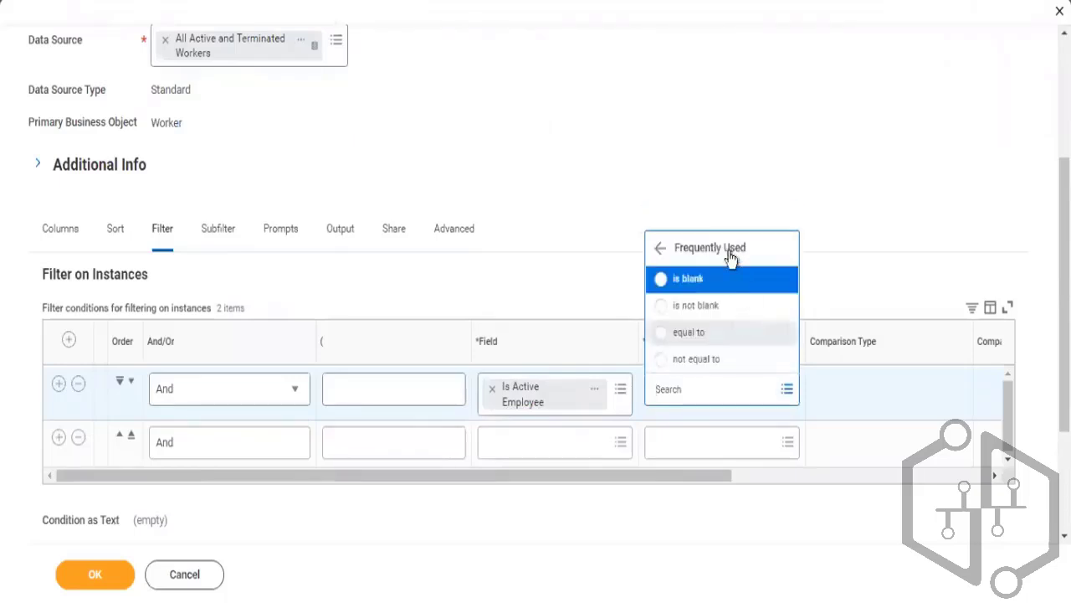
pyautogui.click(689, 333)
pyautogui.click(774, 477)
pyautogui.click(625, 390)
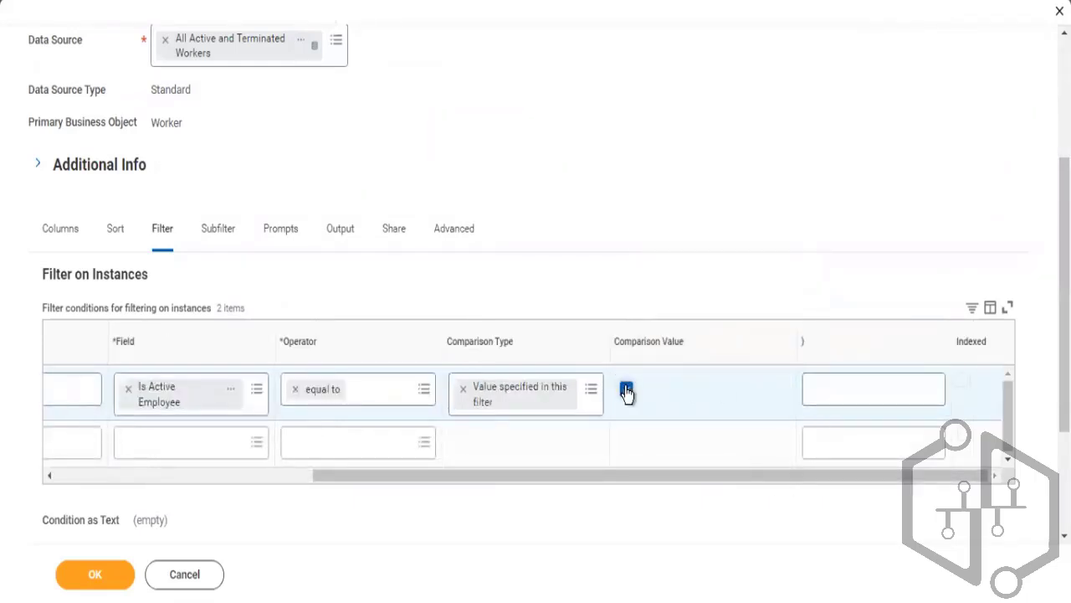
pyautogui.click(294, 474)
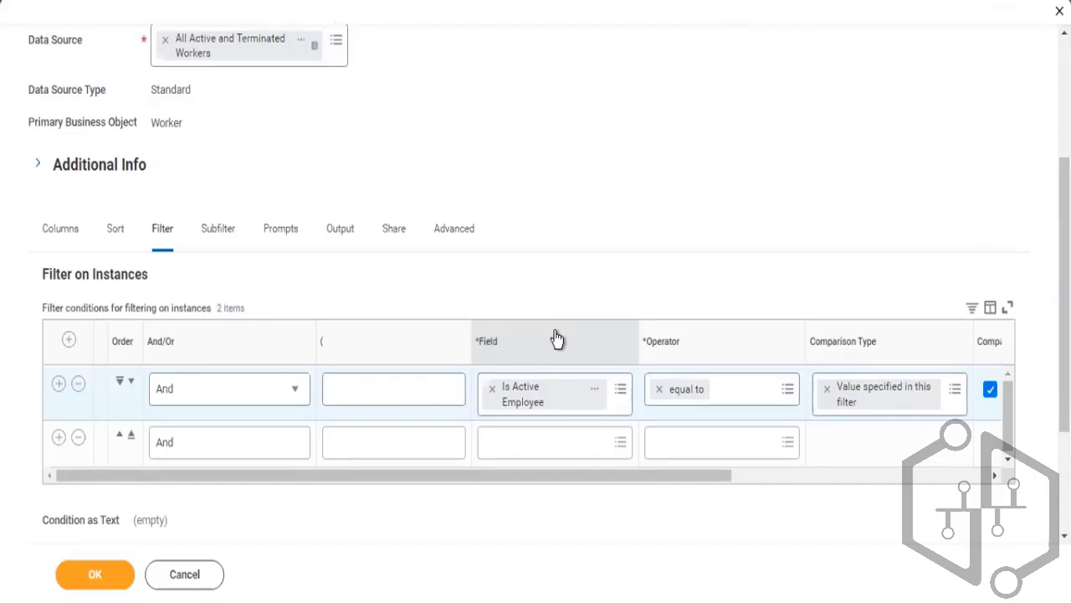
# Search the second condition's field for "currently" and choose Benefit Plans - Currently Enrolled
pyautogui.click(538, 450)
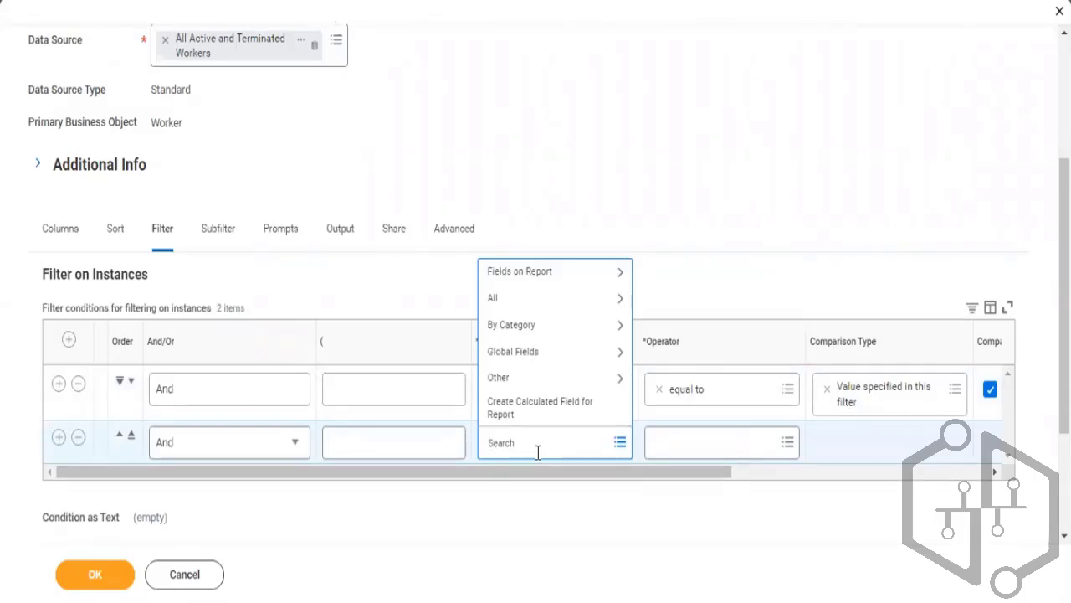
pyautogui.write('currently')
pyautogui.press('Return')
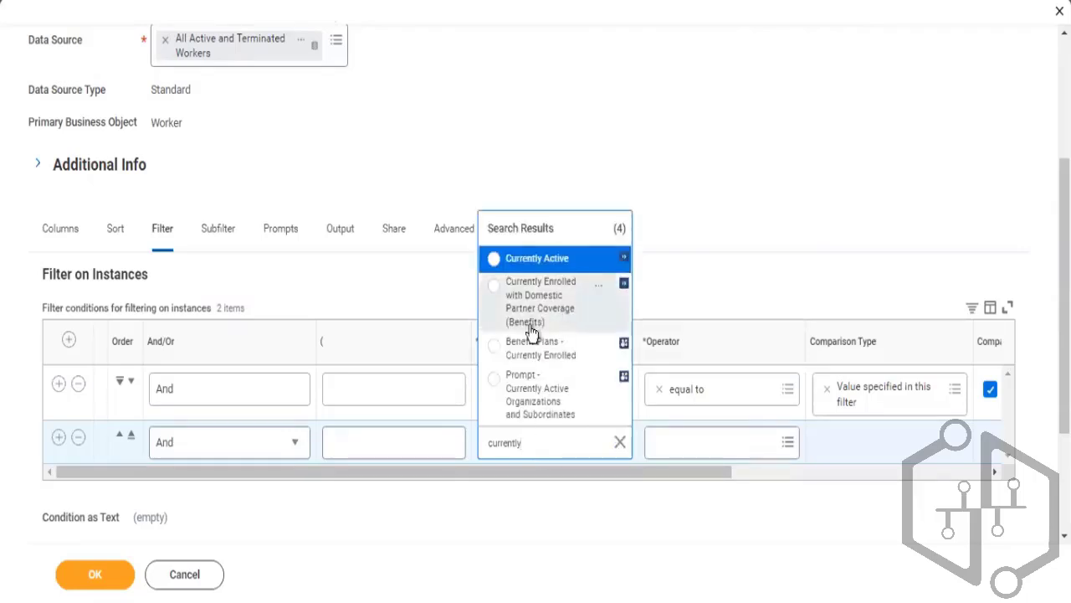
pyautogui.click(523, 350)
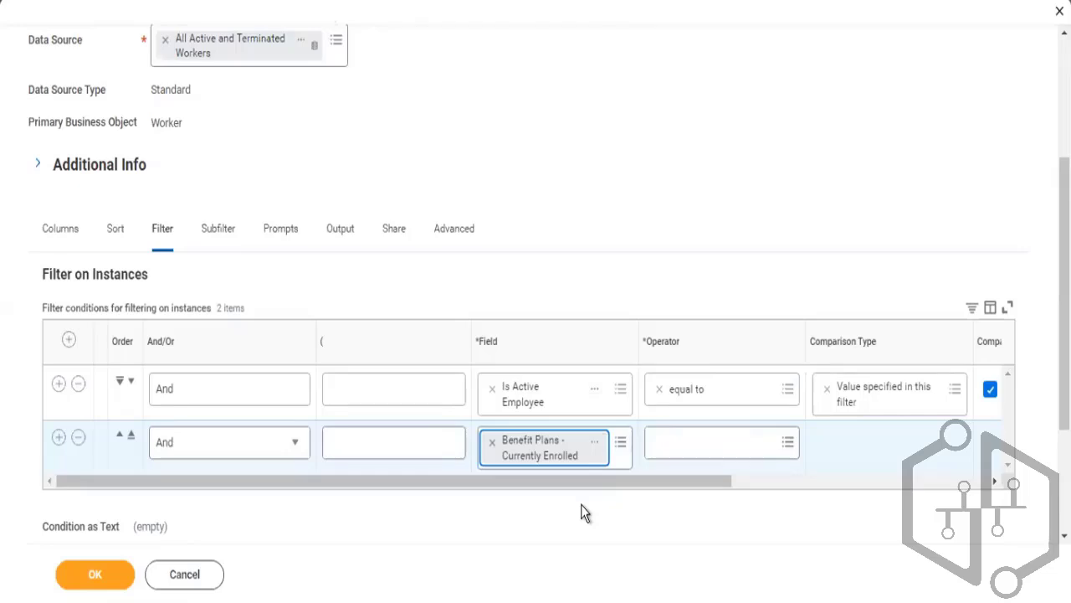
# Set the second condition's operator to any in the selection list
pyautogui.click(746, 442)
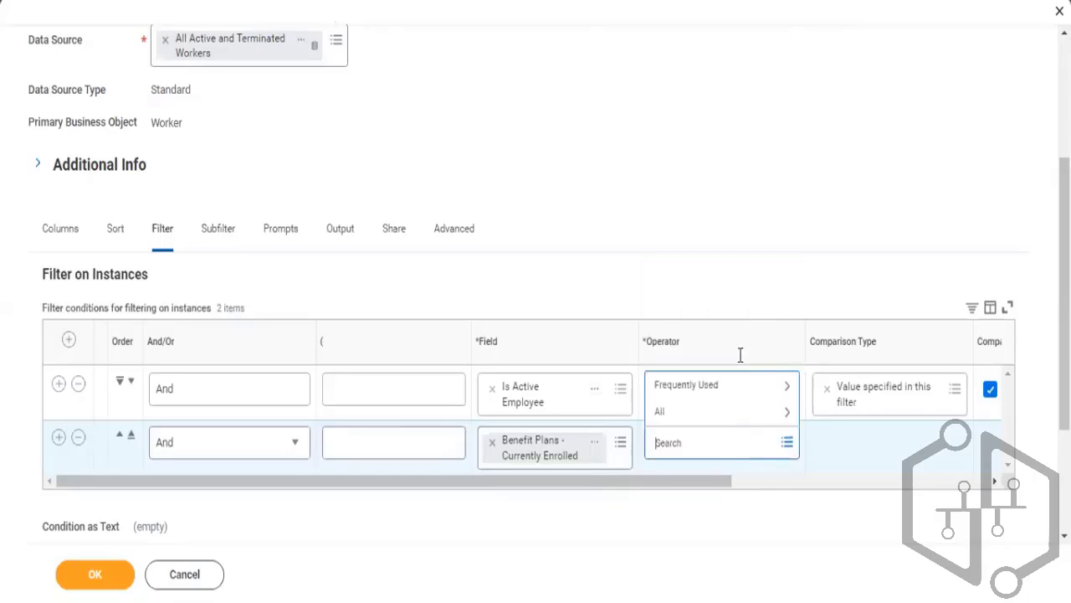
pyautogui.click(720, 377)
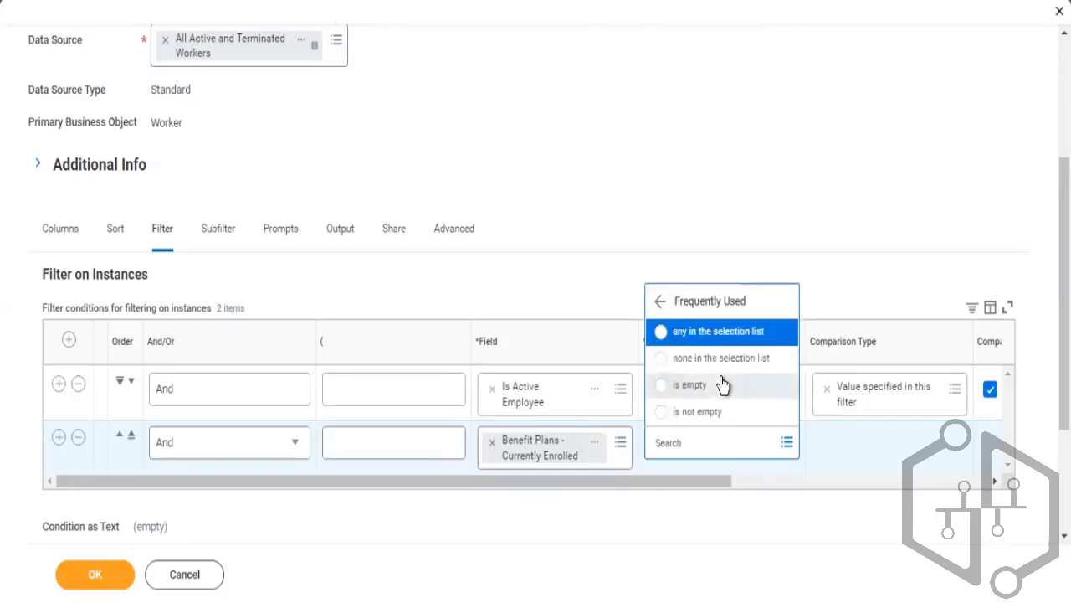
pyautogui.click(728, 332)
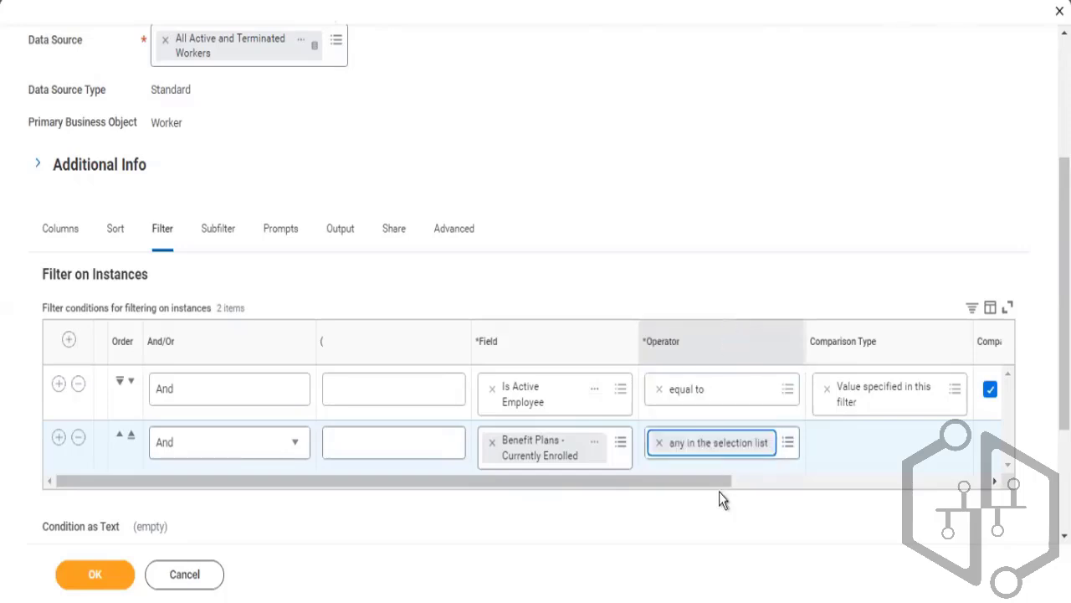
pyautogui.moveTo(700, 484); pyautogui.dragTo(855, 503)
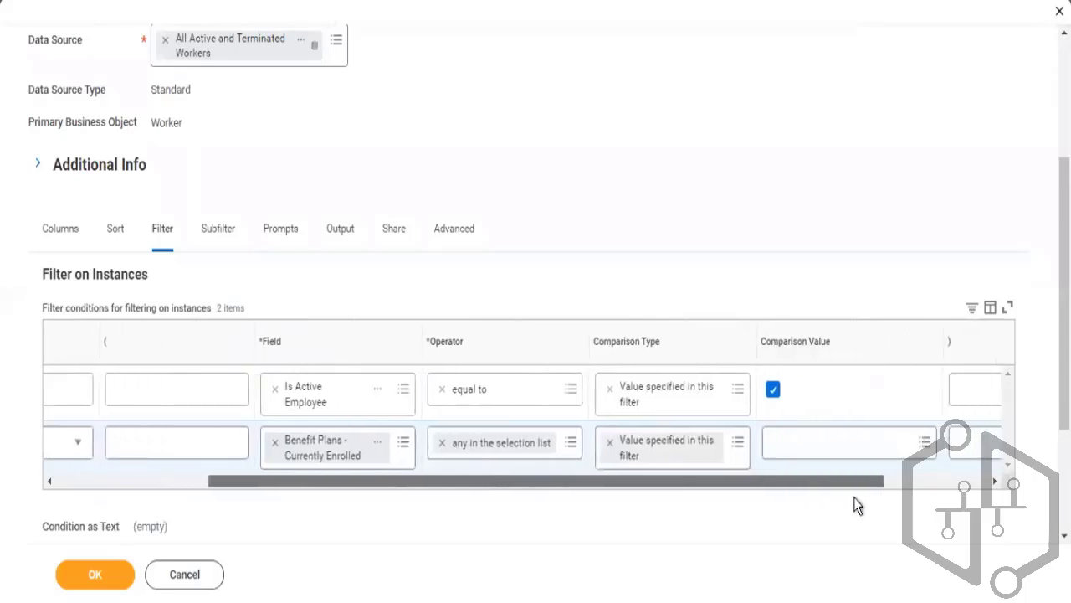
# Add all Health Care Coverage Plan values by type as the second condition's comparison values
pyautogui.click(824, 442)
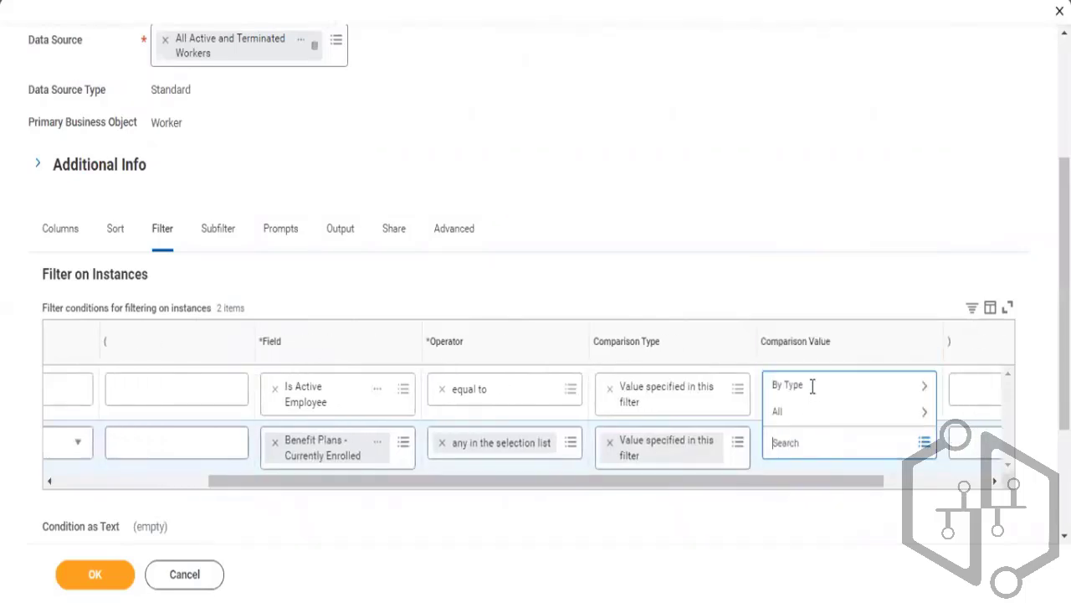
pyautogui.click(812, 391)
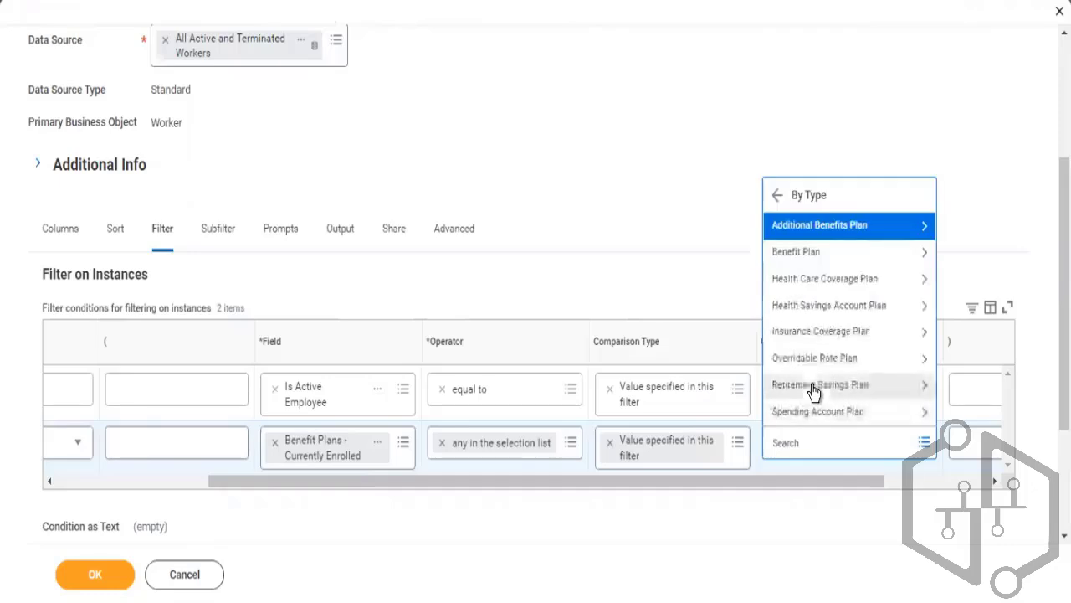
pyautogui.click(813, 251)
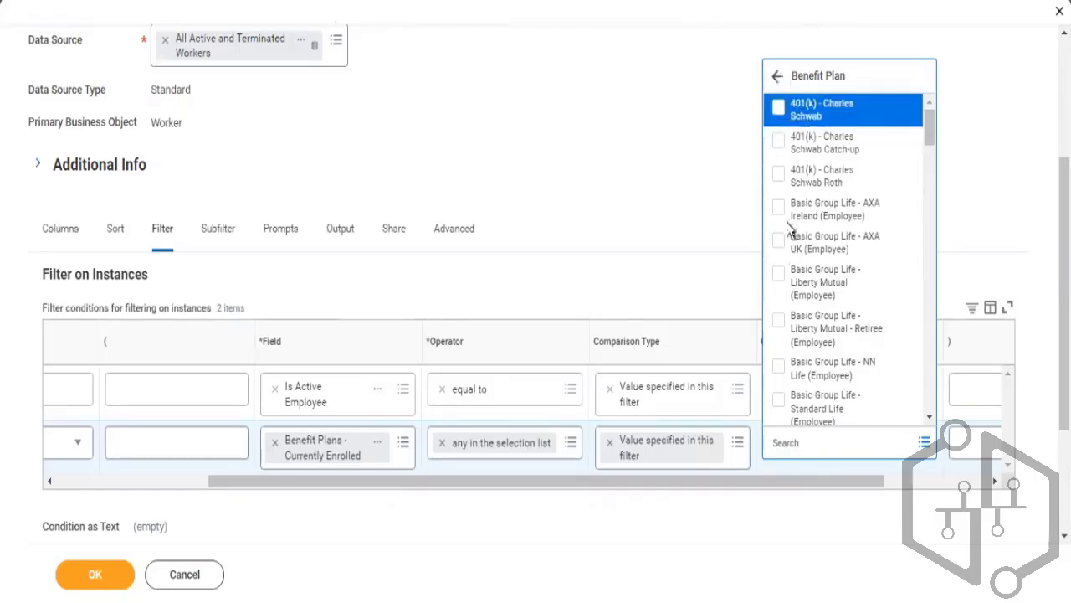
pyautogui.click(778, 77)
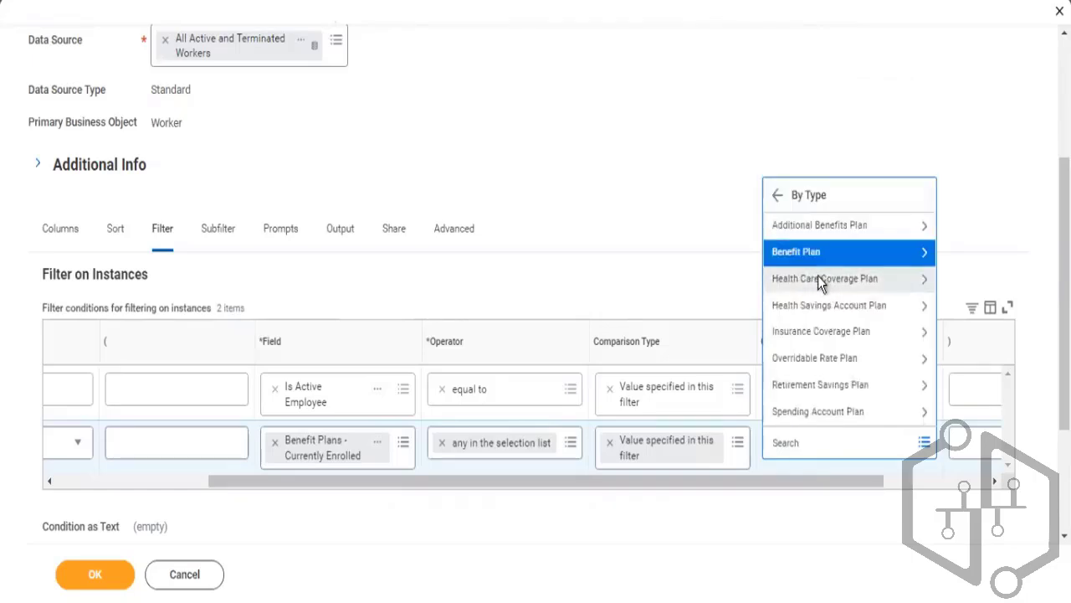
pyautogui.click(819, 280)
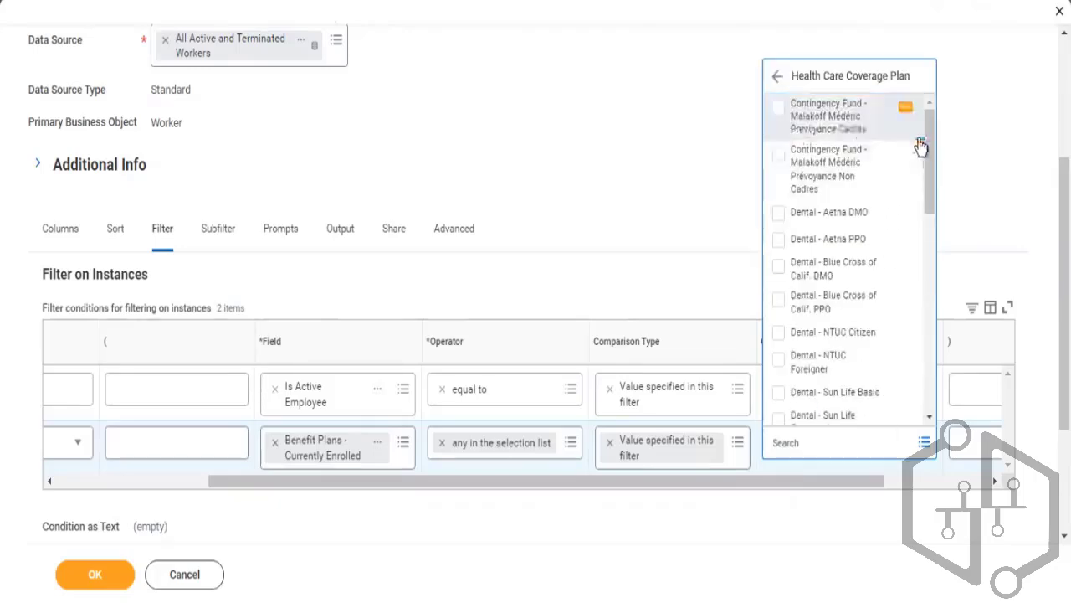
pyautogui.moveTo(929, 151)
pyautogui.mouseDown()
pyautogui.moveTo(927, 330)
pyautogui.moveTo(911, 394)
pyautogui.moveTo(904, 312)
pyautogui.moveTo(905, 366)
pyautogui.mouseUp()
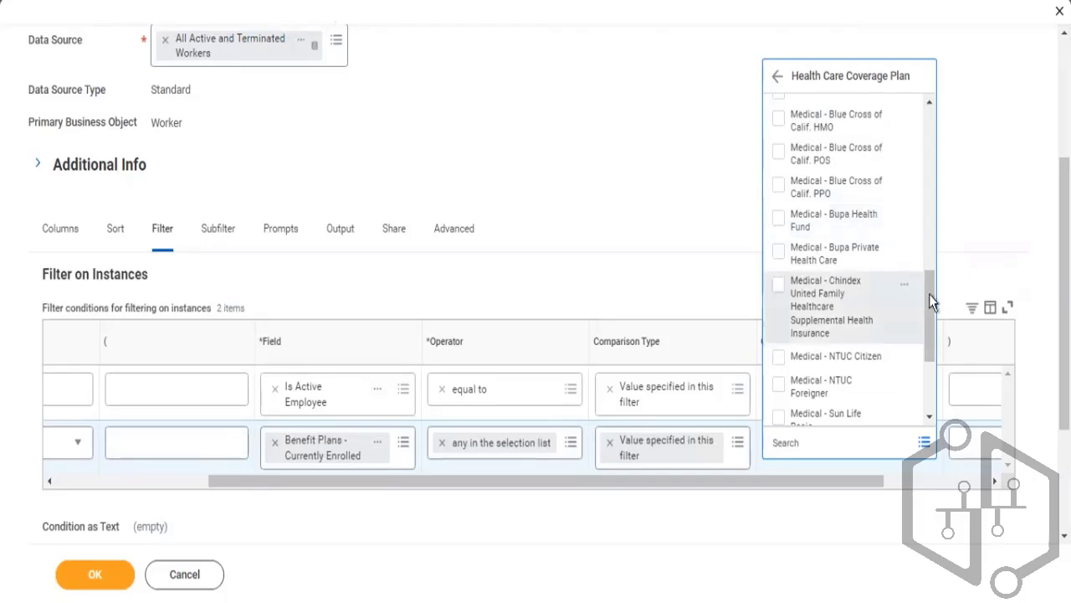
pyautogui.moveTo(929, 286); pyautogui.dragTo(931, 86)
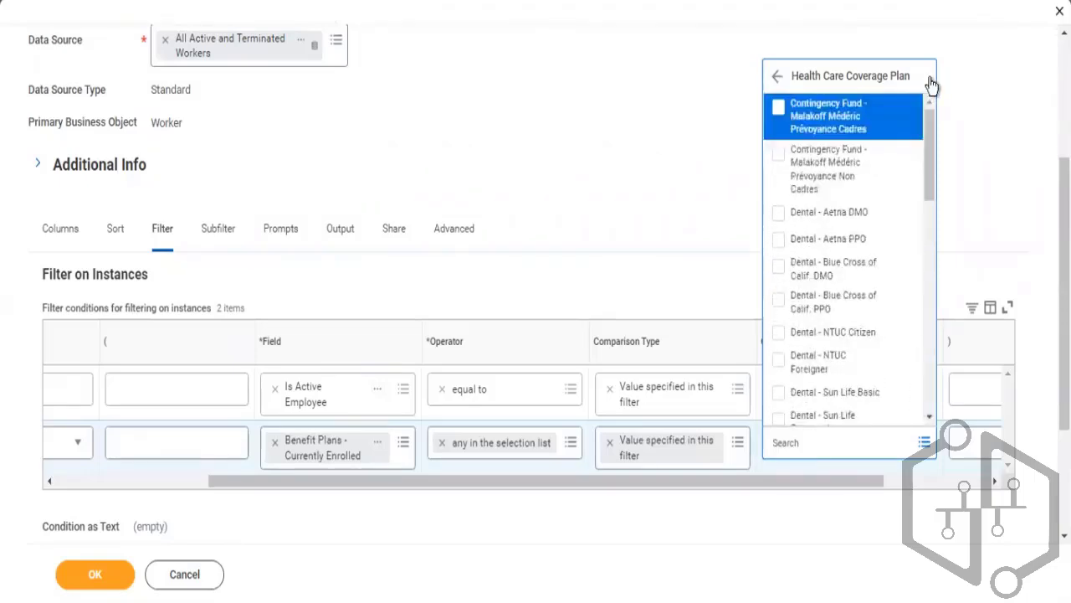
pyautogui.hotkey('ctrl', 'a')
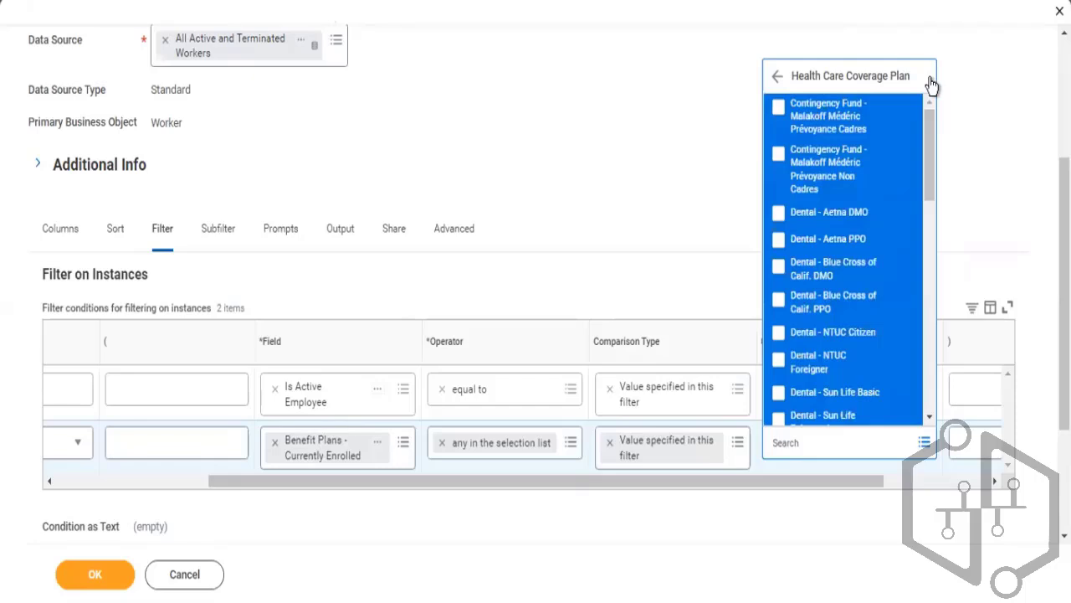
pyautogui.press('Return')
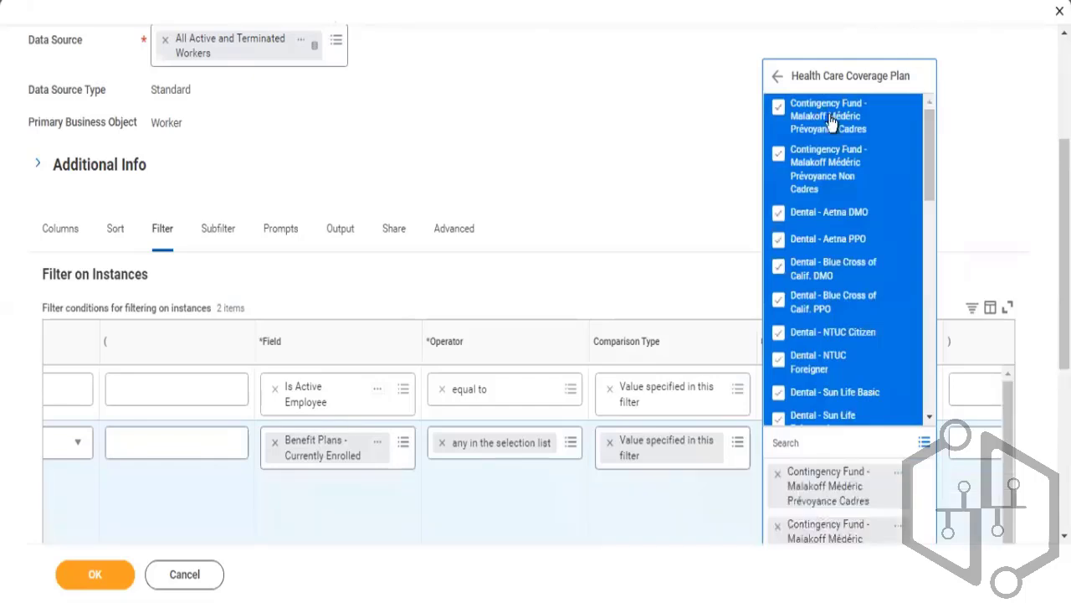
pyautogui.click(777, 78)
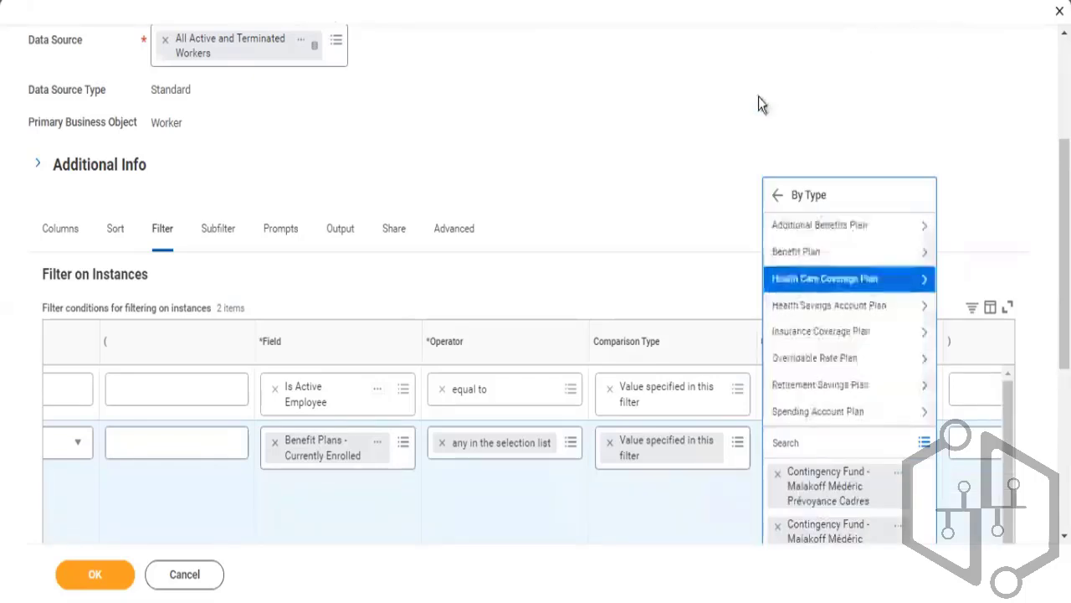
# Try to add Insurance Coverage Plan values to the comparison list, then close the value prompt
pyautogui.click(855, 334)
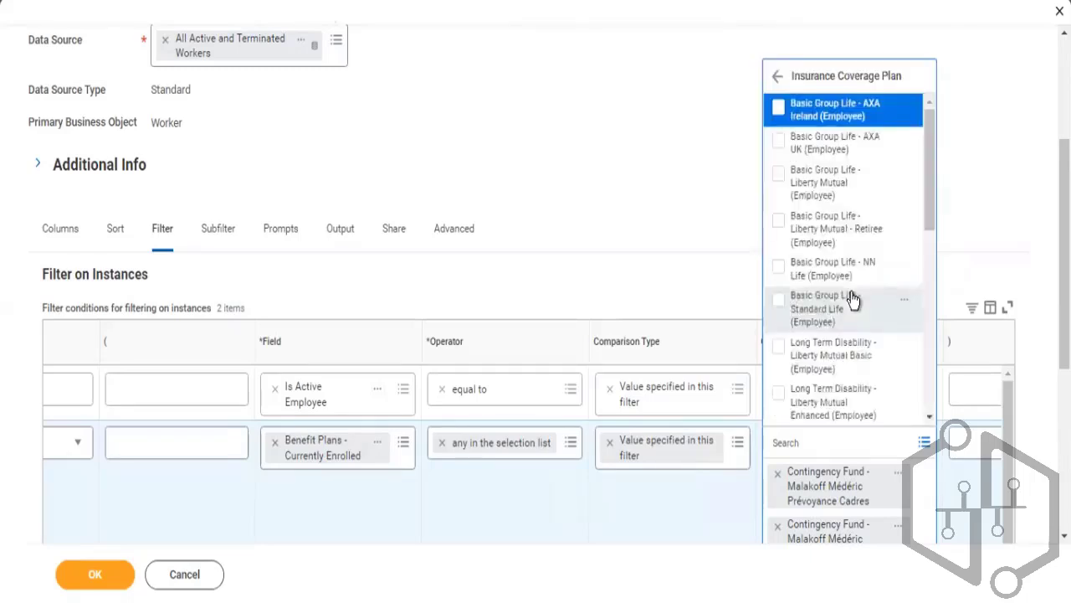
pyautogui.moveTo(932, 139); pyautogui.dragTo(929, 389)
pyautogui.moveTo(921, 273); pyautogui.dragTo(923, 106)
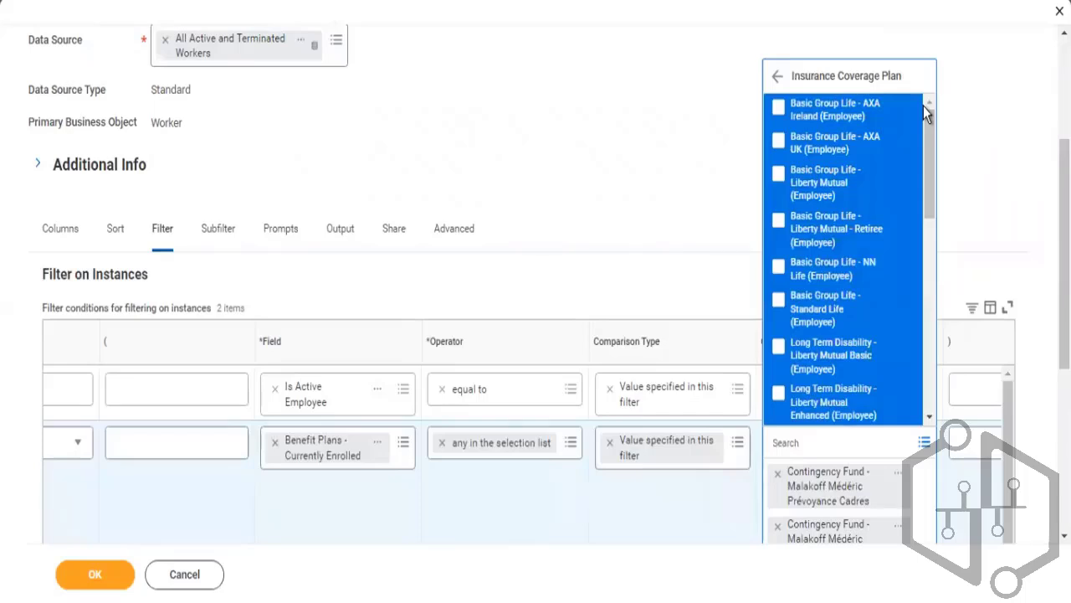
pyautogui.click(801, 228)
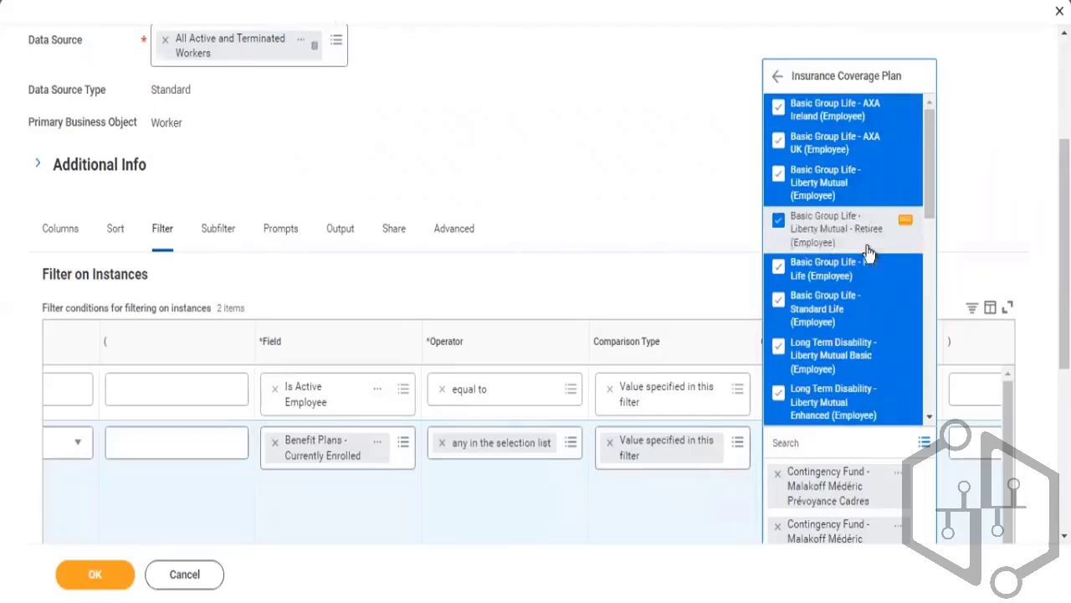
pyautogui.click(711, 119)
# Confirm the custom report definition with its filter conditions
pyautogui.moveTo(1064, 289); pyautogui.dragTo(1064, 290)
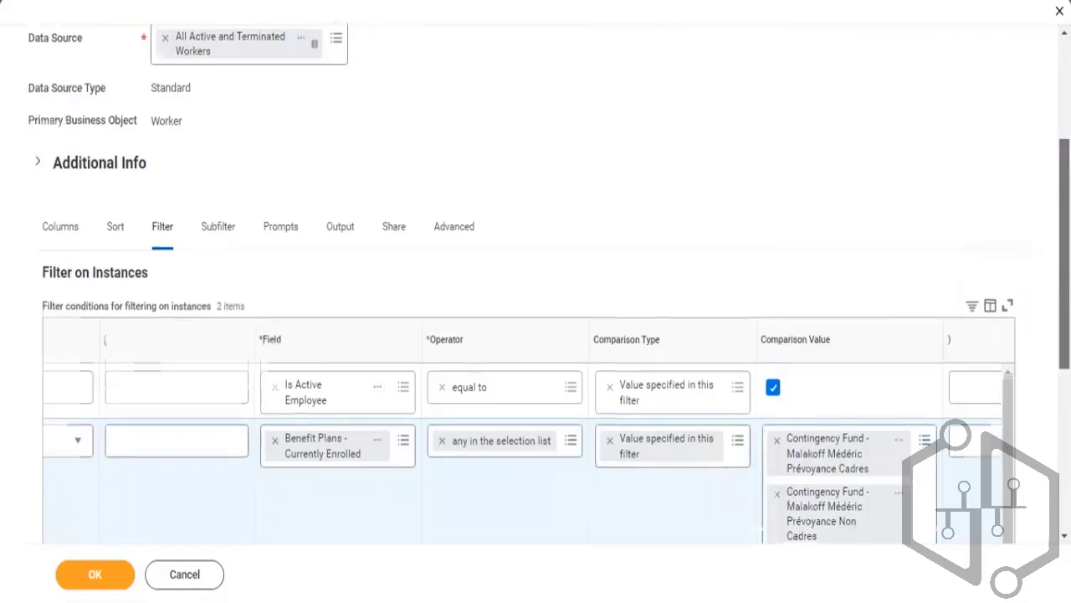
pyautogui.scroll(-5, 1011, 182)
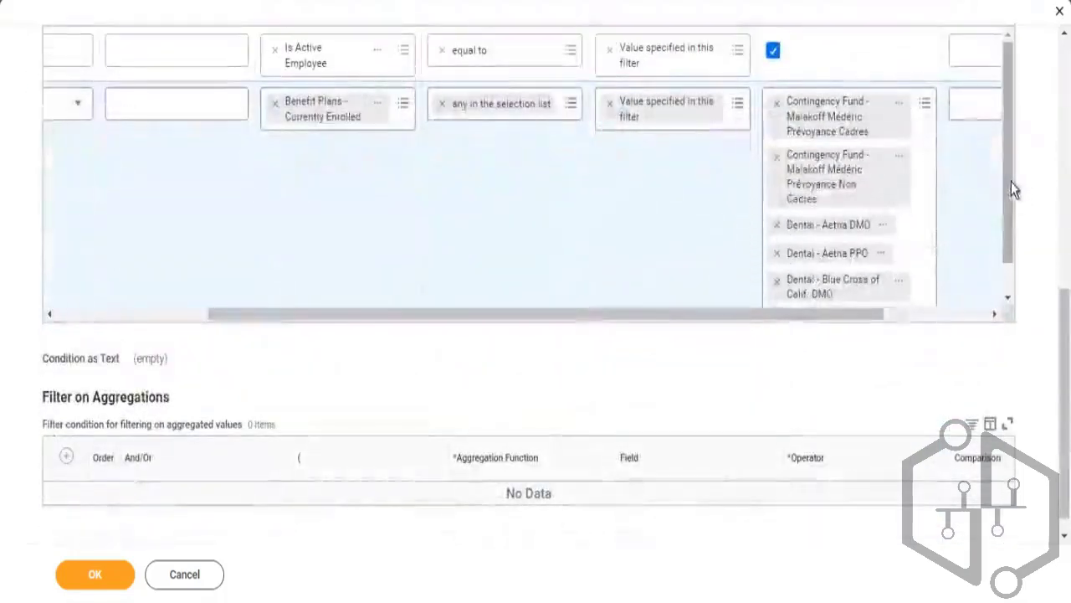
pyautogui.scroll(-2, 1011, 182)
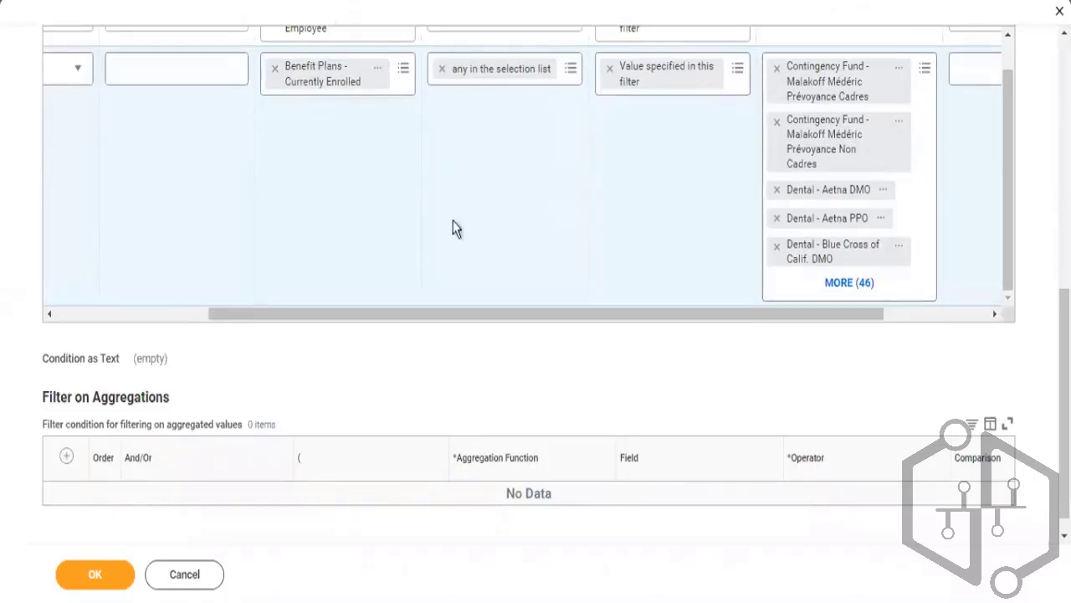
pyautogui.click(95, 581)
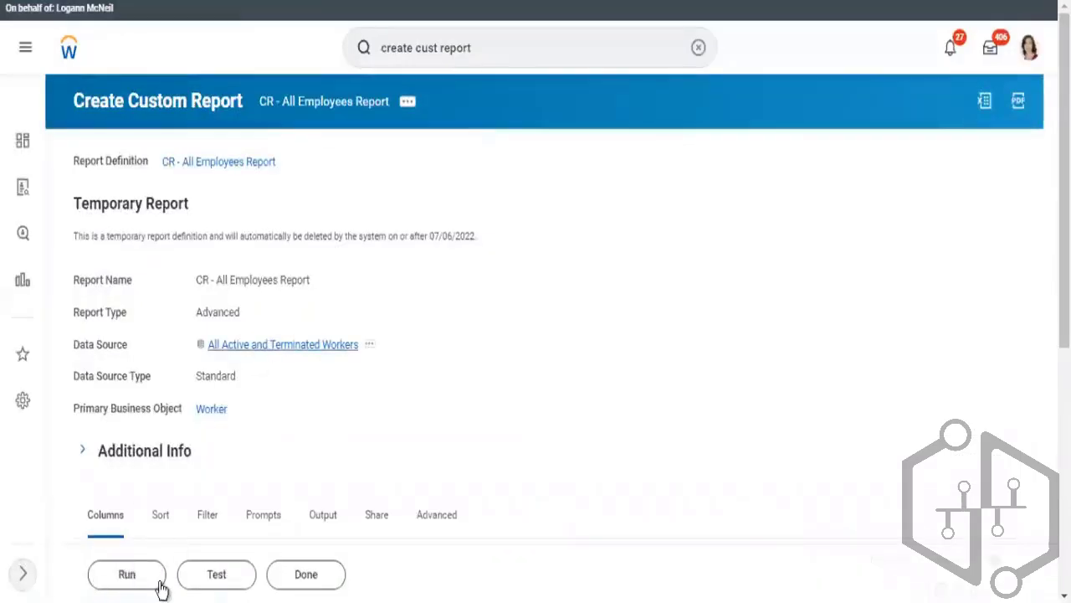
# Run the report and open the first listed worker's profile to inspect their Benefits page
pyautogui.click(134, 586)
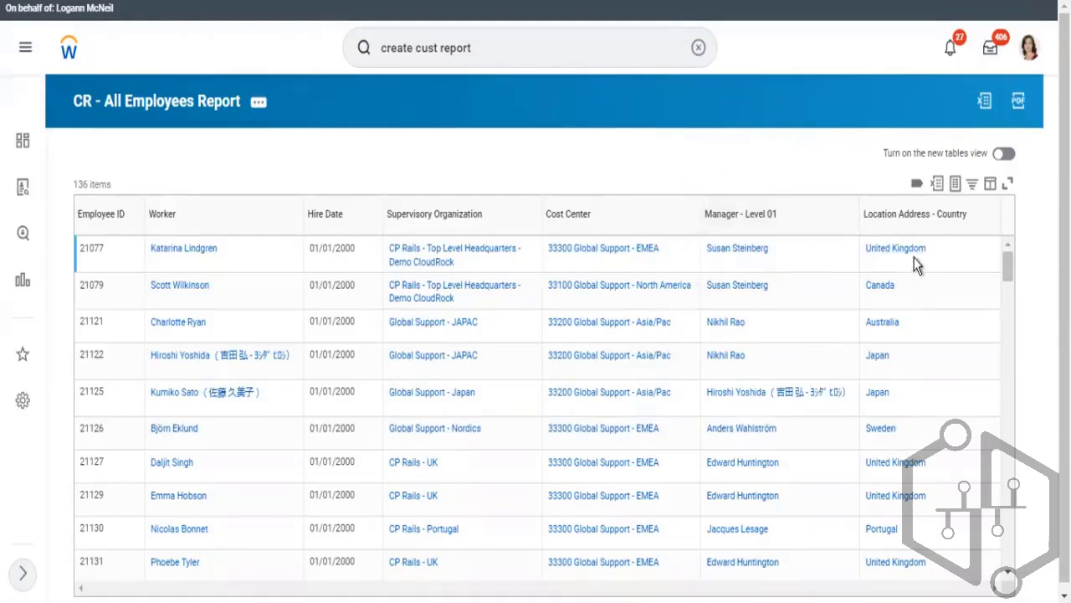
pyautogui.rightClick(171, 251)
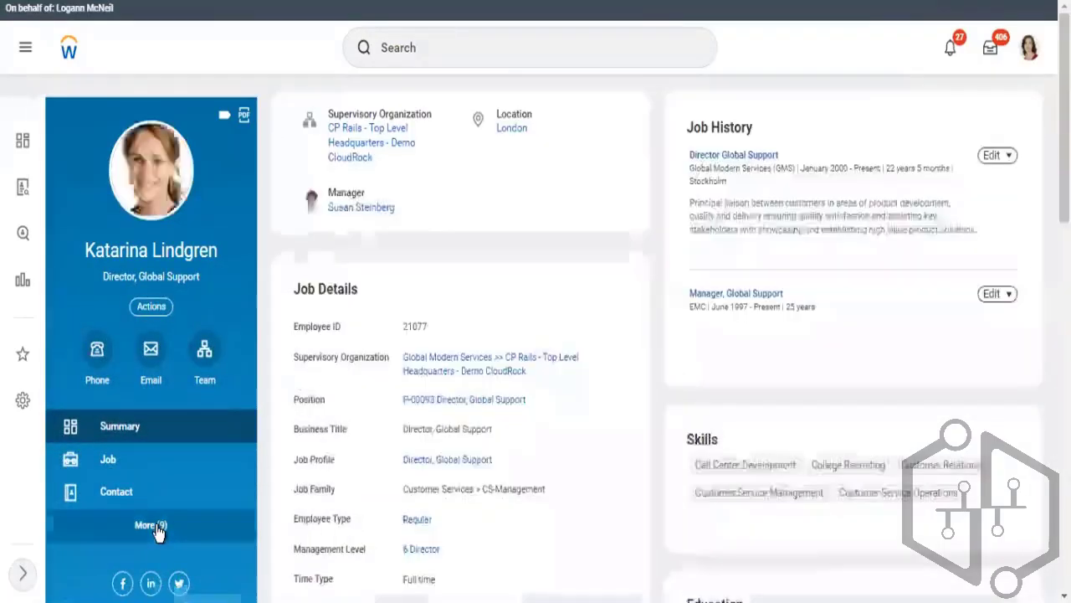
pyautogui.click(161, 525)
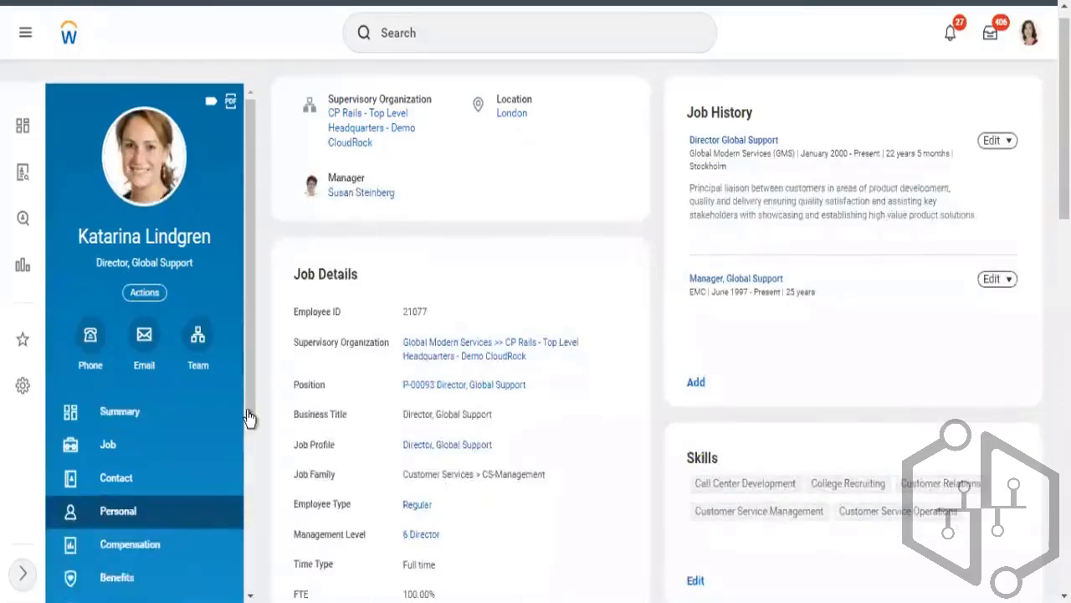
pyautogui.scroll(-1, 236, 503)
pyautogui.scroll(-4, 236, 503)
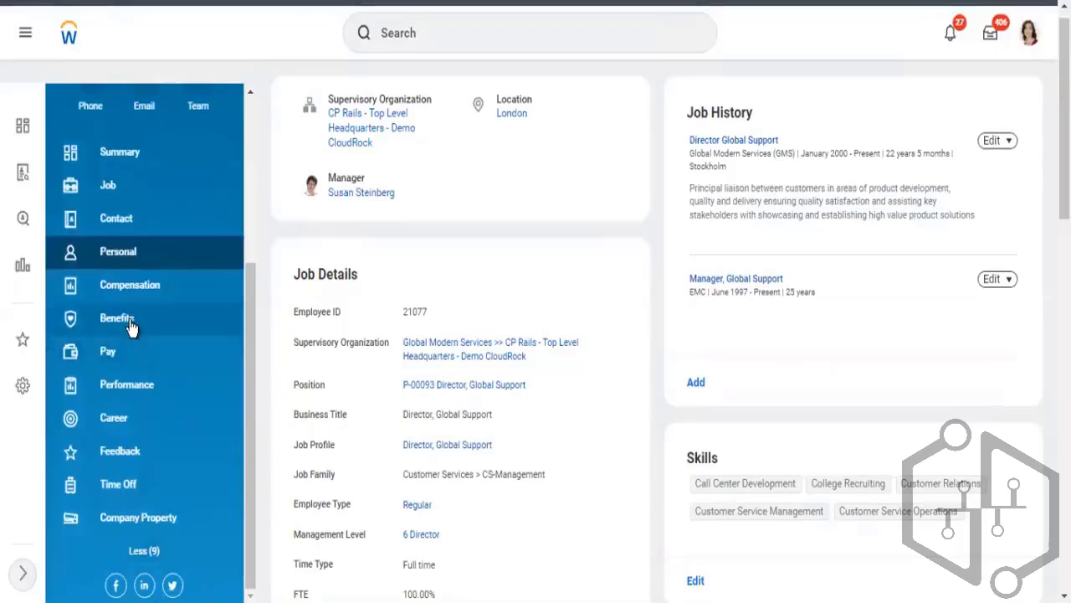
pyautogui.click(131, 327)
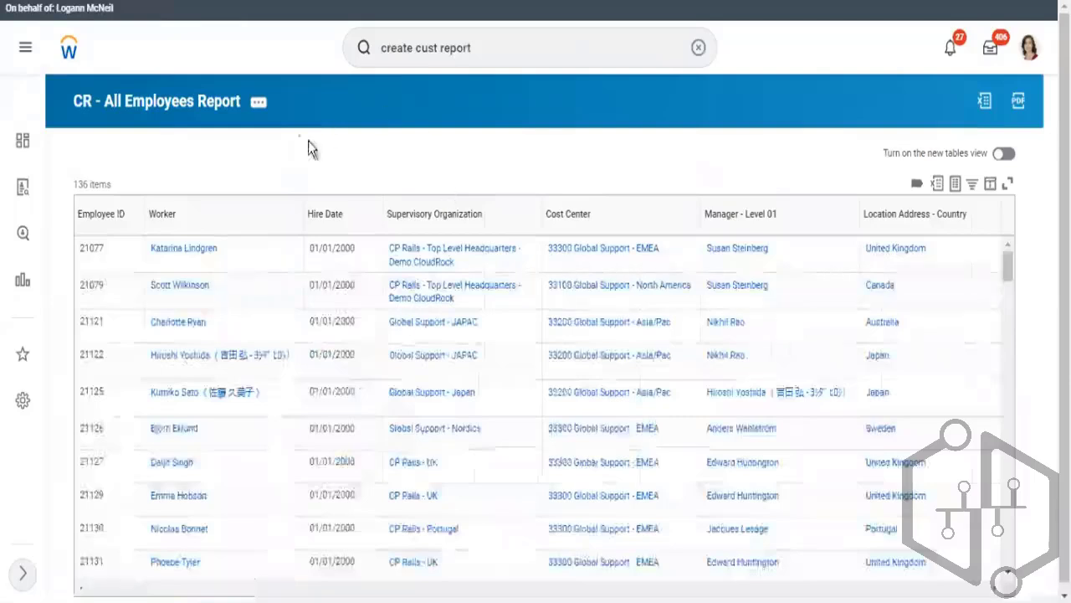
# Reopen the CR - All Employees Report definition for editing from its related actions
pyautogui.click(262, 108)
pyautogui.moveTo(306, 167)
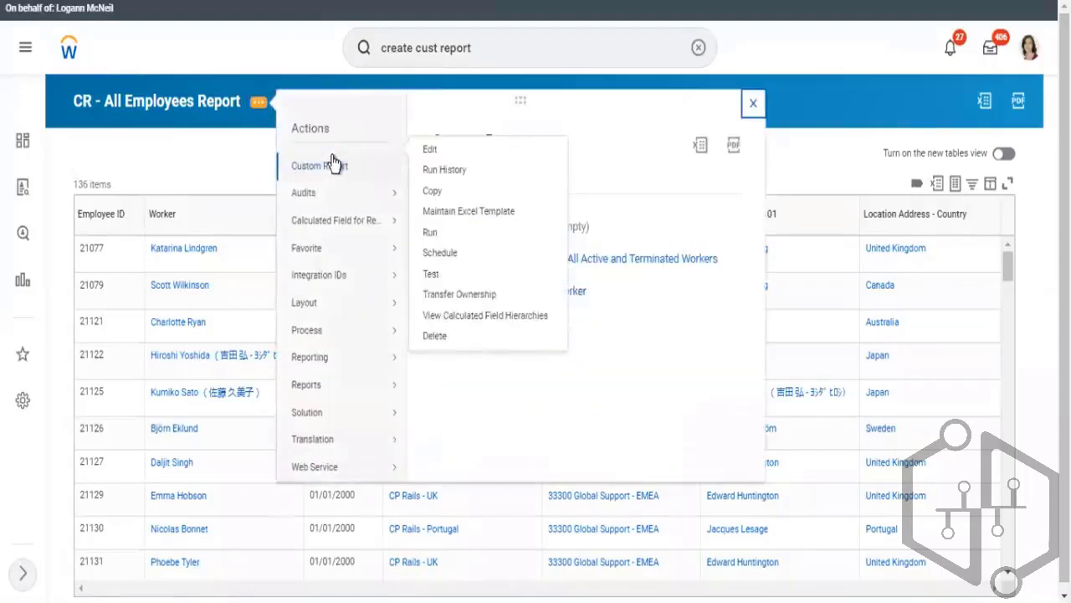
pyautogui.click(429, 156)
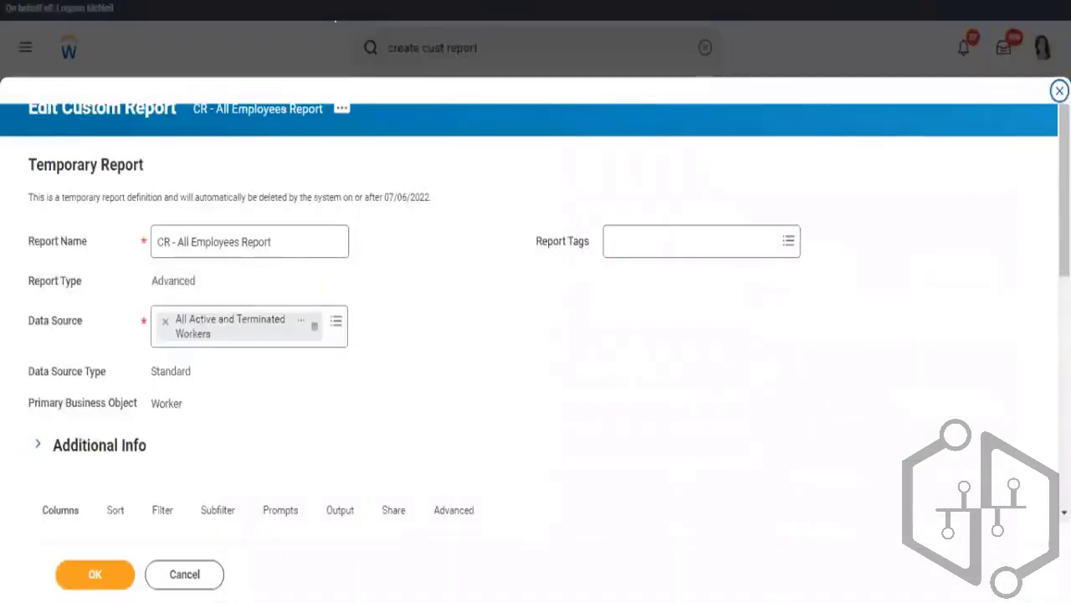
# Copy the name of the Benefit Plans - Currently Enrolled field from the report's filter conditions
pyautogui.scroll(-10, 545, 520)
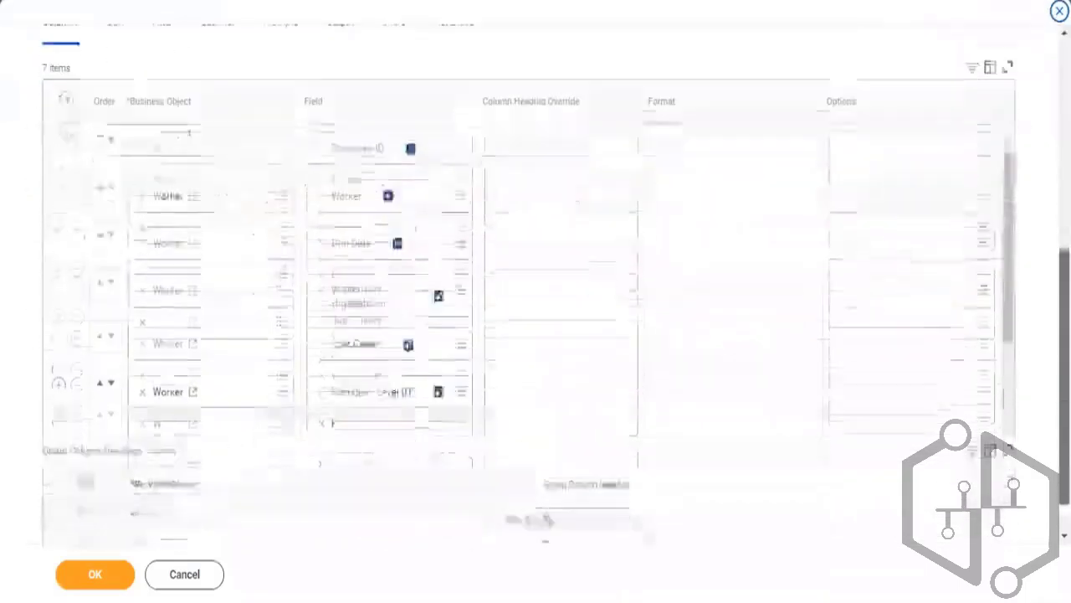
pyautogui.moveTo(1006, 208); pyautogui.dragTo(1006, 292)
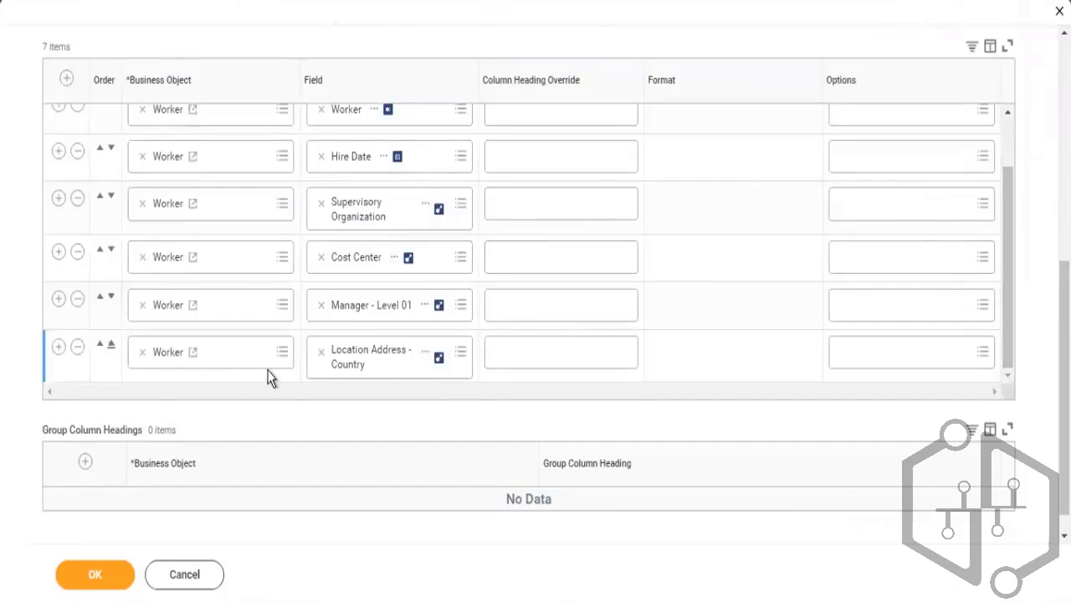
pyautogui.moveTo(1065, 313); pyautogui.dragTo(1065, 241)
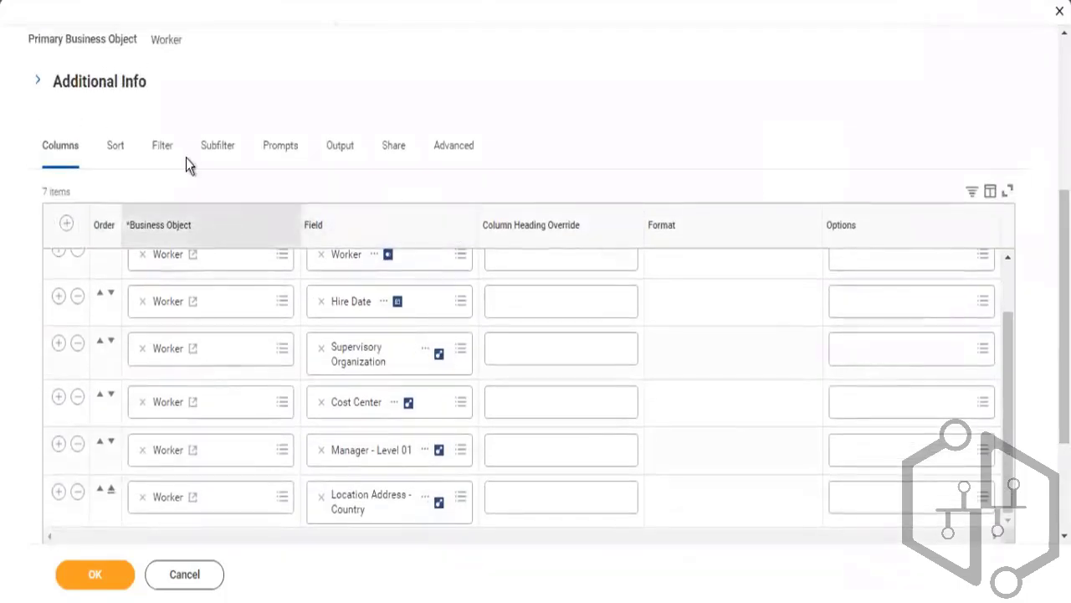
pyautogui.click(164, 155)
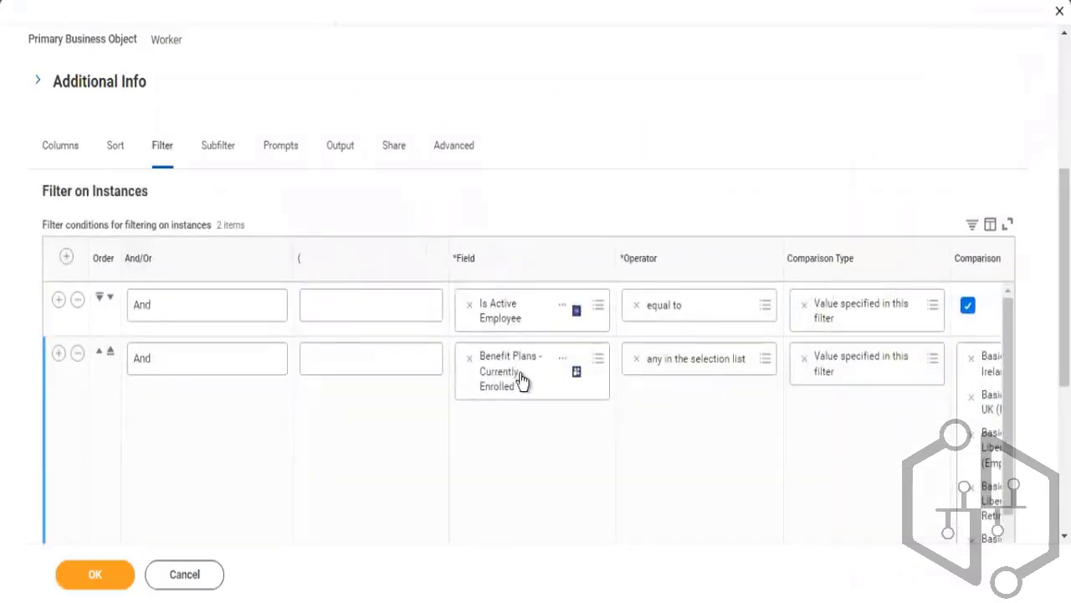
pyautogui.rightClick(521, 379)
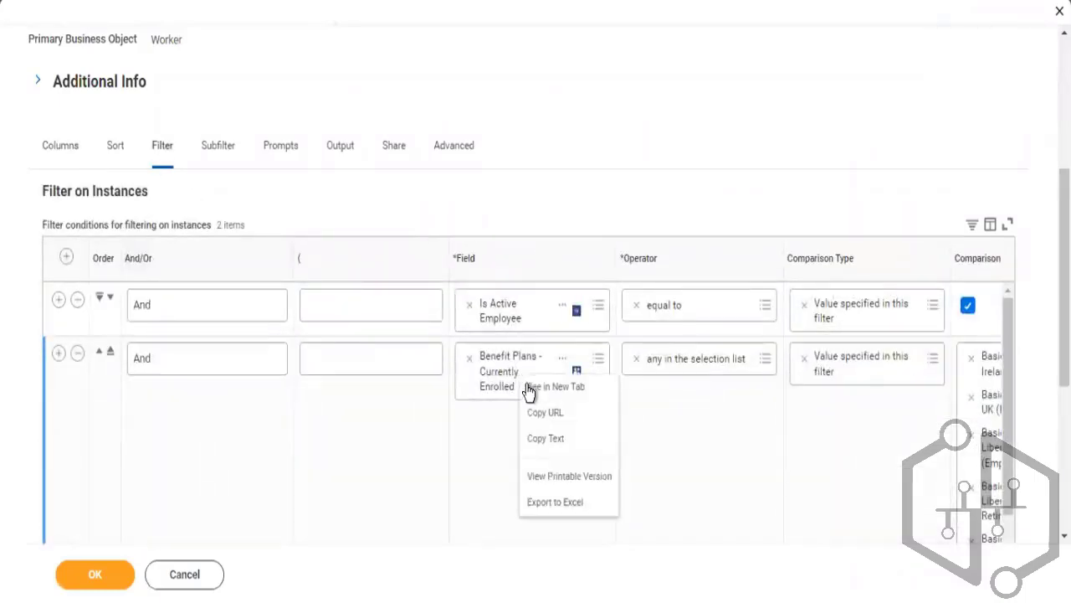
pyautogui.click(538, 440)
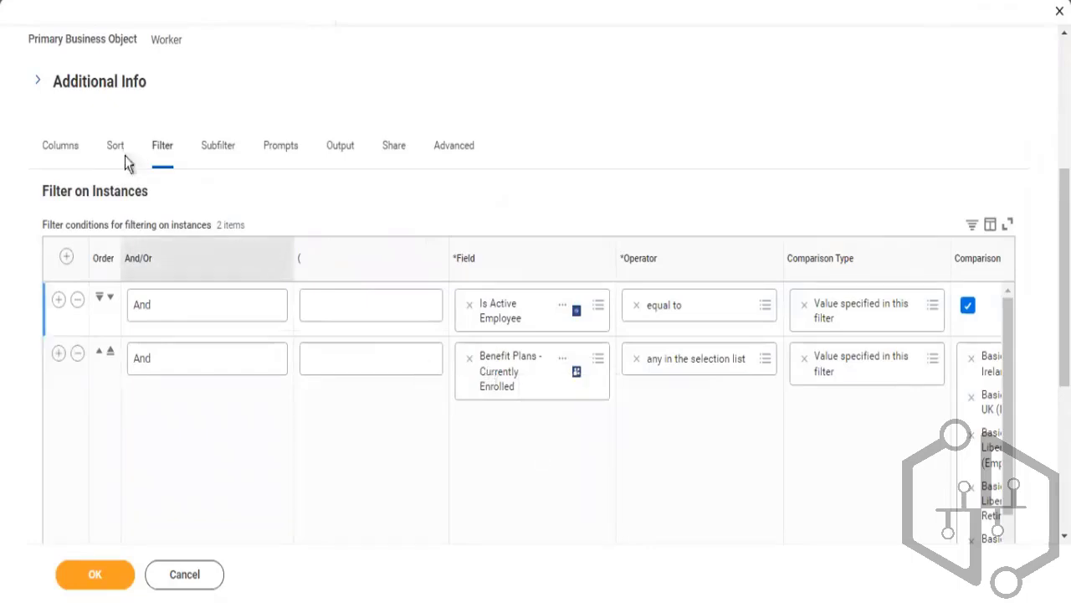
# Add a new report column and set its business object to Benefit Plans - Currently Enrolled by pasting the copied name
pyautogui.click(63, 147)
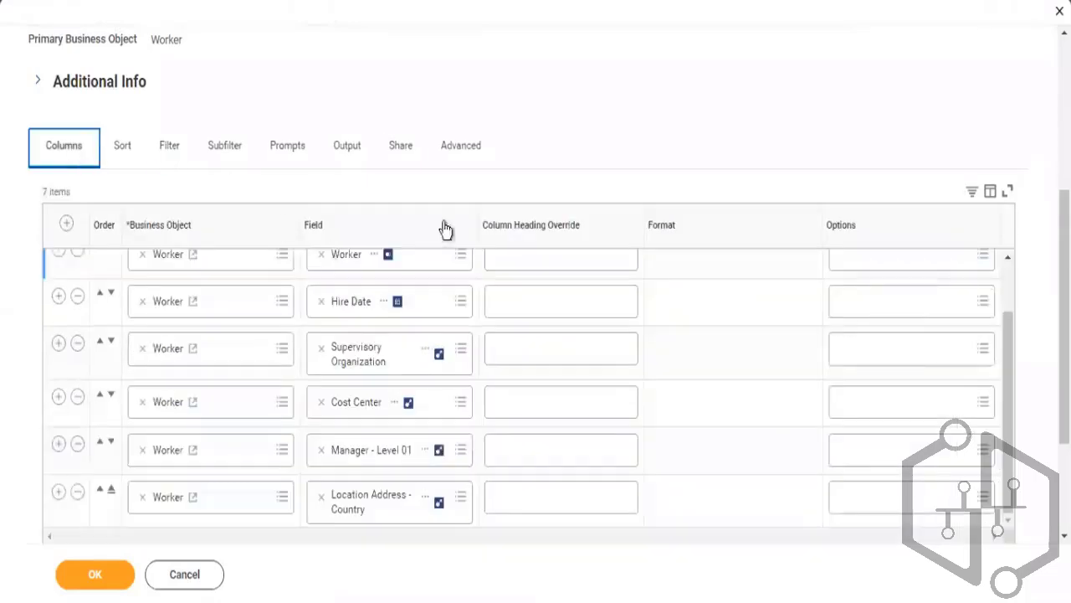
pyautogui.scroll(-3, 796, 304)
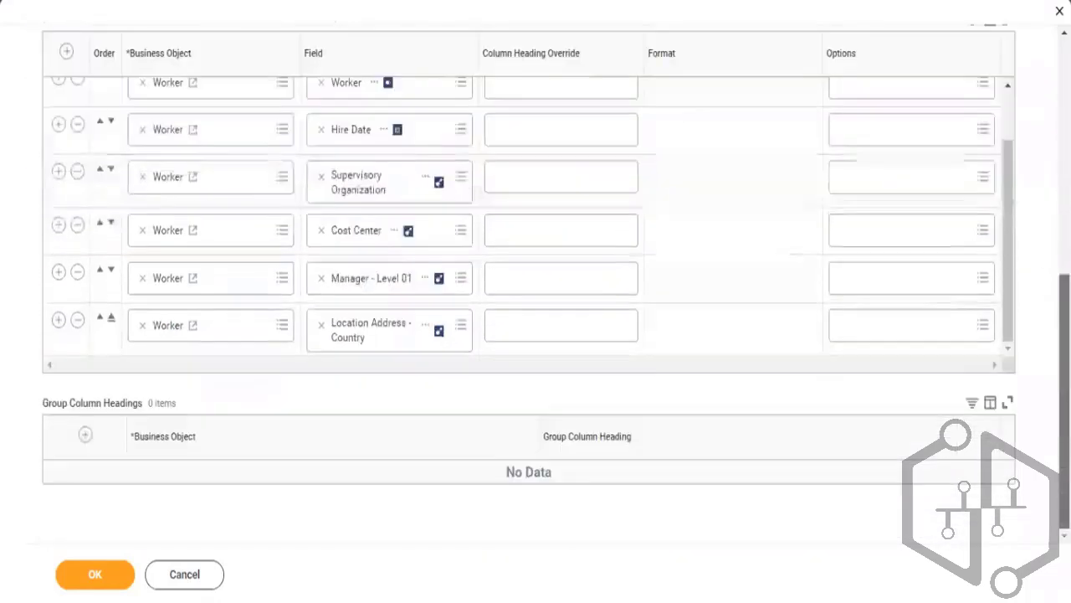
pyautogui.click(59, 318)
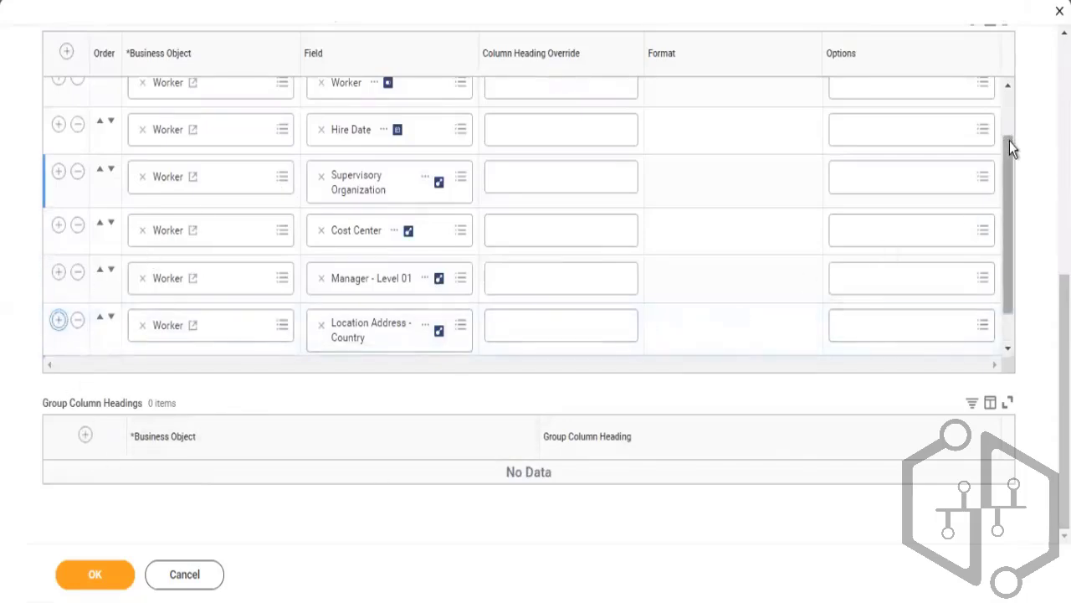
pyautogui.click(143, 337)
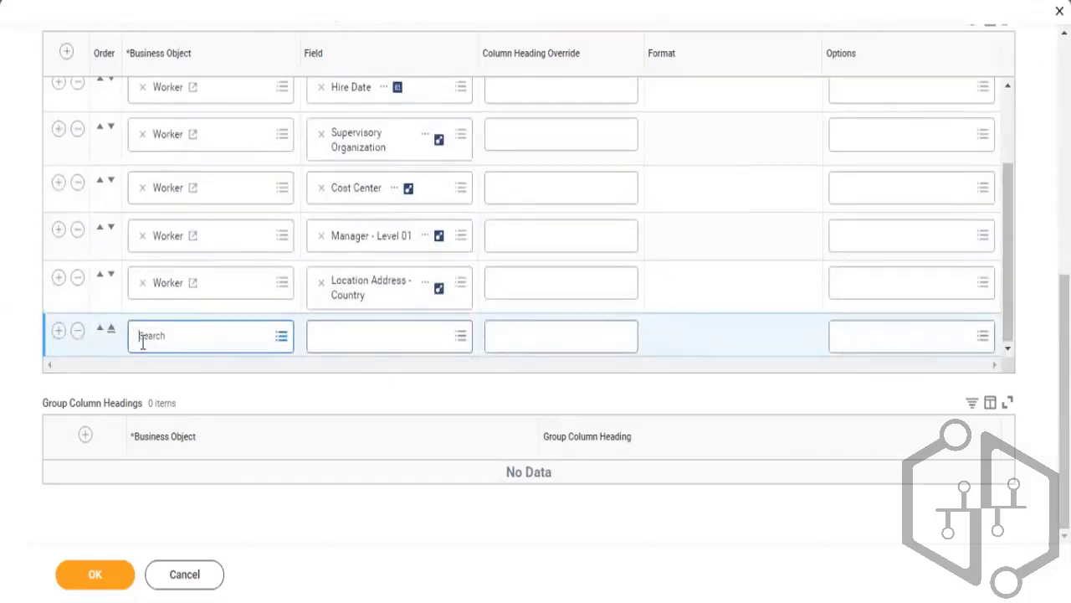
pyautogui.hotkey('ctrl', 'v')
pyautogui.press('Return')
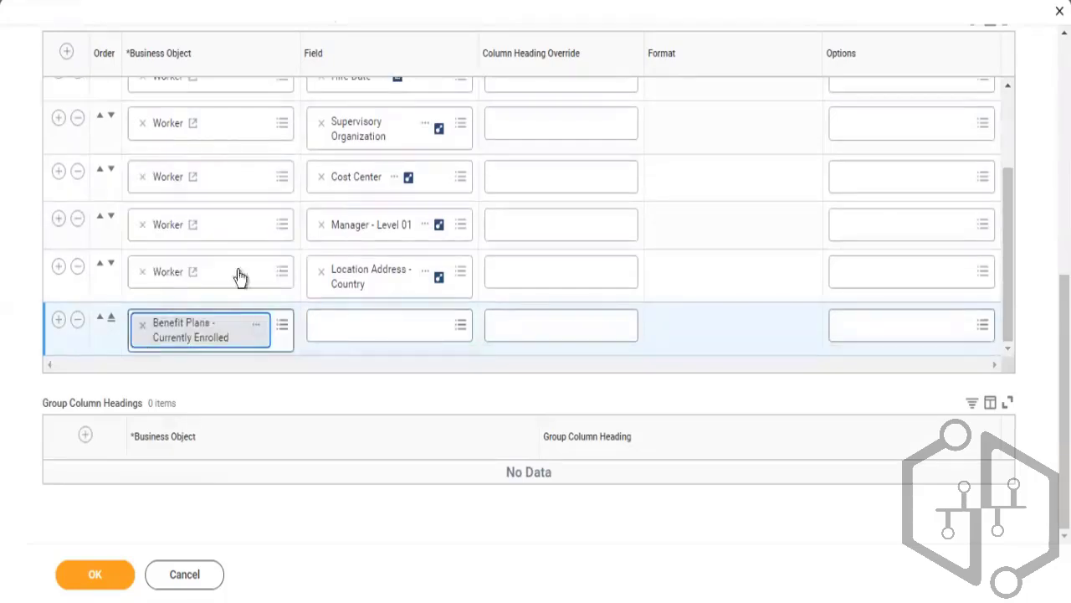
# Search for benefit plan and set the new column's field to Benefit Plan
pyautogui.click(344, 326)
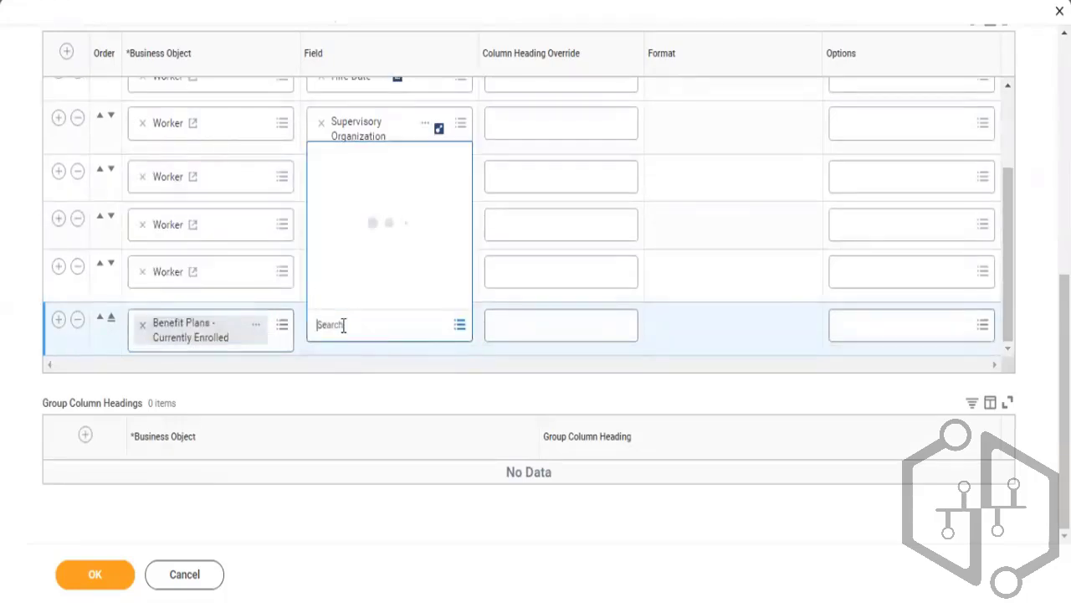
pyautogui.write('benefit')
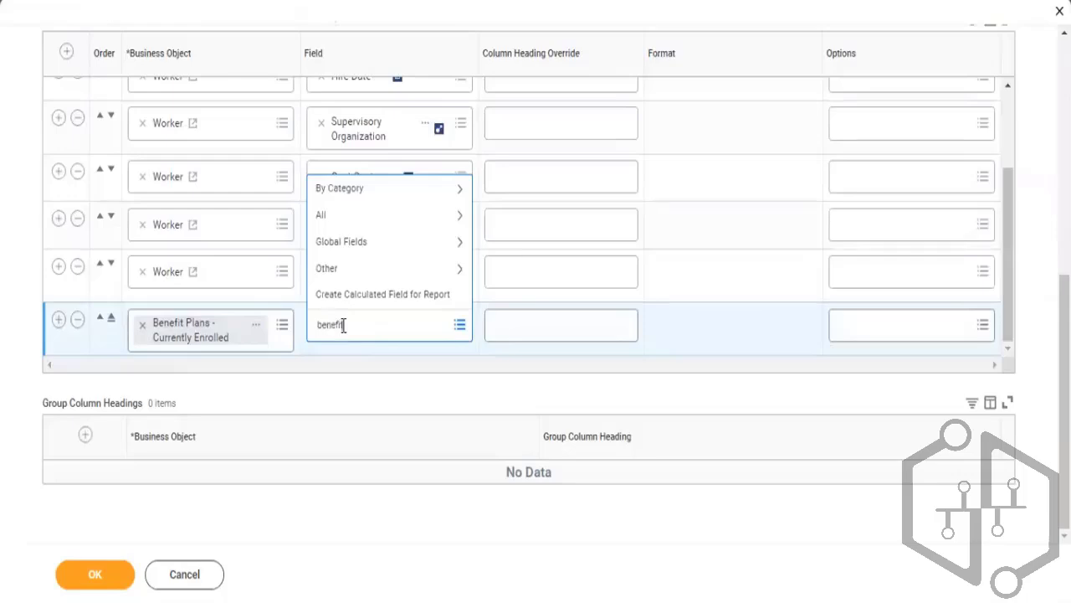
pyautogui.write(' plan')
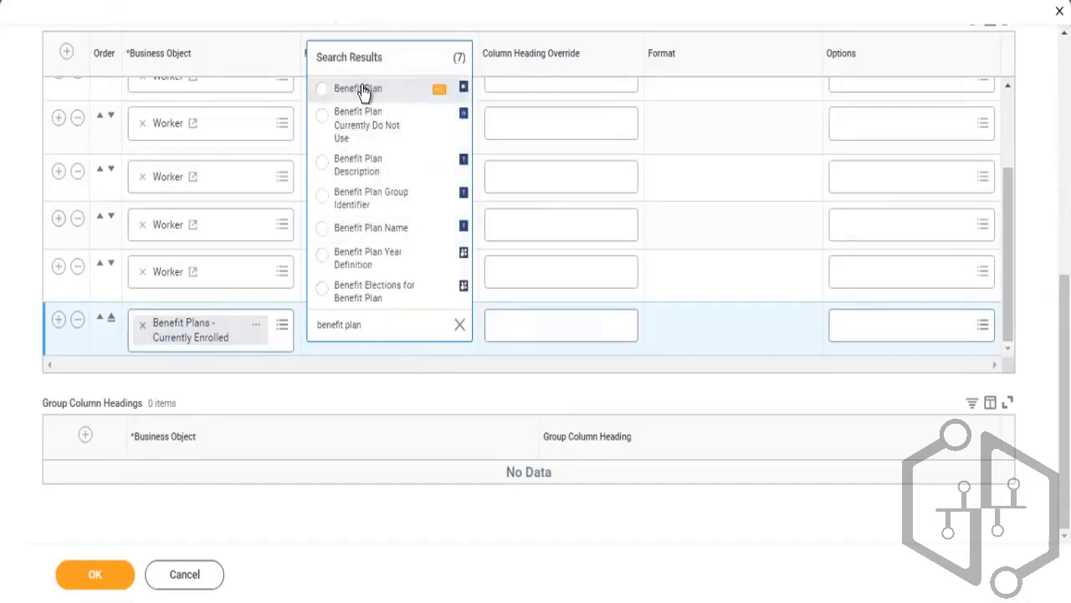
pyautogui.click(361, 91)
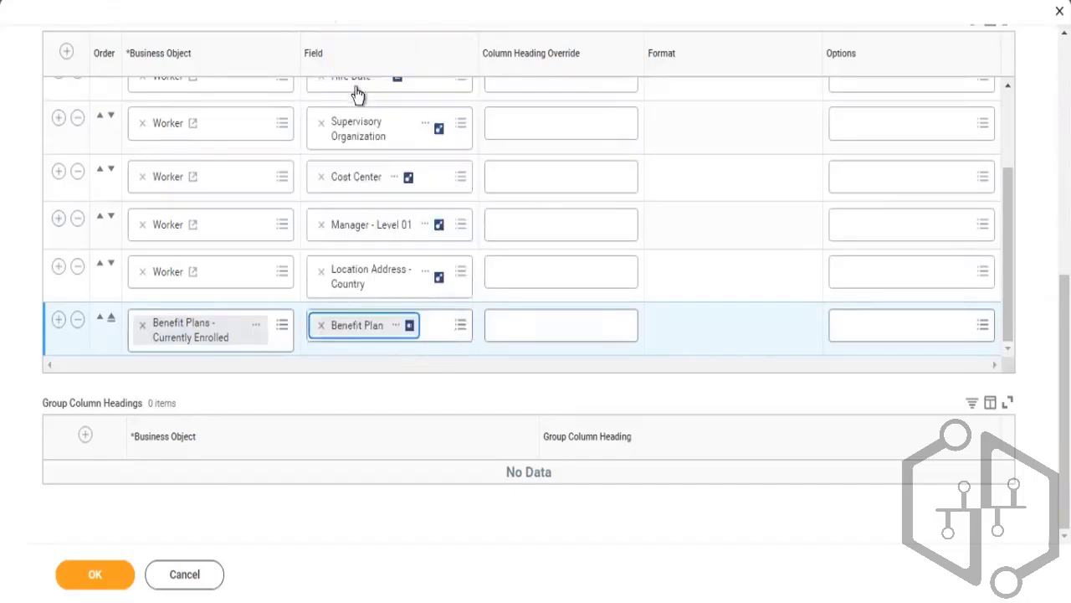
# Save the custom report definition and run the report
pyautogui.click(111, 578)
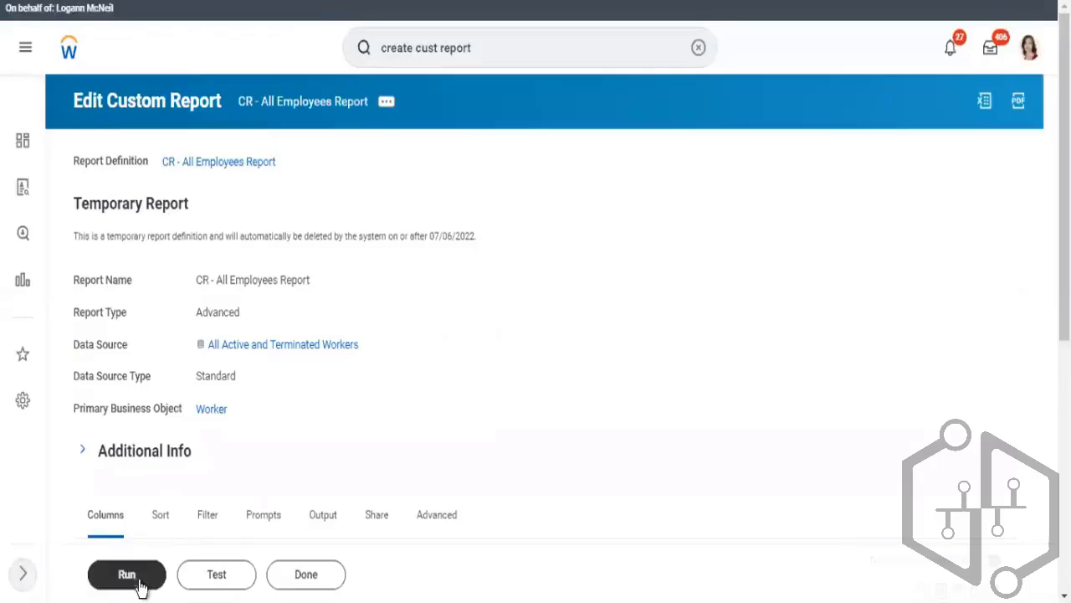
pyautogui.click(127, 575)
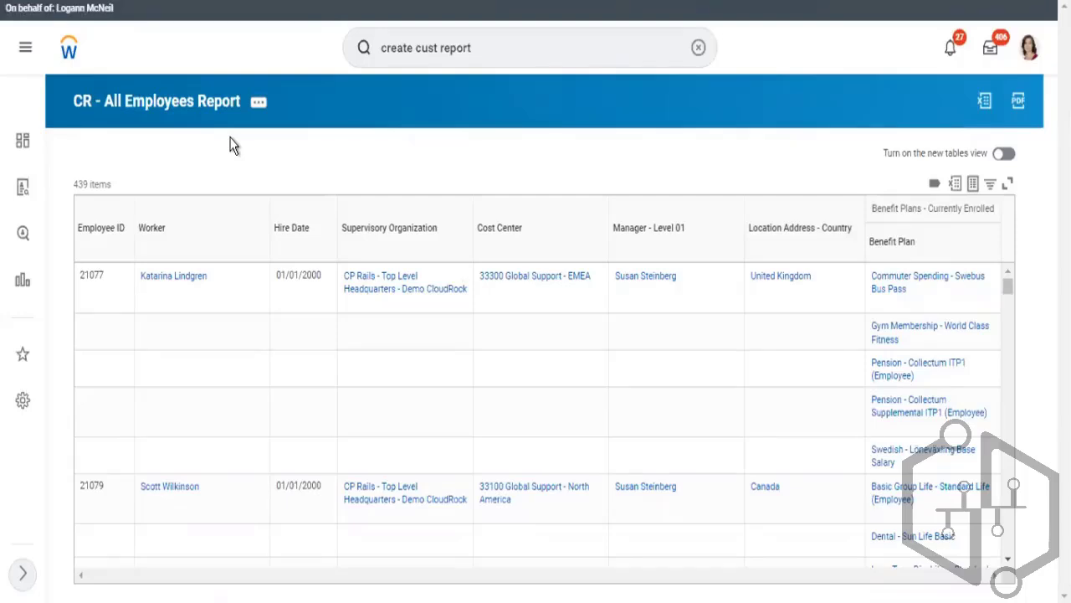
# Open the report's definition from the results and reopen it for editing from its related actions
pyautogui.click(187, 107)
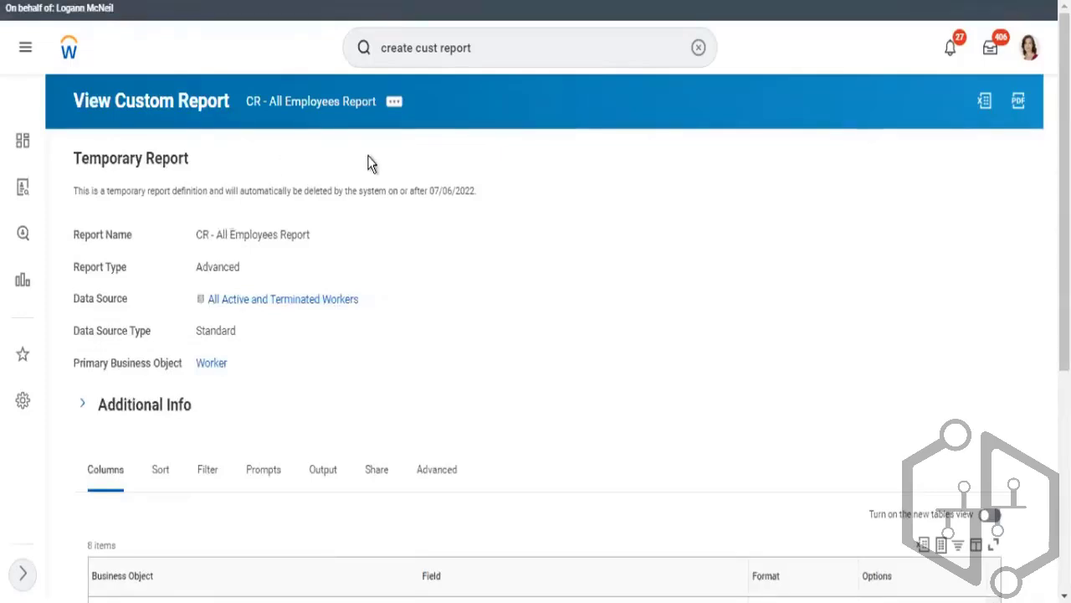
pyautogui.click(394, 103)
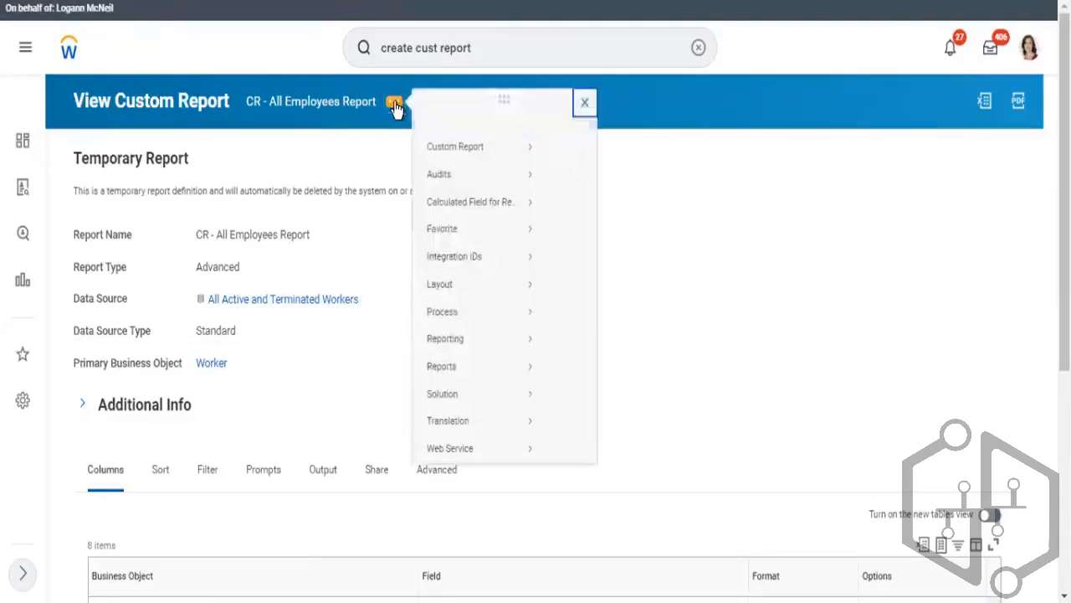
pyautogui.moveTo(471, 164)
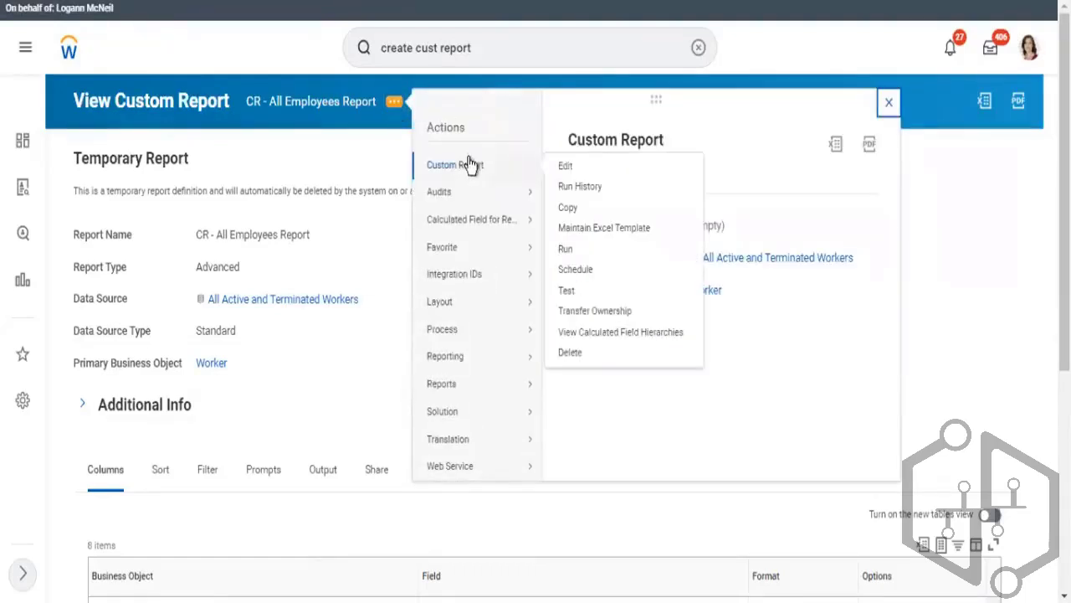
pyautogui.click(567, 169)
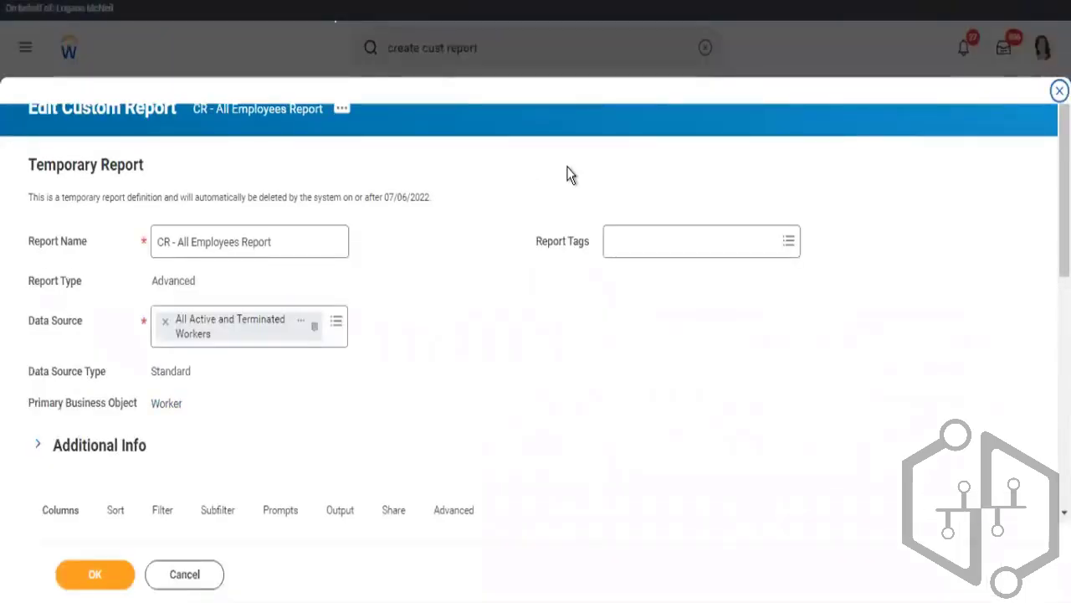
# Inspect the details of the Benefit Plans - Currently Enrolled business object on the new column
pyautogui.scroll(-1, 1061, 184)
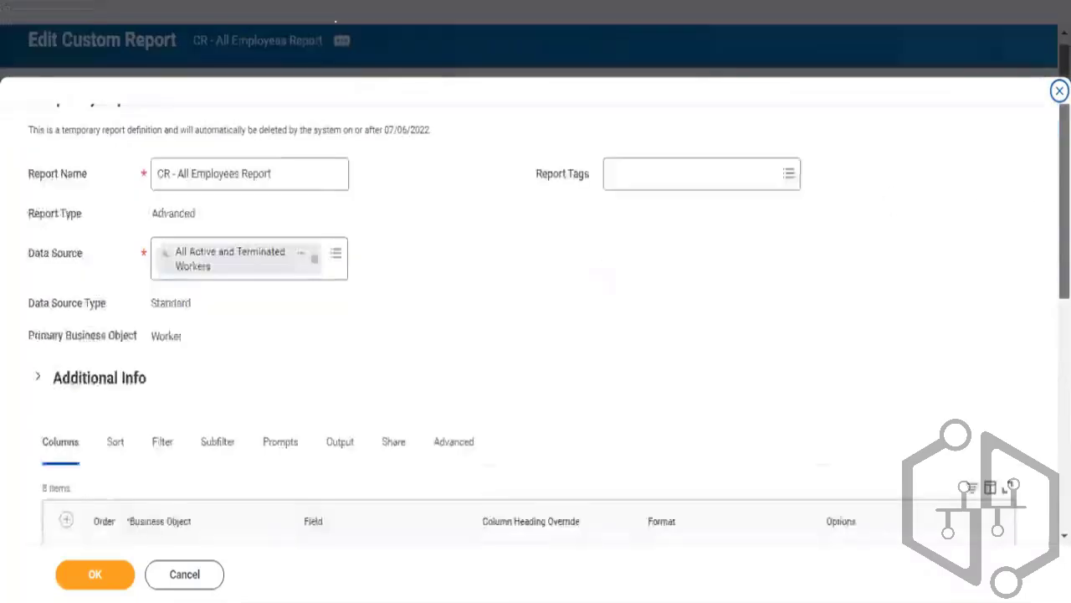
pyautogui.scroll(-5, 1061, 251)
pyautogui.scroll(-2, 1012, 334)
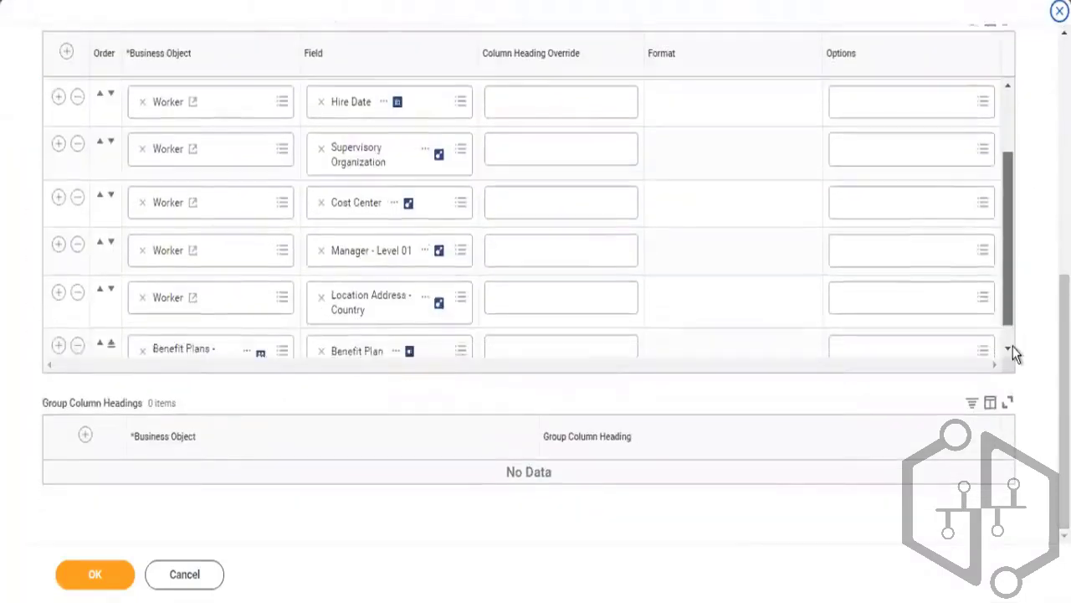
pyautogui.scroll(-1, 1013, 352)
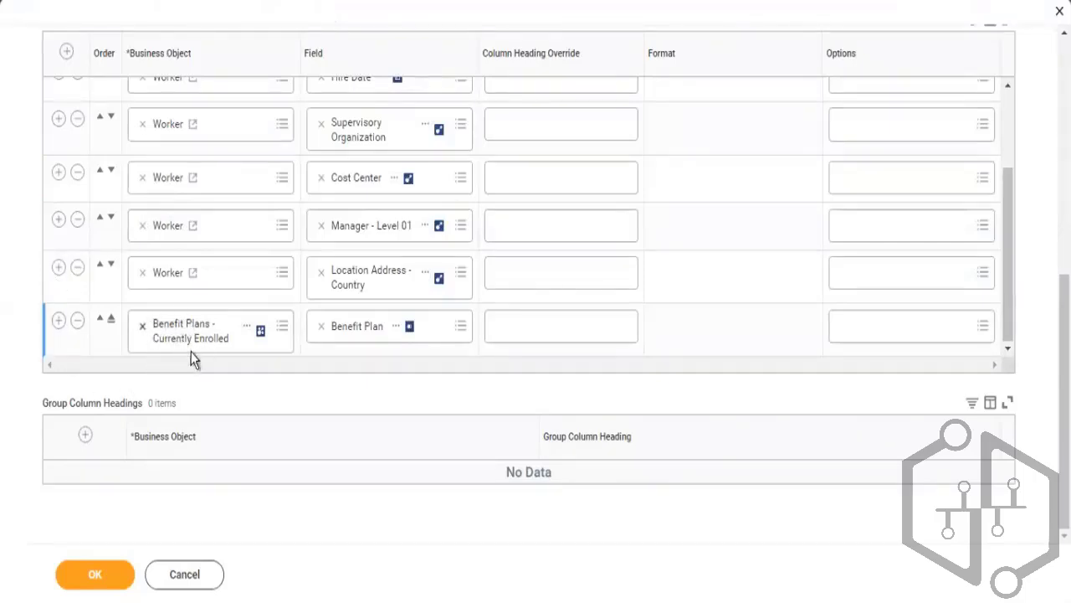
pyautogui.click(249, 329)
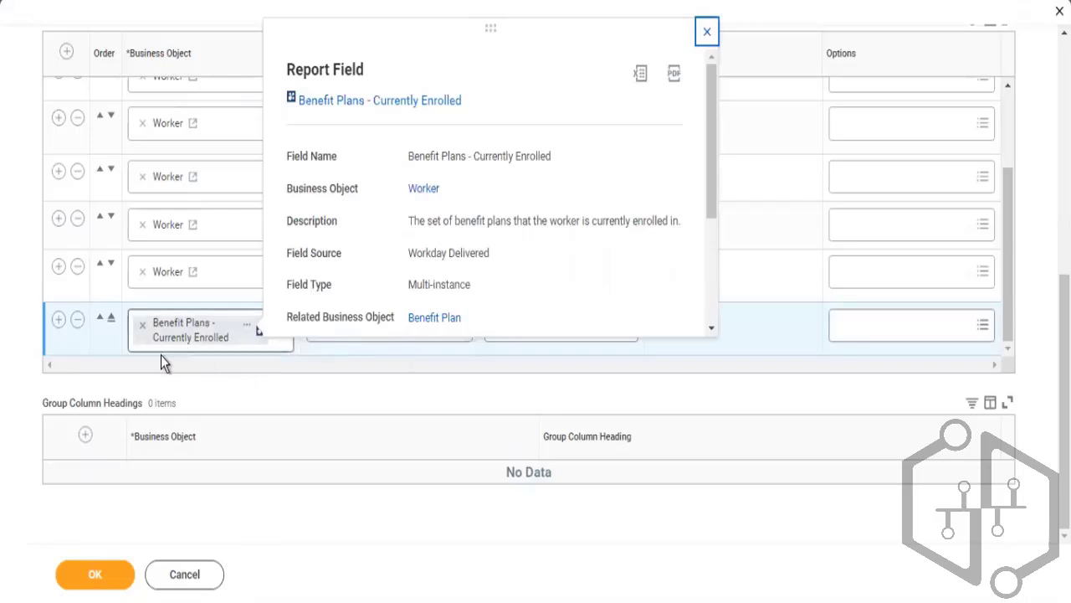
pyautogui.click(220, 401)
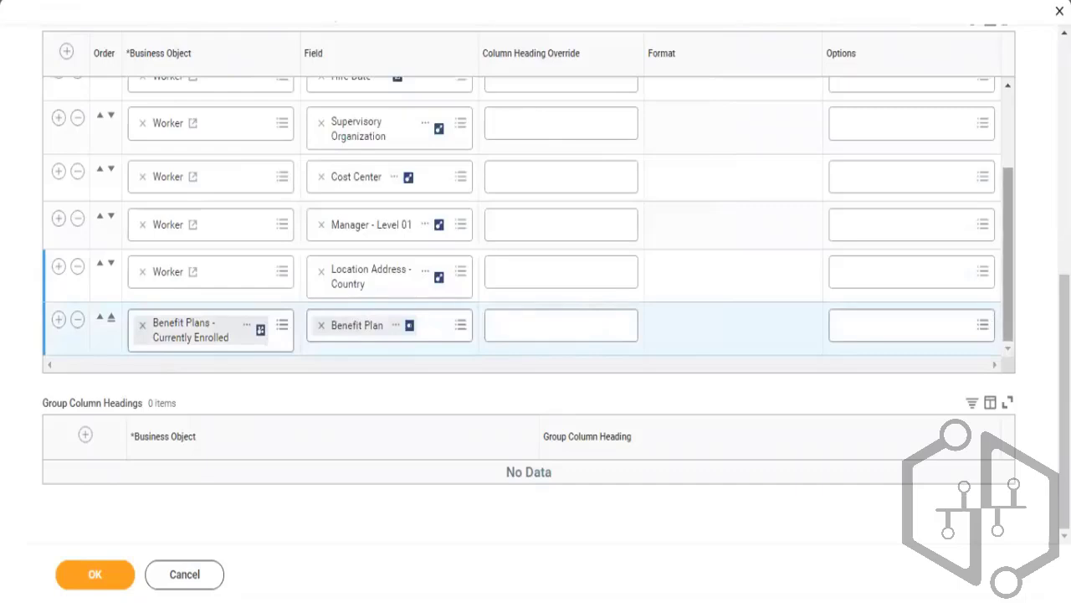
# Review the report definition's Filter and Sort settings
pyautogui.scroll(2, 1026, 323)
pyautogui.scroll(4, 1026, 322)
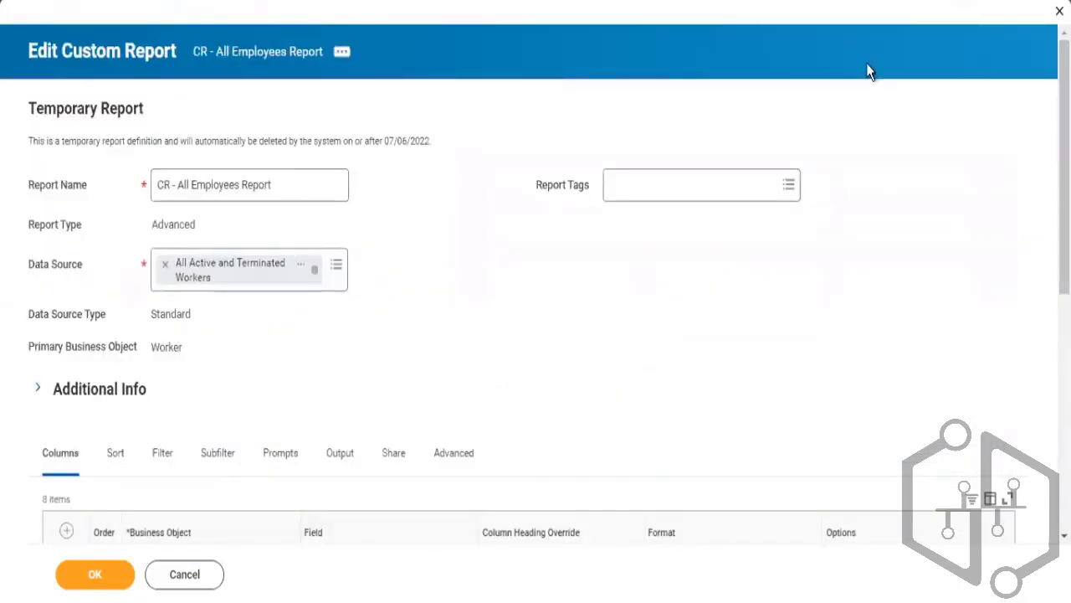
pyautogui.scroll(-2, 983, 76)
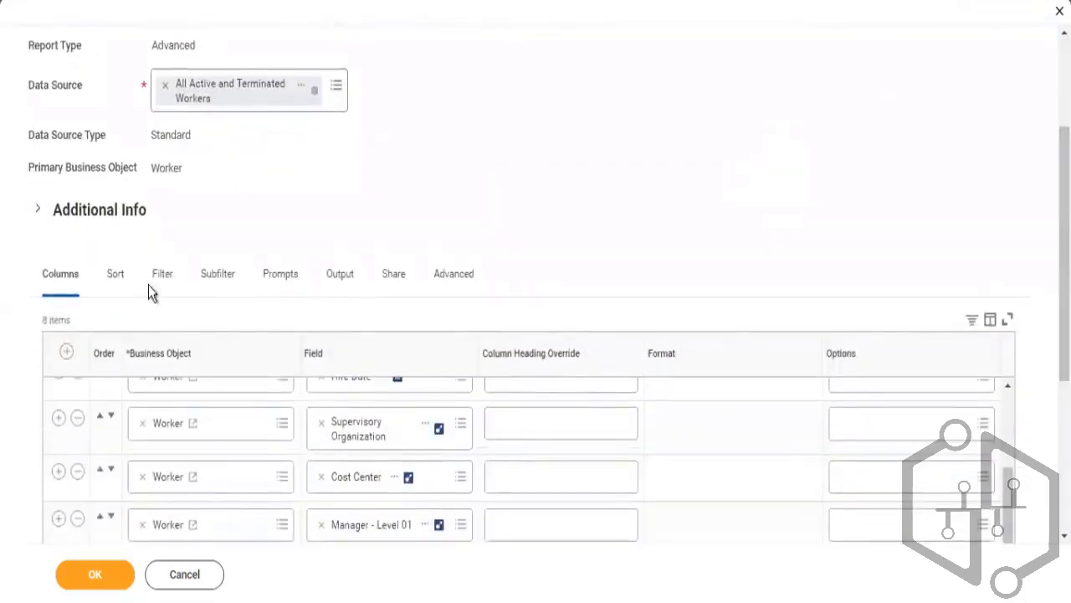
pyautogui.click(157, 281)
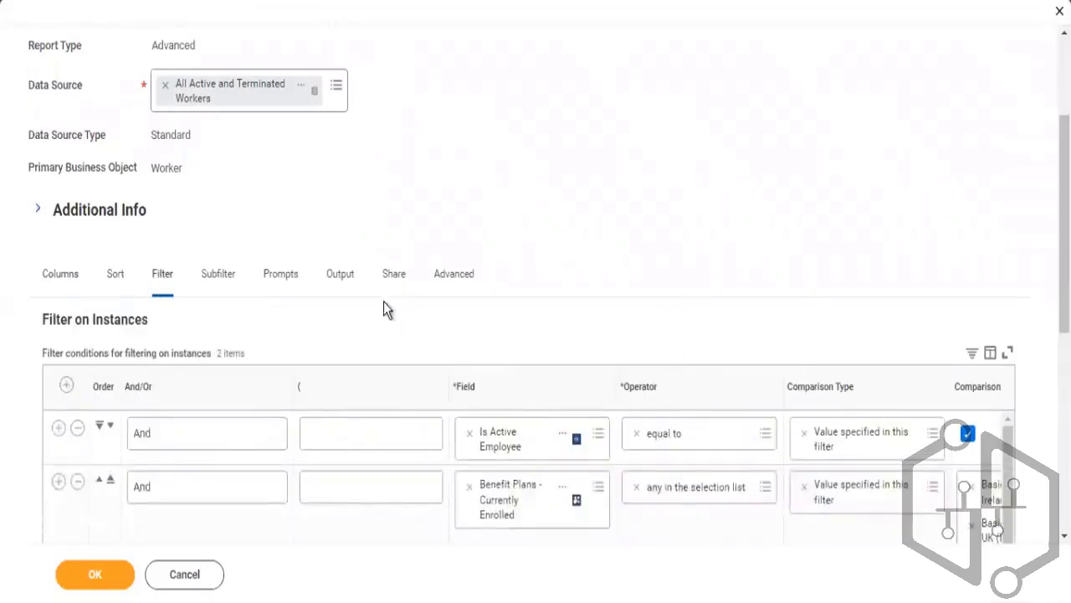
pyautogui.click(114, 283)
pyautogui.scroll(-4, 1005, 165)
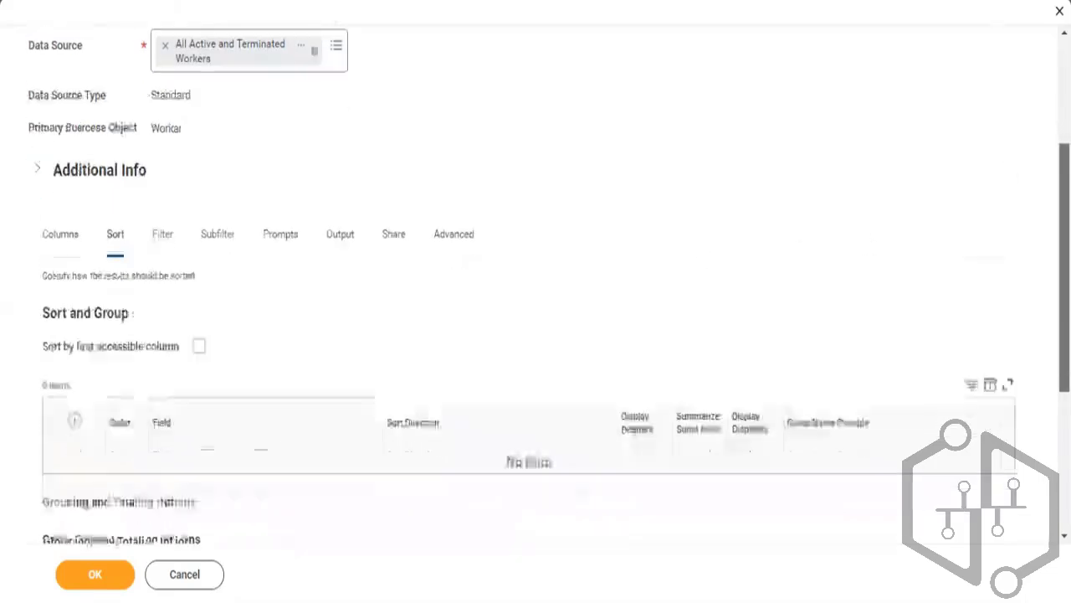
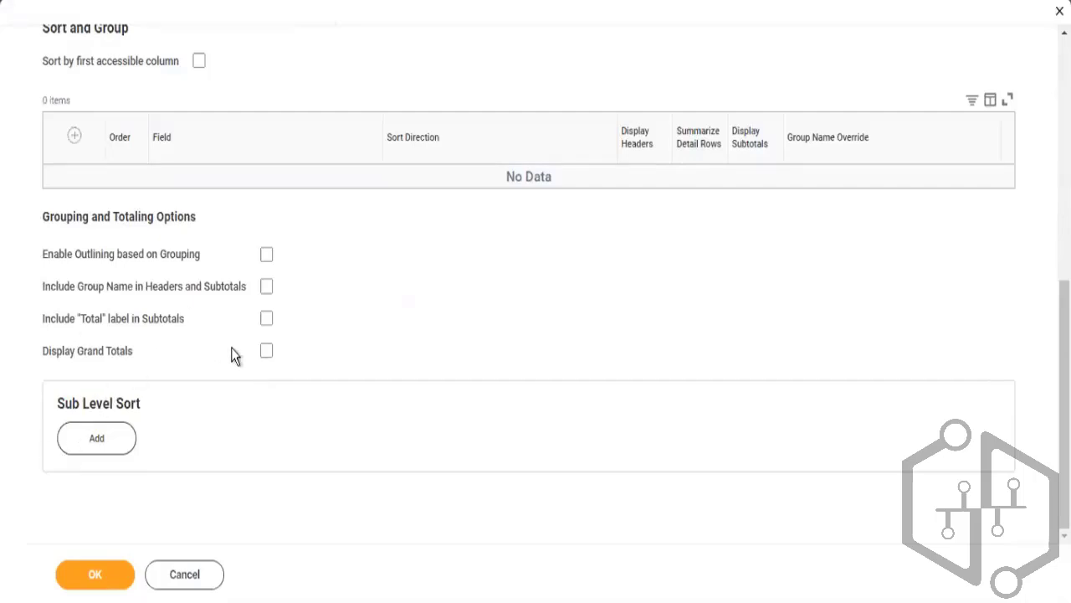
# Turn on Display Grand Totals in the report's grouping and totaling options
pyautogui.click(266, 352)
pyautogui.scroll(10, 802, 61)
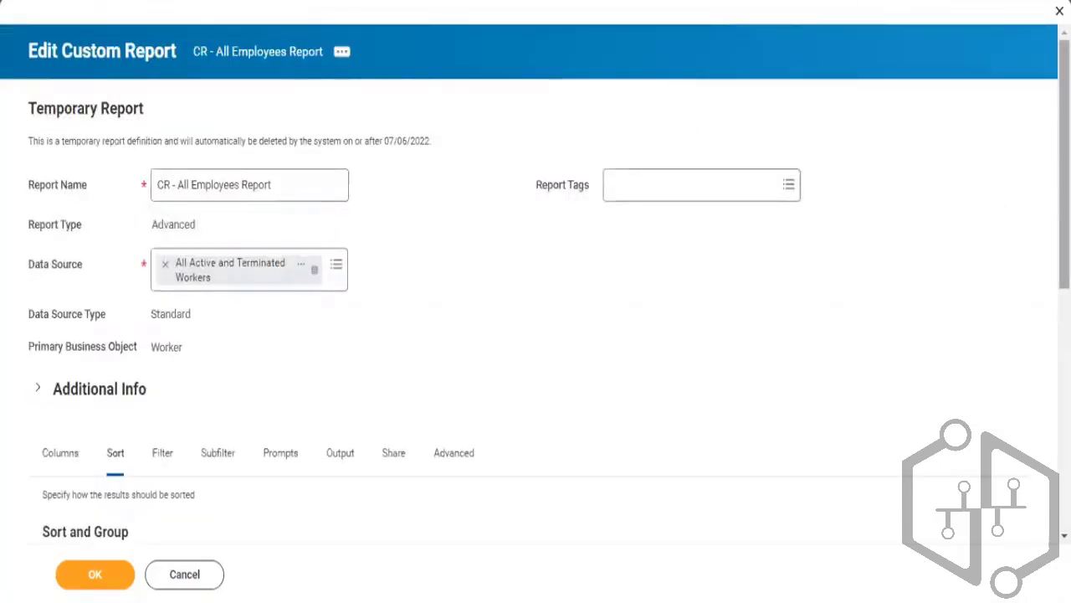
pyautogui.scroll(-4, 535, 301)
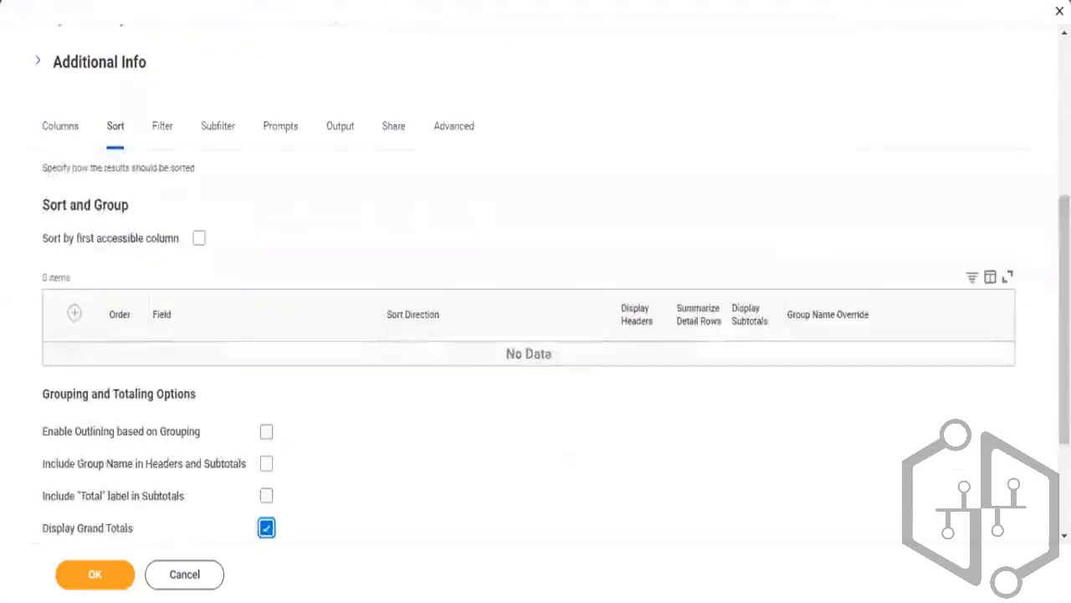
# Delete both filter conditions, Is Active Employee and Benefit Plans - Currently Enrolled, from the instance filters
pyautogui.click(164, 132)
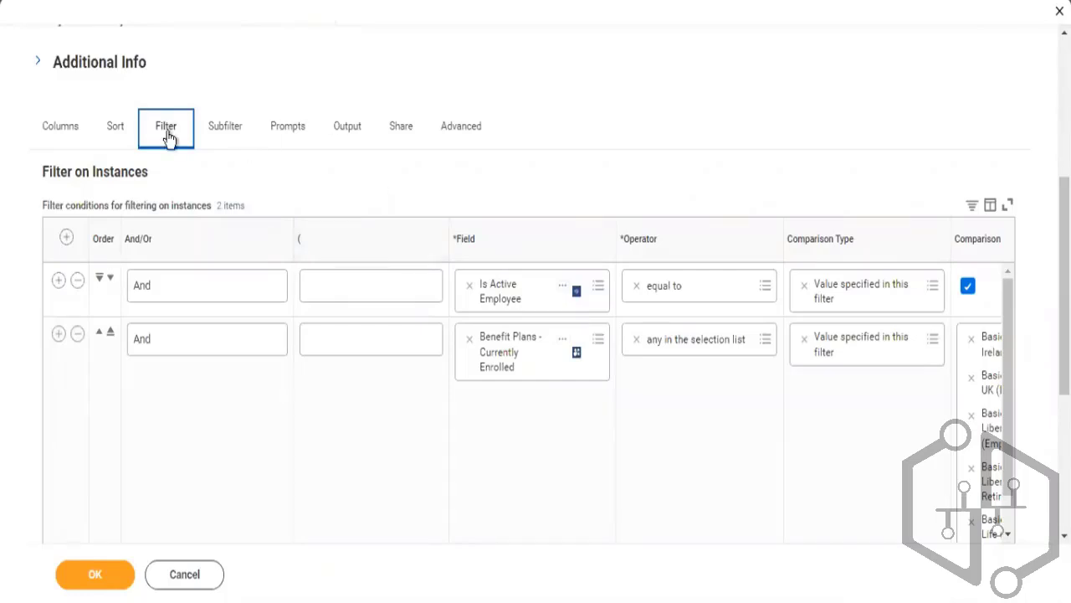
pyautogui.click(56, 140)
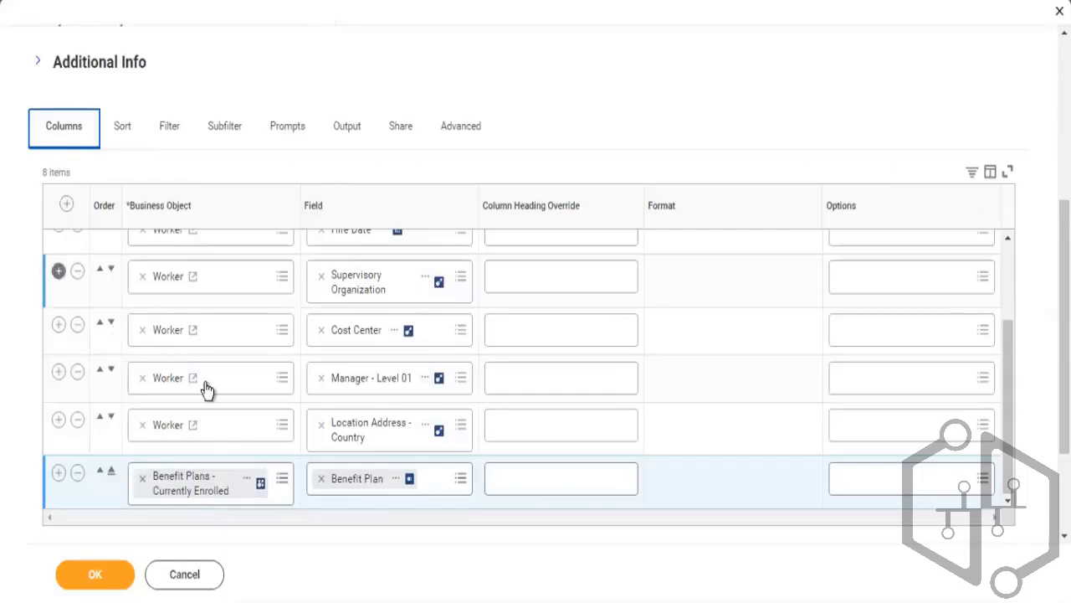
pyautogui.click(171, 140)
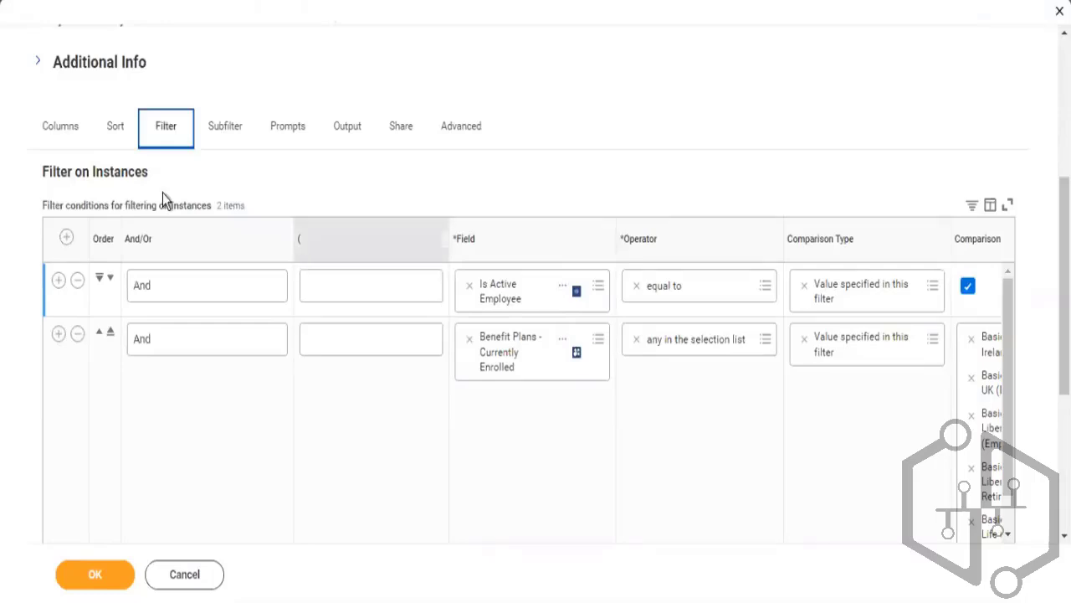
pyautogui.click(60, 133)
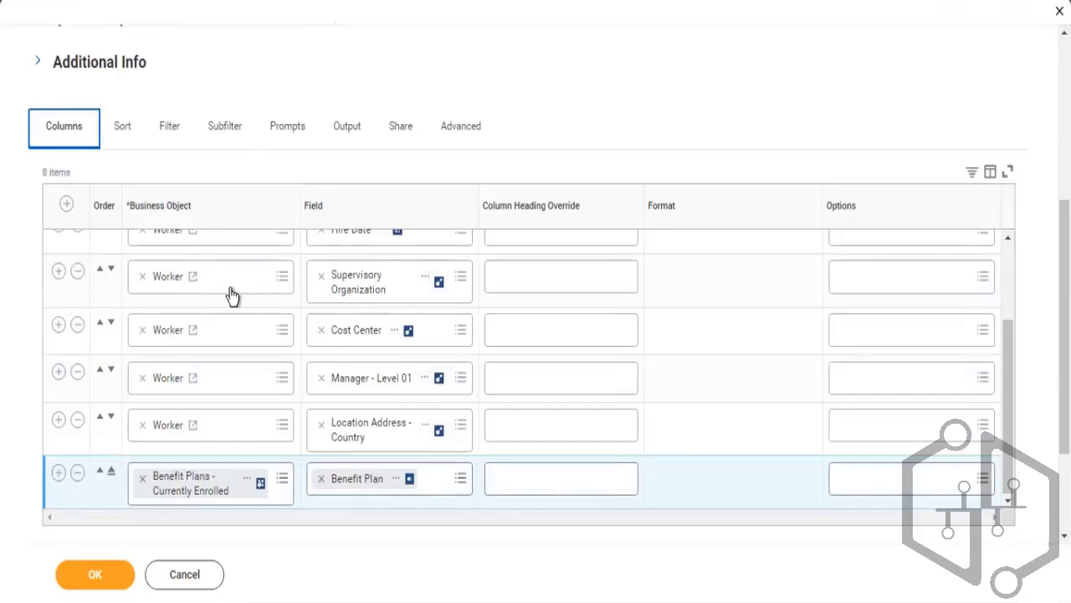
pyautogui.click(174, 124)
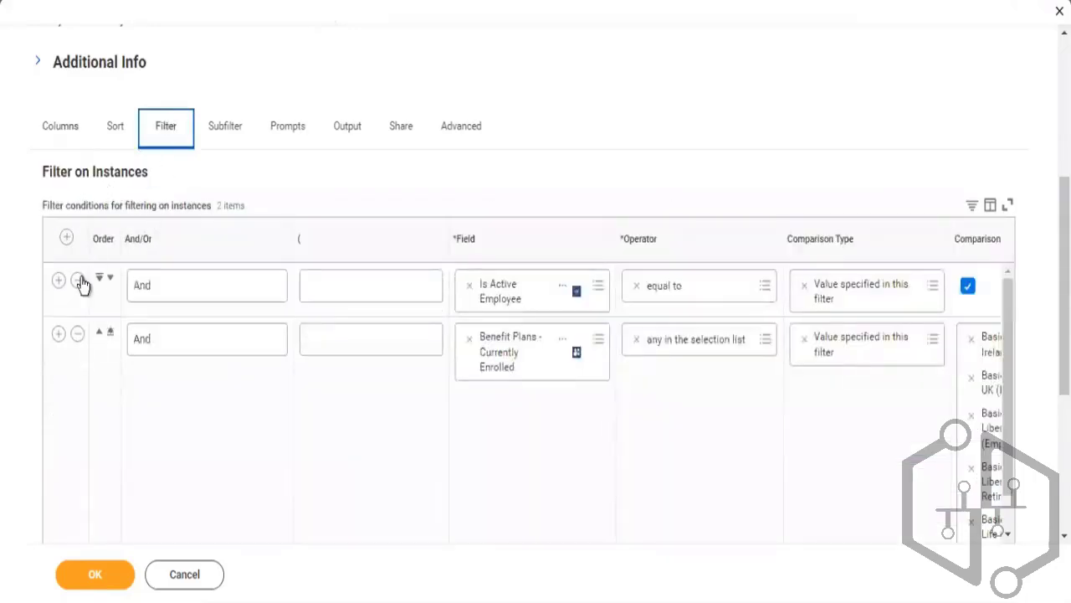
pyautogui.click(78, 284)
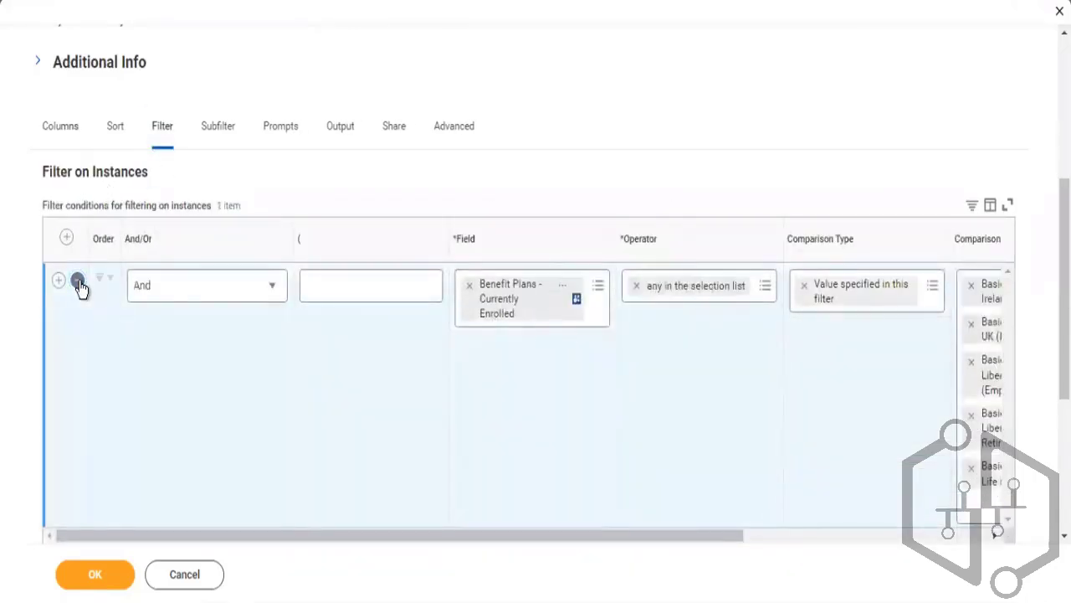
pyautogui.click(77, 284)
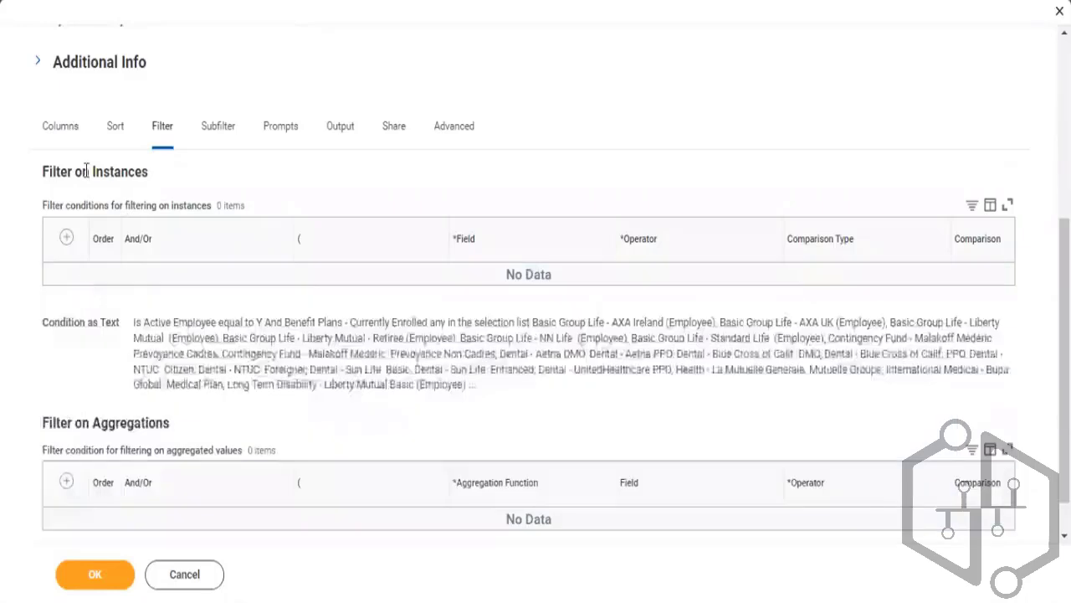
# Remove the Benefit Plans - Currently Enrolled column and add a Worker column for Most Recent Bonus Plan on Worker
pyautogui.click(65, 146)
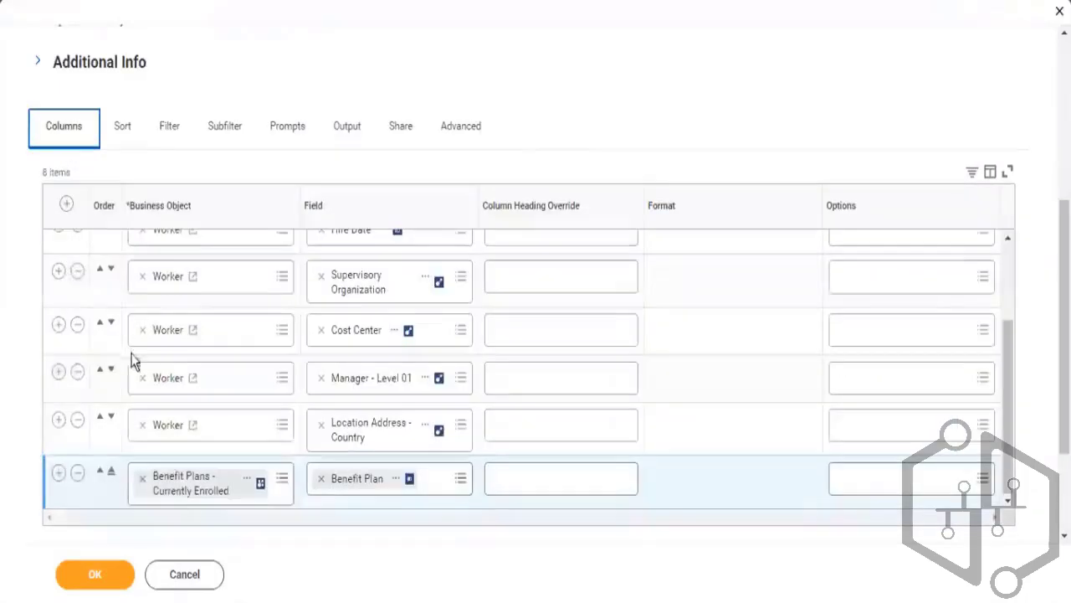
pyautogui.click(78, 476)
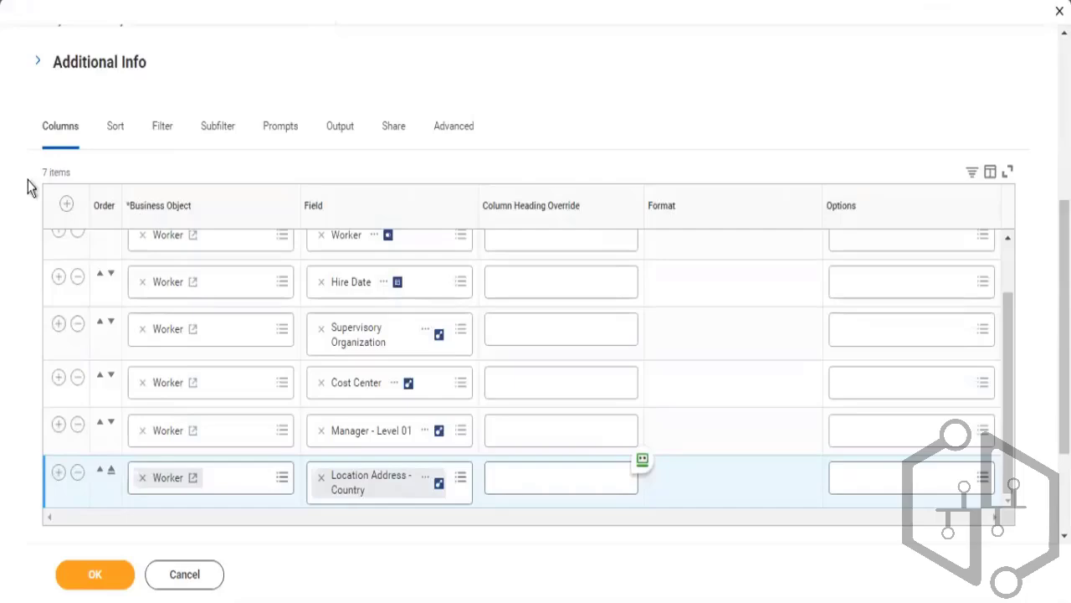
pyautogui.click(159, 138)
pyautogui.moveTo(1009, 305); pyautogui.dragTo(1020, 334)
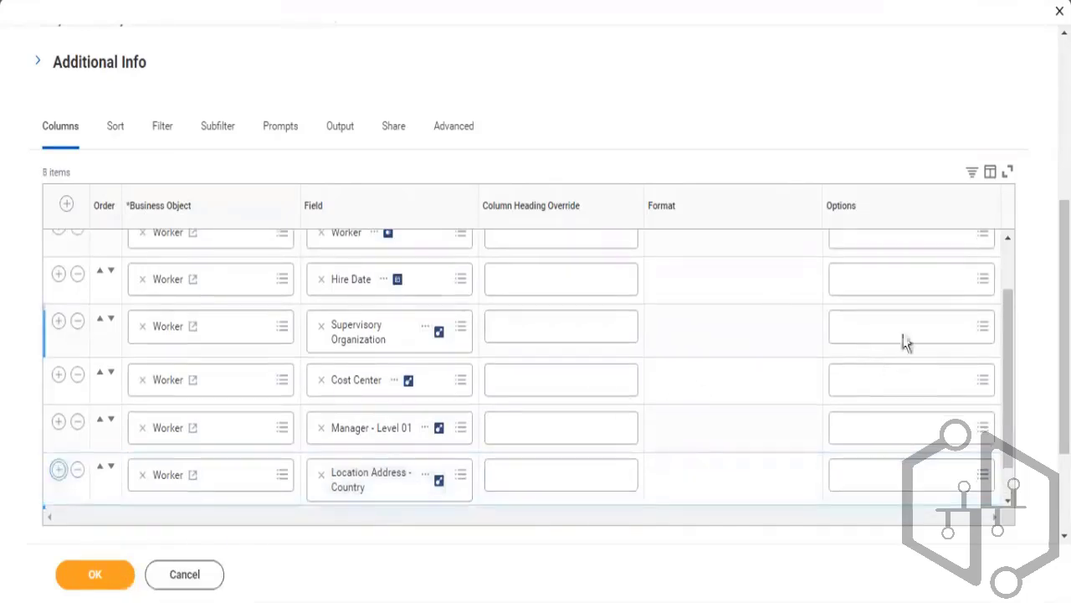
pyautogui.moveTo(1010, 323); pyautogui.dragTo(1006, 393)
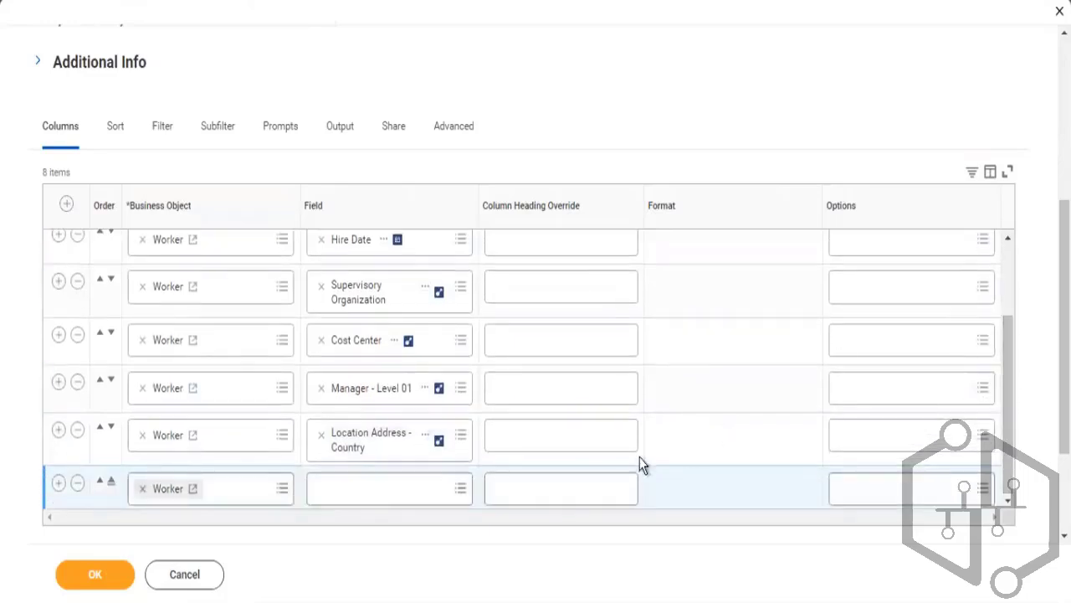
pyautogui.click(416, 492)
pyautogui.write('mo')
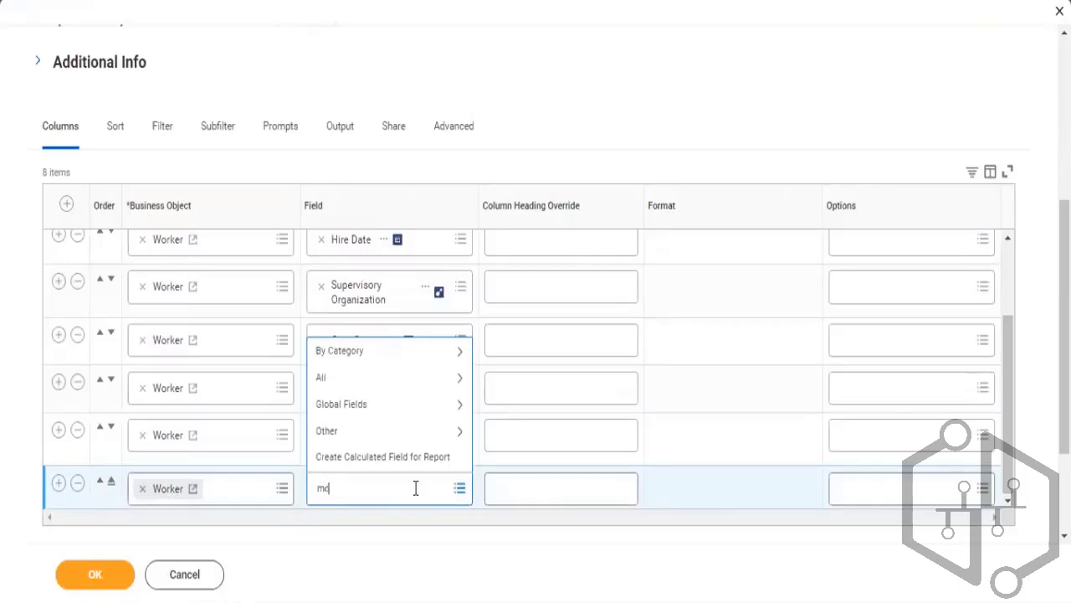
pyautogui.write('st recent')
pyautogui.press('Return')
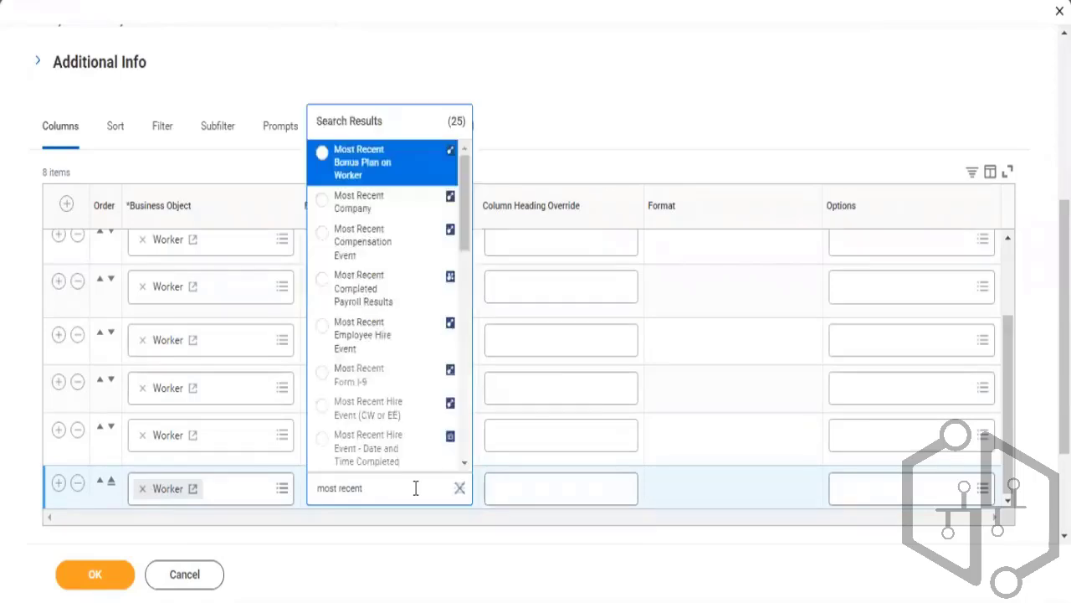
pyautogui.click(394, 182)
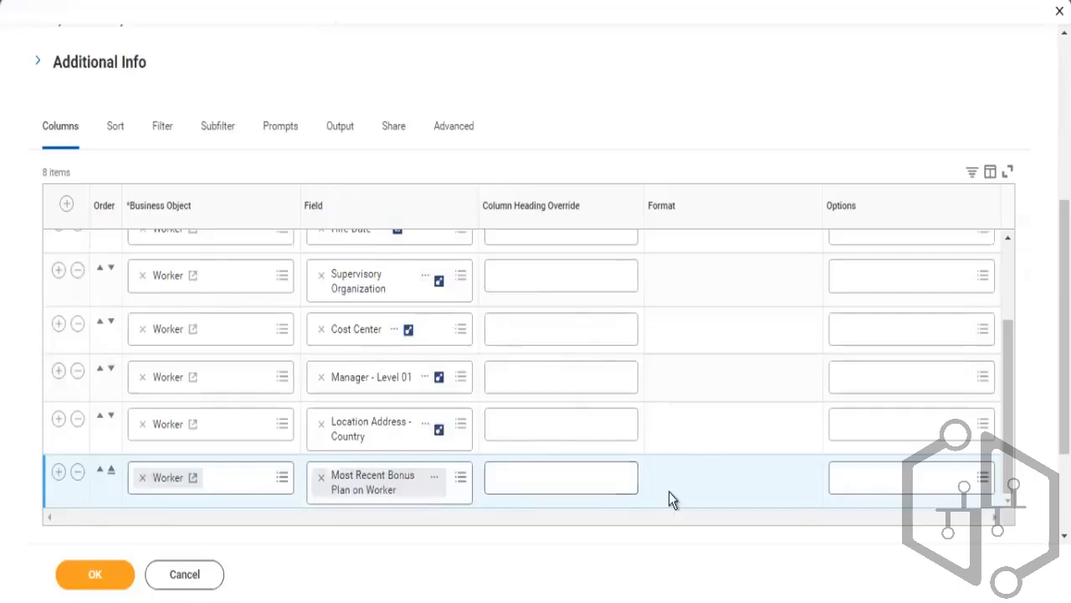
pyautogui.click(865, 473)
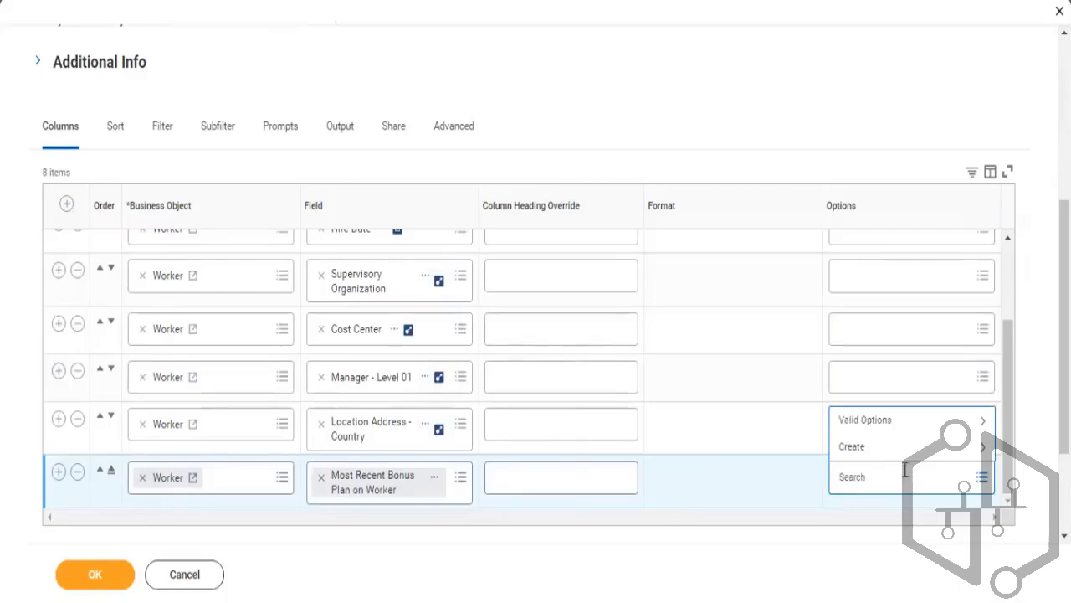
pyautogui.click(871, 420)
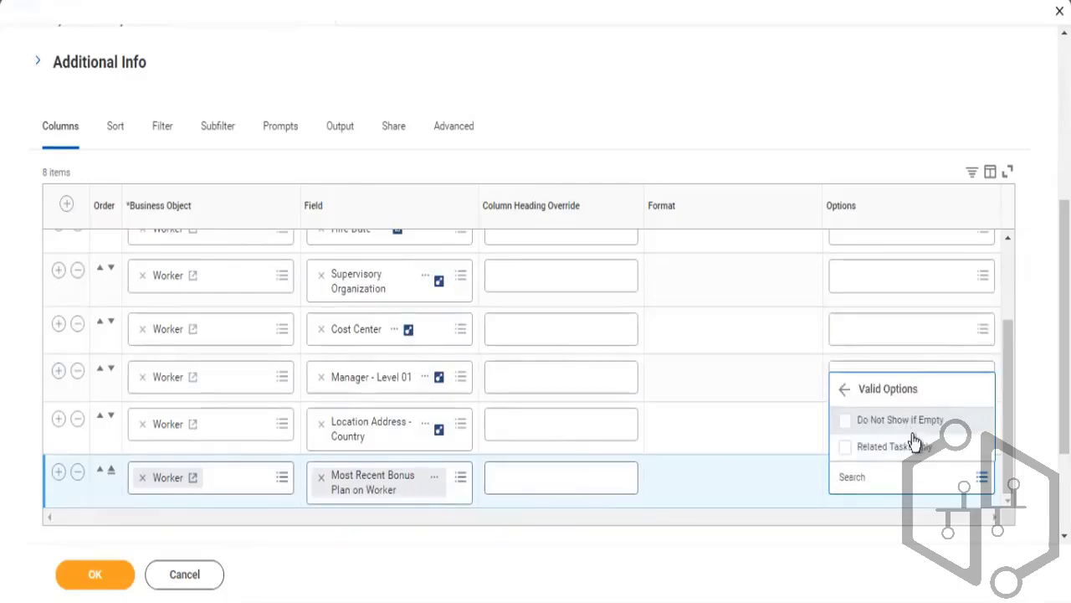
pyautogui.click(767, 462)
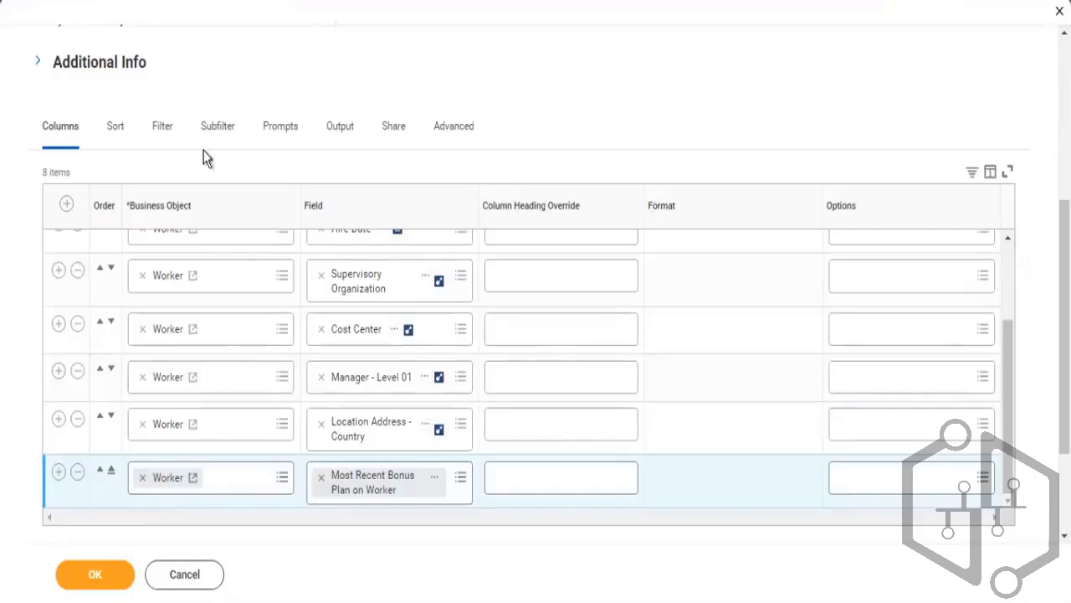
# Recheck the Filter and Sort tabs, try to submit the report definition, and open the error details
pyautogui.click(159, 134)
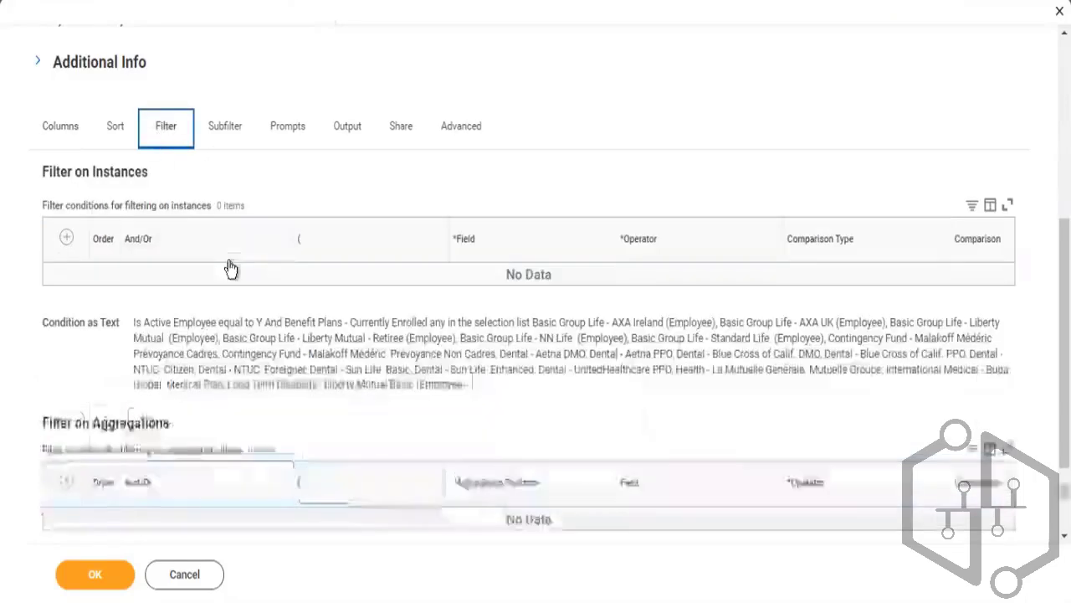
pyautogui.scroll(-1, 992, 353)
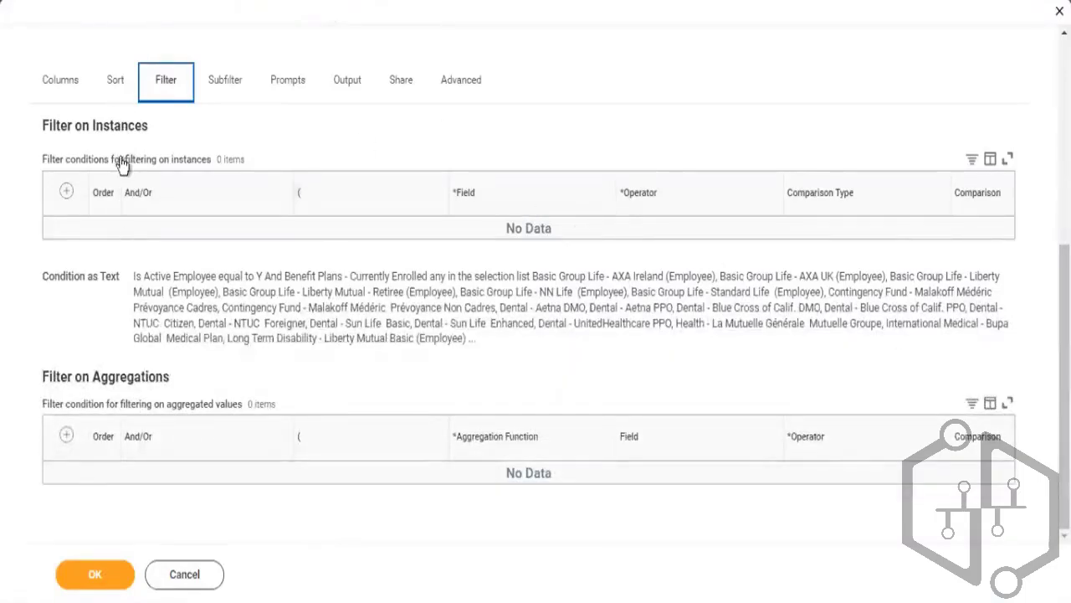
pyautogui.click(114, 82)
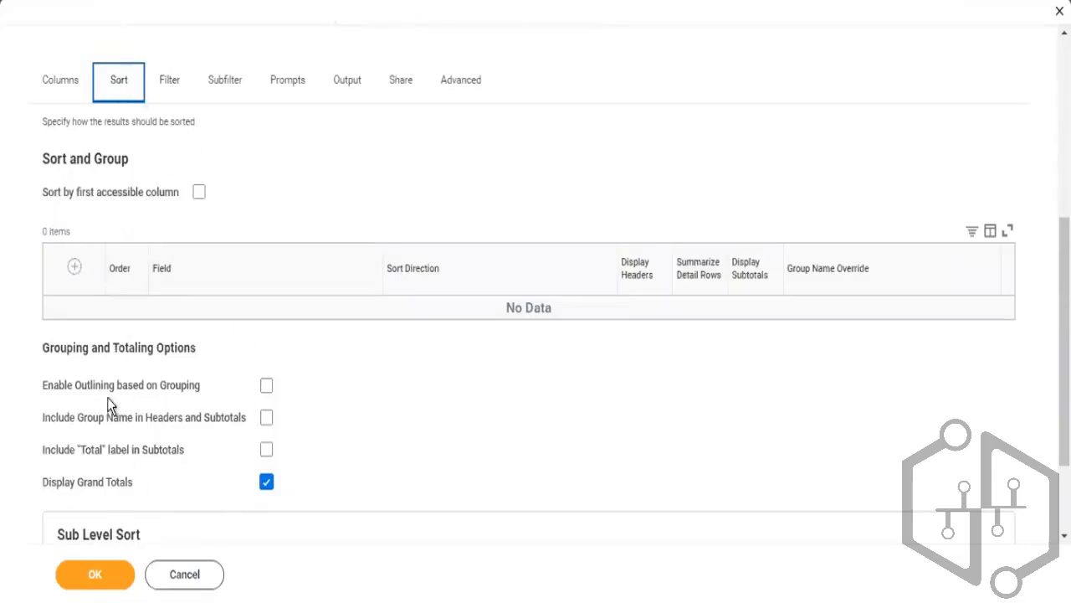
pyautogui.click(62, 85)
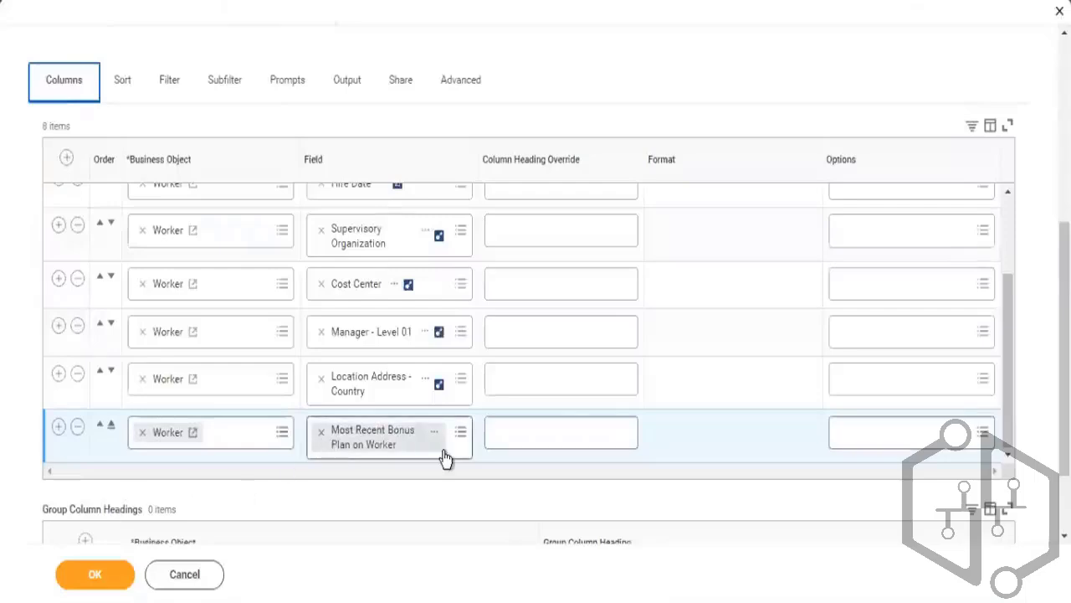
pyautogui.click(96, 578)
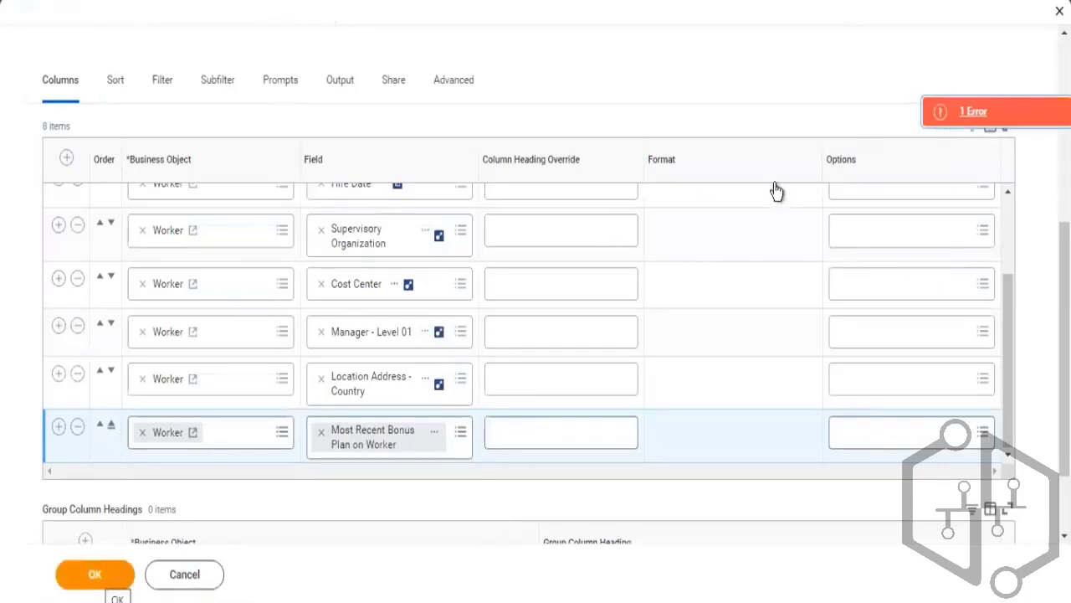
pyautogui.click(971, 112)
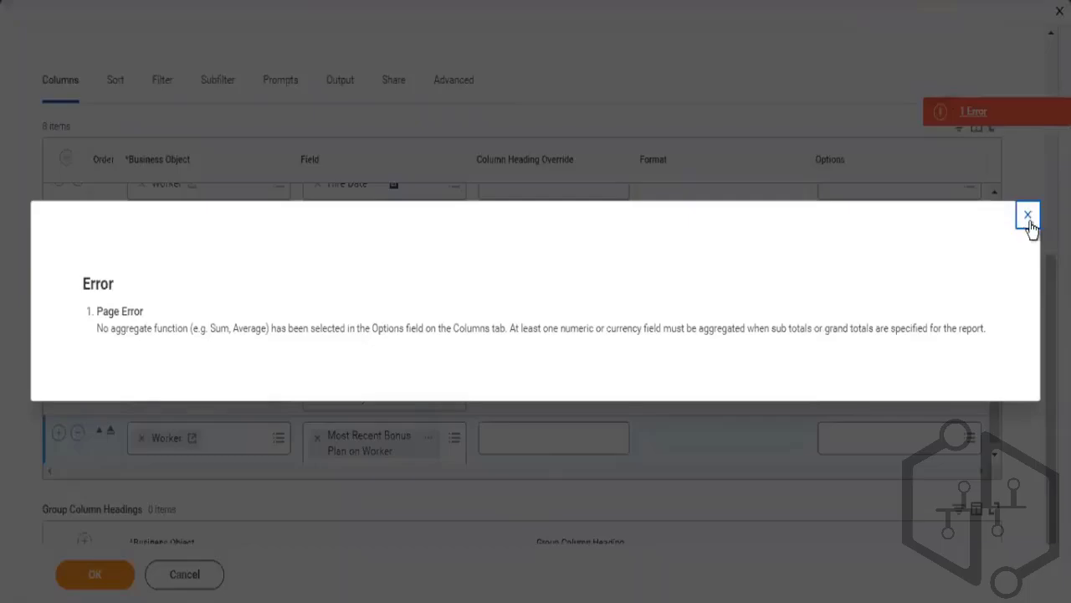
pyautogui.click(1029, 216)
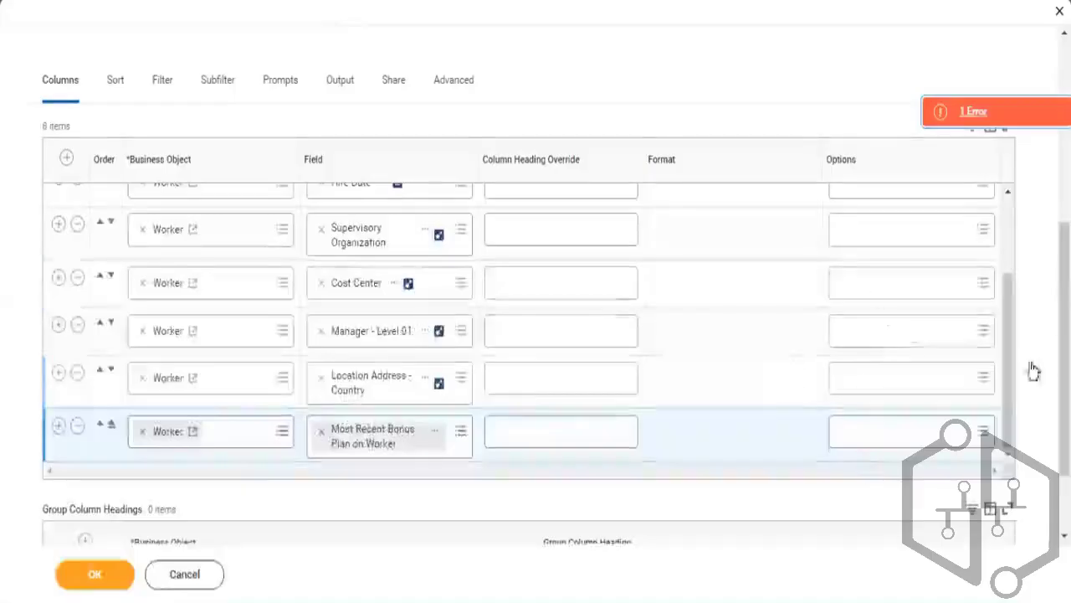
# Replace the new column's field with Total Base Pay Annualized - Amount
pyautogui.click(435, 434)
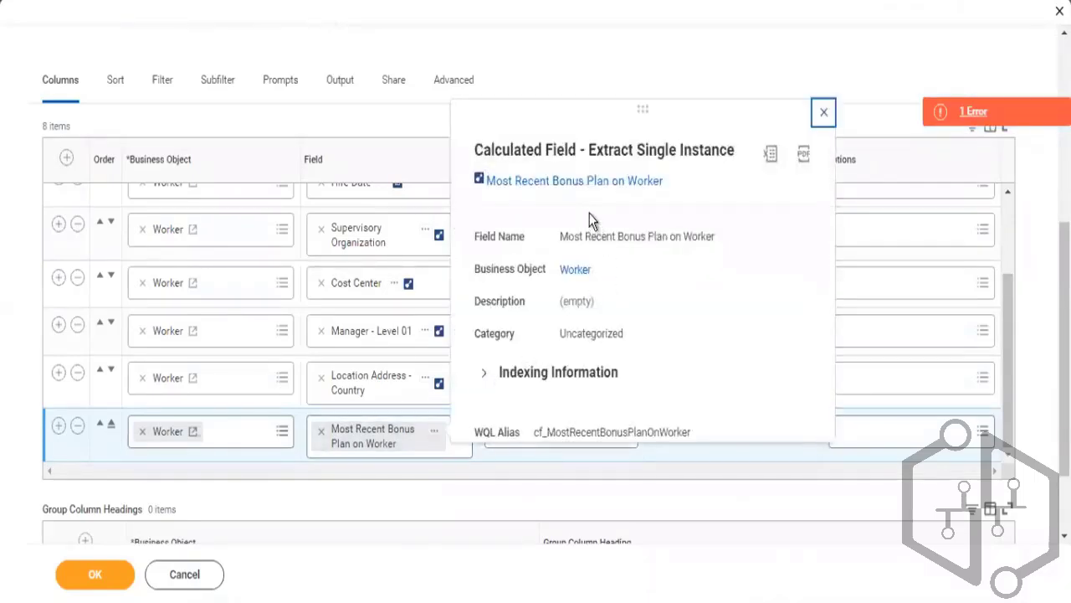
pyautogui.click(320, 432)
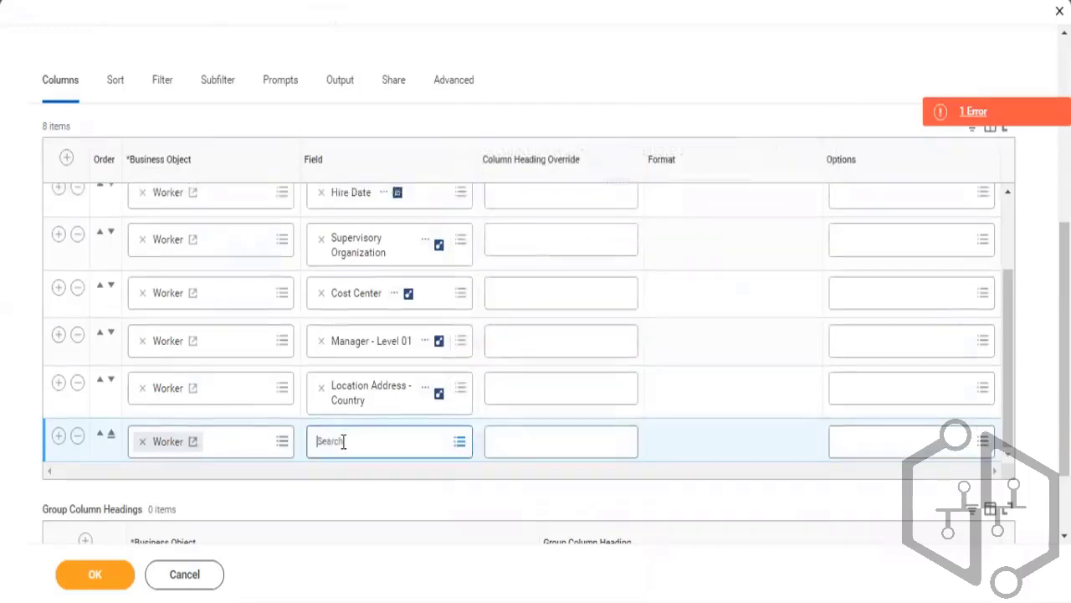
pyautogui.click(343, 441)
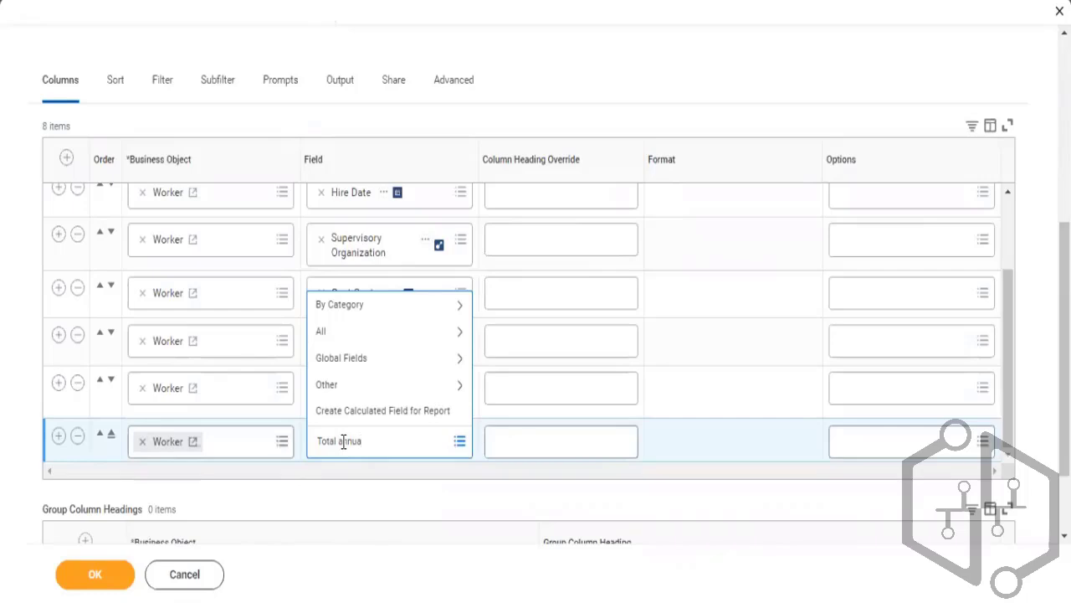
pyautogui.write('Total annualized')
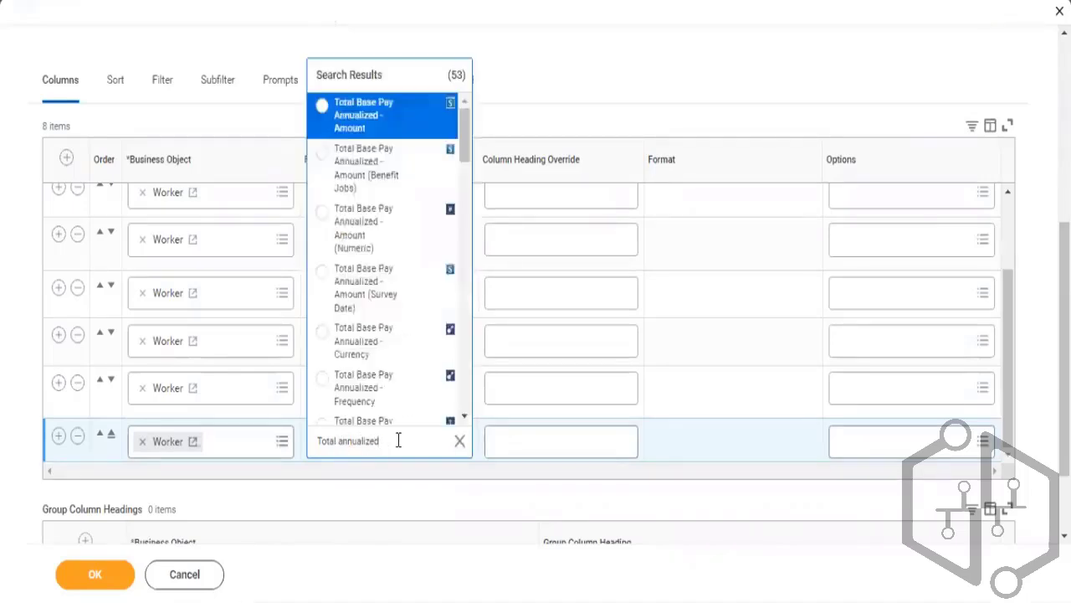
pyautogui.click(391, 113)
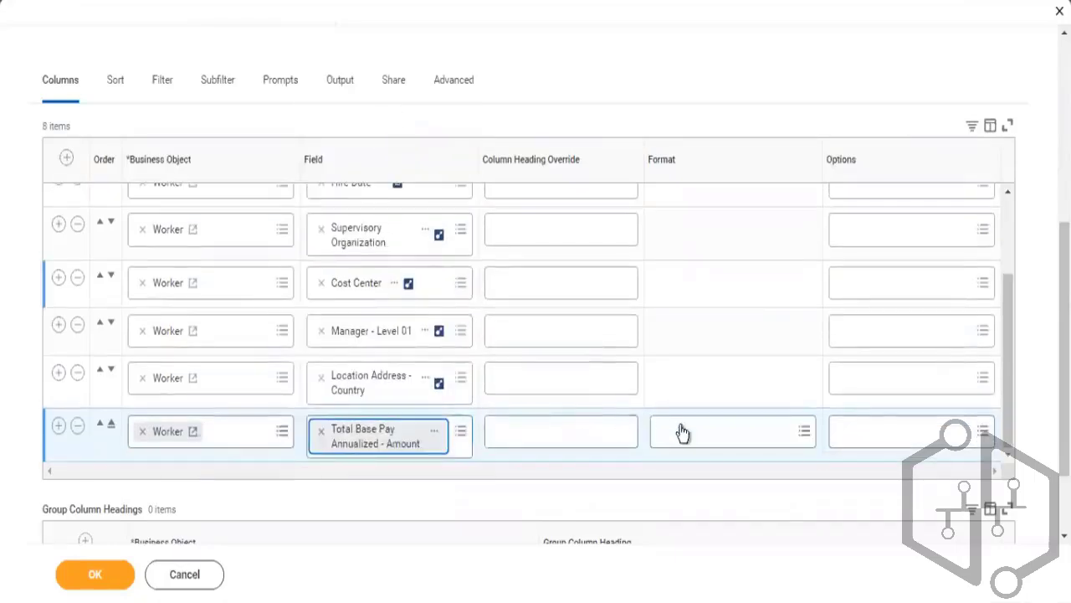
# Set the Sum aggregation option on the Total Base Pay Annualized - Amount column
pyautogui.click(887, 437)
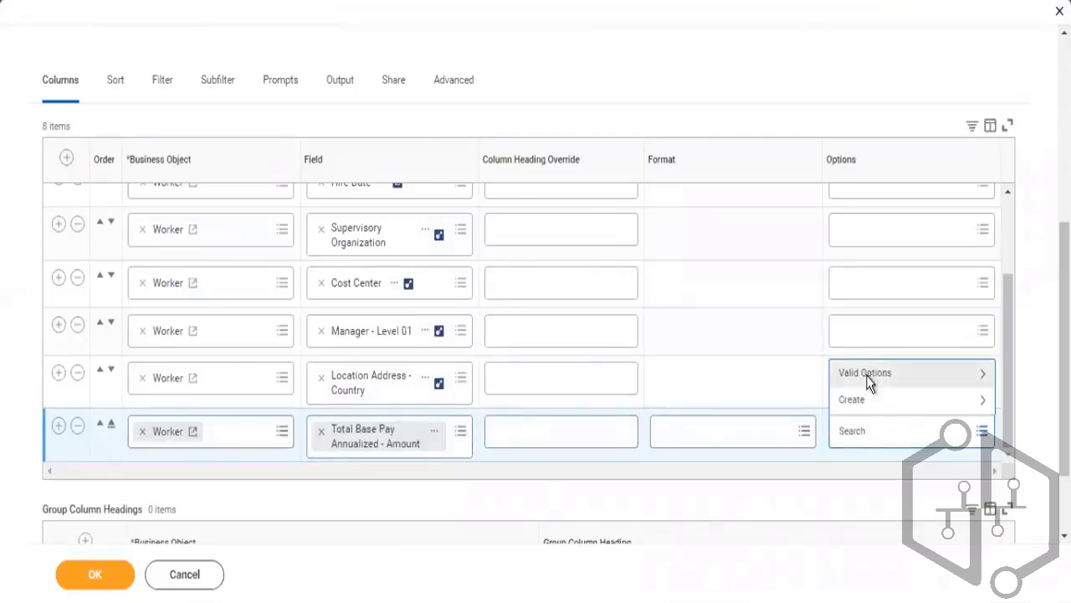
pyautogui.click(867, 377)
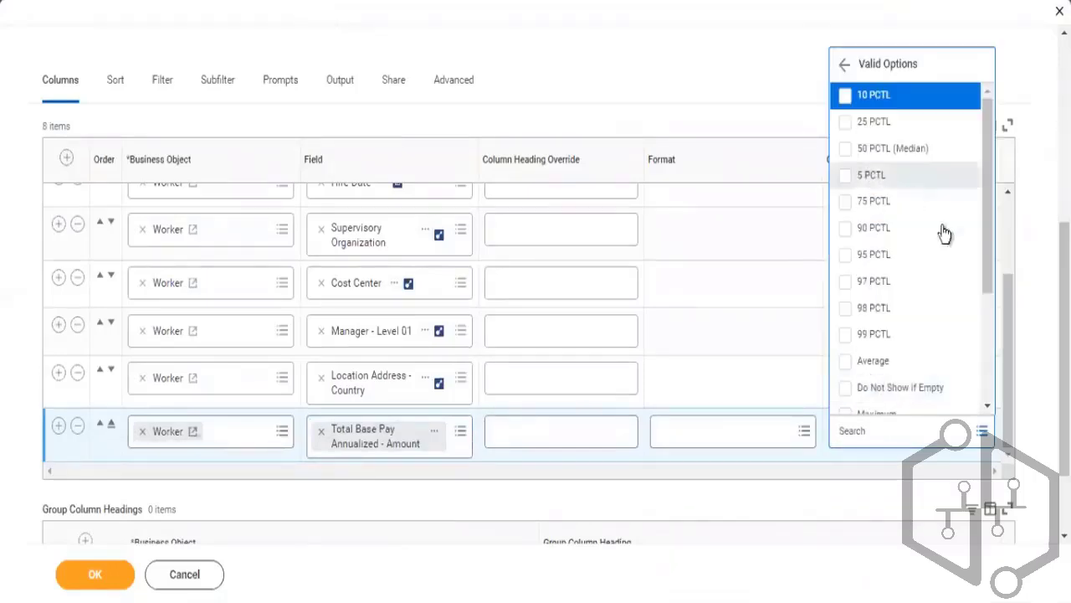
pyautogui.scroll(-3, 975, 335)
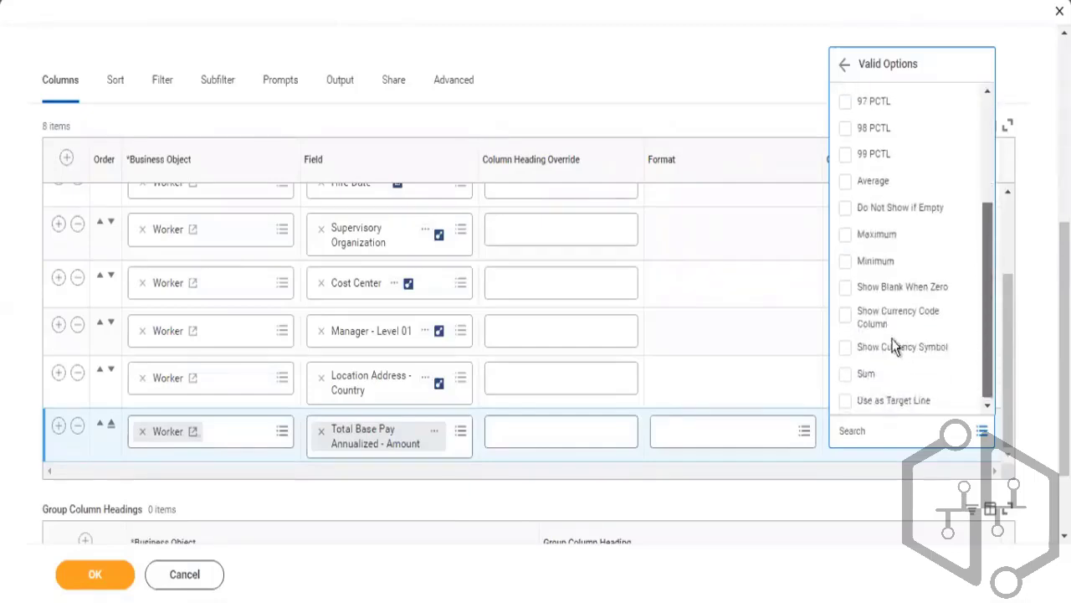
pyautogui.click(846, 373)
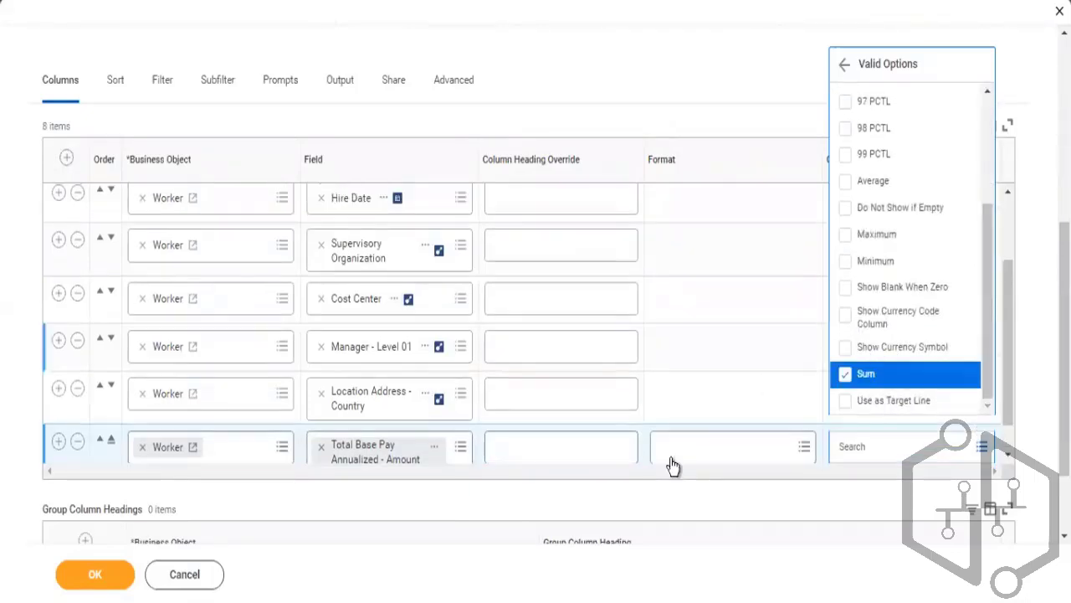
# Save the report definition and run the report
pyautogui.click(600, 492)
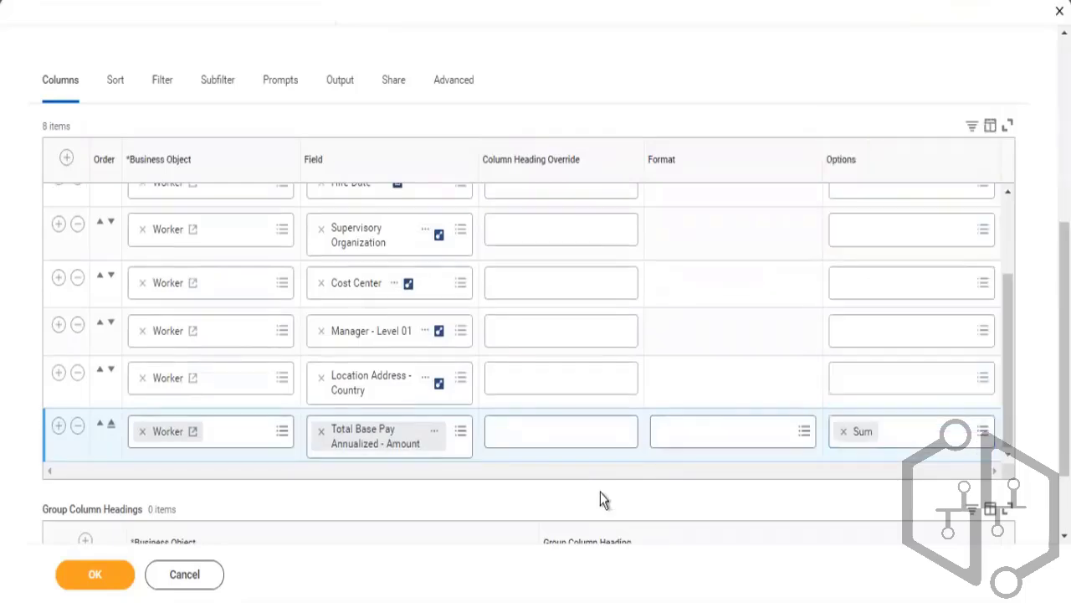
pyautogui.click(104, 580)
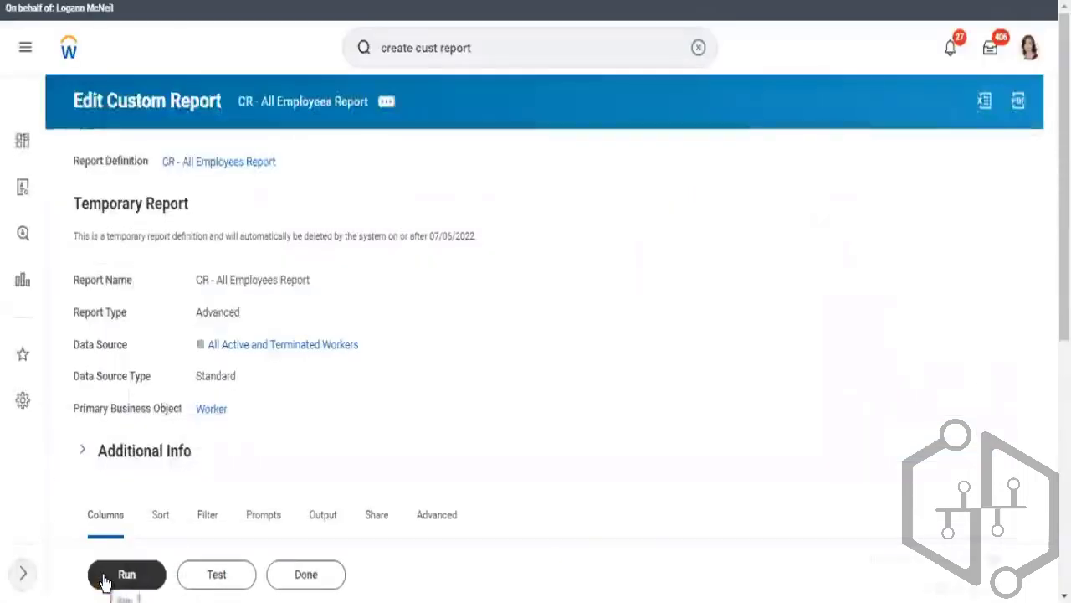
pyautogui.click(127, 576)
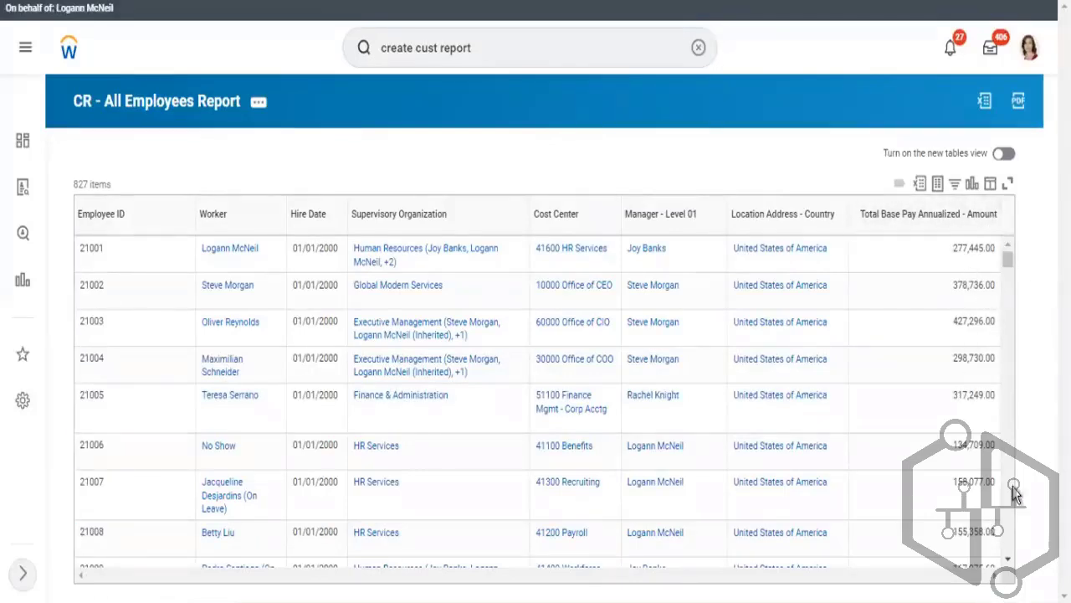
# Export the report results to Excel, download the file, and open it
pyautogui.click(921, 183)
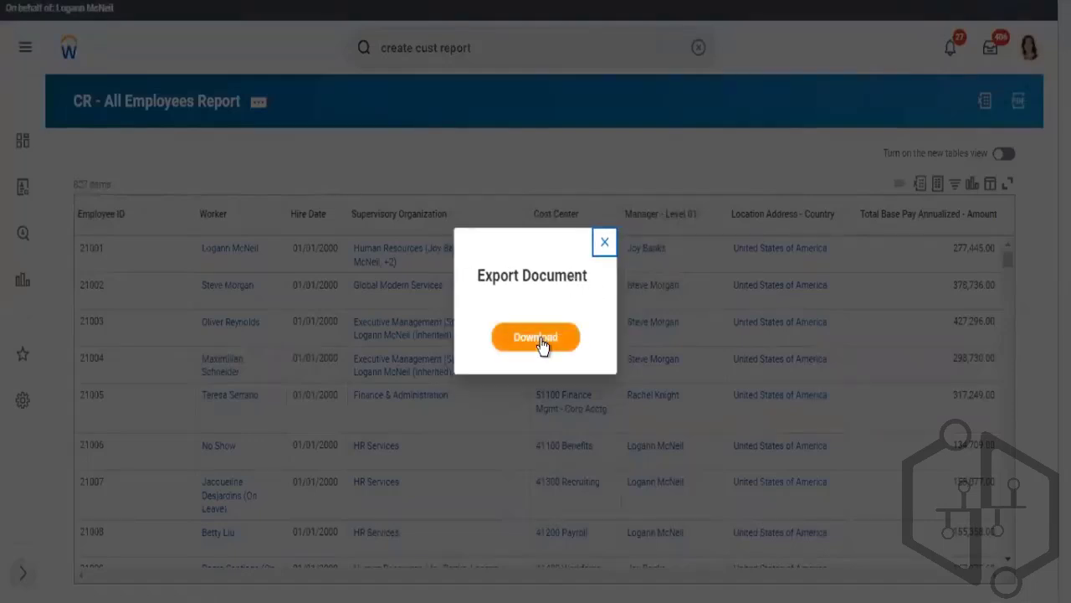
pyautogui.click(541, 339)
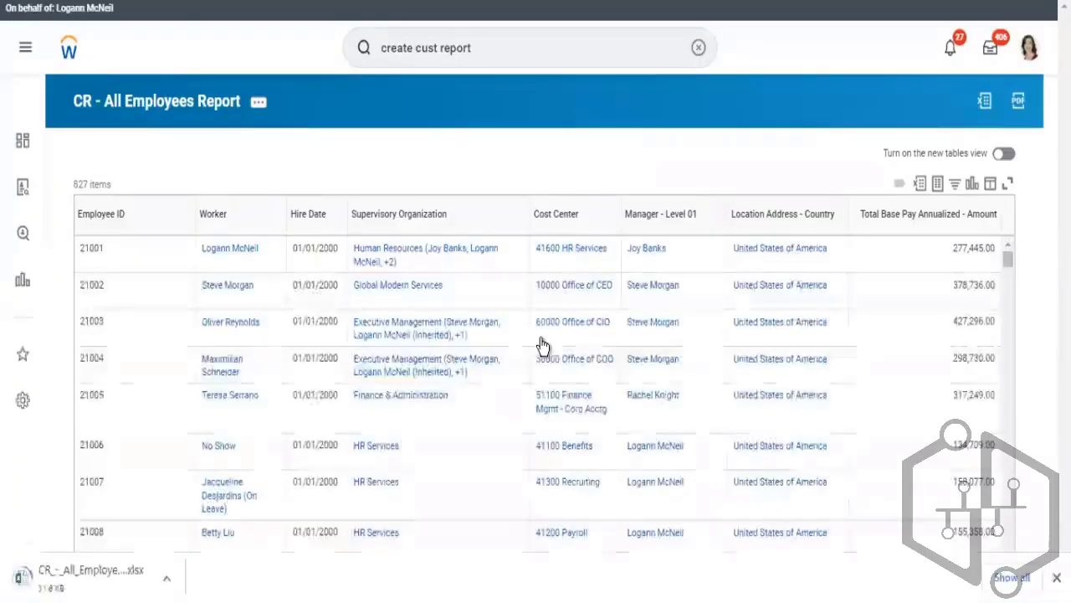
pyautogui.click(84, 582)
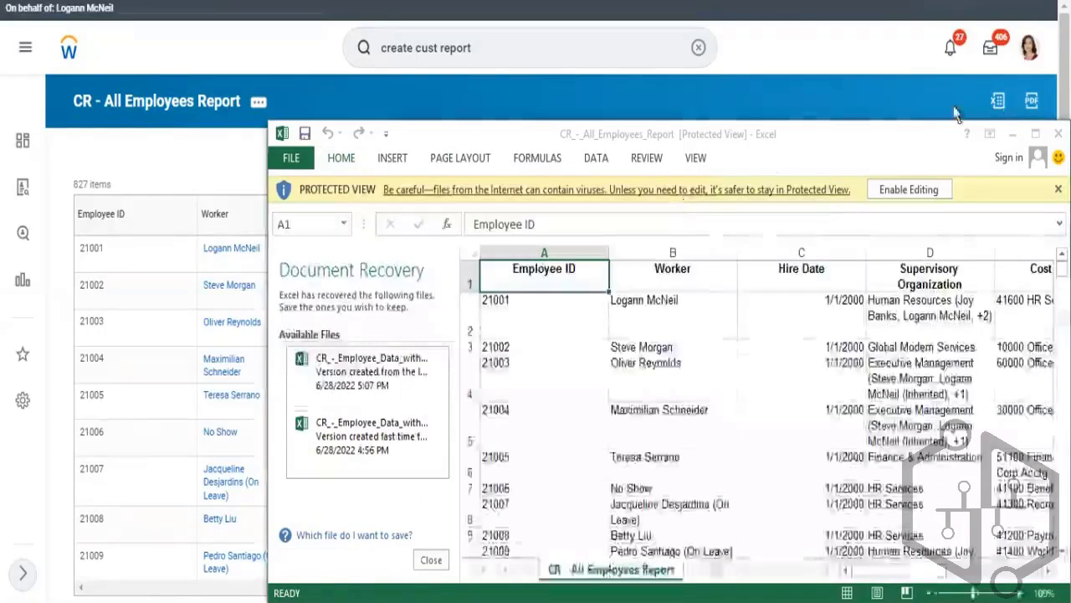
# Maximize the exported workbook and clear the Document Recovery and Protected View prompts, discarding recovered files
pyautogui.click(1035, 133)
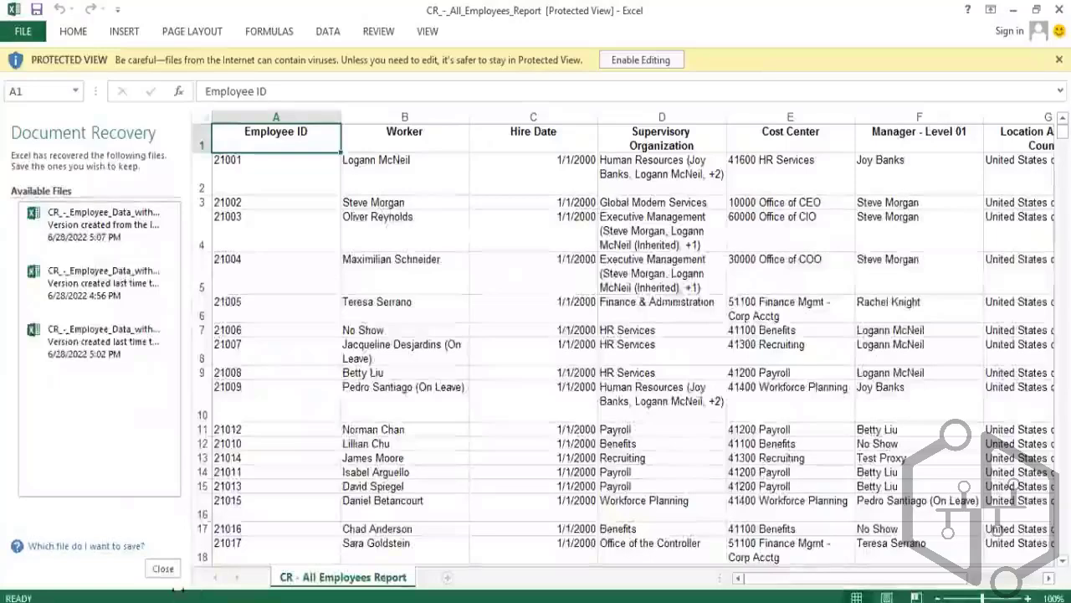
pyautogui.click(163, 571)
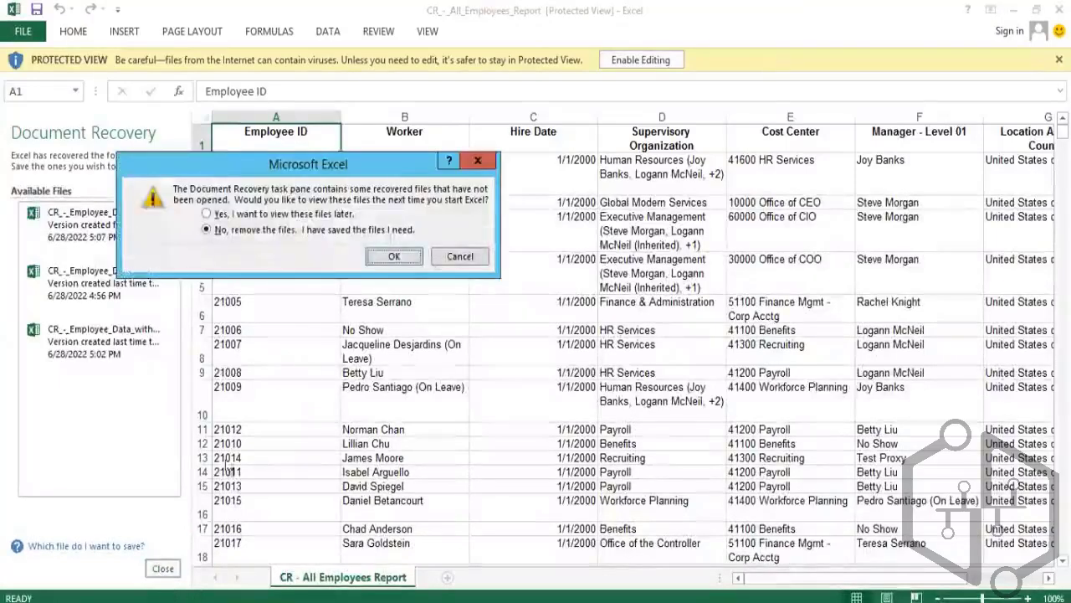
pyautogui.click(395, 256)
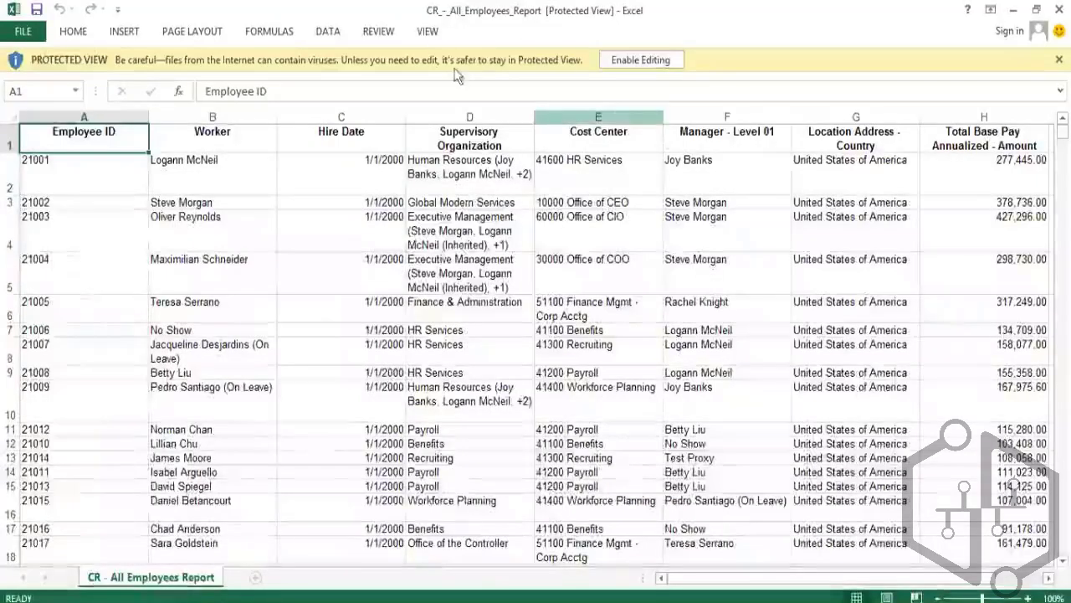
pyautogui.click(633, 59)
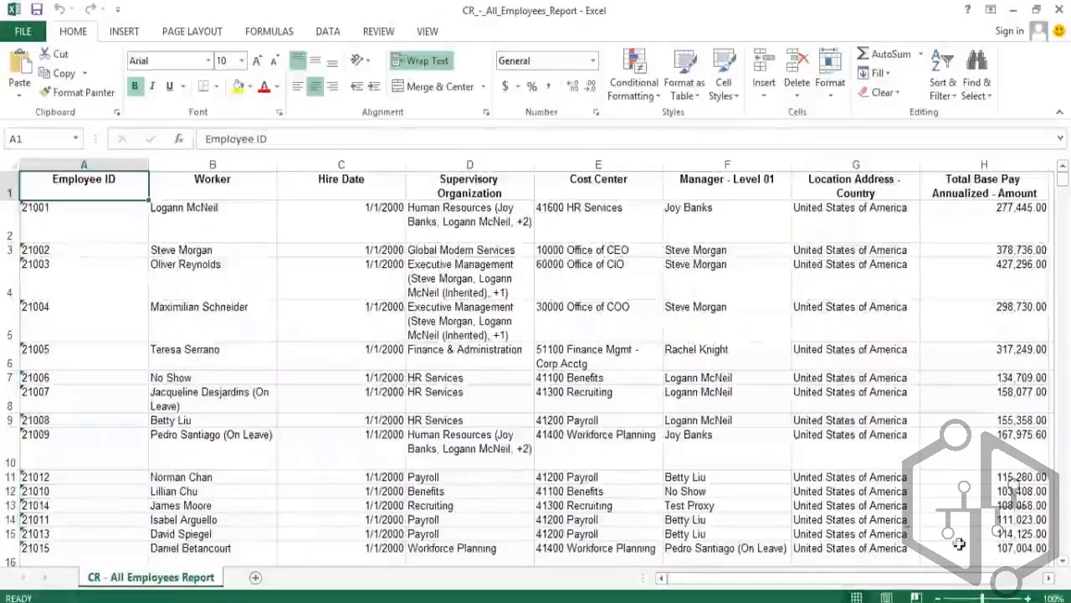
# Examine the Grand Total row and the Total Base Pay Annualized - Amount column values in the workbook
pyautogui.click(1026, 577)
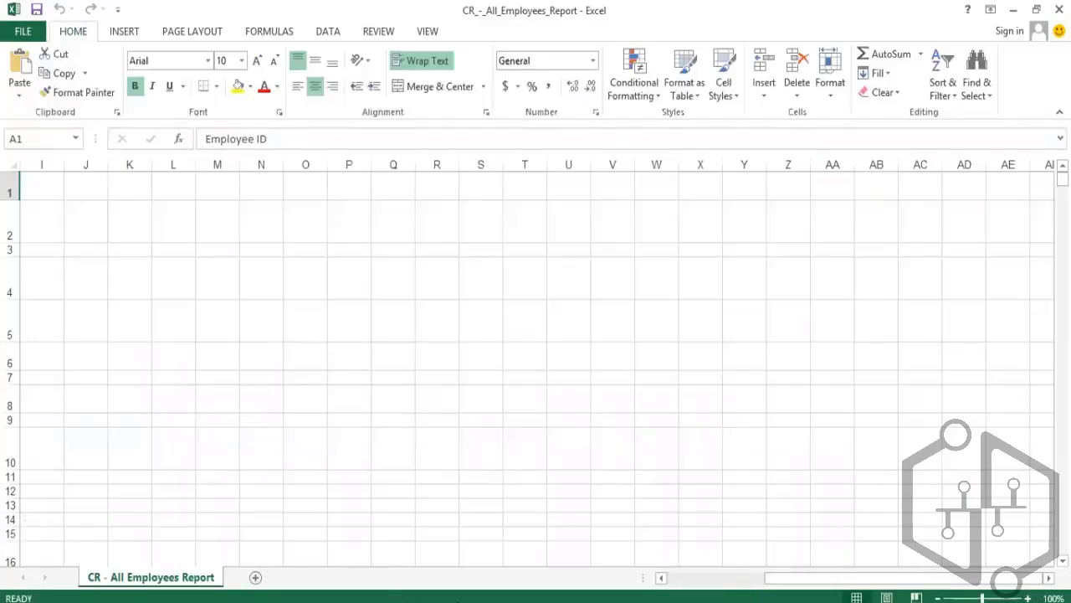
pyautogui.click(702, 579)
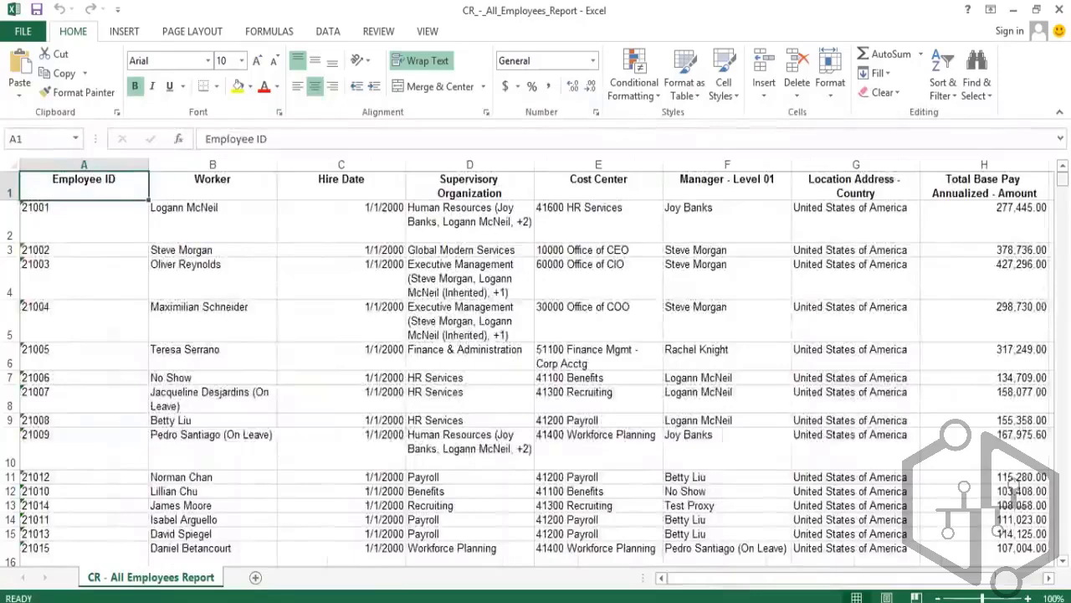
pyautogui.moveTo(1063, 180); pyautogui.dragTo(1063, 489)
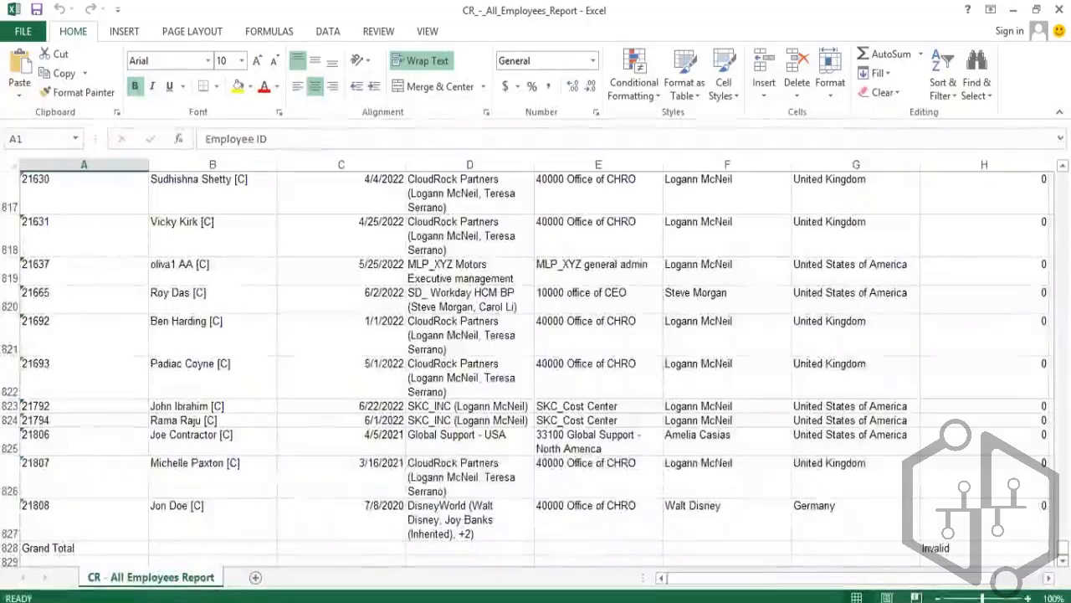
pyautogui.click(1031, 585)
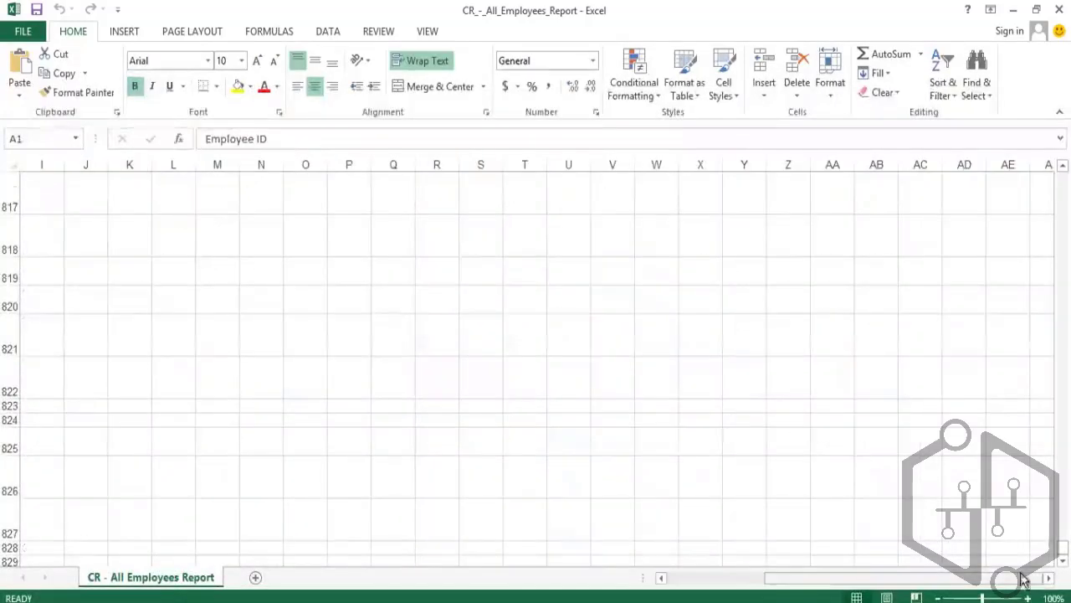
pyautogui.click(718, 577)
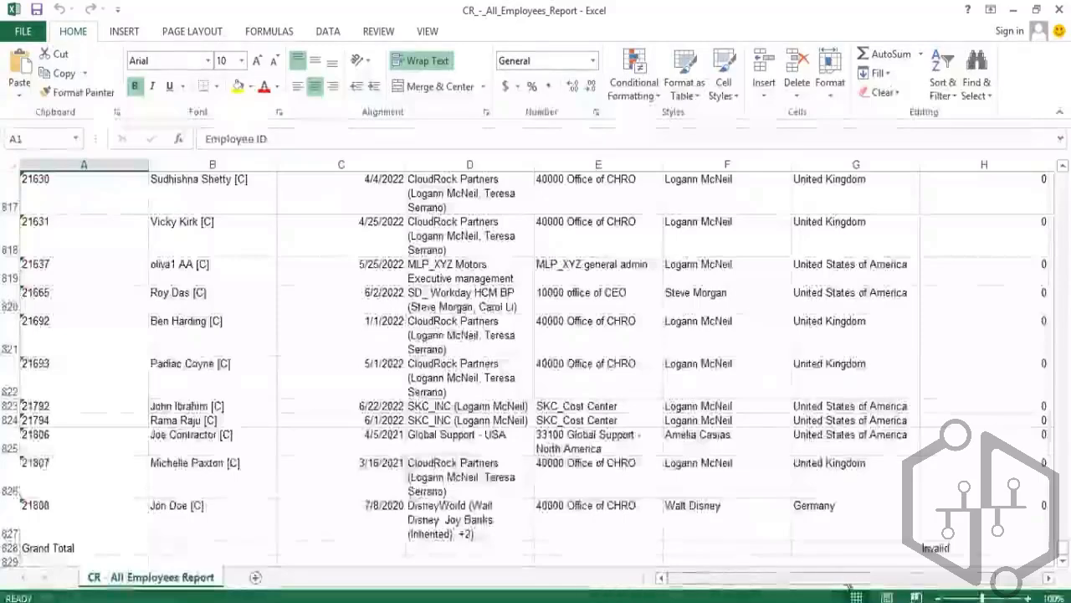
pyautogui.click(967, 549)
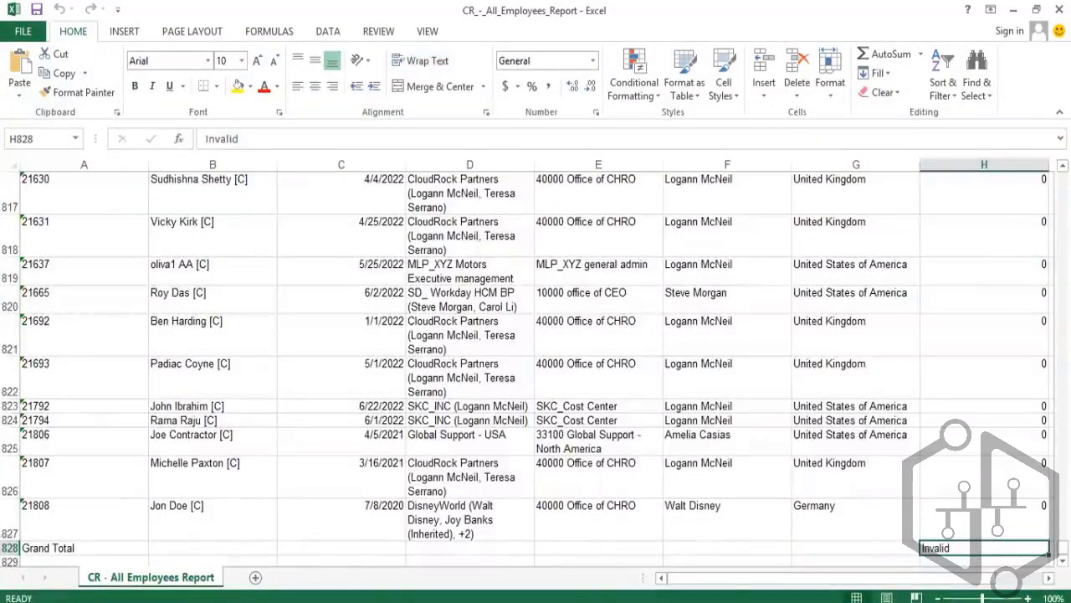
pyautogui.scroll(-1, 536, 360)
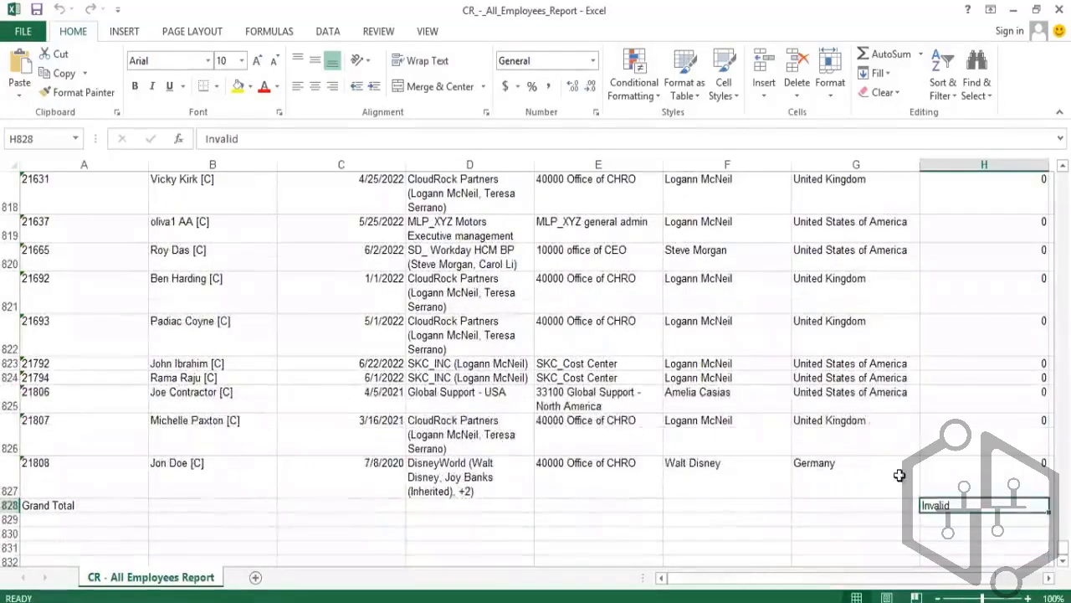
pyautogui.click(15, 505)
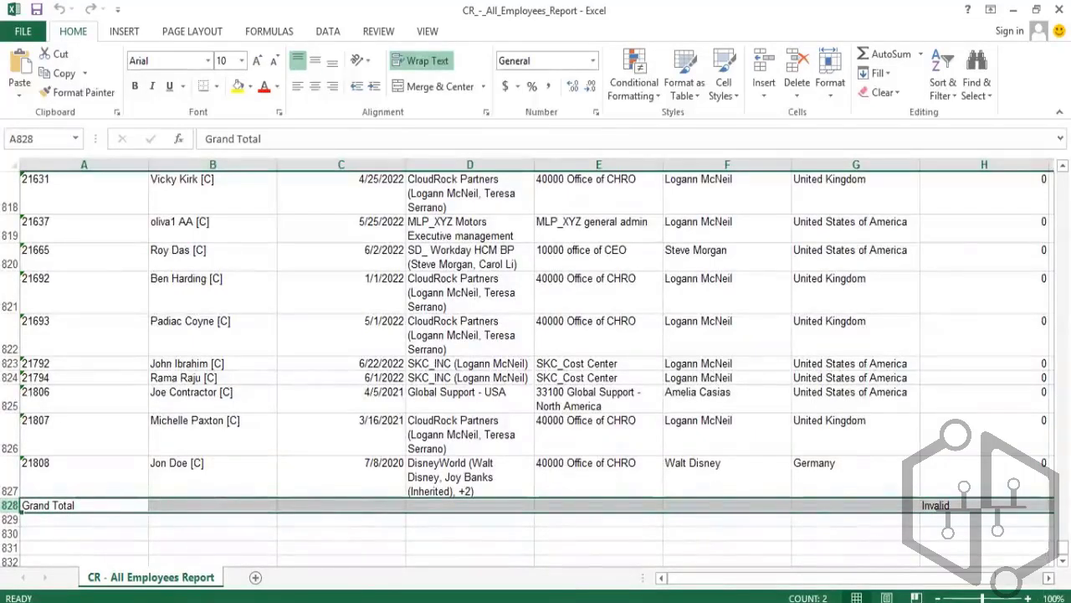
pyautogui.click(1049, 577)
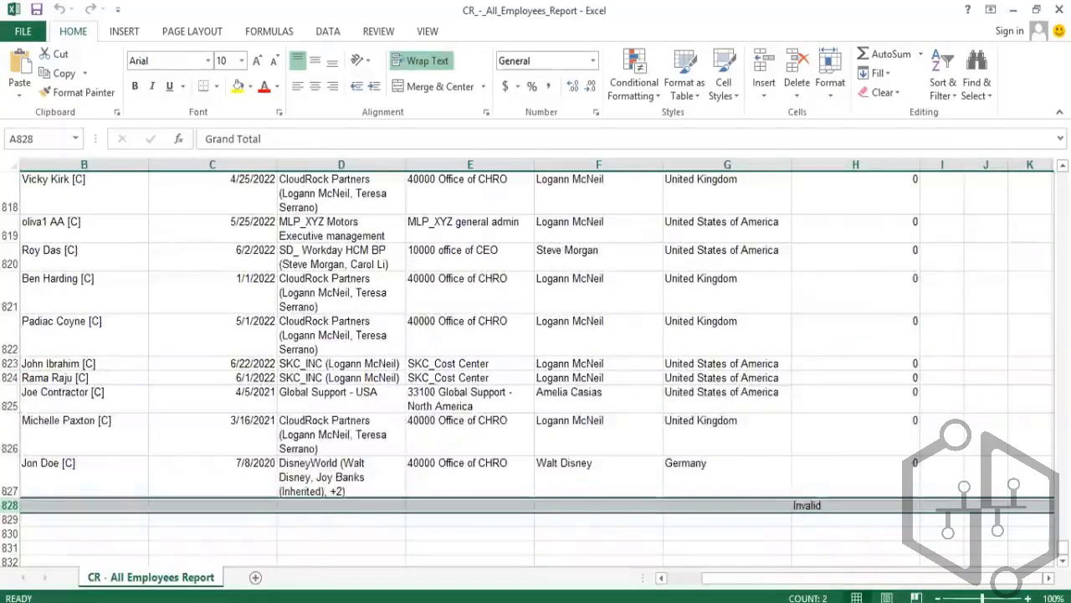
pyautogui.moveTo(1063, 548); pyautogui.dragTo(1063, 303)
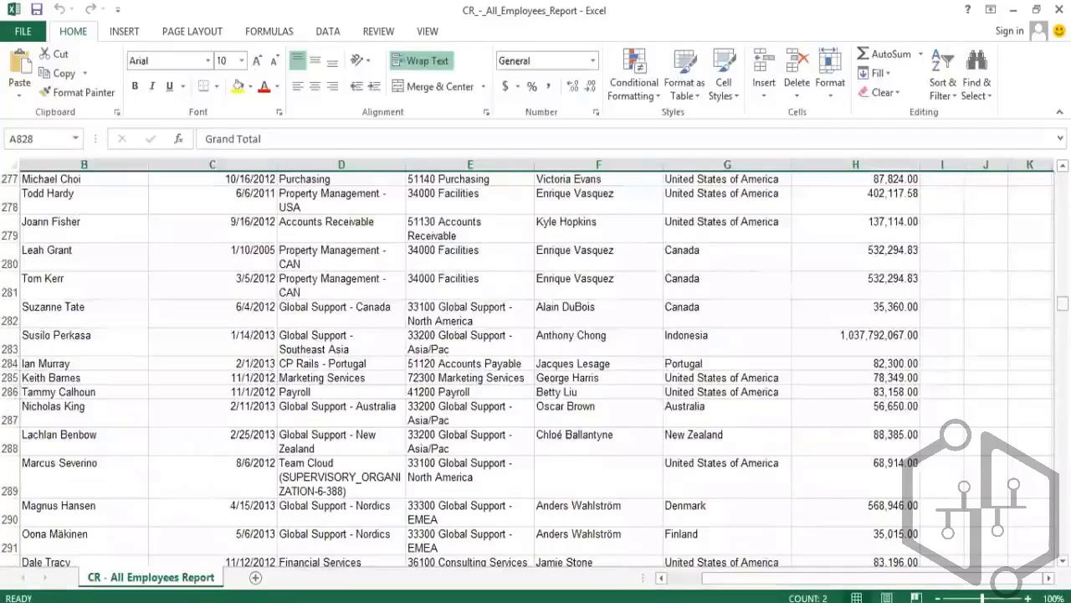
pyautogui.moveTo(1063, 303); pyautogui.dragTo(1063, 332)
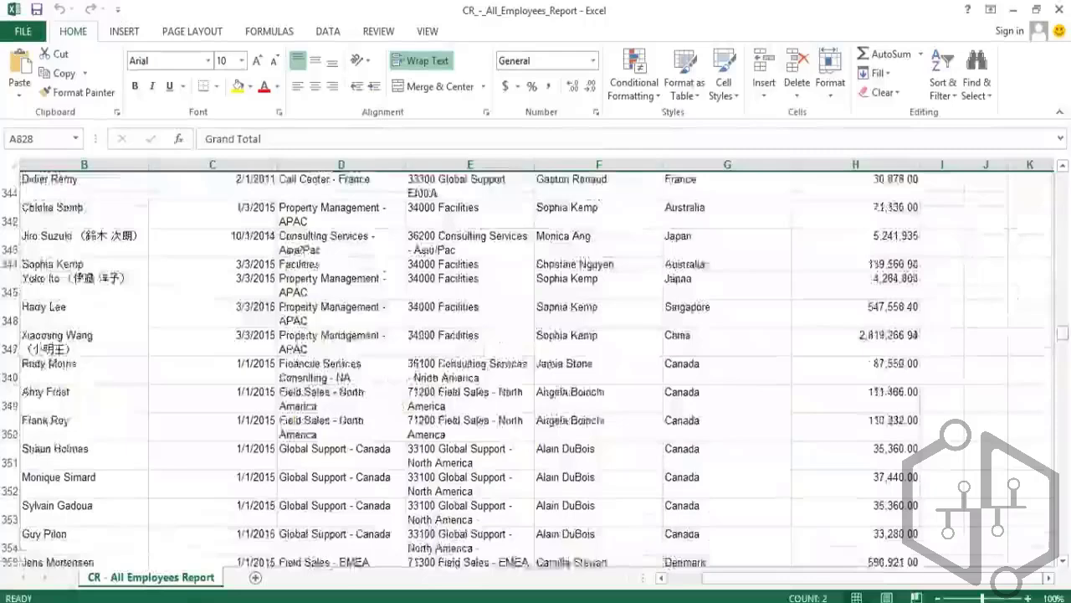
pyautogui.click(881, 161)
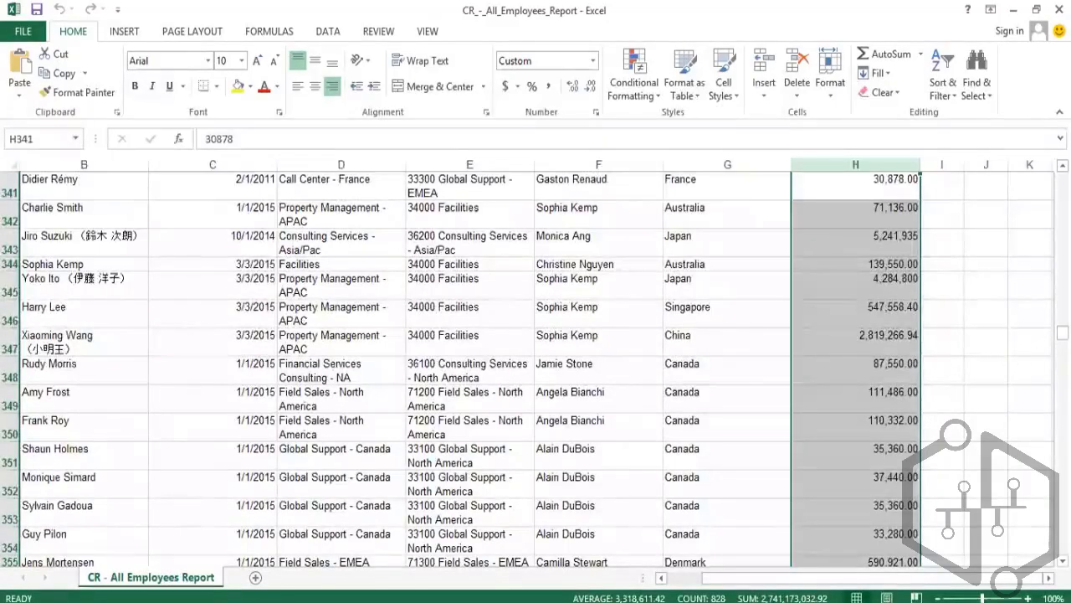
pyautogui.moveTo(1063, 332); pyautogui.dragTo(1063, 175)
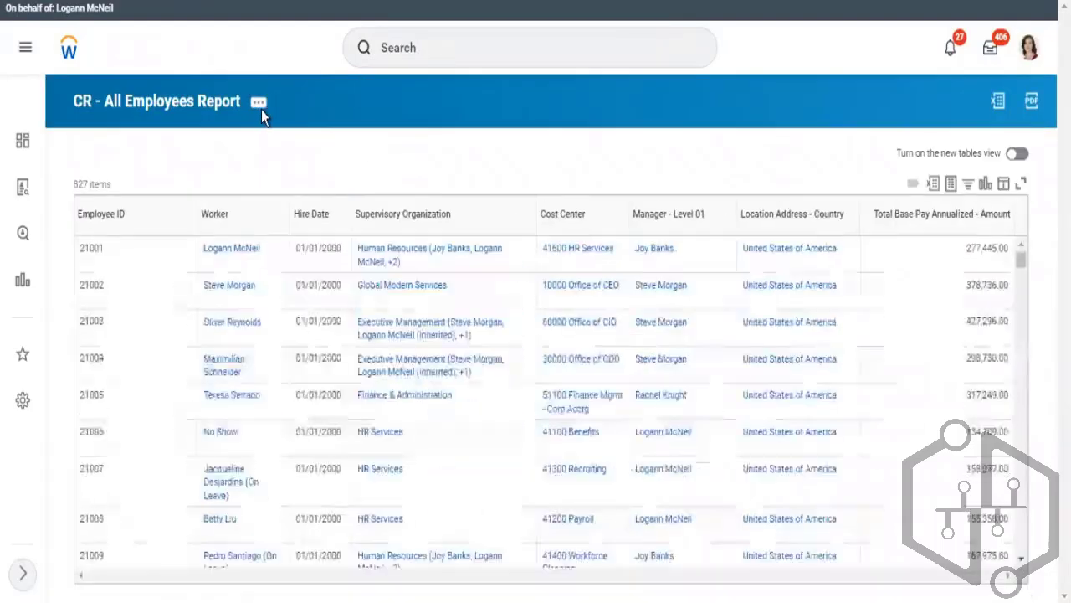
# Open the CR - All Employees Report definition for editing from its related actions
pyautogui.click(259, 104)
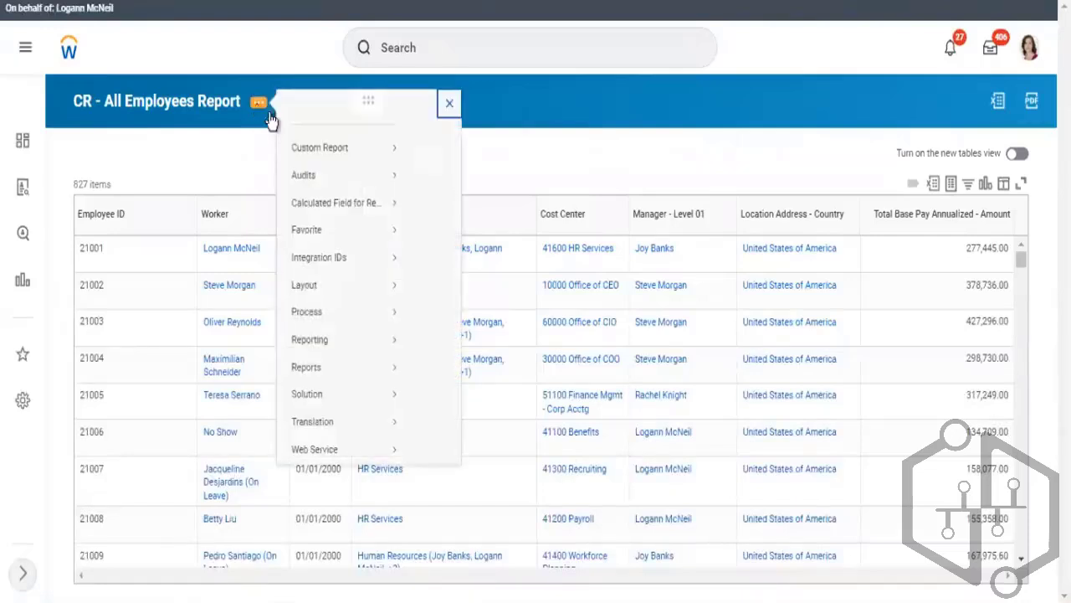
pyautogui.moveTo(301, 163)
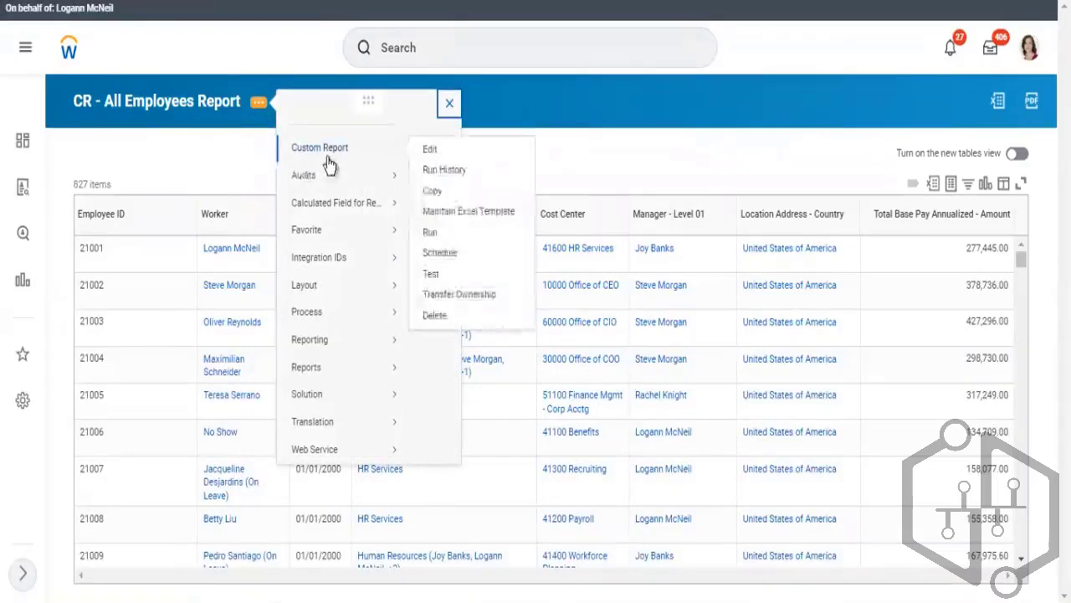
pyautogui.click(431, 150)
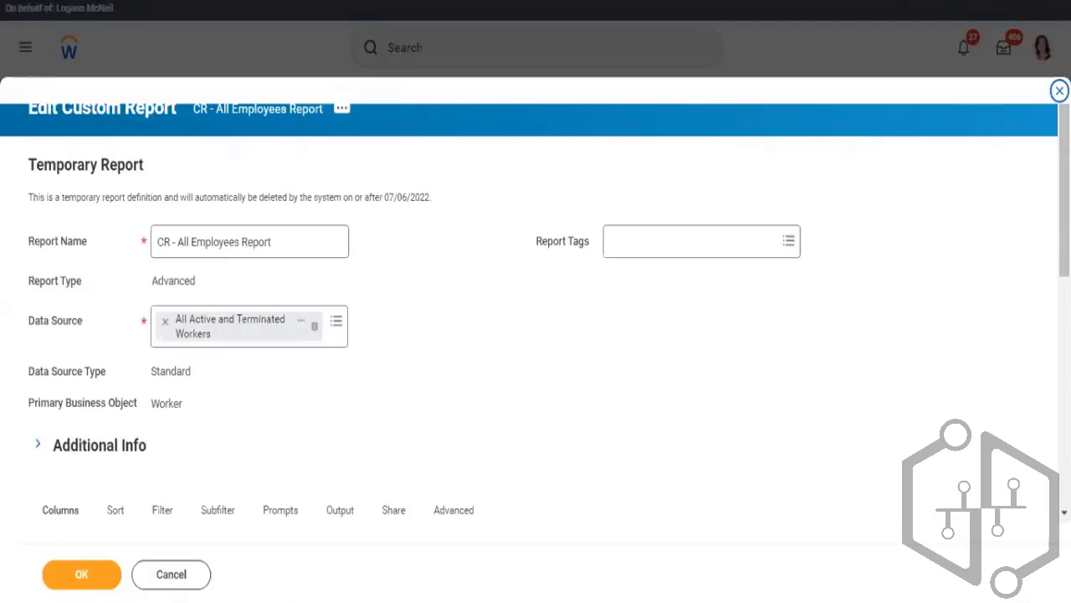
# Review the report definition's Filter tab and column list, including the summed pay column
pyautogui.scroll(-7, 1045, 327)
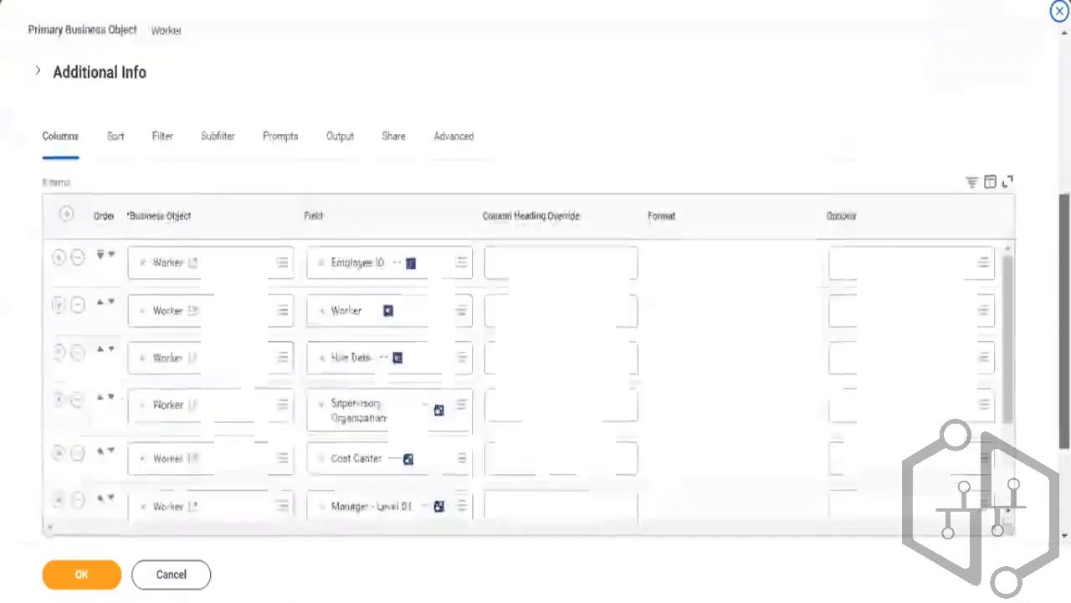
pyautogui.scroll(1, 1043, 310)
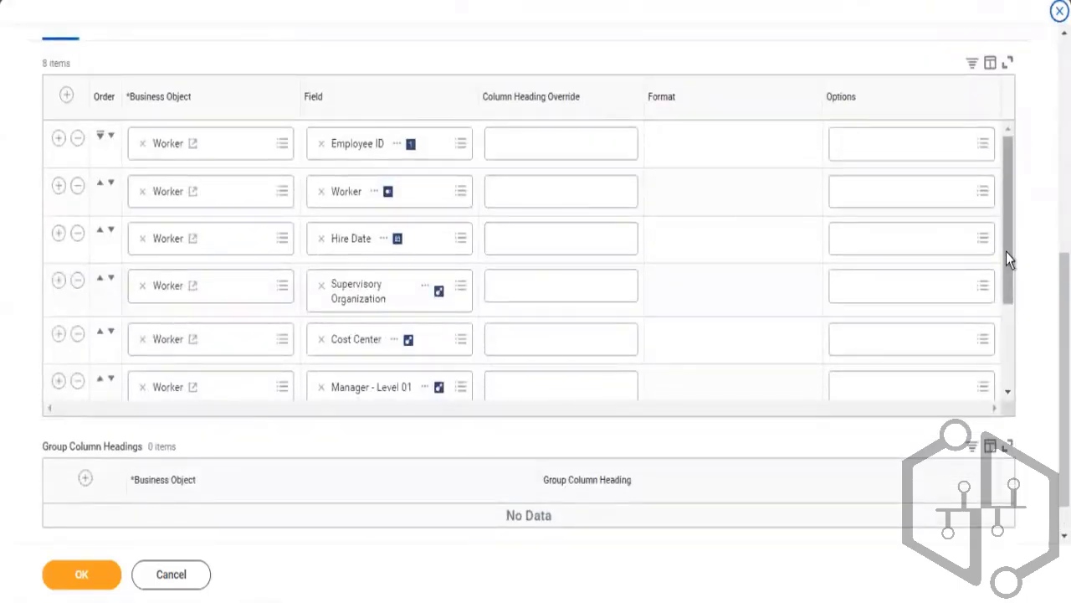
pyautogui.moveTo(1006, 251); pyautogui.dragTo(1004, 205)
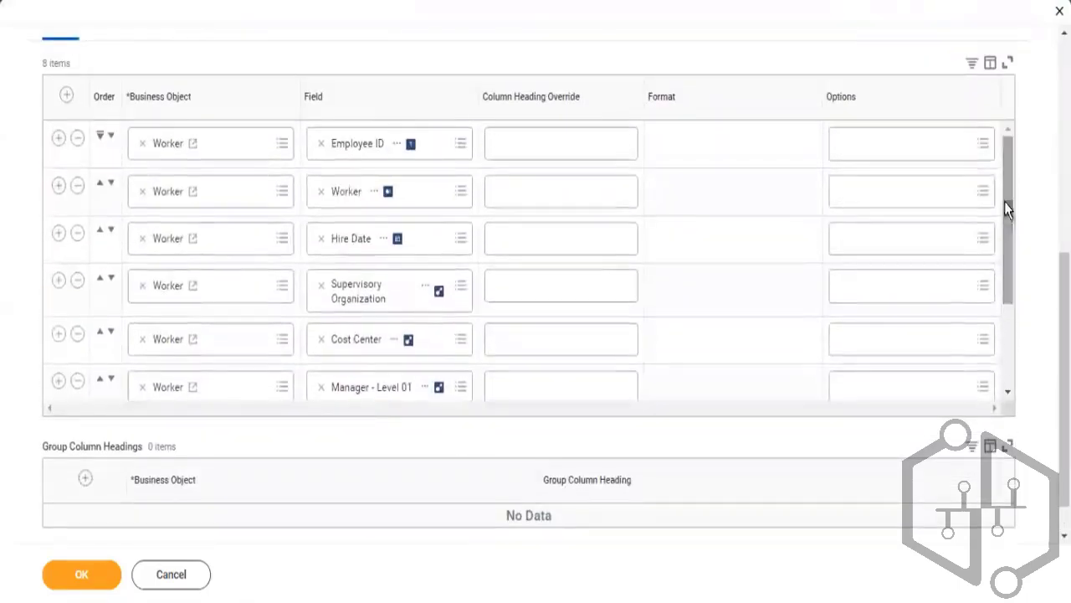
pyautogui.scroll(5, 921, 167)
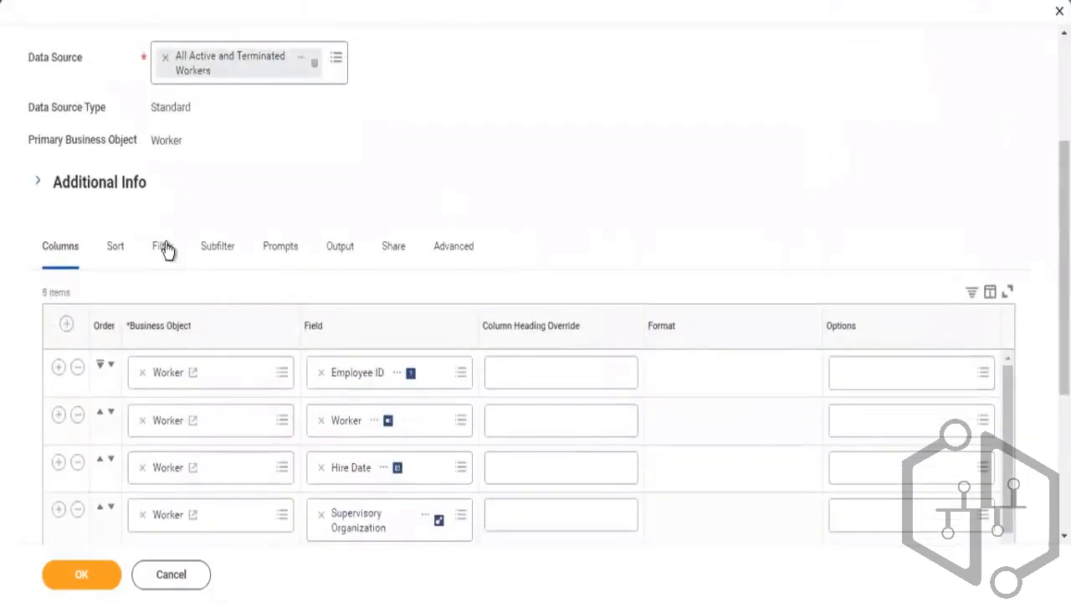
pyautogui.click(163, 248)
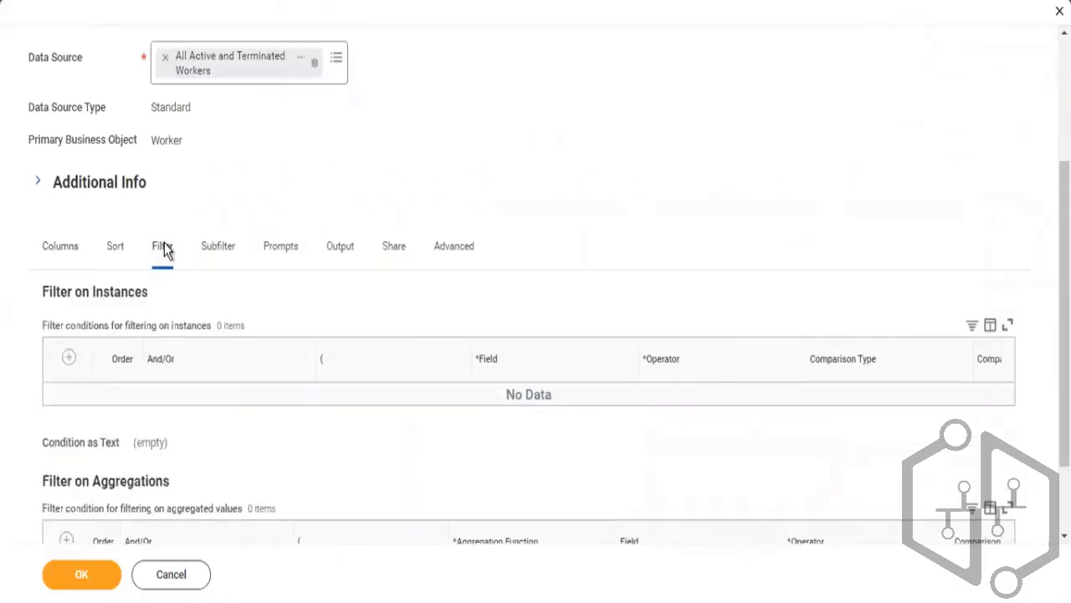
pyautogui.click(69, 359)
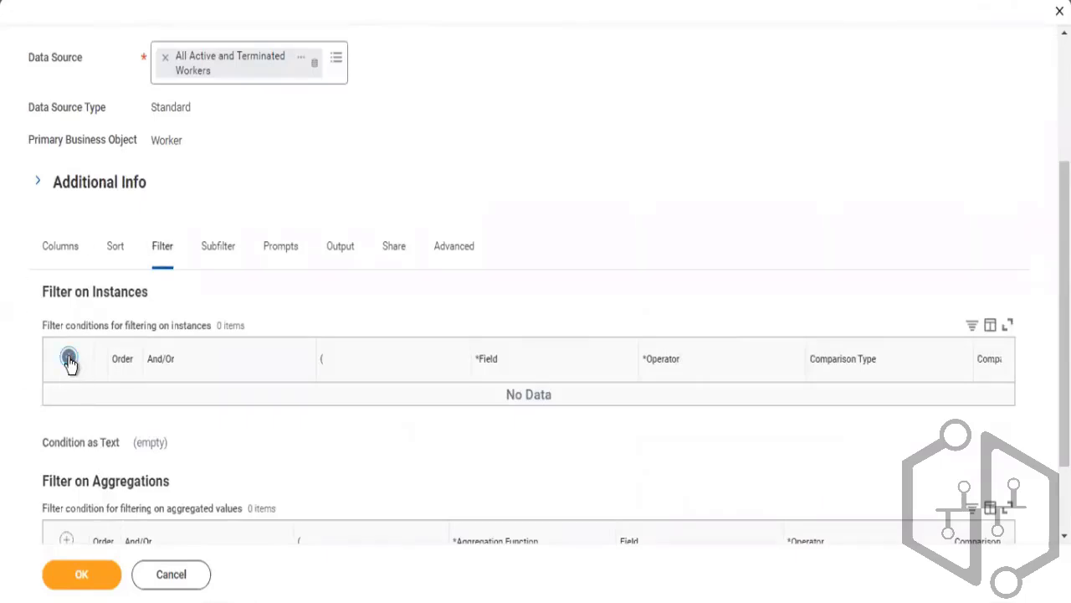
pyautogui.click(62, 249)
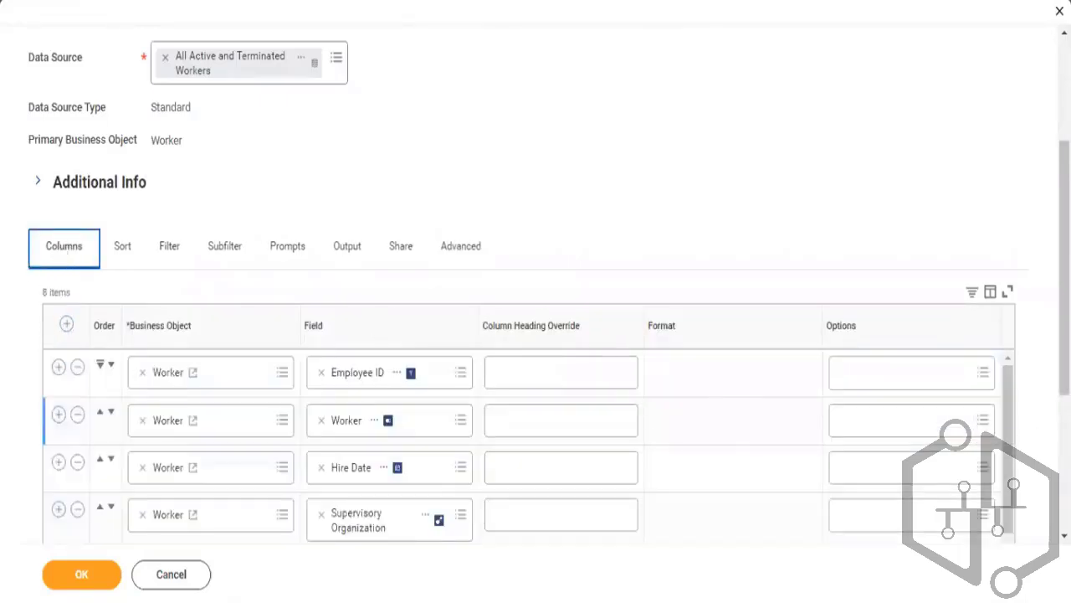
pyautogui.scroll(-3, 900, 410)
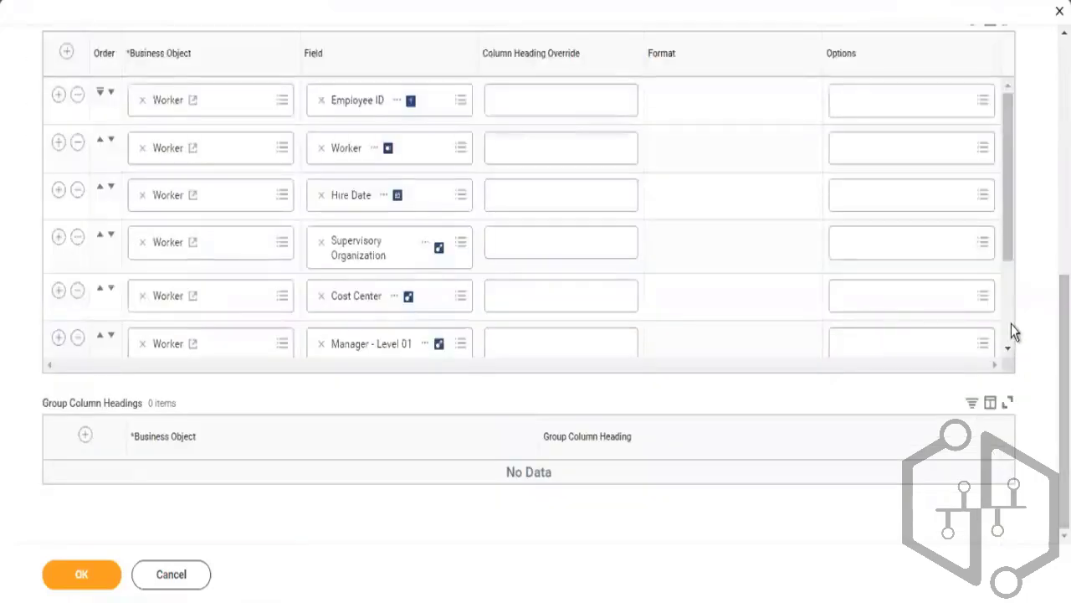
pyautogui.scroll(-3, 1011, 324)
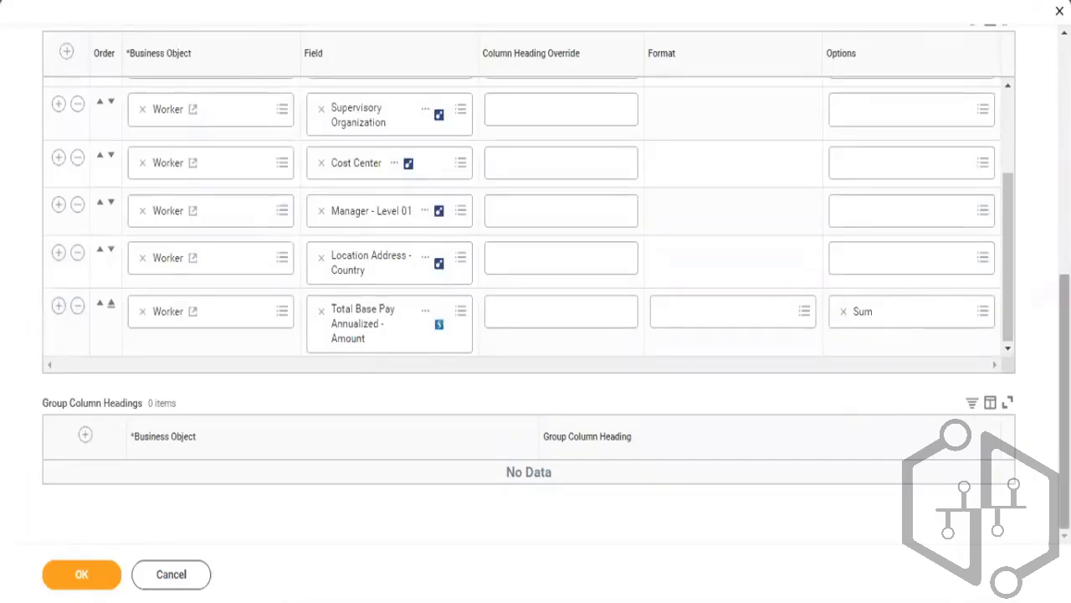
# Add an instance filter on the Location Address - Country field in the report definition
pyautogui.scroll(3, 476, 247)
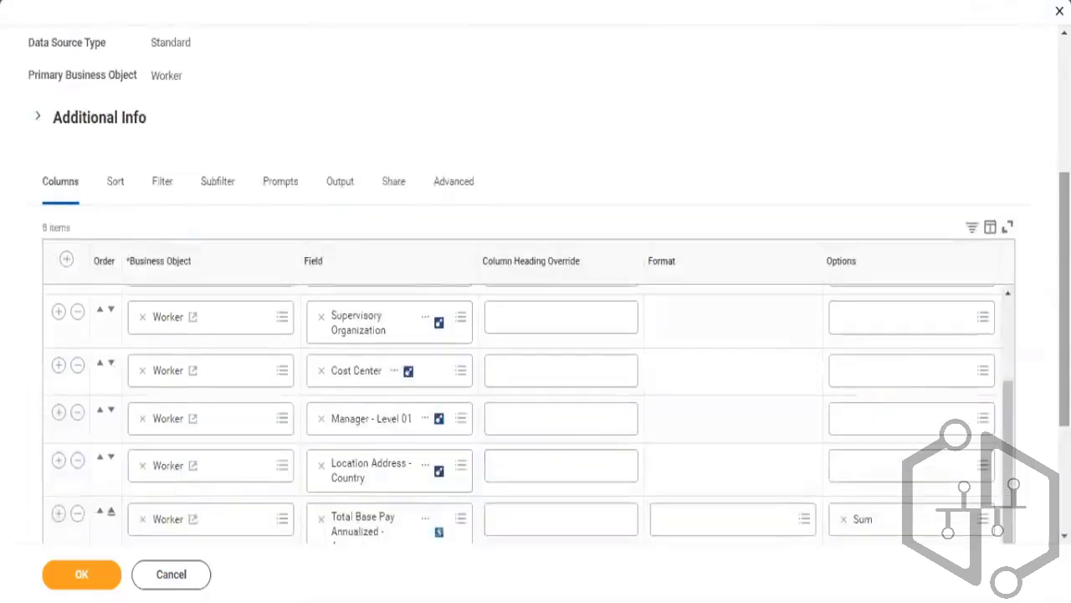
pyautogui.click(161, 191)
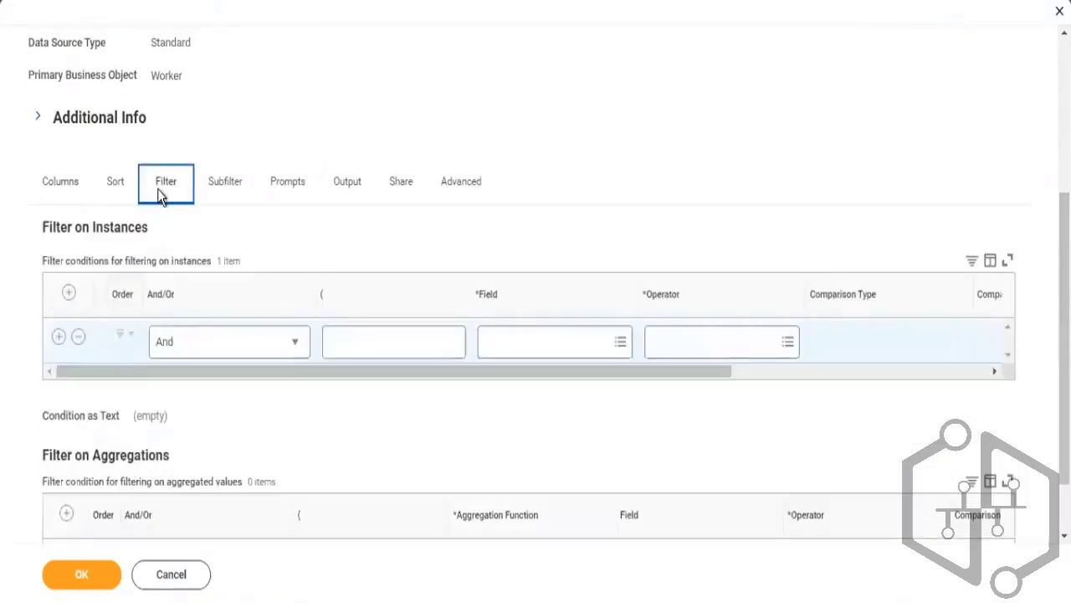
pyautogui.click(544, 343)
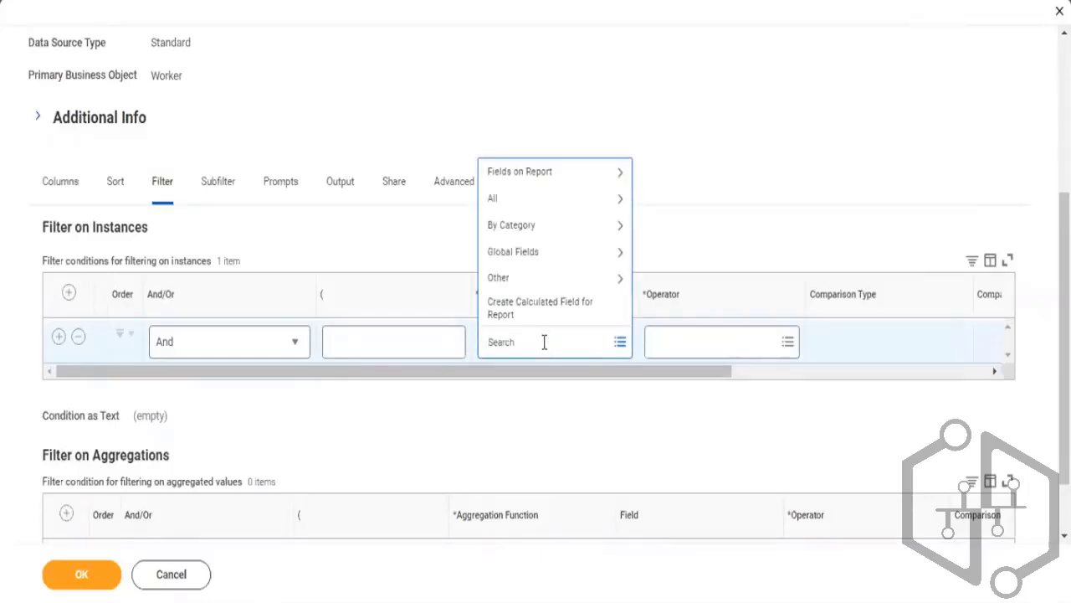
pyautogui.write('location')
pyautogui.press('BackSpace')
pyautogui.press('BackSpace')
pyautogui.press('BackSpace')
pyautogui.write('location add')
pyautogui.press('BackSpace')
pyautogui.write('ou')
pyautogui.write('ynt')
pyautogui.doubleClick(567, 345)
pyautogui.click(592, 343)
pyautogui.press('BackSpace')
pyautogui.press('BackSpace')
pyautogui.write('try')
pyautogui.press('Return')
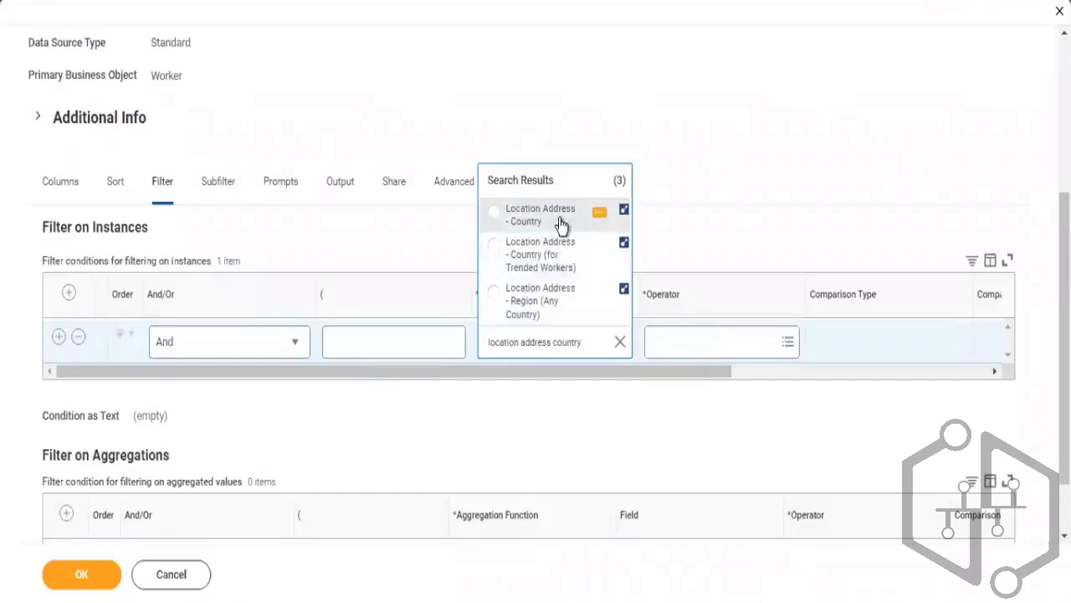
pyautogui.press('Return')
# Set the filter operator to in the selection list with Canada as the comparison value, and save the definition
pyautogui.click(692, 351)
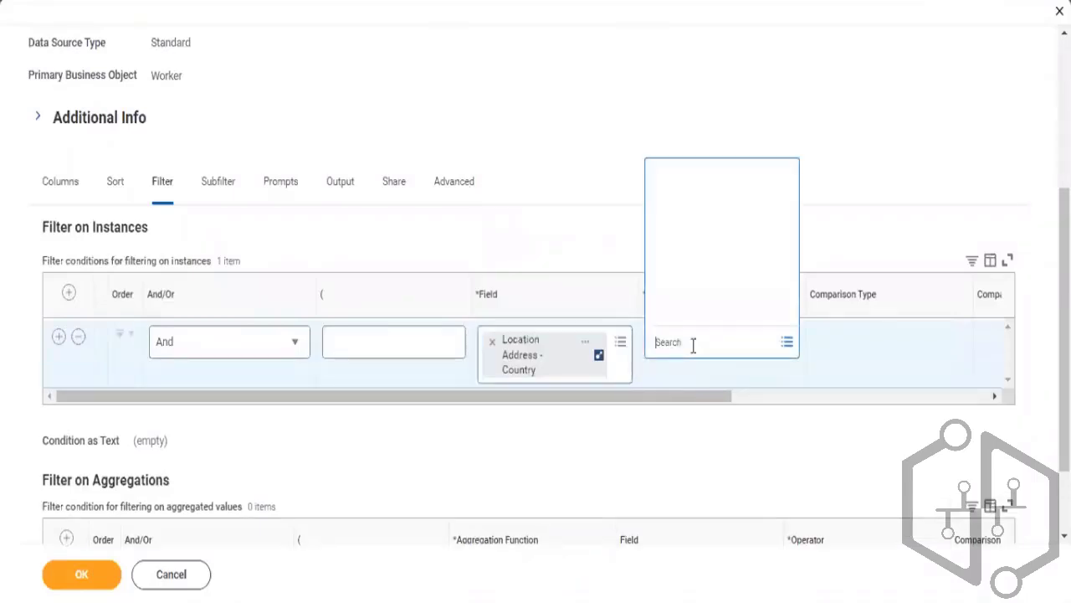
pyautogui.click(682, 287)
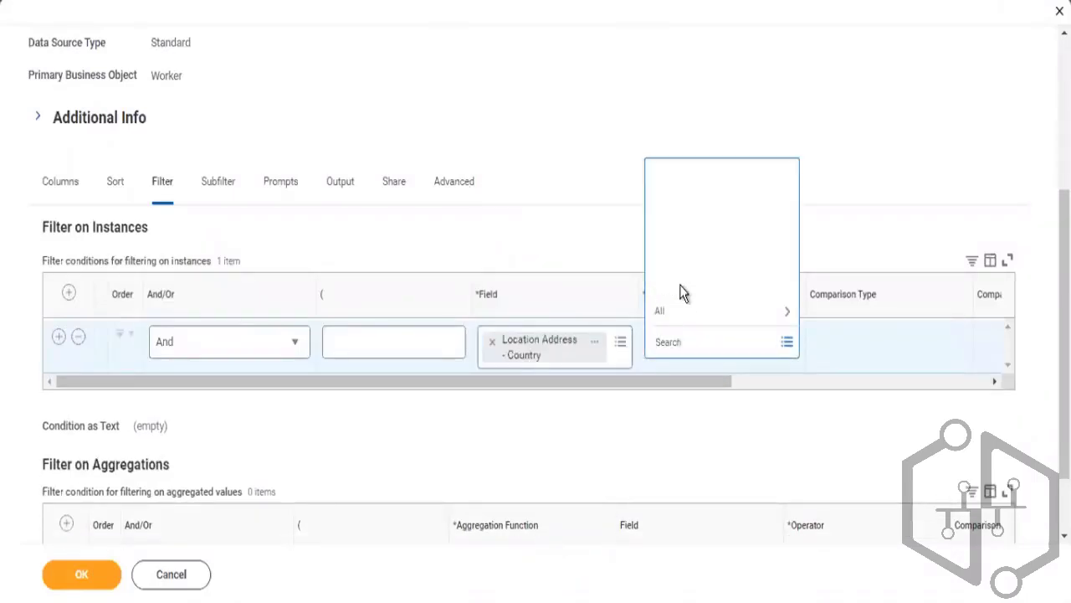
pyautogui.click(701, 240)
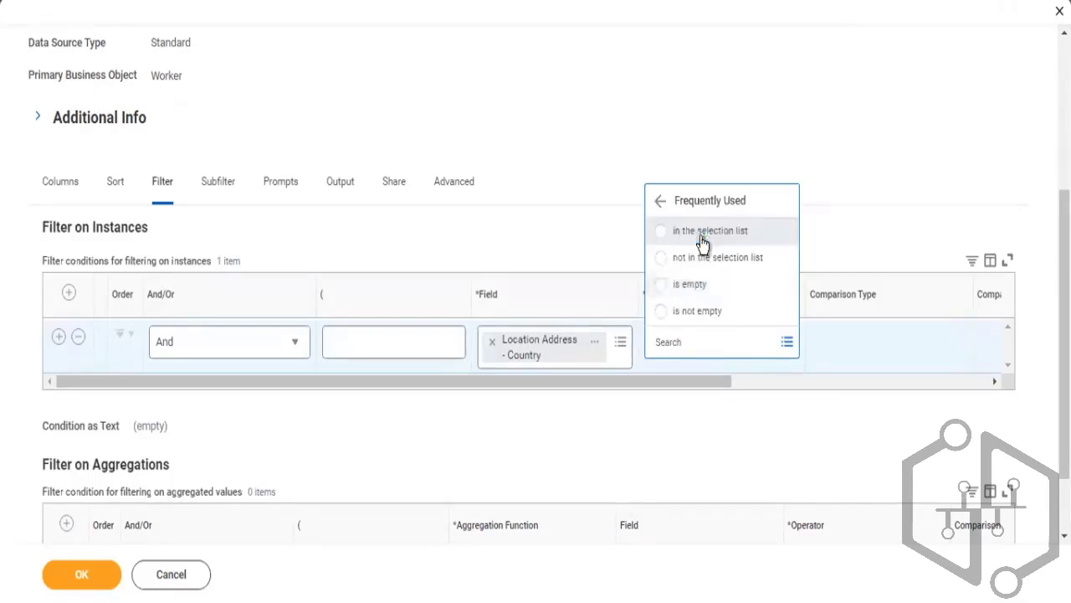
pyautogui.moveTo(696, 383); pyautogui.dragTo(819, 378)
pyautogui.click(843, 350)
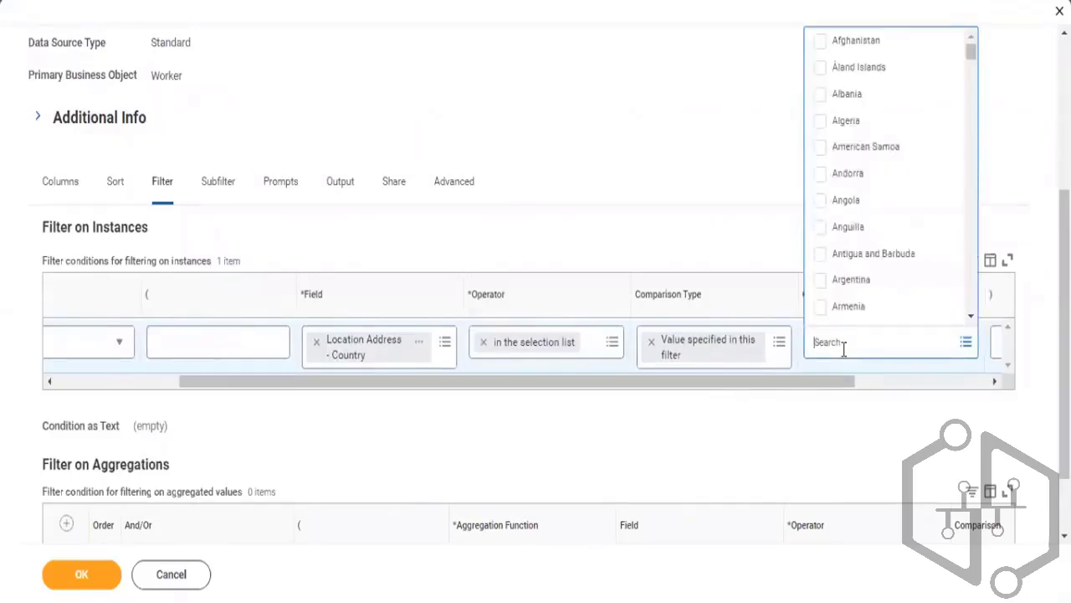
pyautogui.write('canada')
pyautogui.press('Return')
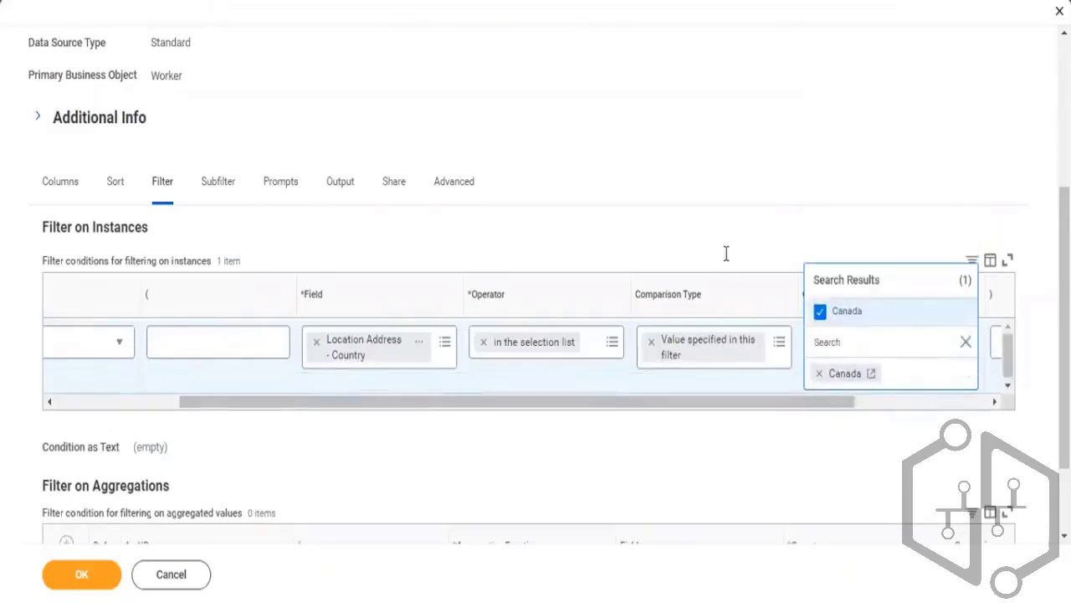
pyautogui.click(728, 241)
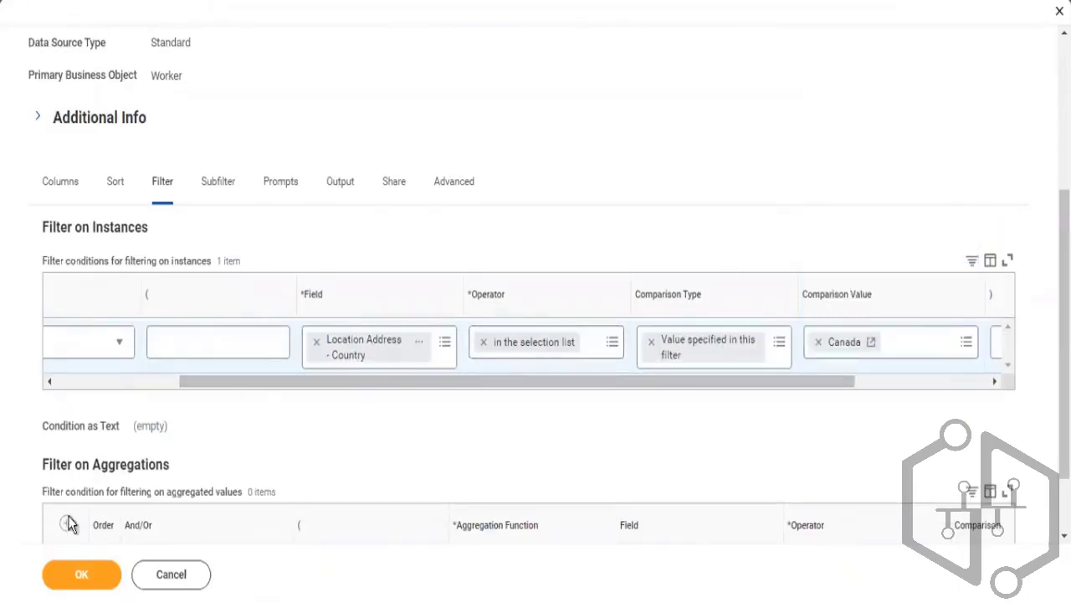
pyautogui.click(91, 576)
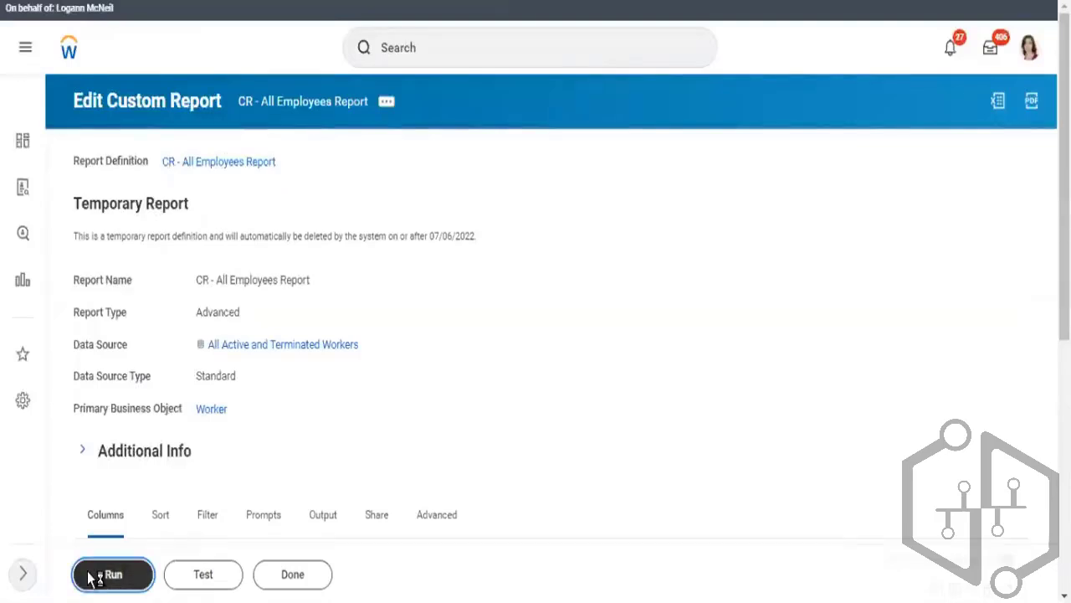
# Test the report and examine the Grand Total row of the Total Base Pay Annualized - Amount column
pyautogui.click(198, 578)
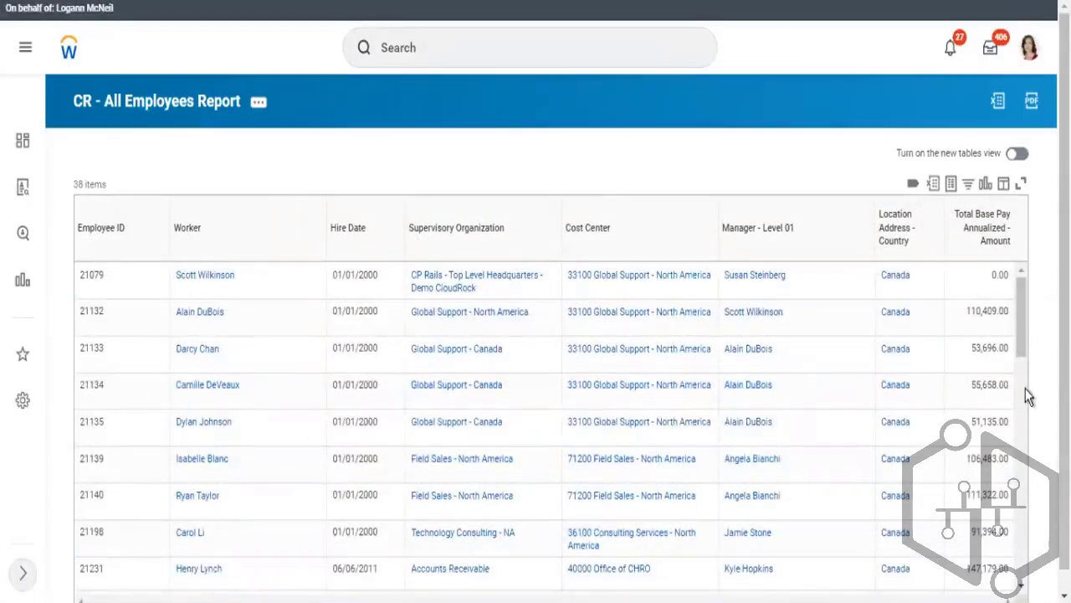
pyautogui.moveTo(1022, 314); pyautogui.dragTo(1022, 540)
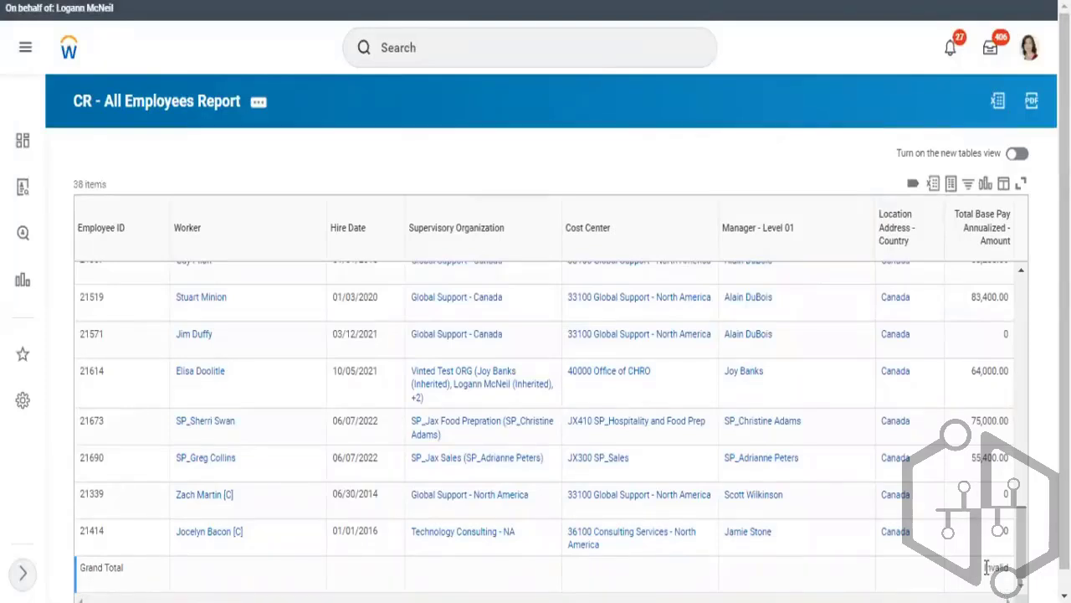
pyautogui.moveTo(986, 567); pyautogui.dragTo(1015, 576)
pyautogui.hotkey('ctrl', 'a')
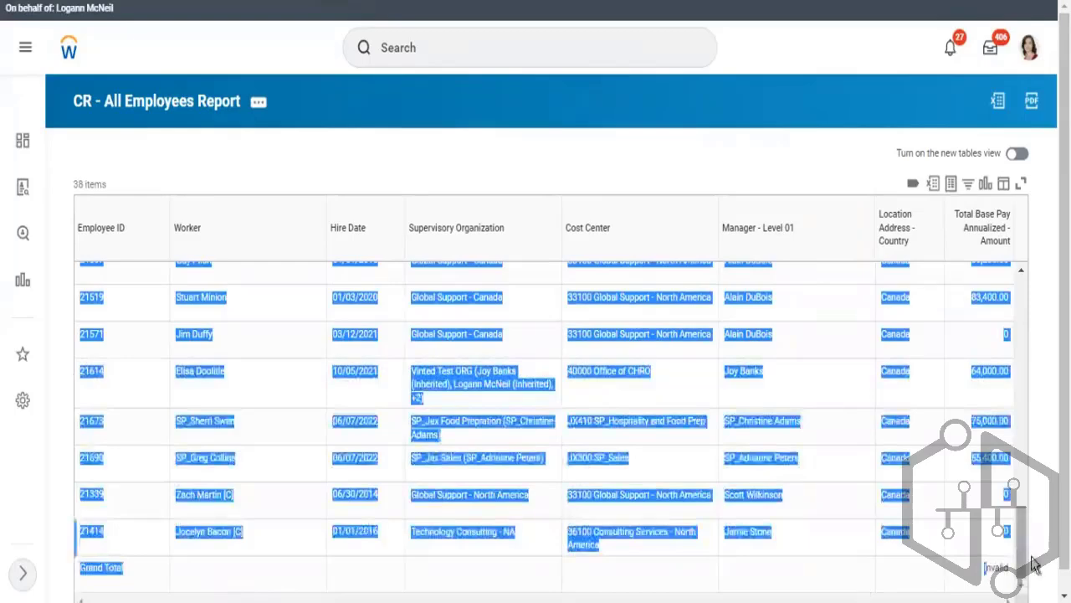
pyautogui.scroll(-1, 861, 586)
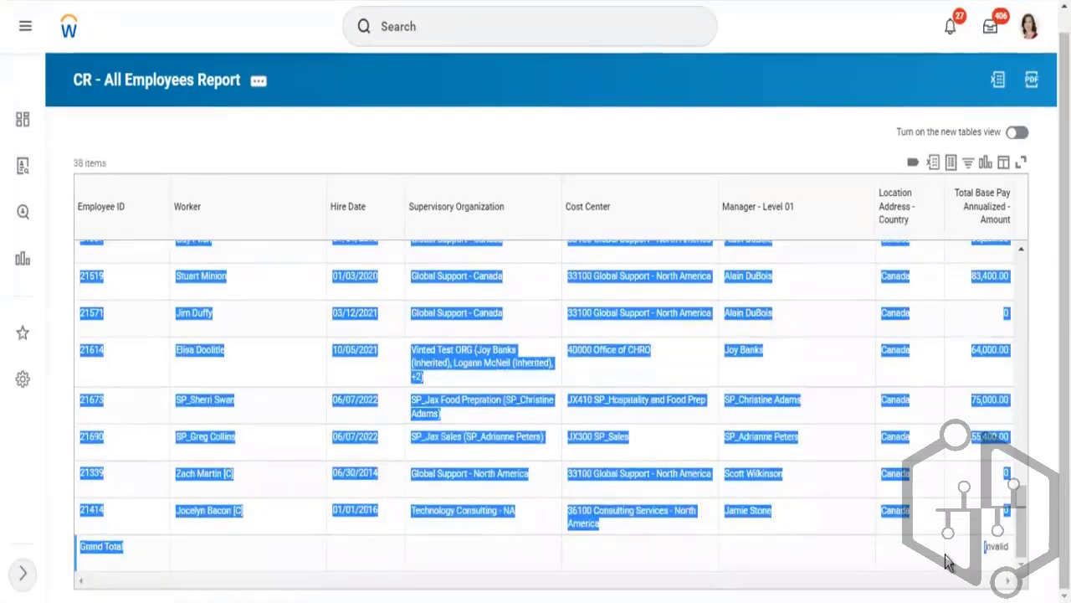
pyautogui.click(994, 551)
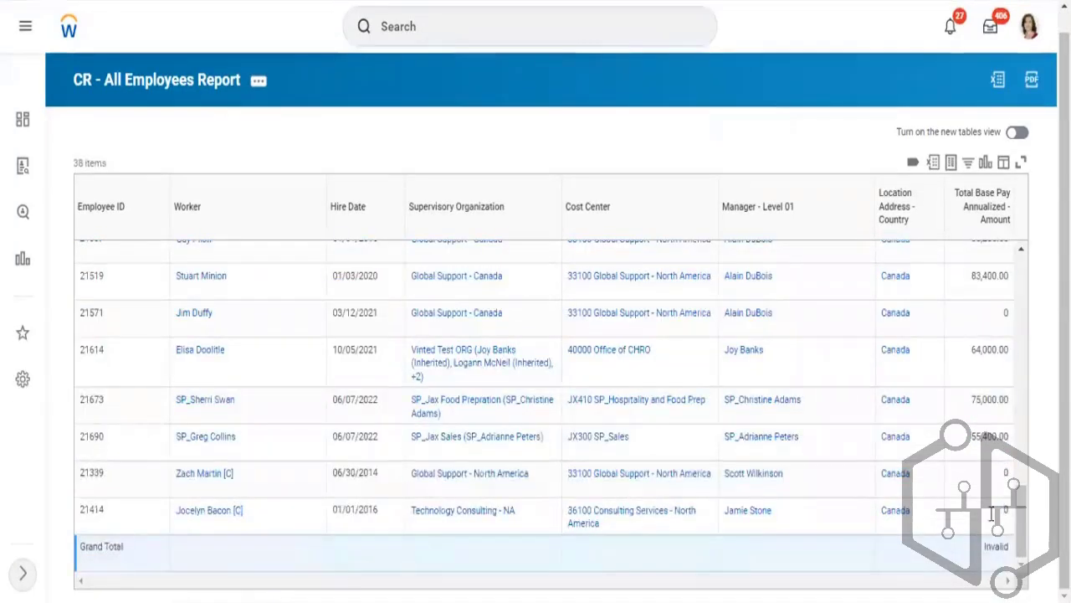
# Open the CR - All Employees Report definition for editing from its related actions
pyautogui.click(202, 81)
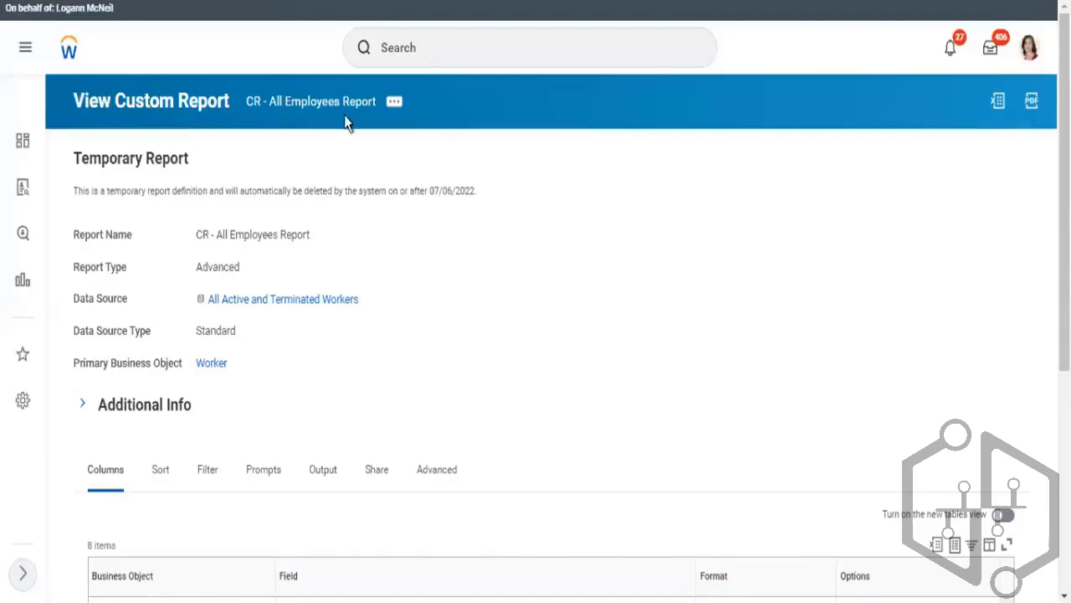
pyautogui.click(394, 105)
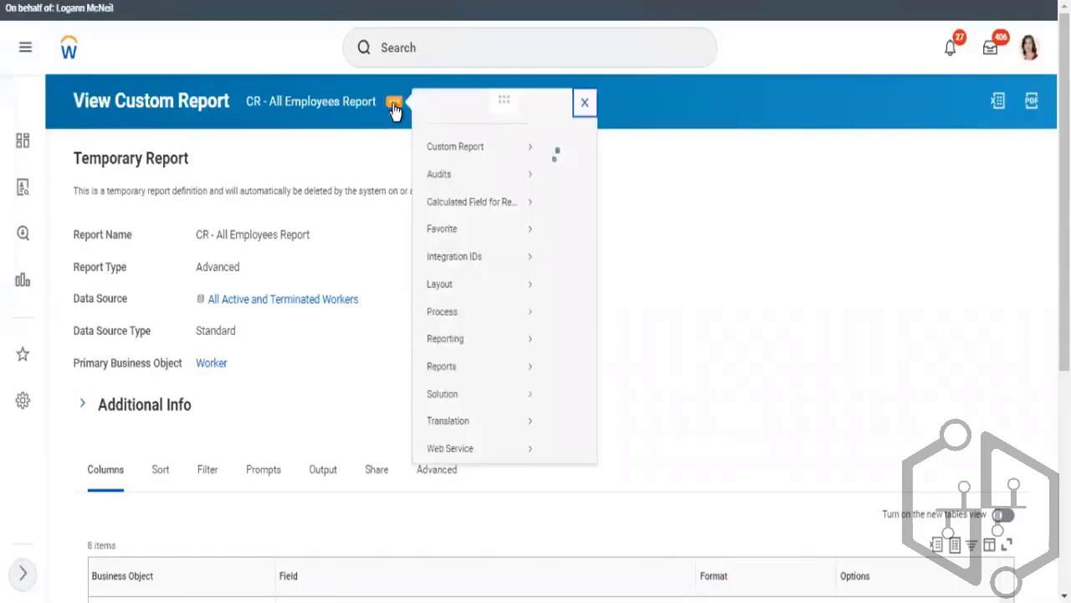
pyautogui.moveTo(463, 174)
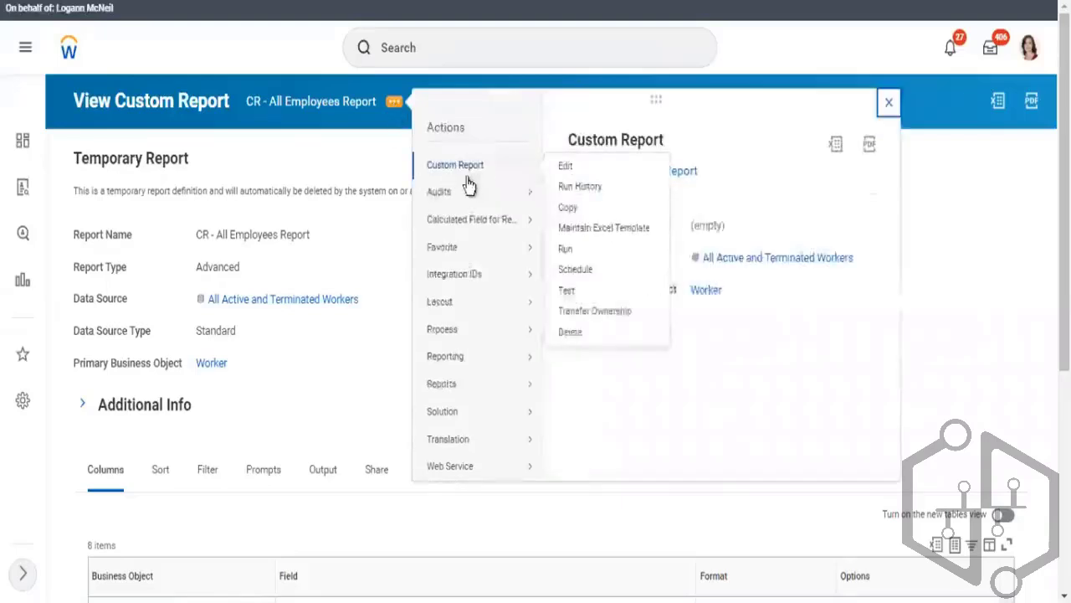
pyautogui.click(563, 168)
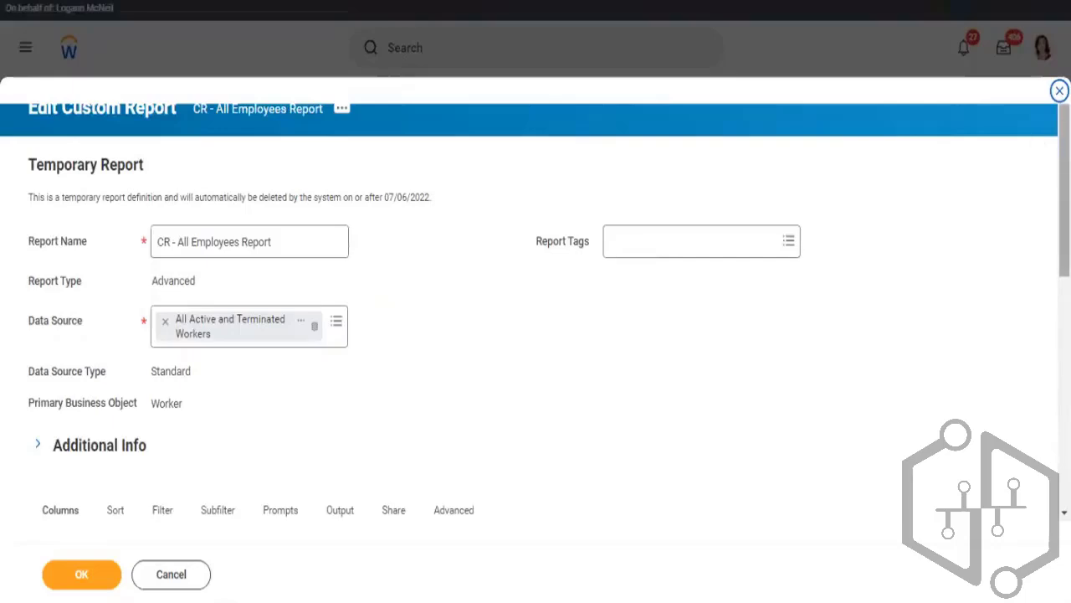
# Remove the Sum option from the Total Base Pay Annualized - Amount column and try to save the report
pyautogui.scroll(-5, 536, 335)
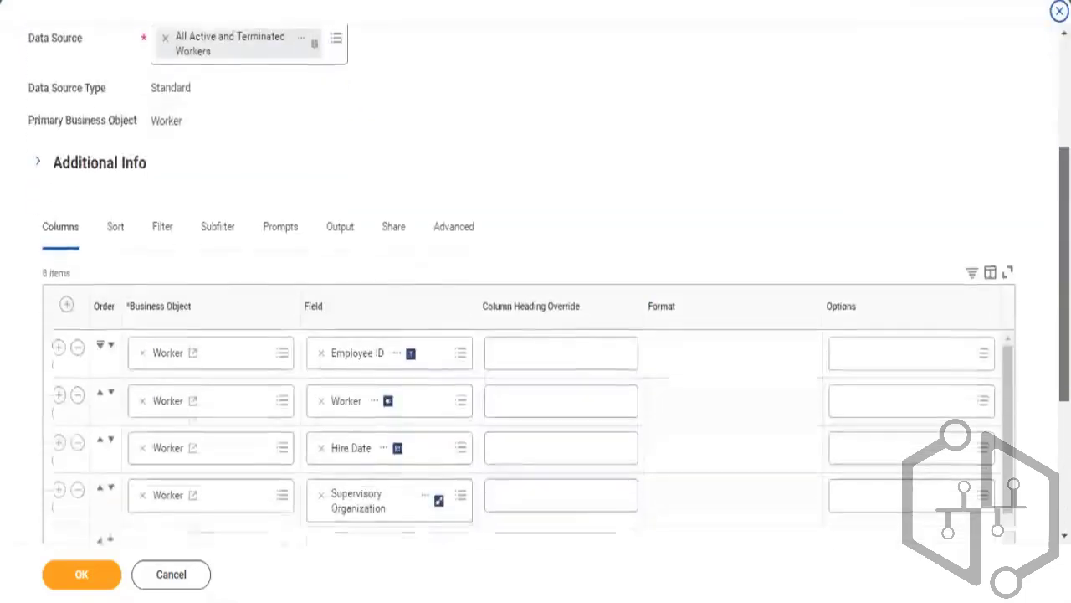
pyautogui.scroll(-2, 535, 334)
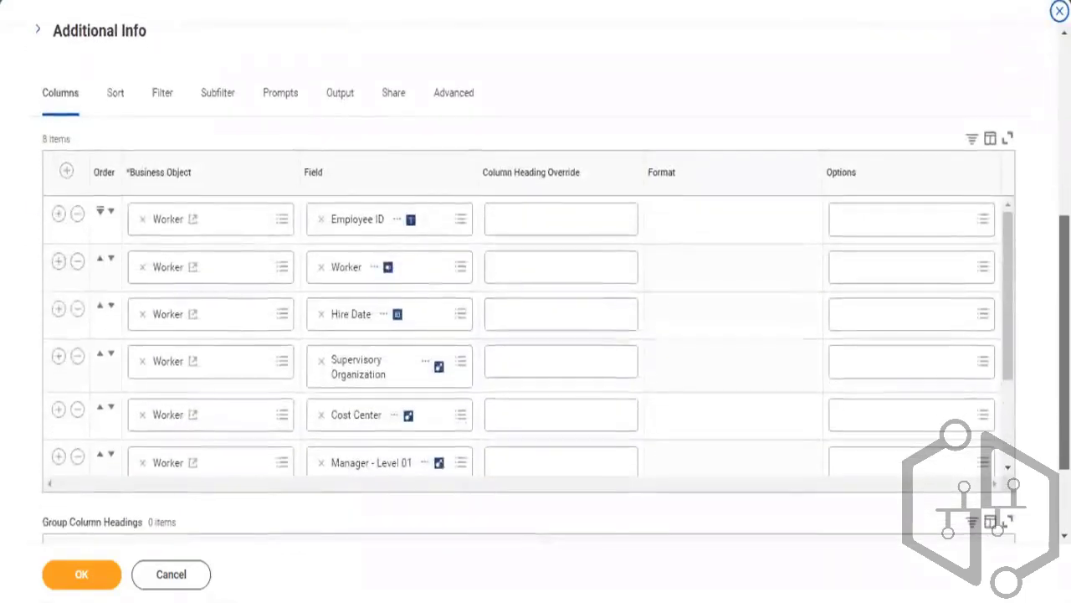
pyautogui.scroll(-2, 1006, 229)
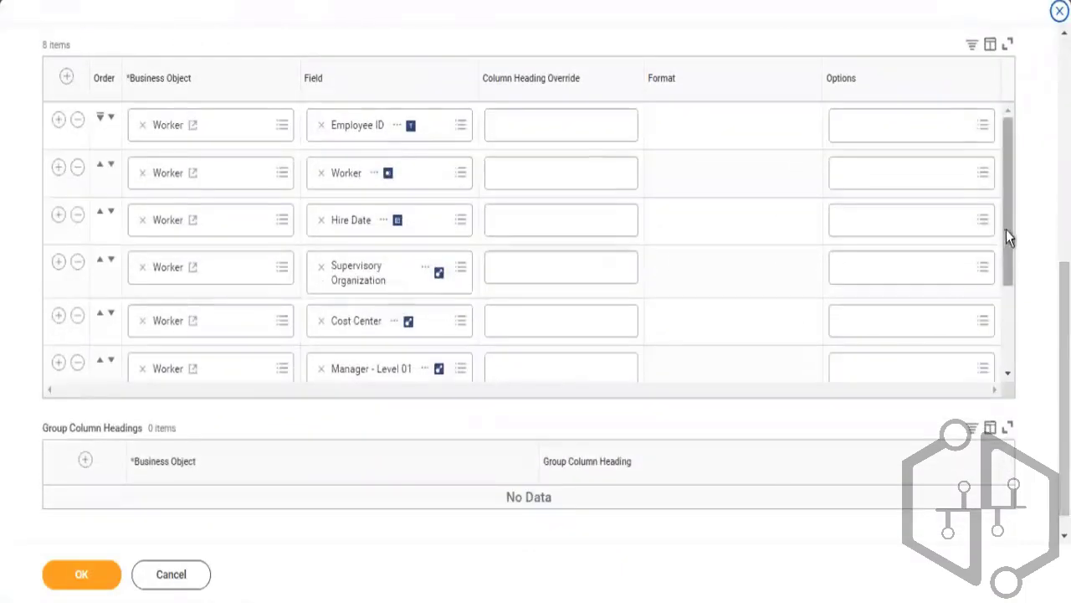
pyautogui.moveTo(1006, 229); pyautogui.dragTo(1004, 356)
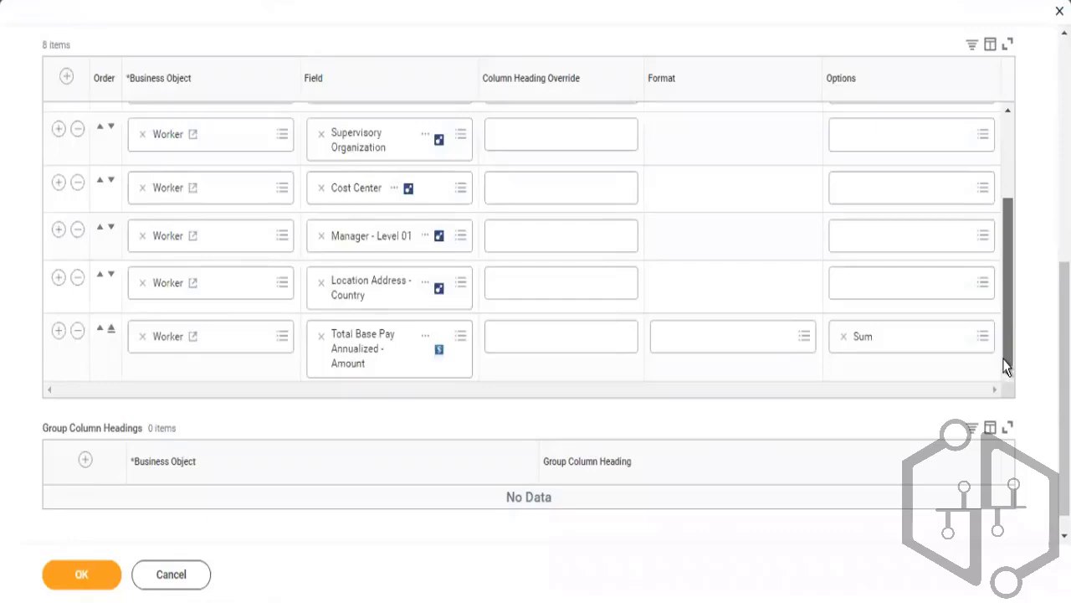
pyautogui.click(933, 331)
pyautogui.click(893, 283)
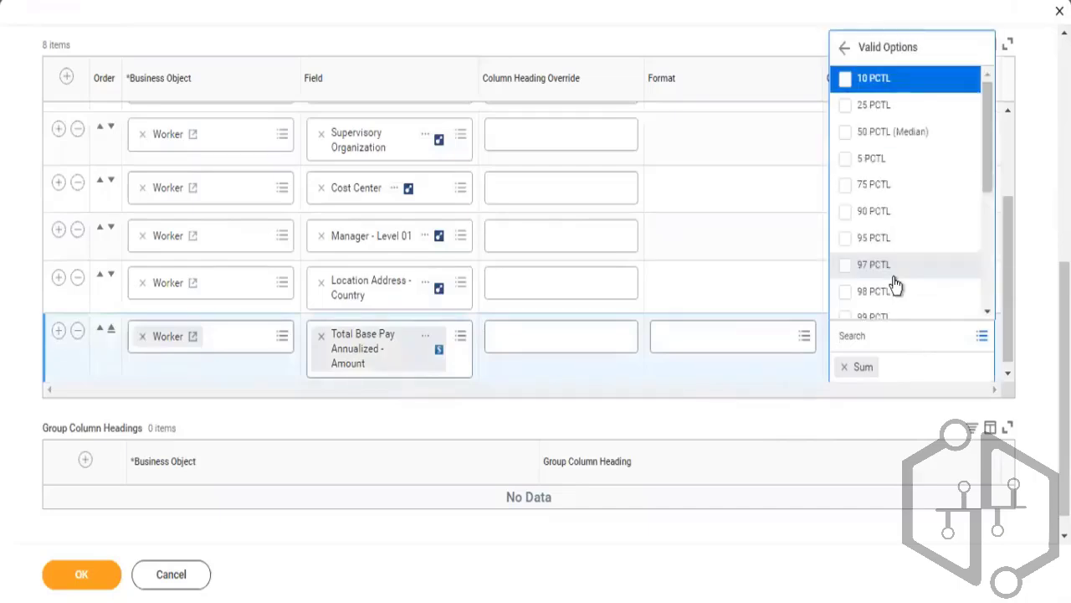
pyautogui.moveTo(990, 131); pyautogui.dragTo(994, 283)
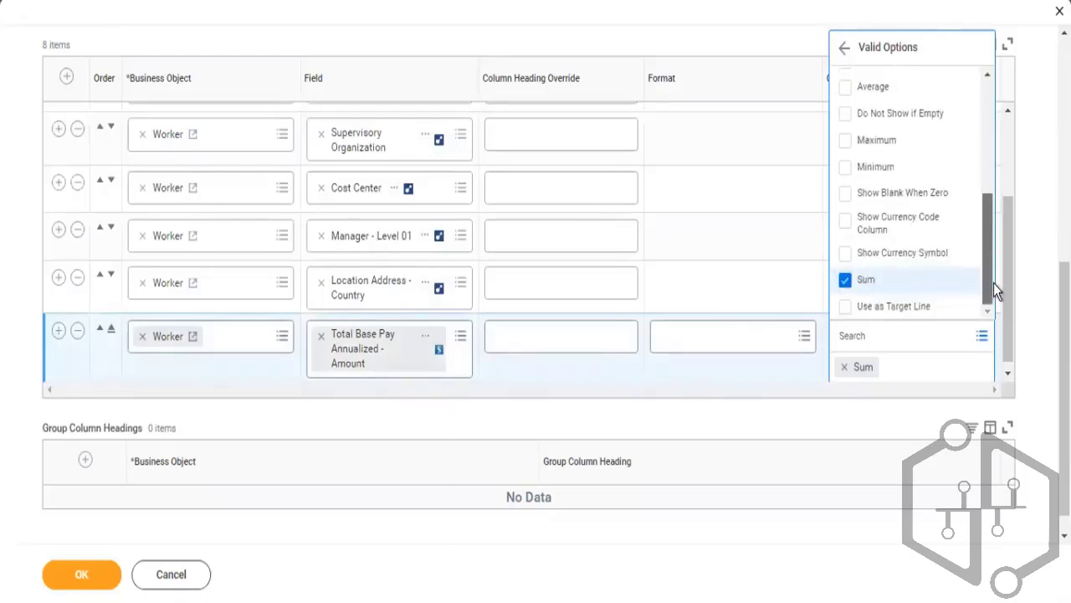
pyautogui.click(848, 283)
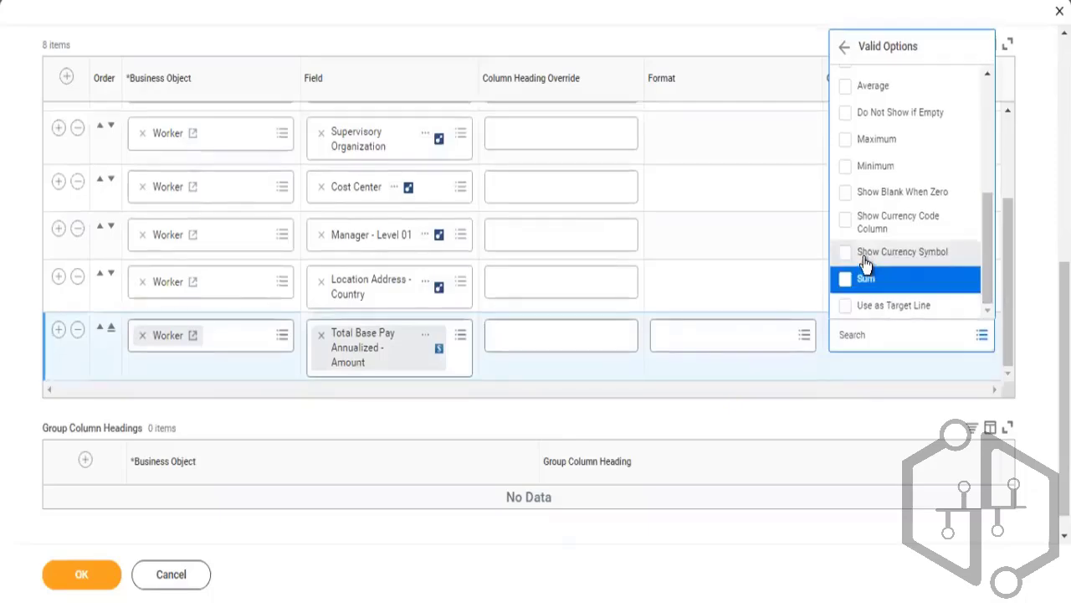
pyautogui.click(610, 389)
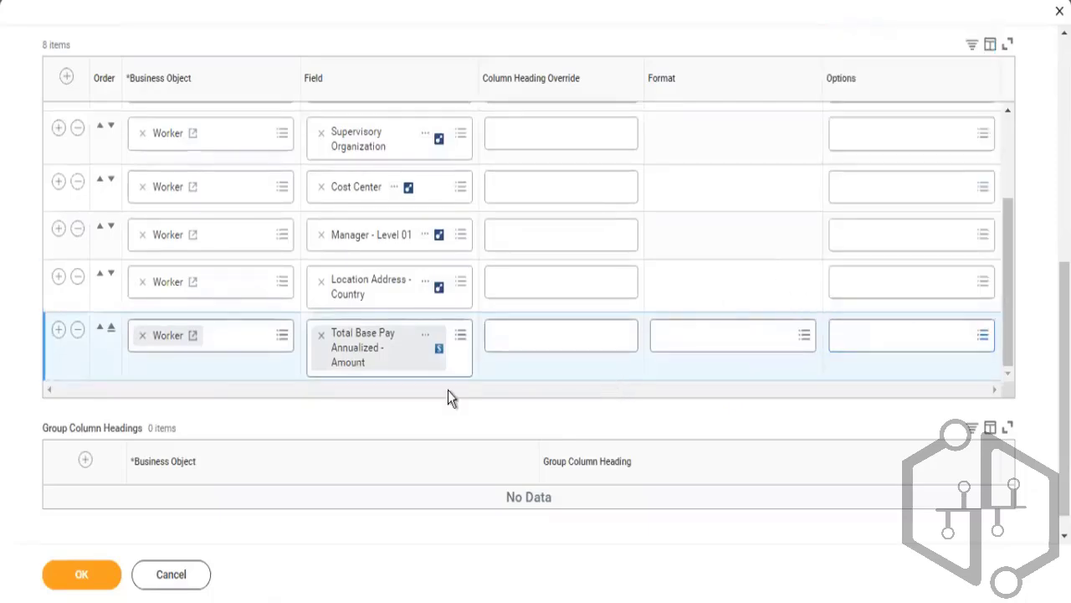
pyautogui.click(93, 581)
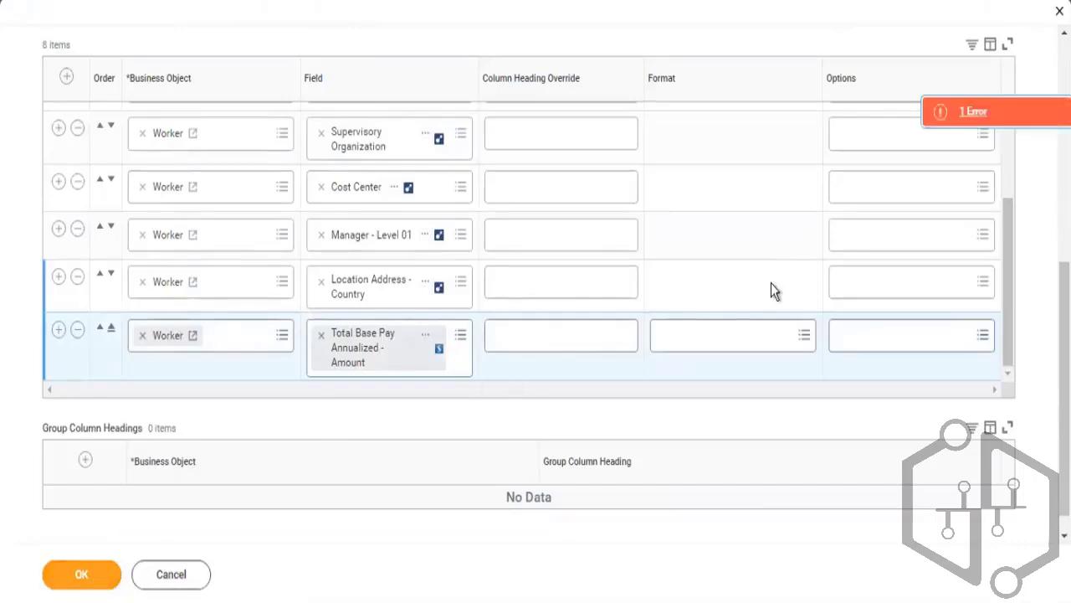
# Reapply the Sum option to the Total Base Pay Annualized - Amount column after reading the error details
pyautogui.click(977, 112)
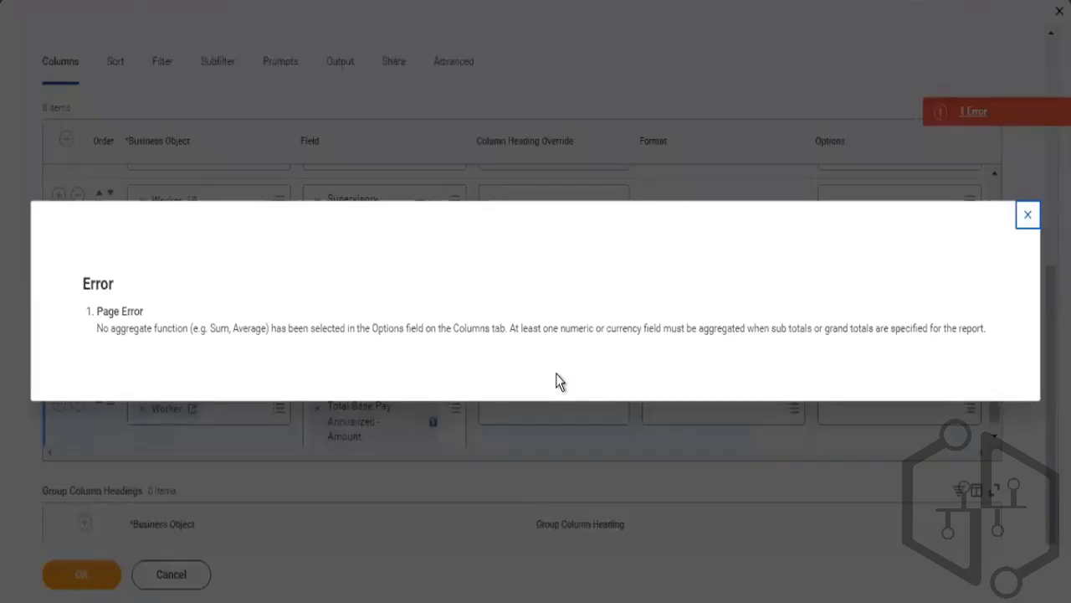
pyautogui.click(1027, 219)
pyautogui.click(942, 393)
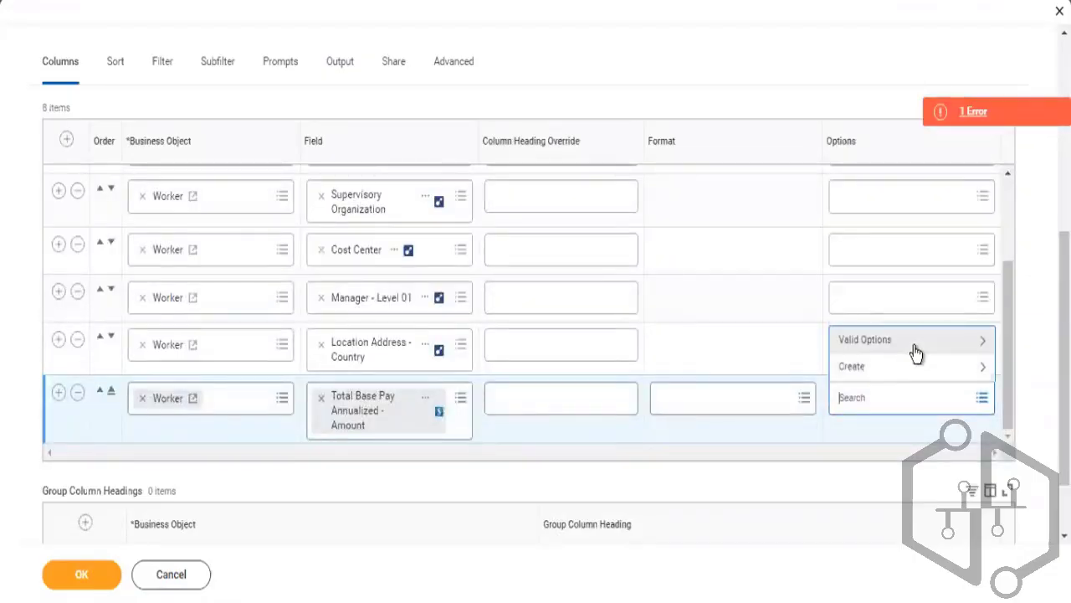
pyautogui.click(915, 352)
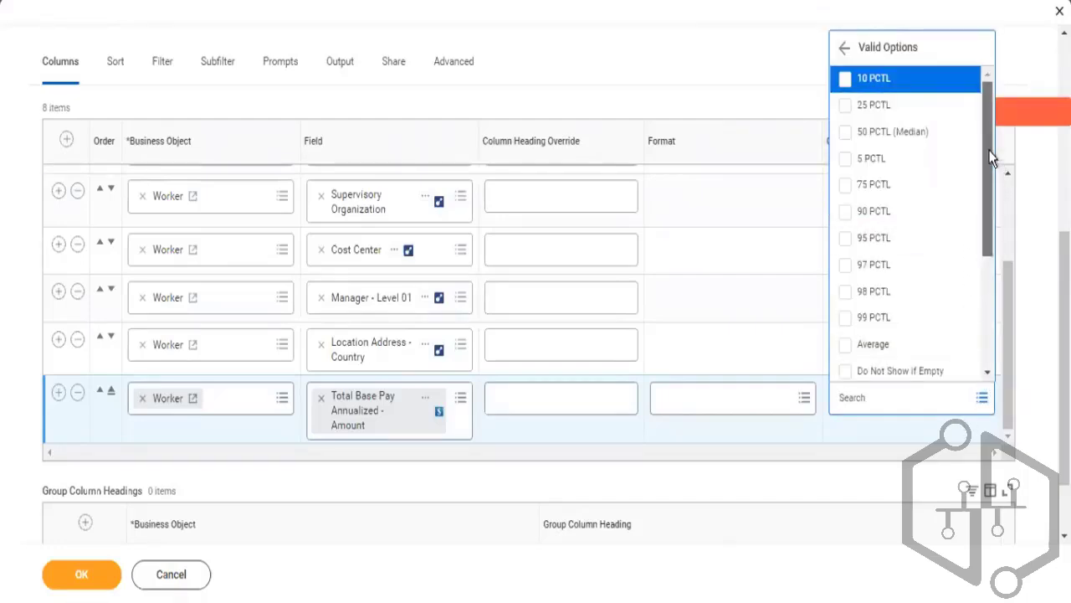
pyautogui.moveTo(990, 159); pyautogui.dragTo(981, 319)
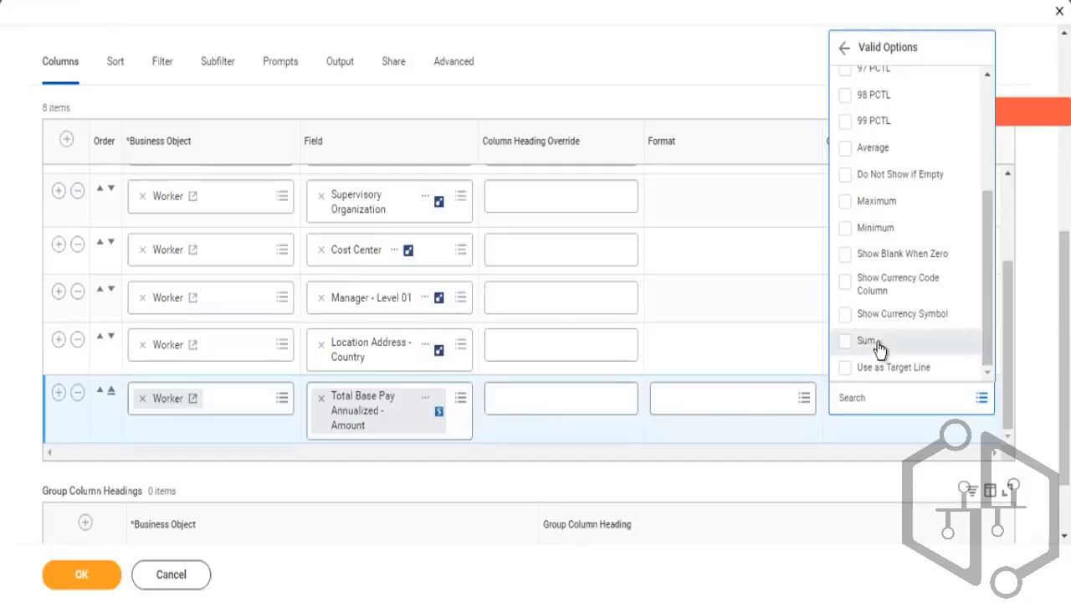
pyautogui.click(875, 341)
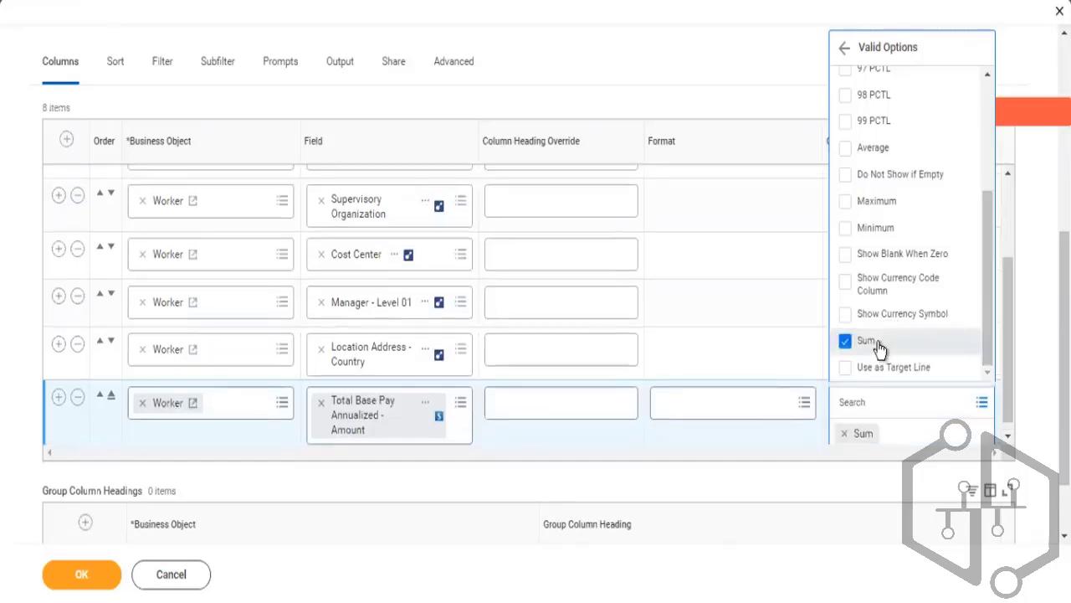
pyautogui.click(383, 484)
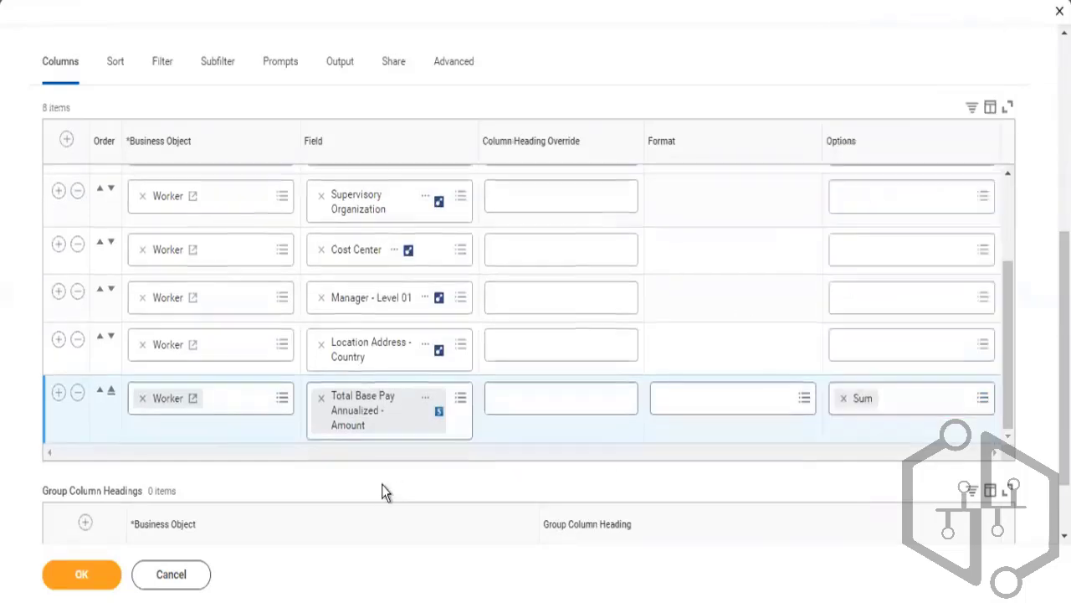
# Review the report's Filter and Sort settings, including Display Grand Totals, and save the report definition
pyautogui.click(165, 66)
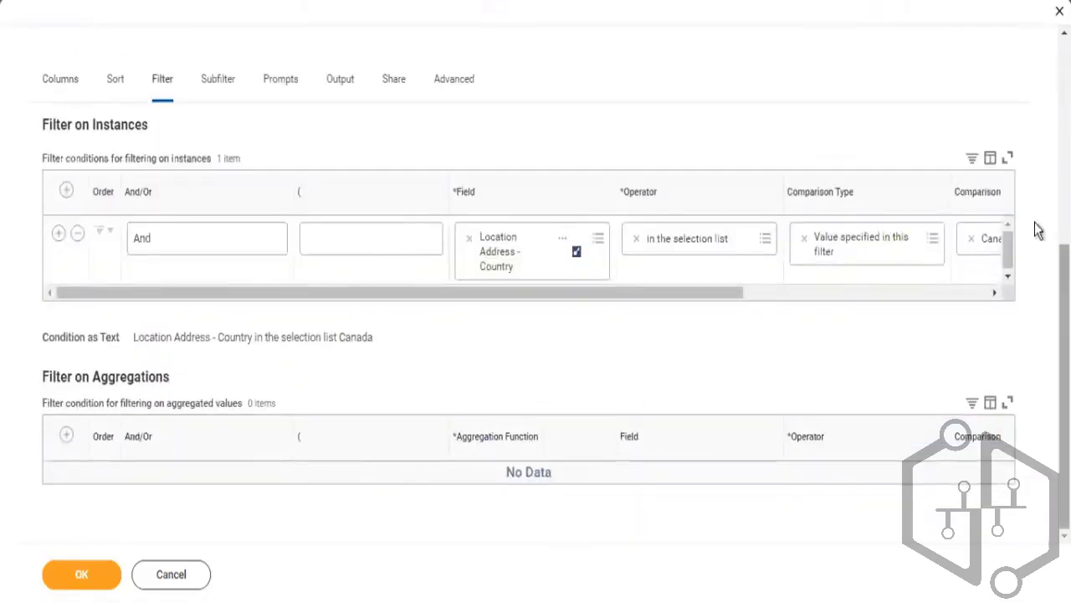
pyautogui.click(117, 81)
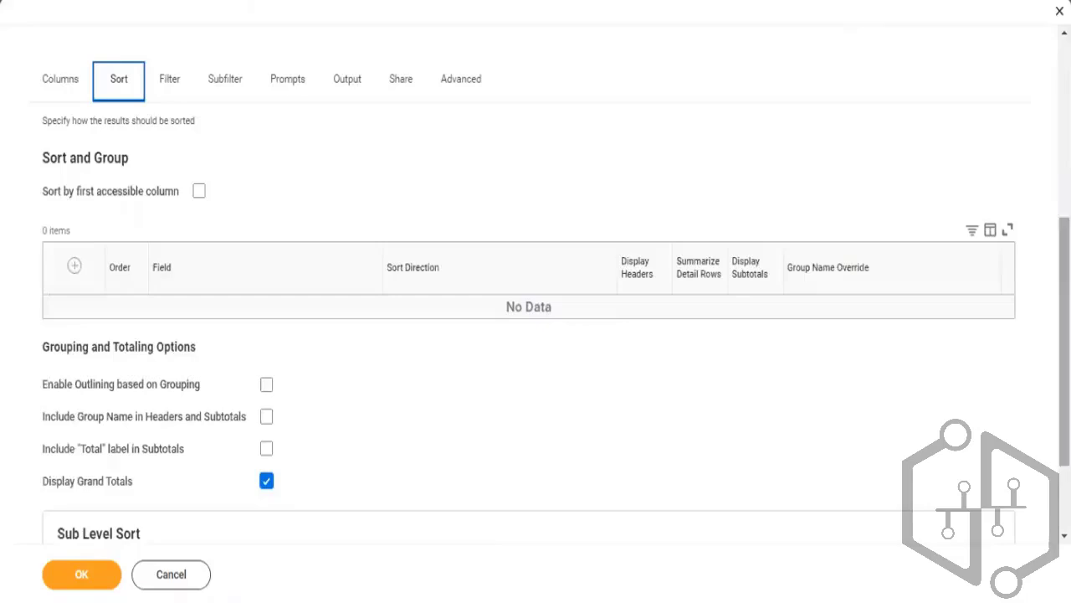
pyautogui.scroll(-2, 536, 335)
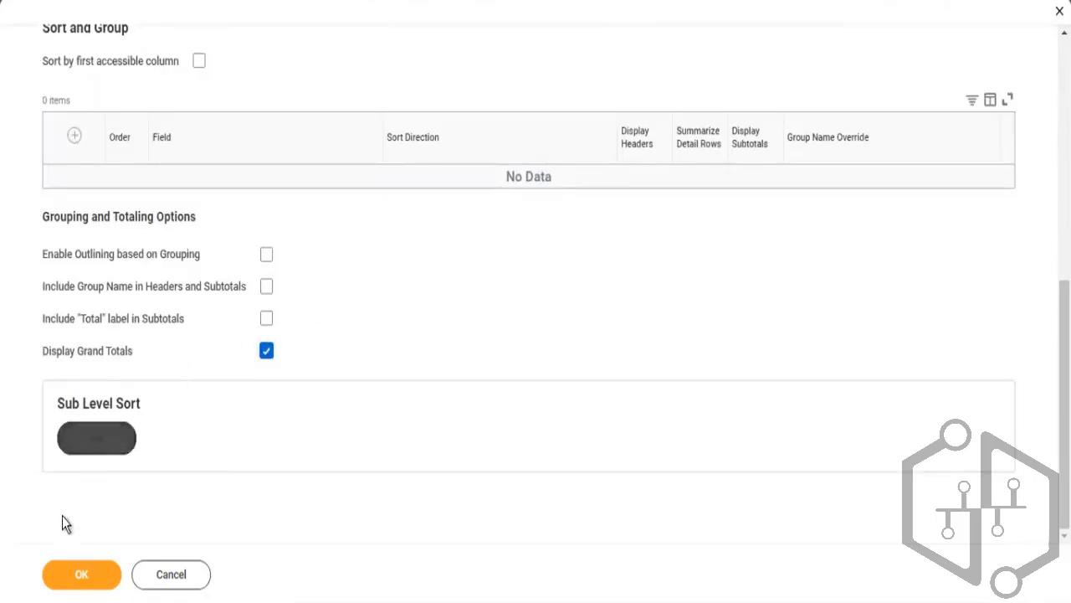
pyautogui.click(66, 574)
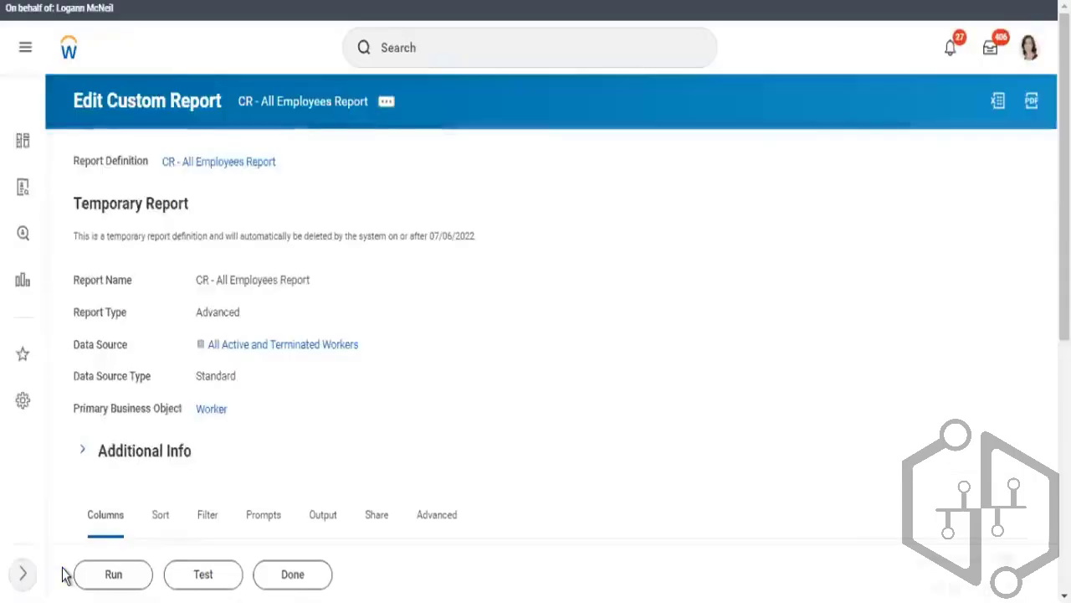
# Run the report and examine the Grand Total row at the end of the results
pyautogui.click(117, 574)
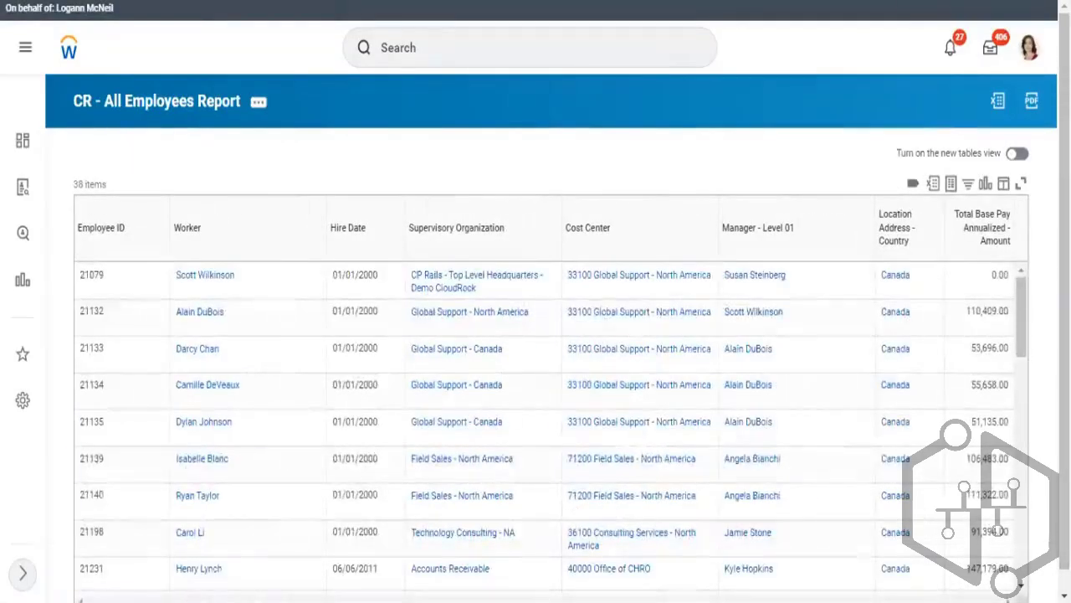
pyautogui.scroll(-1, 1025, 548)
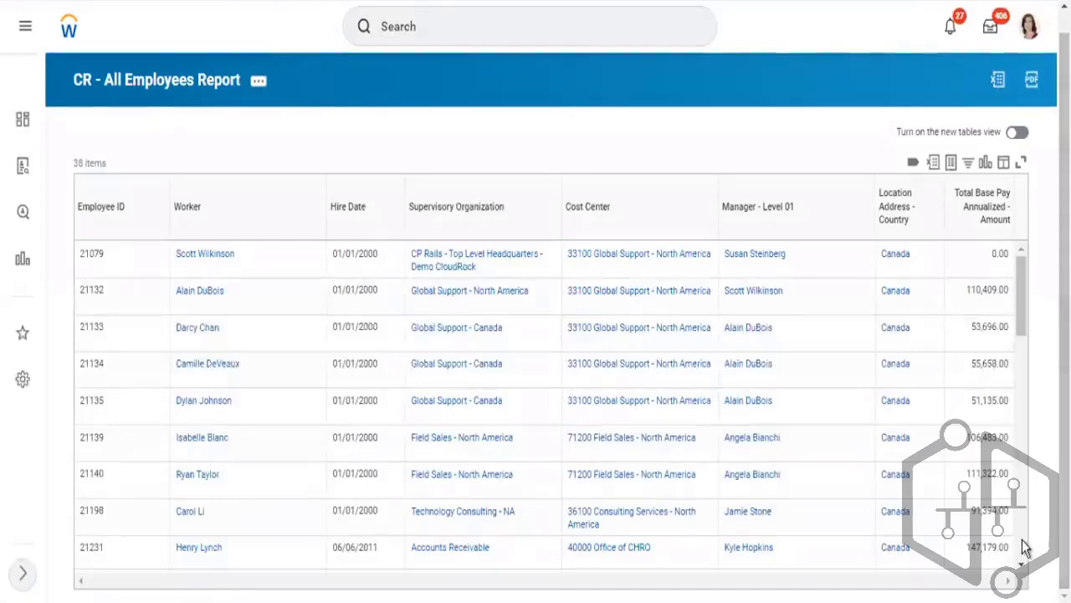
pyautogui.scroll(-10, 1025, 548)
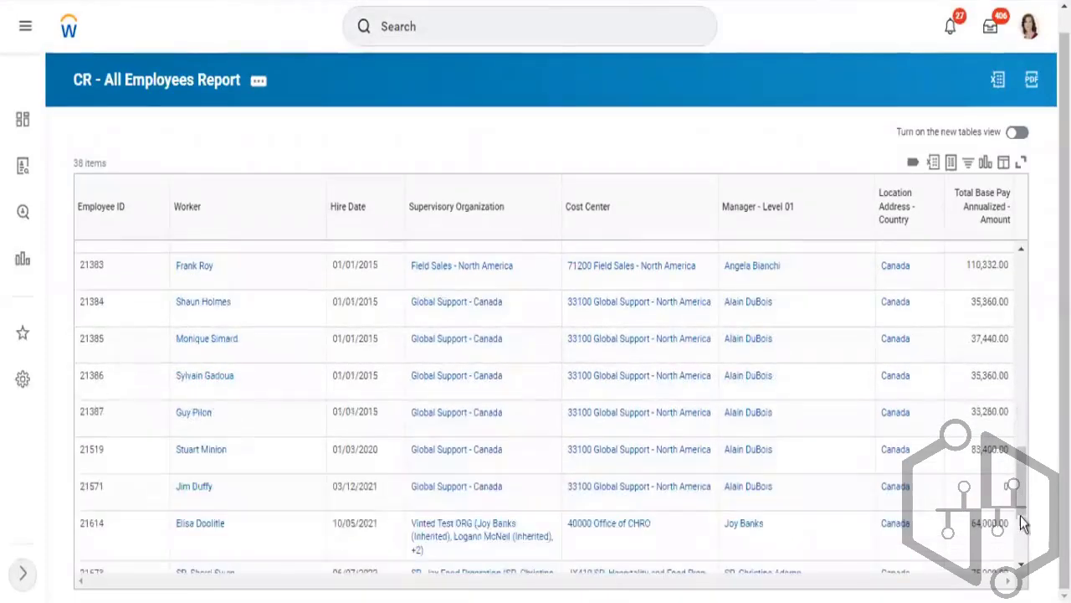
pyautogui.scroll(-3, 1024, 521)
pyautogui.click(944, 291)
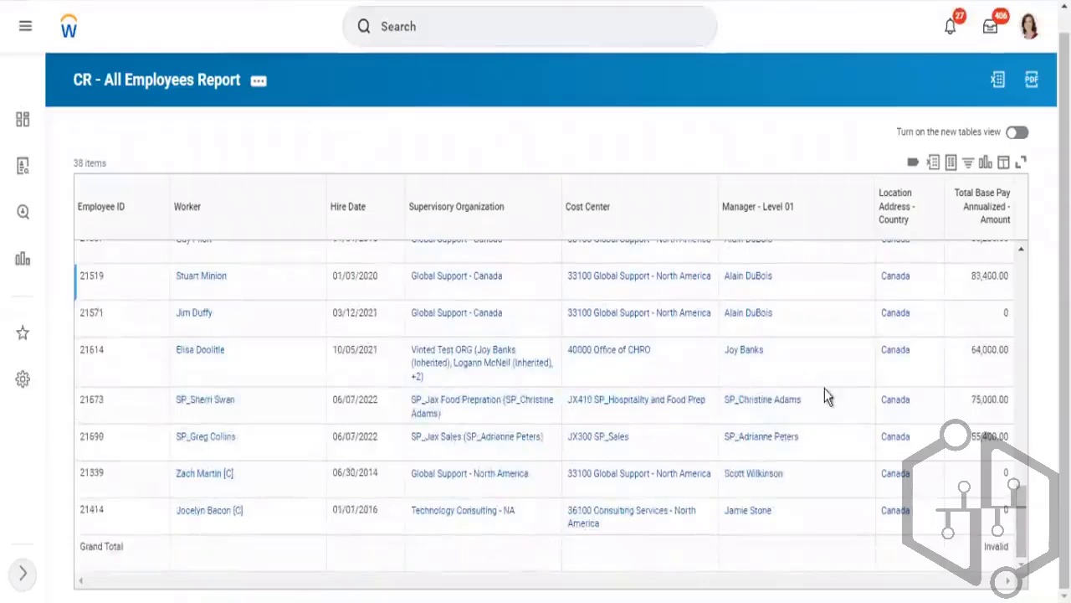
pyautogui.click(824, 384)
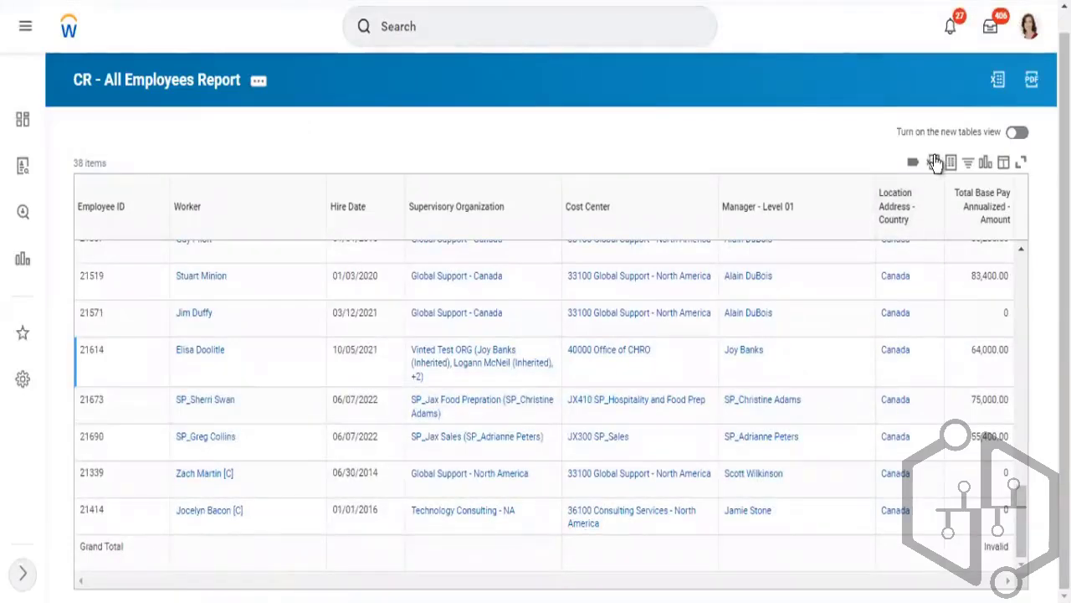
# Export the report results to Excel and open the downloaded spreadsheet
pyautogui.click(934, 161)
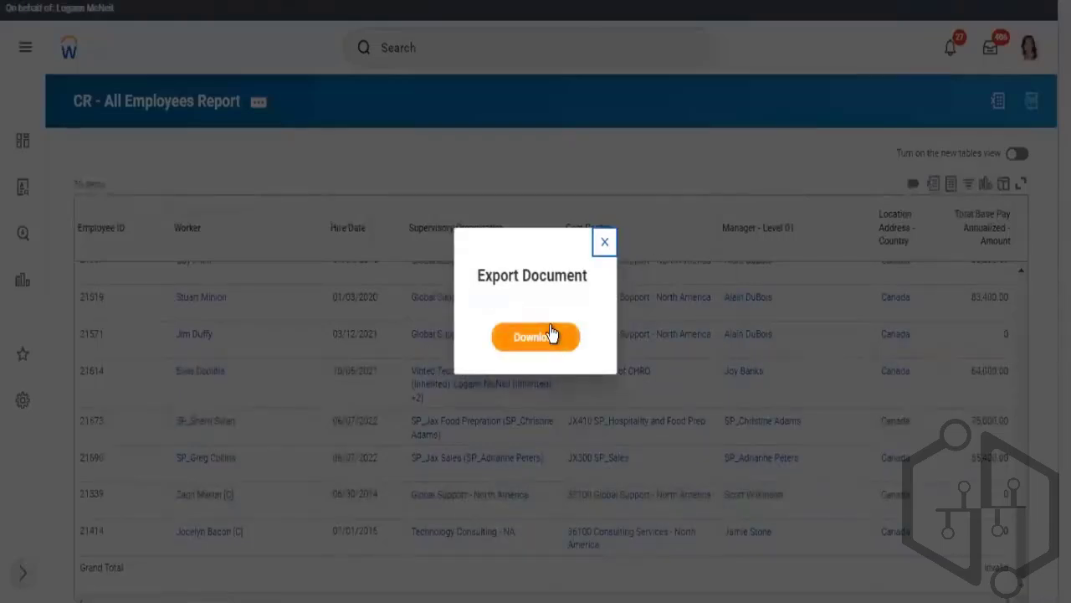
pyautogui.click(555, 333)
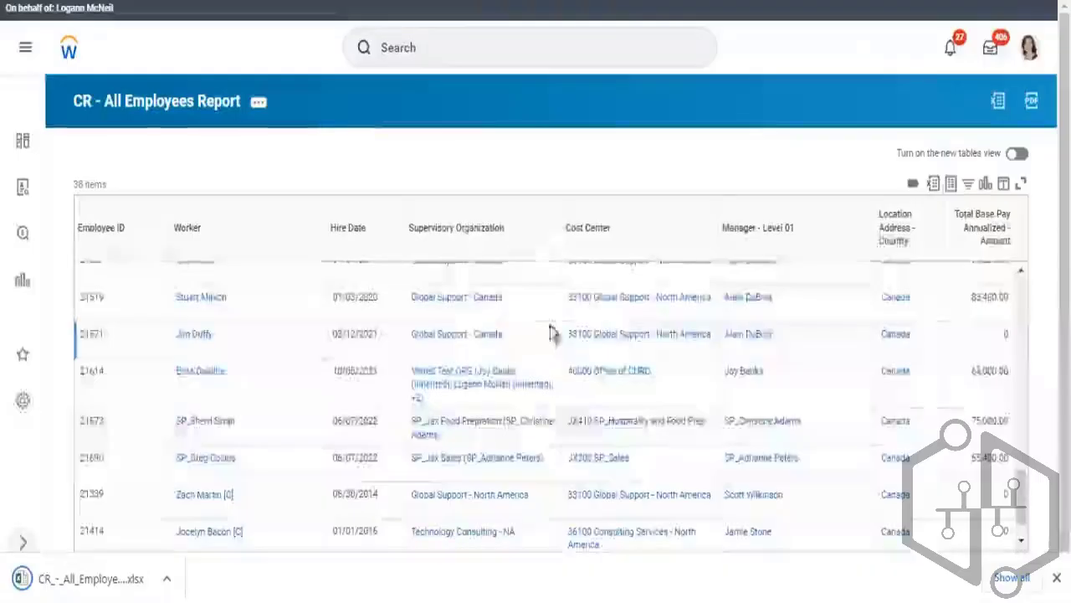
pyautogui.click(84, 580)
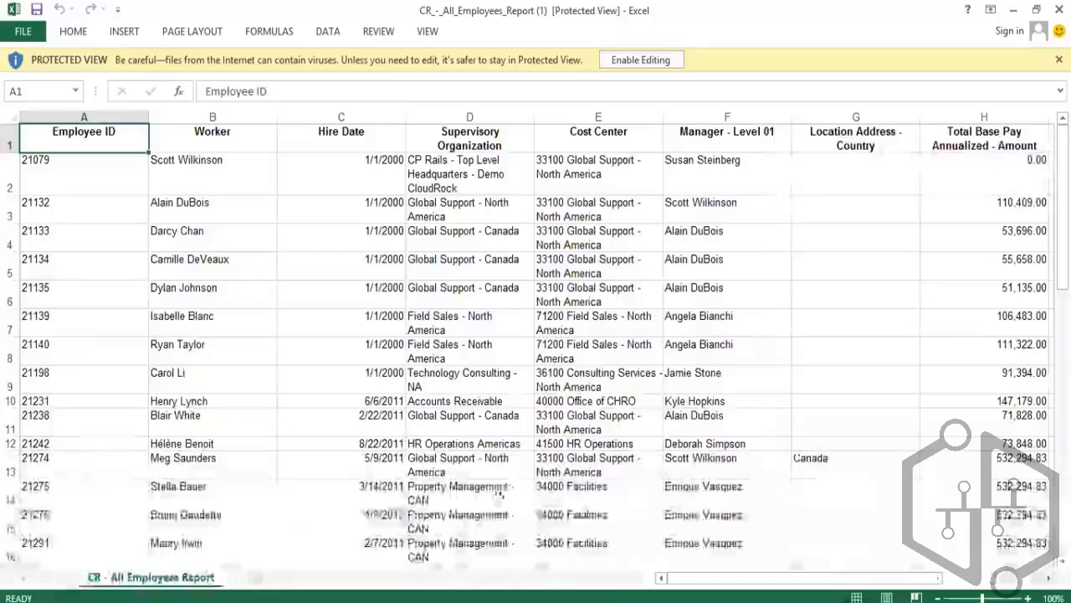
# Enable editing in the spreadsheet and select the Total Base Pay Annualized - Amount column to check its sum
pyautogui.click(624, 63)
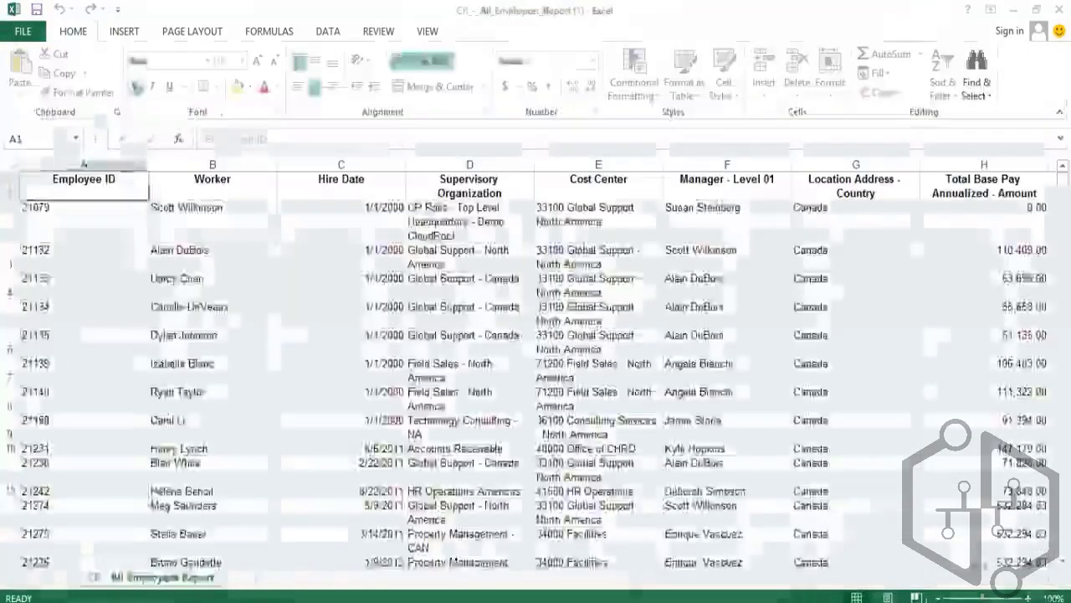
pyautogui.click(1036, 578)
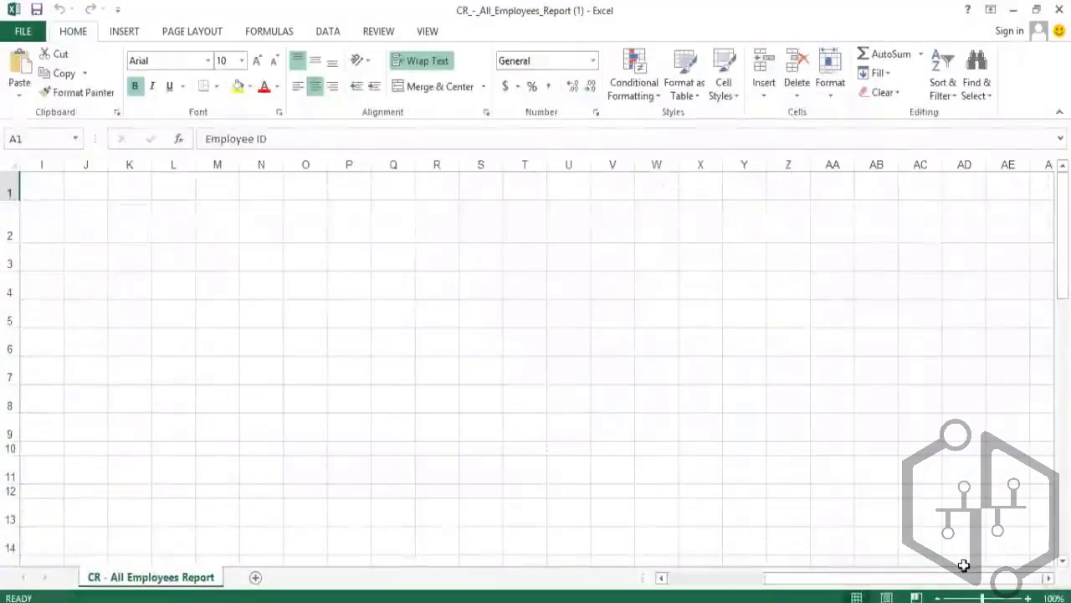
pyautogui.moveTo(971, 588); pyautogui.dragTo(887, 580)
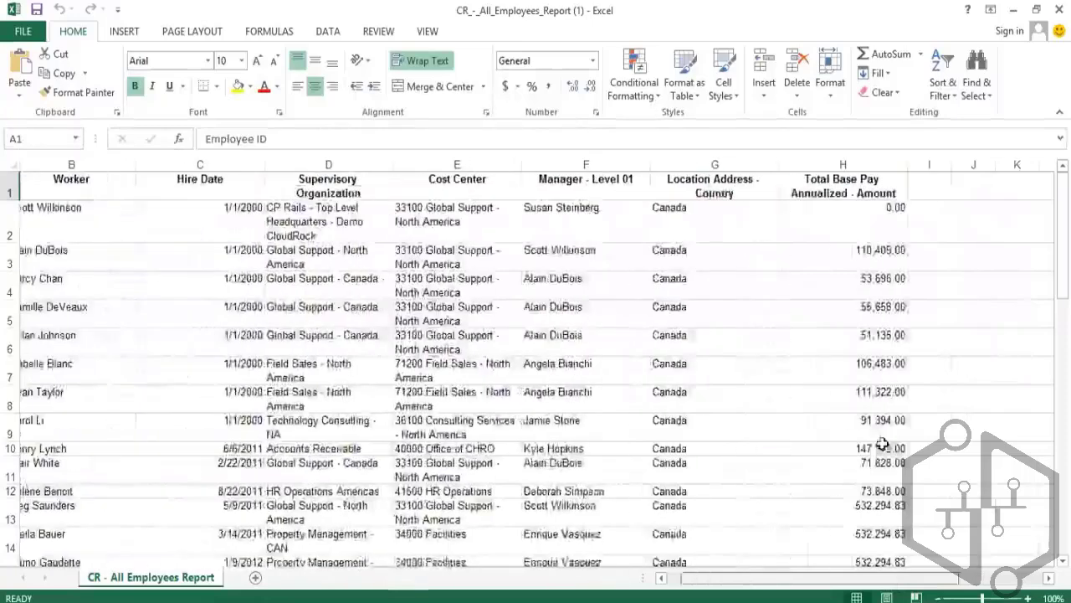
pyautogui.click(877, 165)
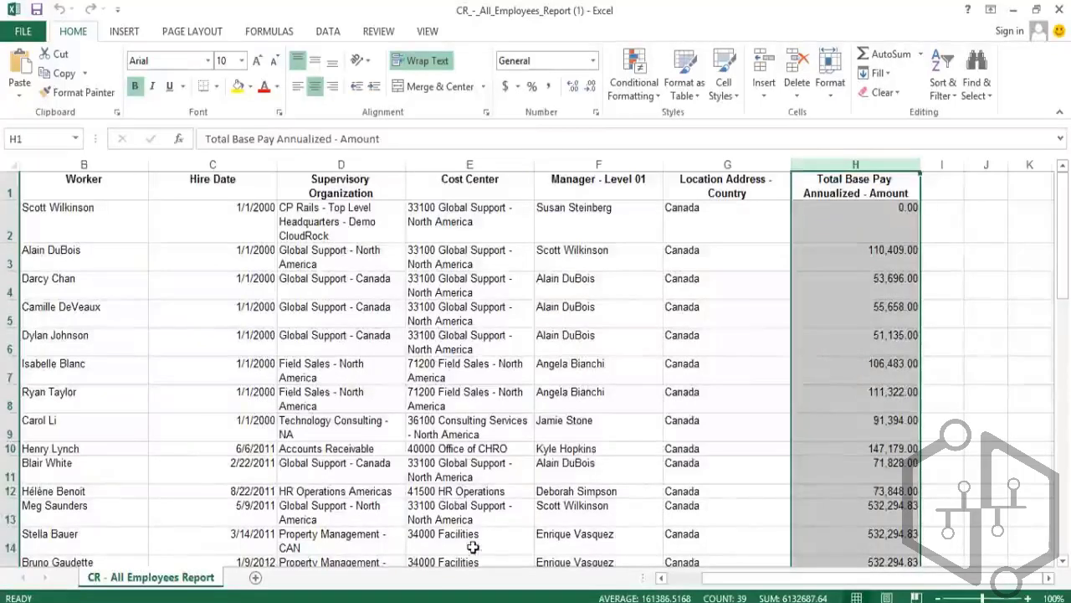
pyautogui.click(691, 580)
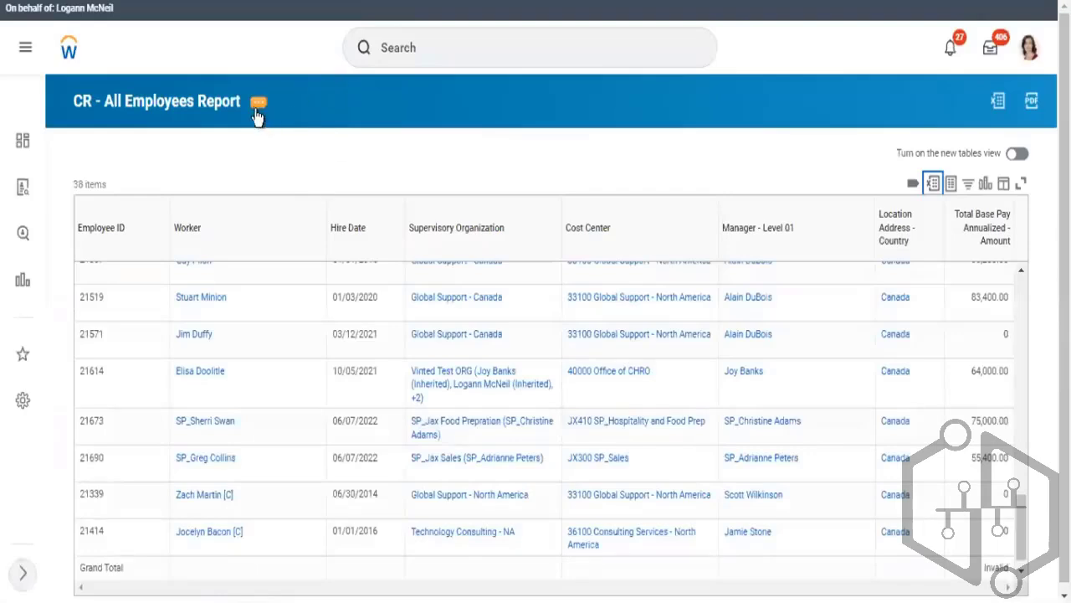
# Duplicate the browser tab showing the report results
pyautogui.click(257, 114)
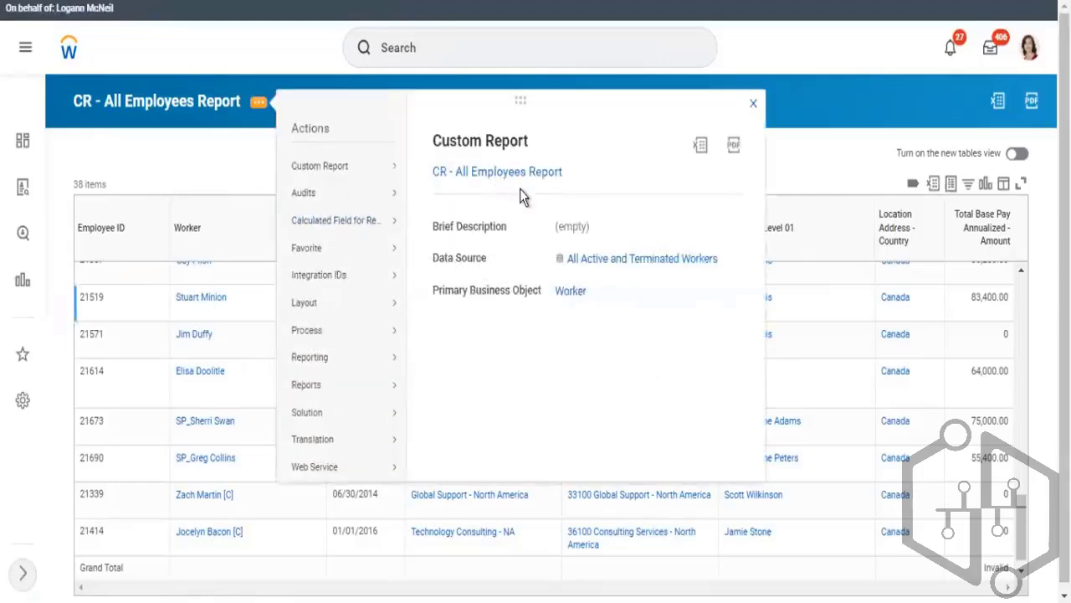
pyautogui.click(1025, 284)
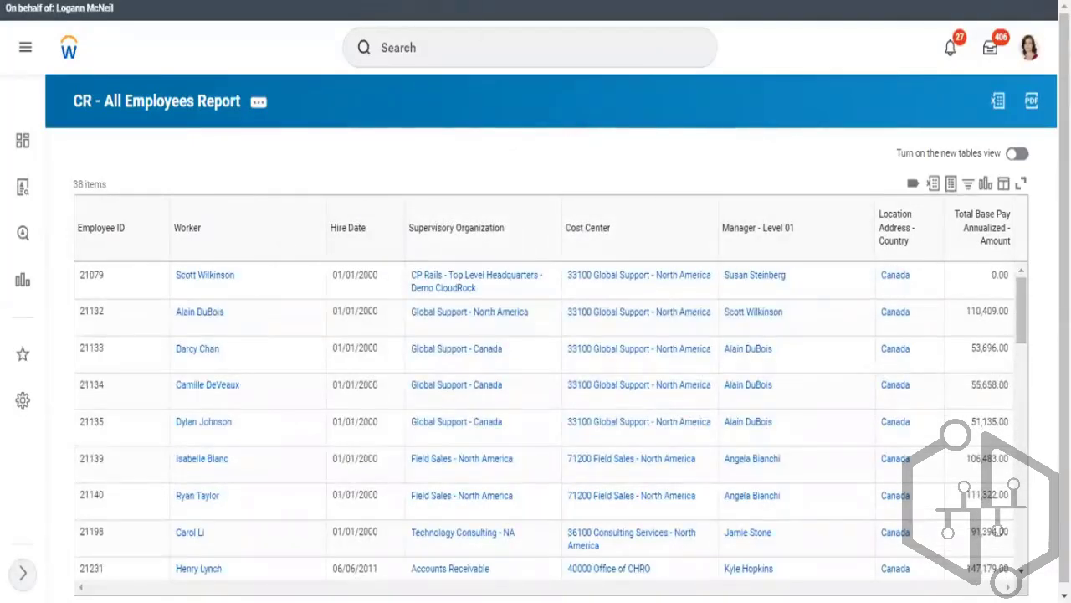
pyautogui.rightClick(257, 1)
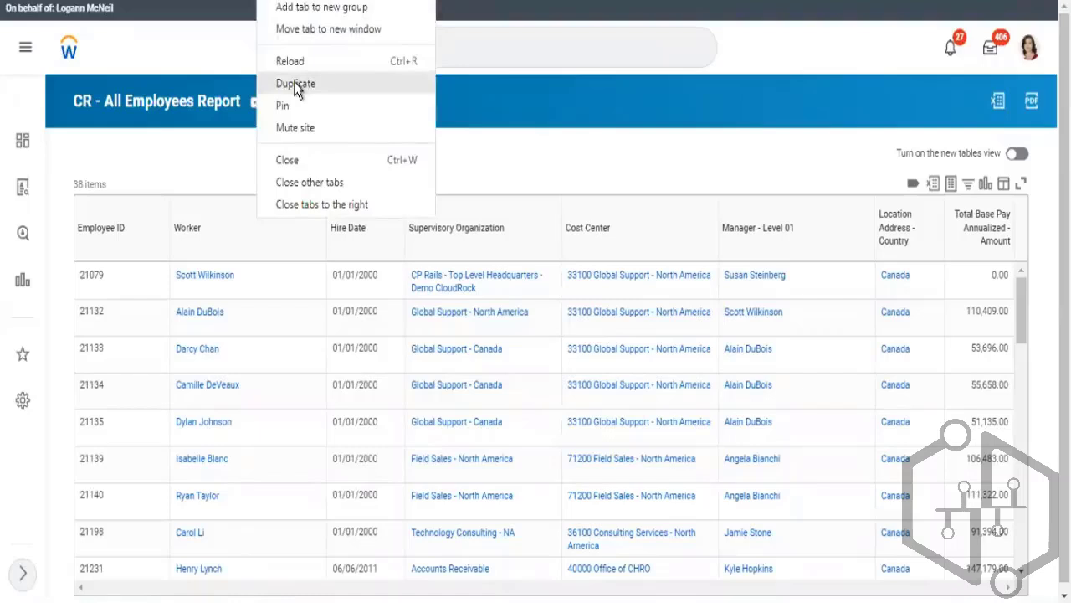
pyautogui.click(294, 83)
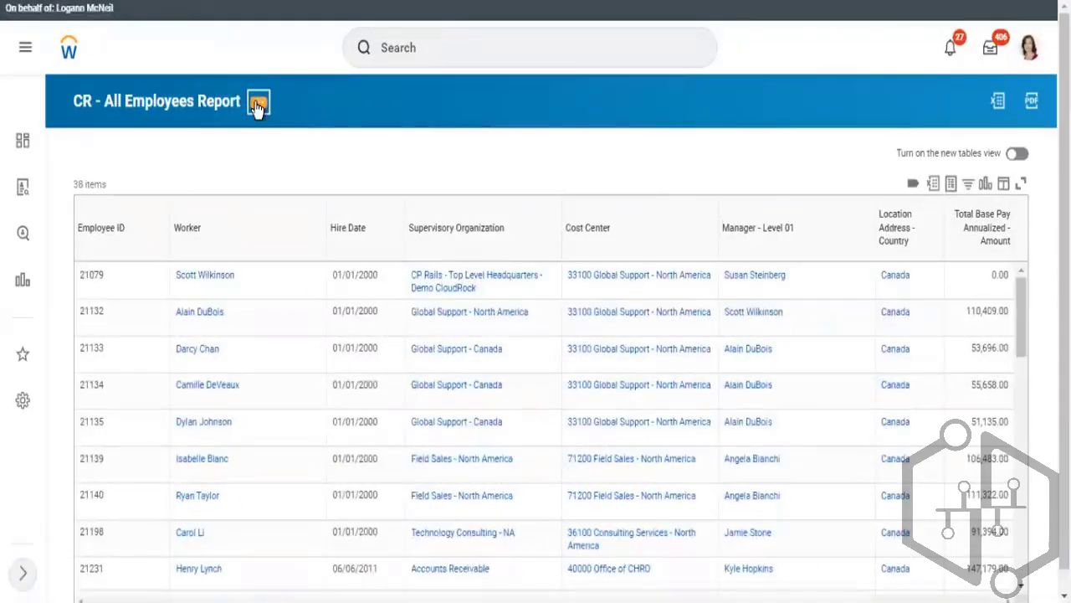
# Open the report definition for editing and add a new filter condition on the Employee field
pyautogui.click(258, 104)
pyautogui.moveTo(331, 156)
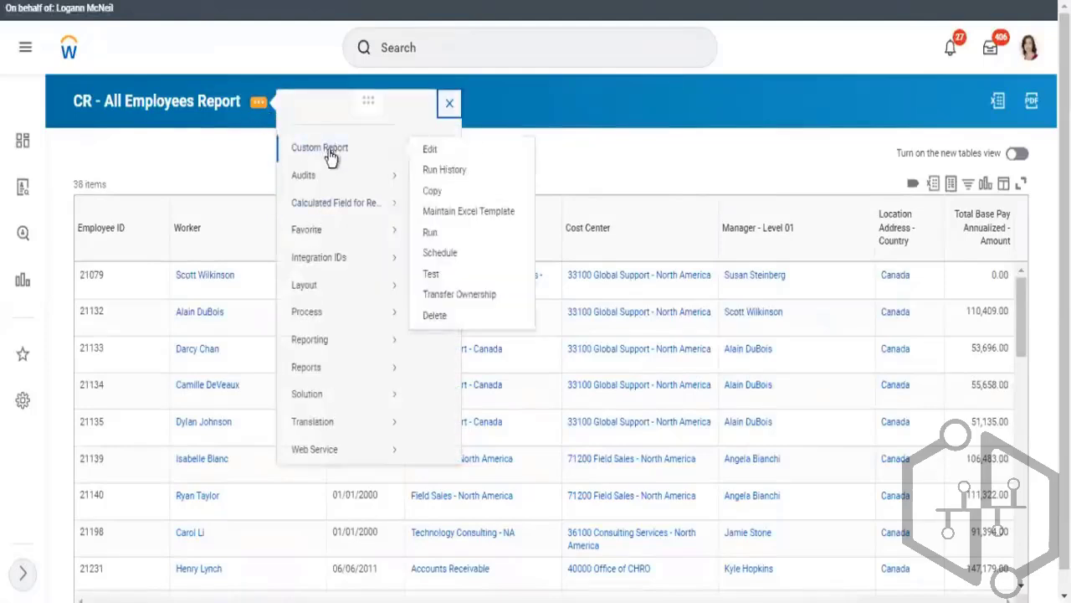
pyautogui.click(429, 151)
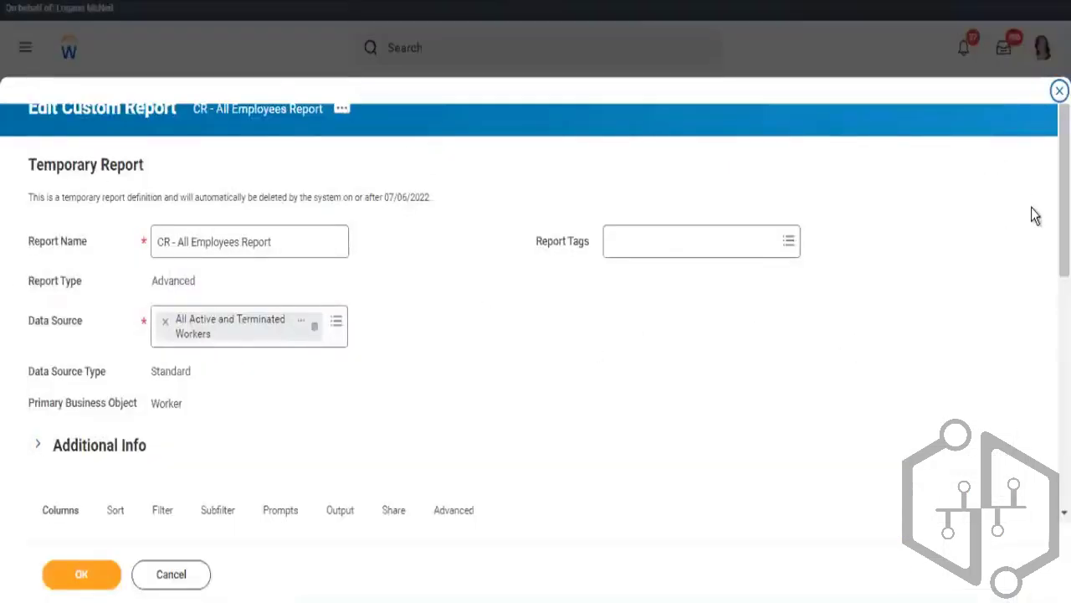
pyautogui.scroll(-4, 536, 335)
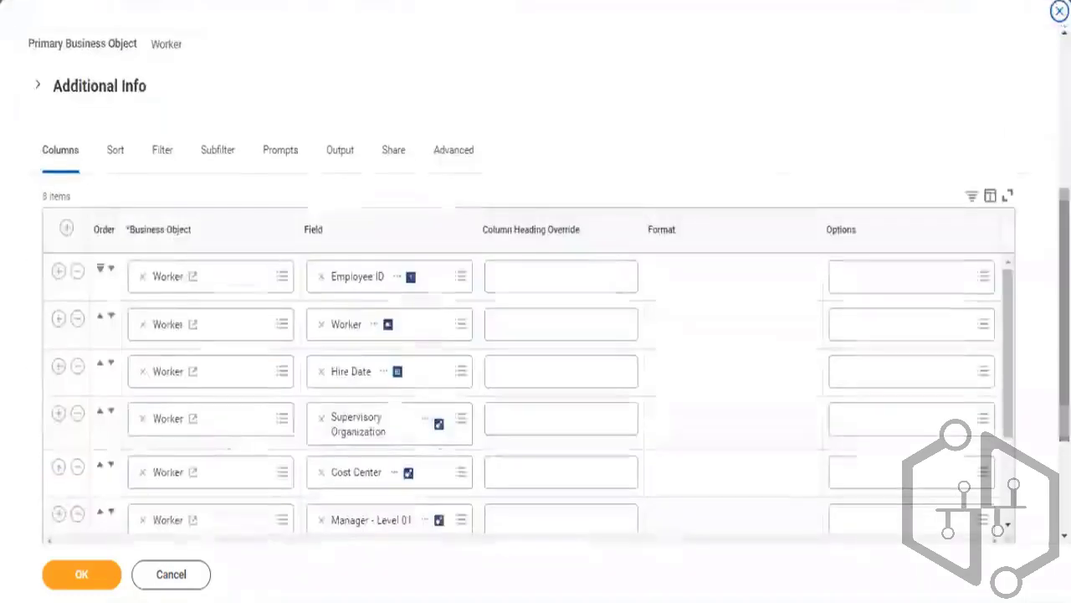
pyautogui.click(161, 154)
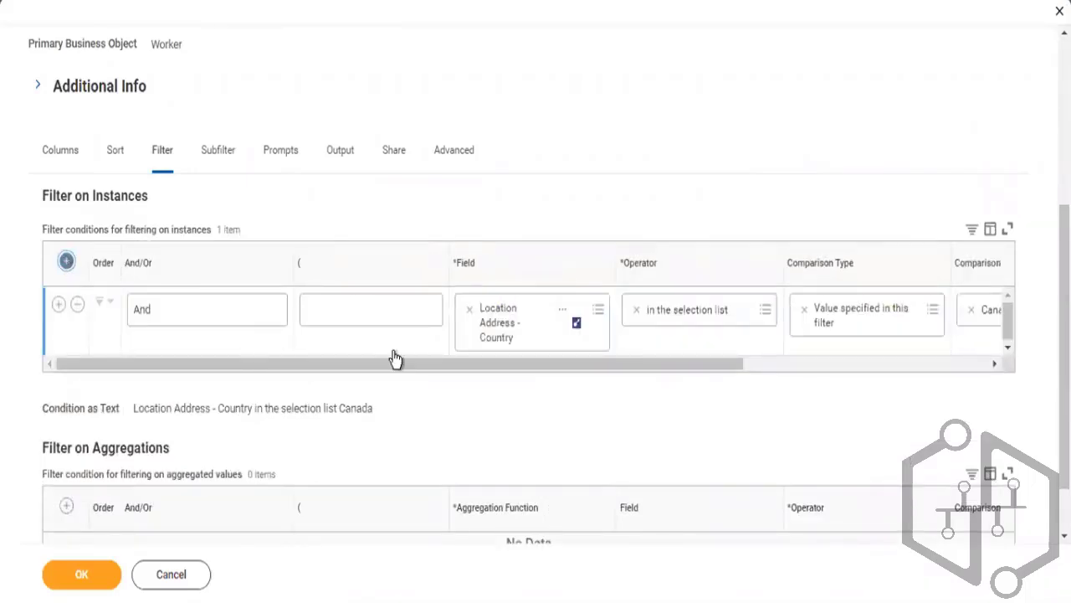
pyautogui.click(514, 311)
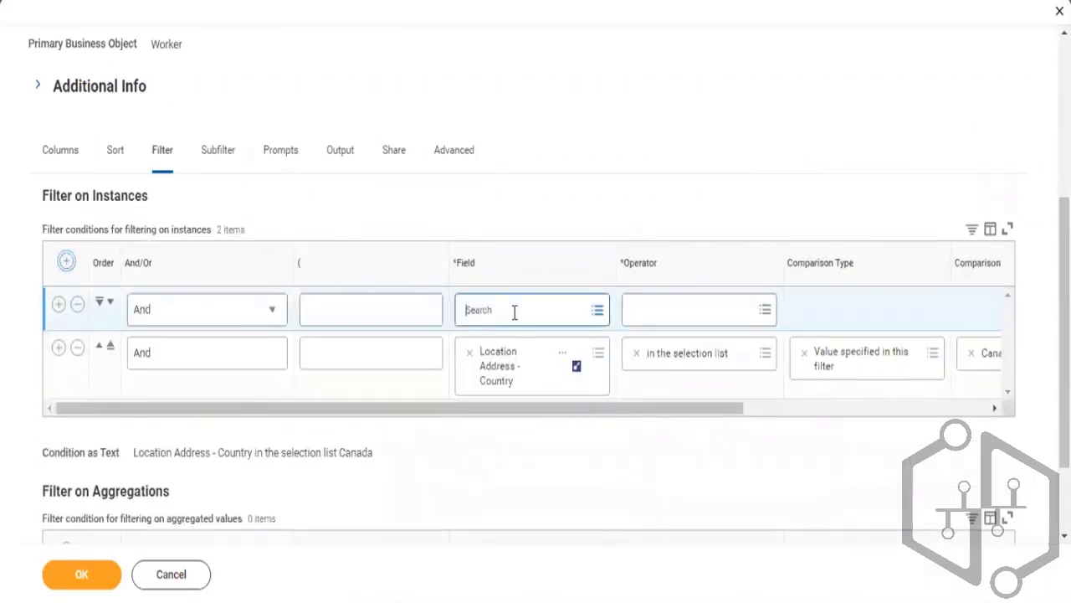
pyautogui.write('Emp')
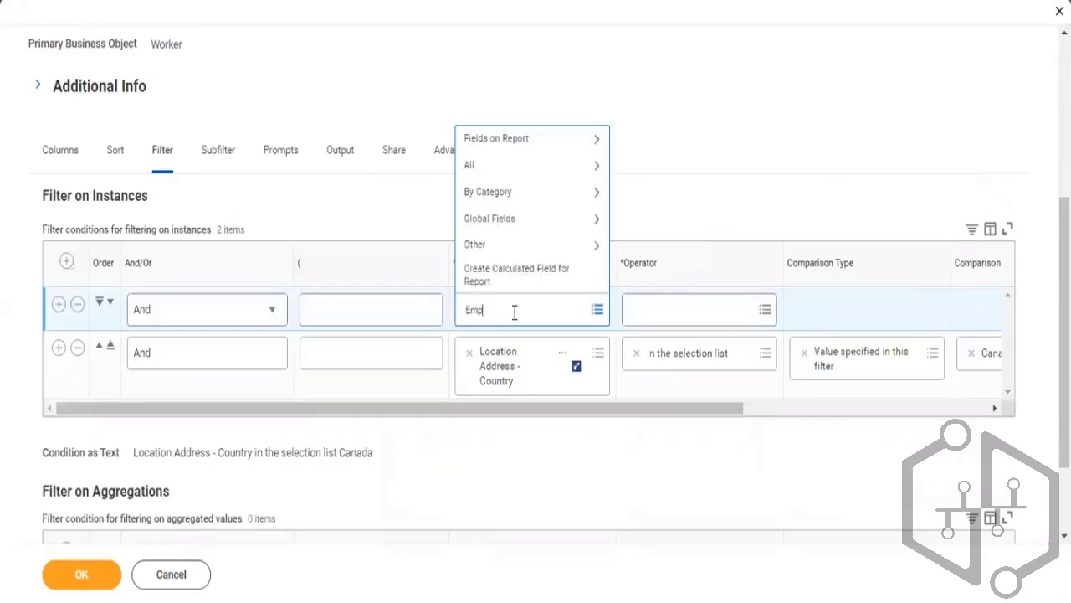
pyautogui.write('loyee')
pyautogui.press('Return')
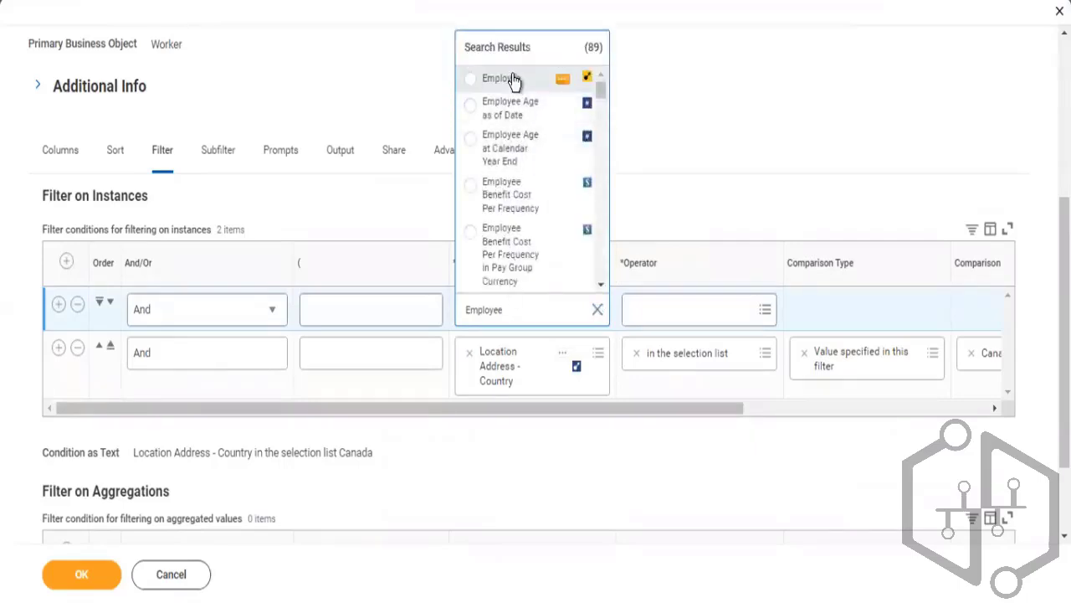
pyautogui.click(514, 81)
# Set the new filter condition's operator to in the selection list
pyautogui.click(670, 323)
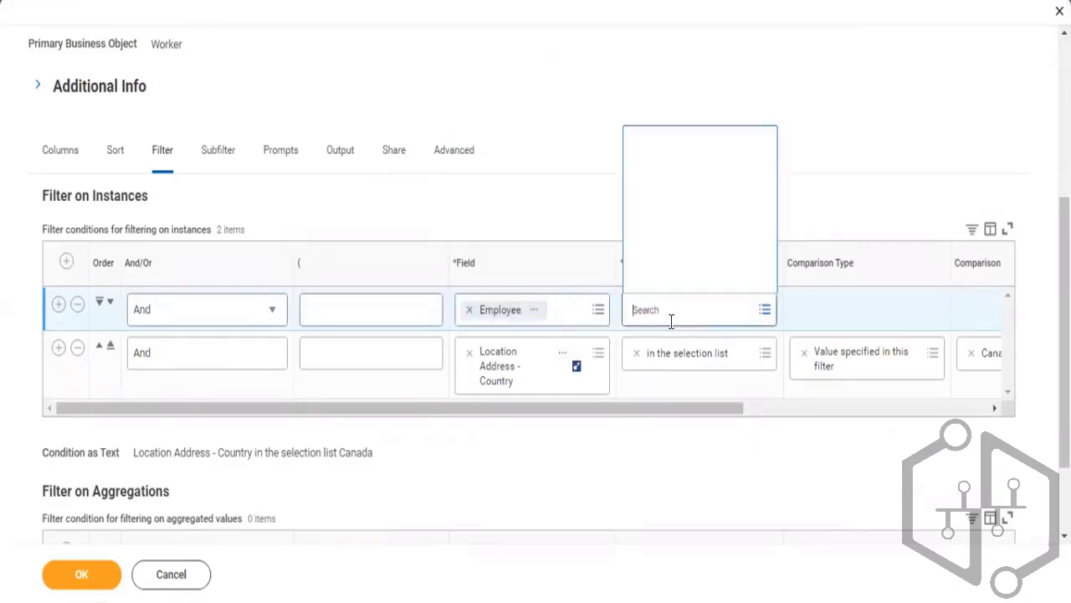
pyautogui.click(669, 248)
pyautogui.click(694, 209)
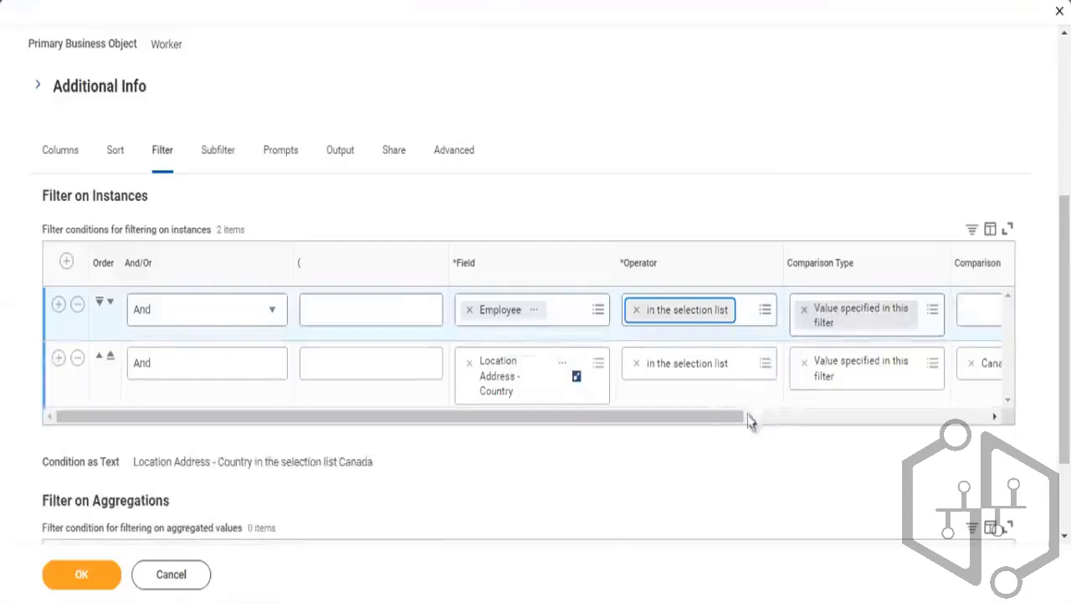
# Set the condition's comparison value to a specific employee found by searching their employee ID
pyautogui.moveTo(709, 413); pyautogui.dragTo(796, 419)
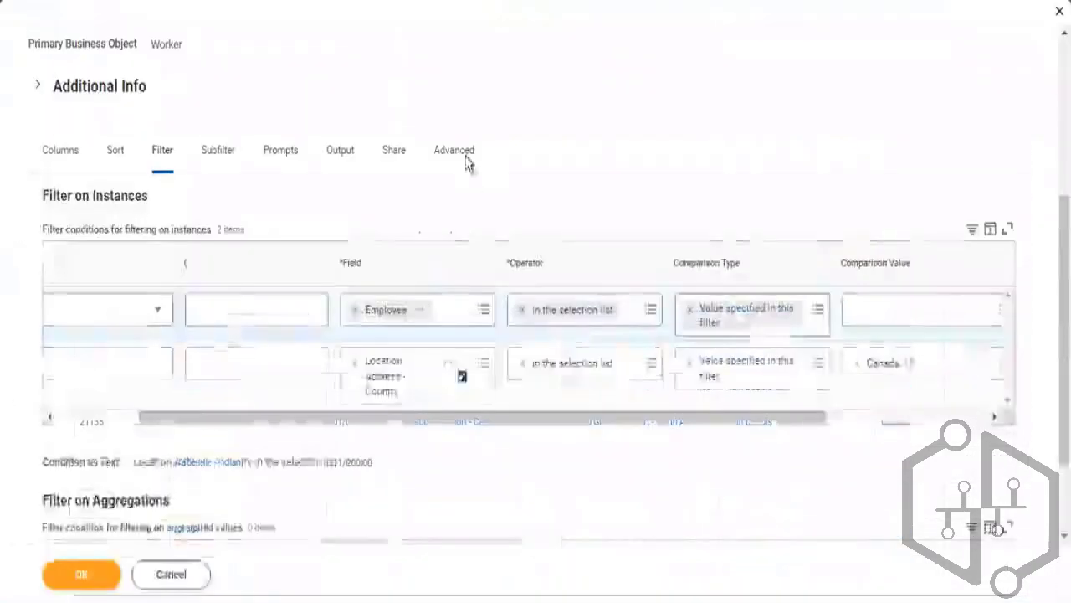
pyautogui.click(863, 309)
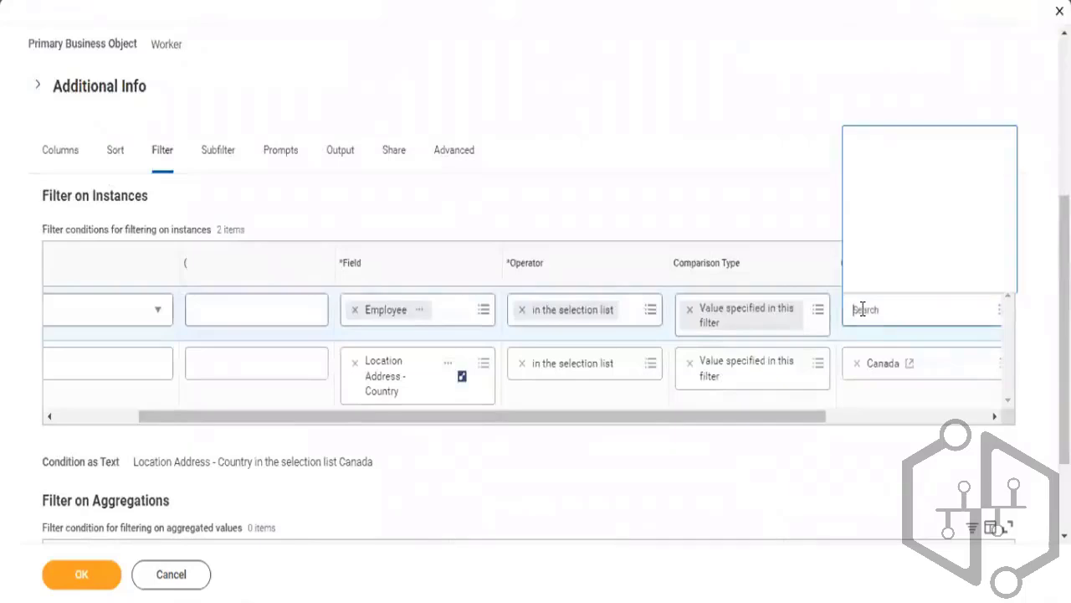
pyautogui.write('21007')
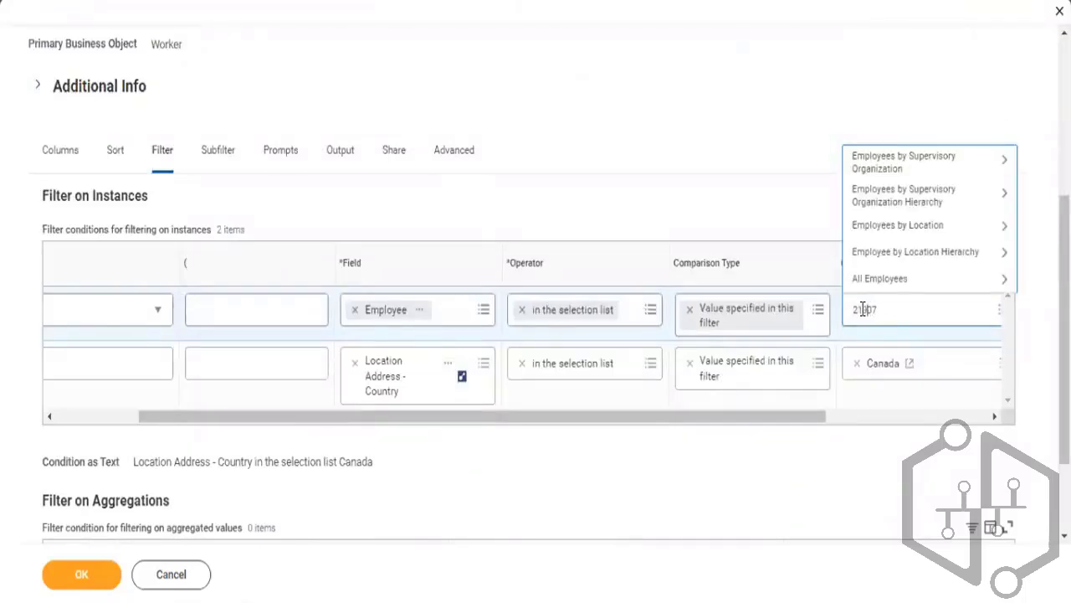
pyautogui.press('Return')
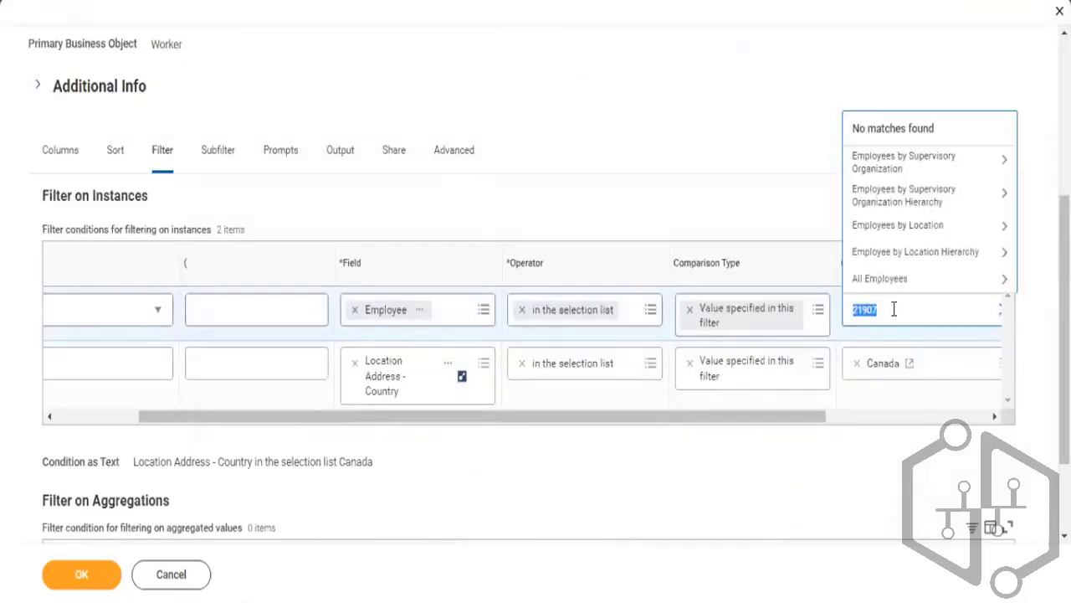
pyautogui.click(893, 308)
pyautogui.press('Return')
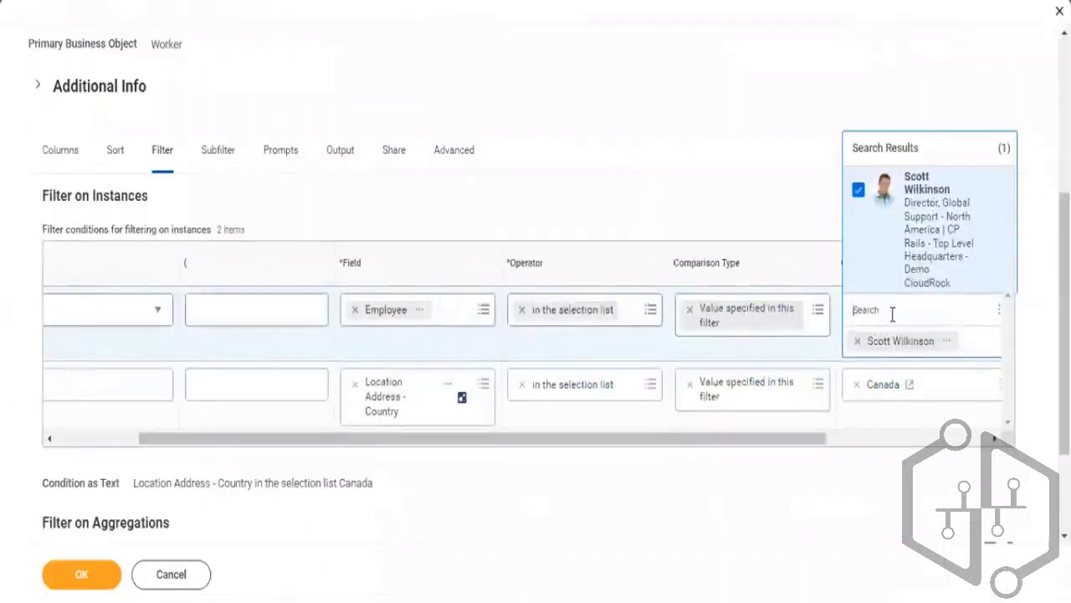
# Add four more employees to the Employee condition's comparison value by searching their employee IDs
pyautogui.write('211')
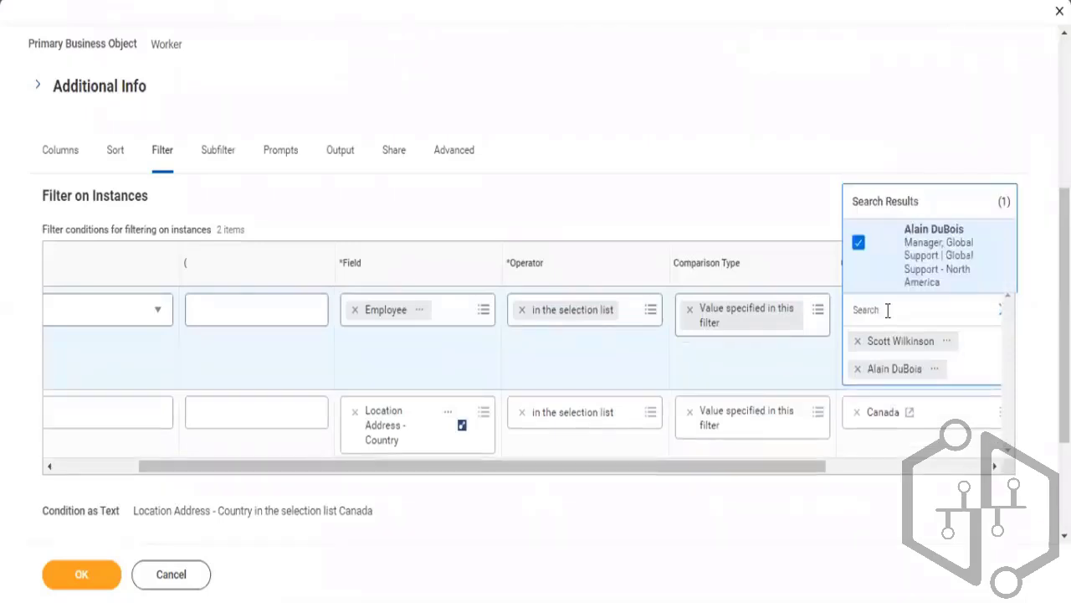
pyautogui.write('21')
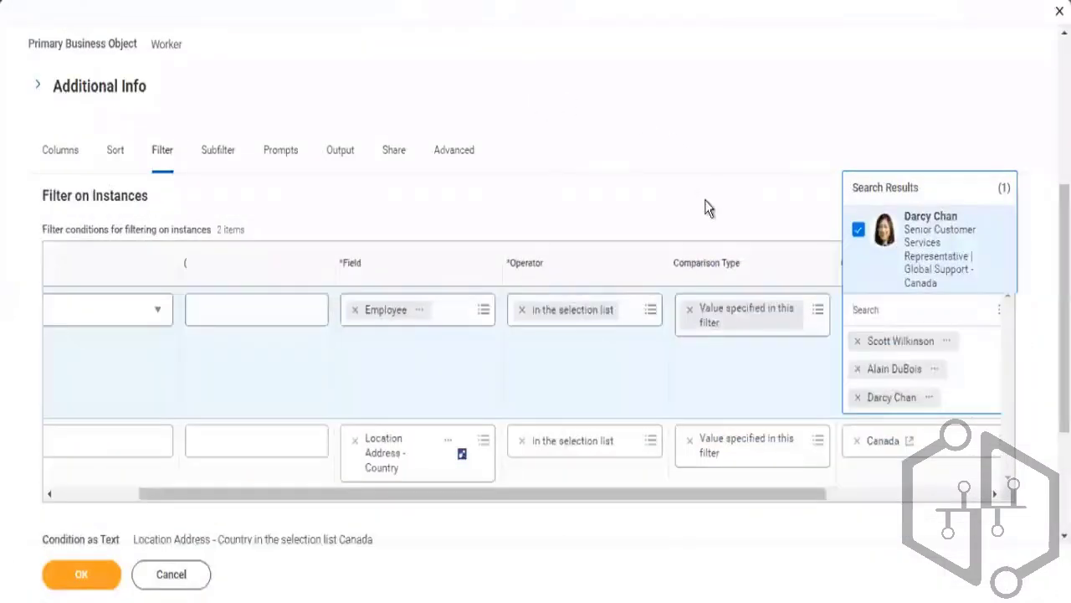
pyautogui.write('21134')
pyautogui.press('Return')
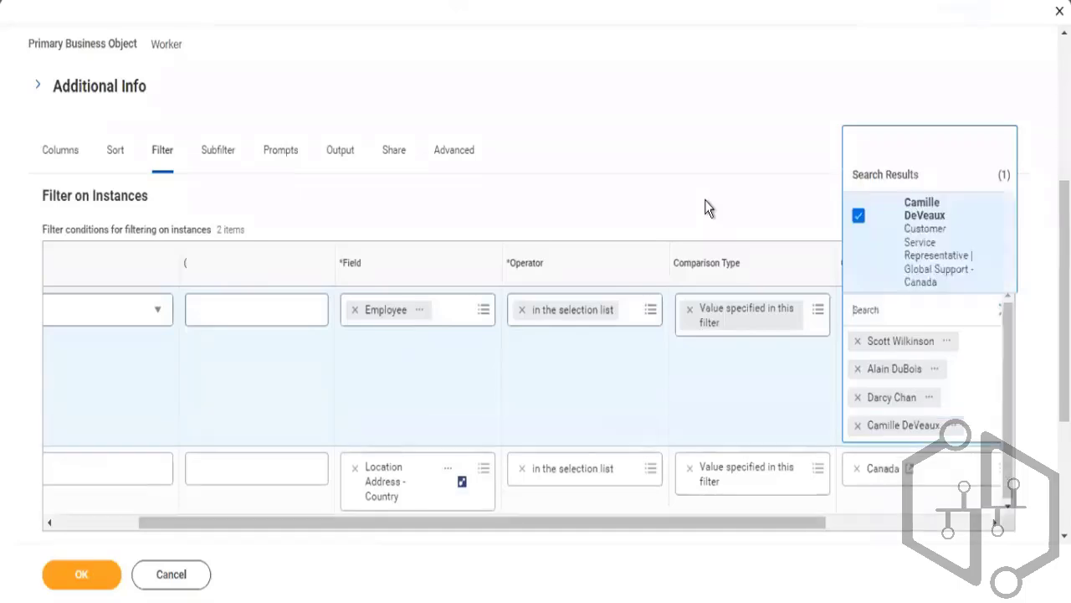
pyautogui.write('2113')
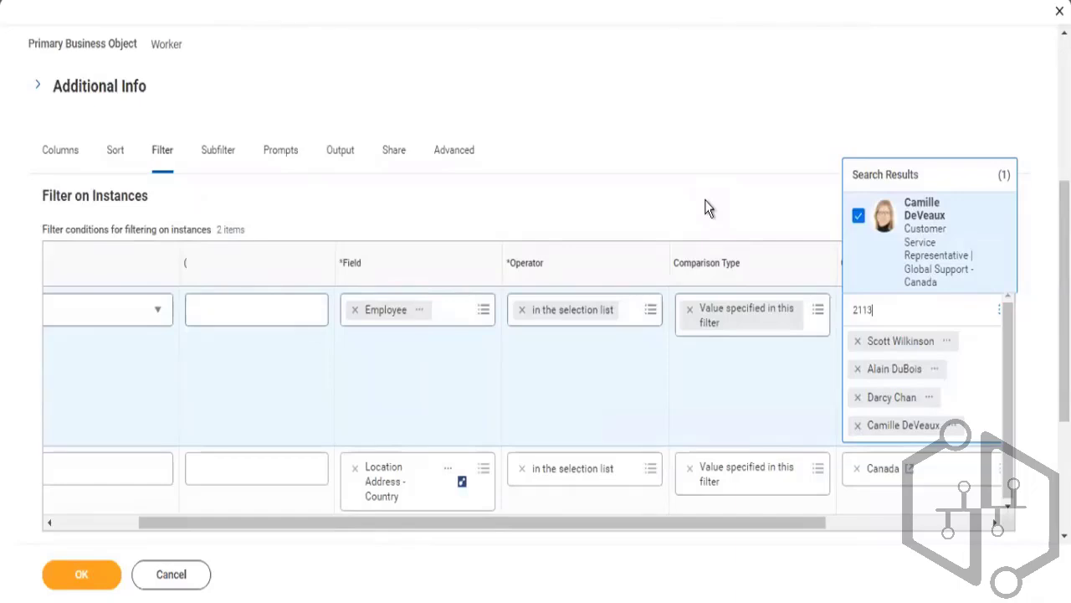
pyautogui.write('5')
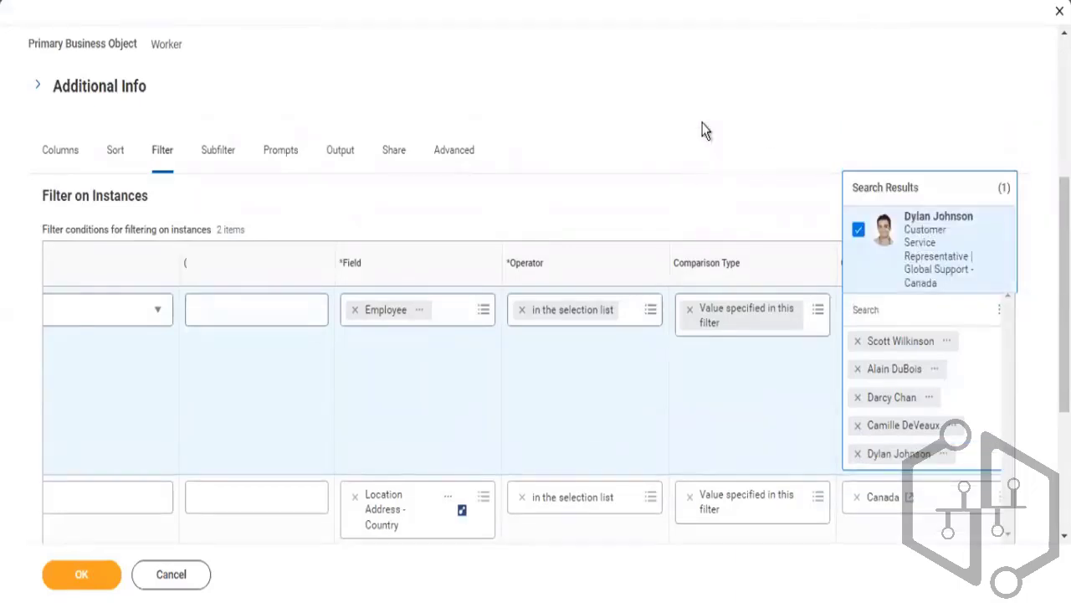
# Save the report definition and run the report
pyautogui.click(702, 123)
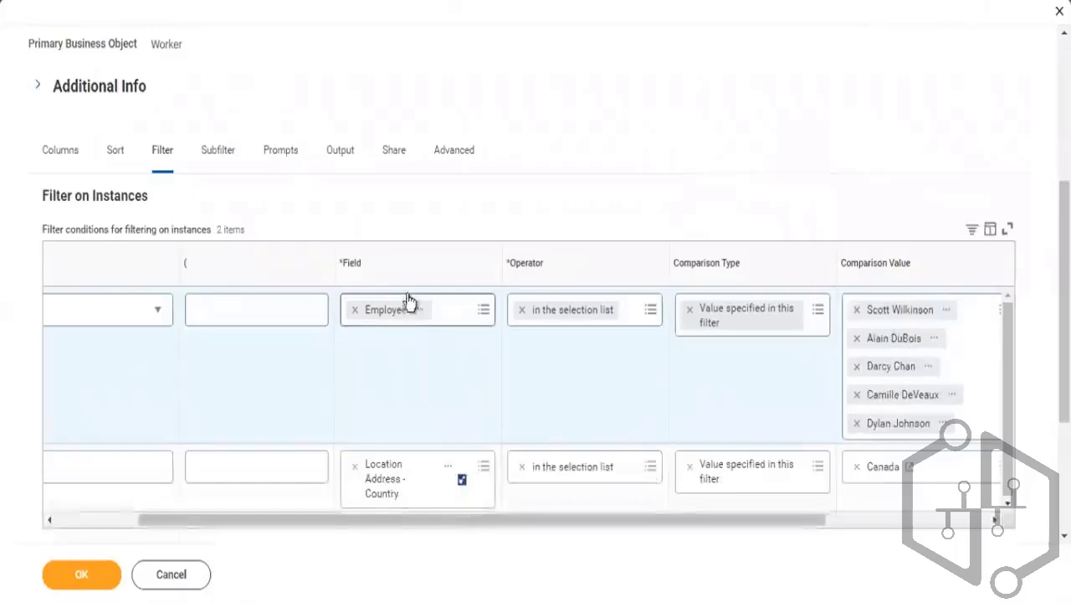
pyautogui.click(72, 574)
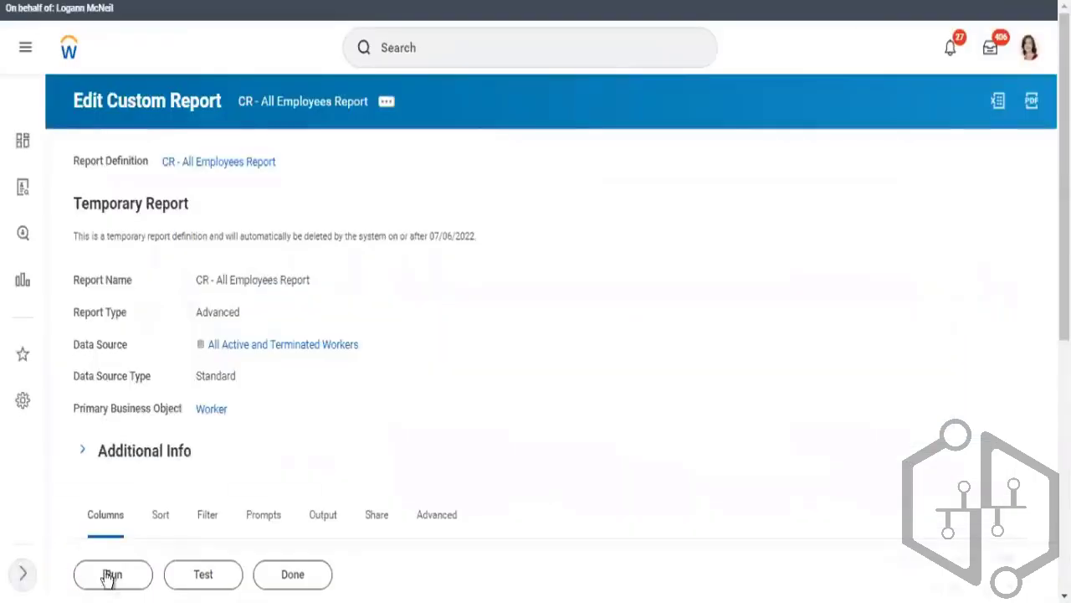
pyautogui.click(113, 576)
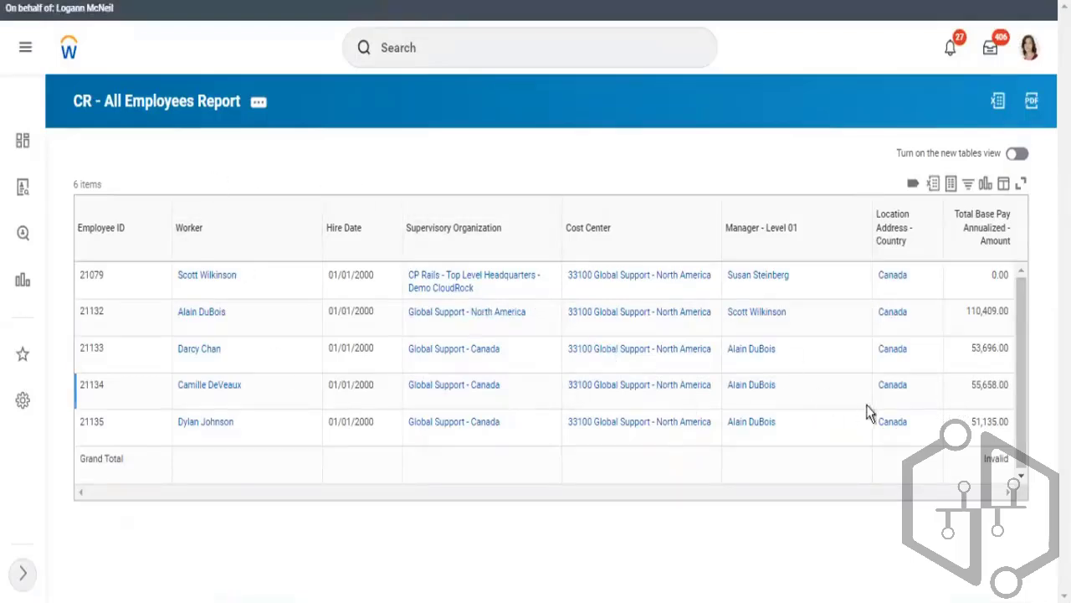
# Reopen the report definition for editing and review its columns, filter conditions and prompt settings
pyautogui.click(259, 105)
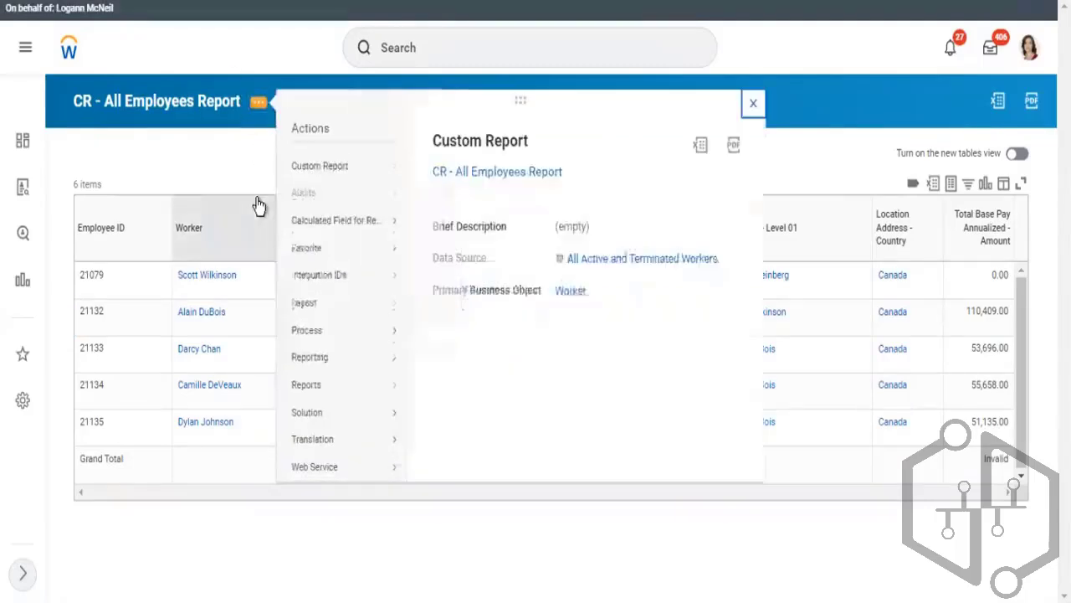
pyautogui.moveTo(347, 183)
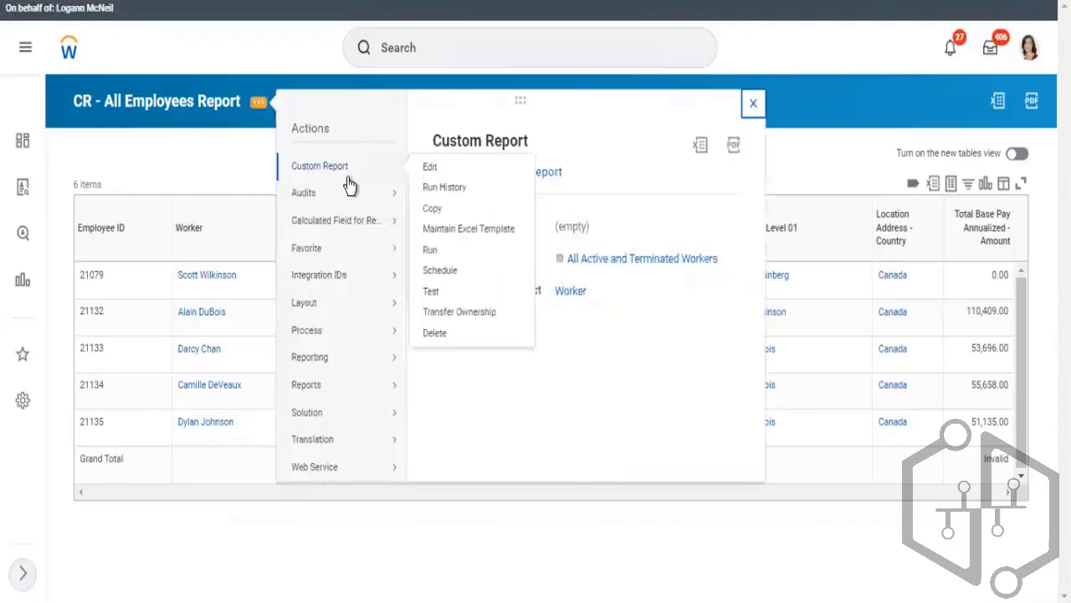
pyautogui.click(431, 167)
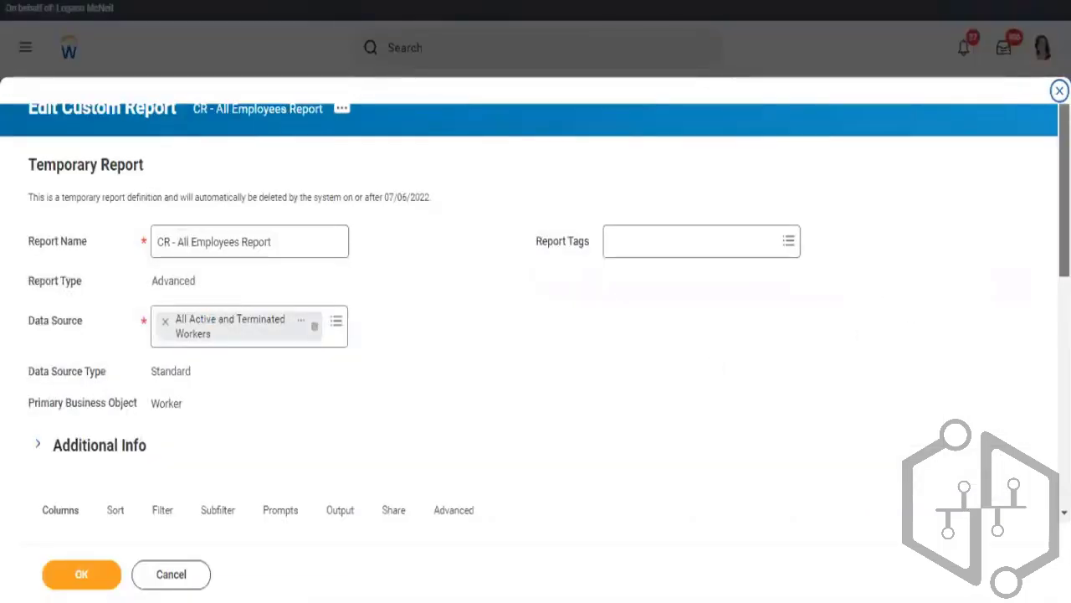
pyautogui.scroll(-5, 536, 335)
pyautogui.scroll(4, 1045, 282)
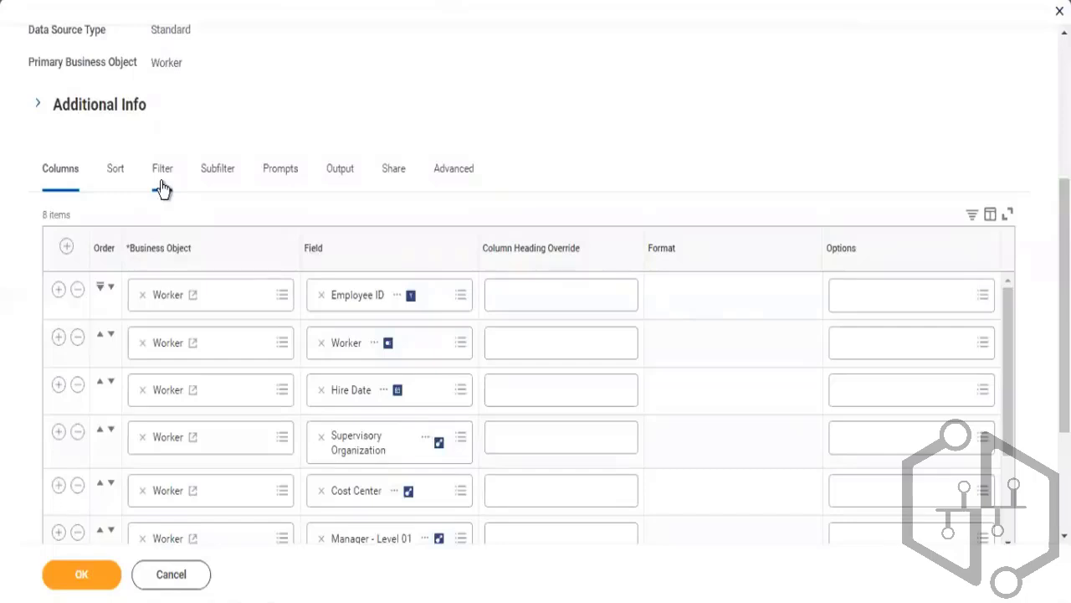
pyautogui.click(162, 186)
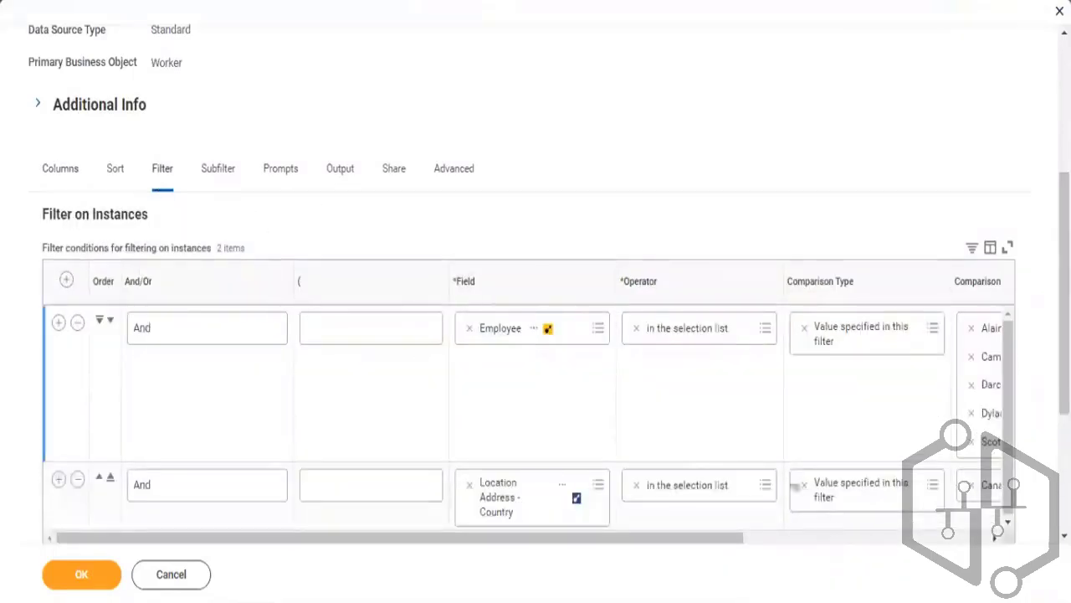
pyautogui.click(892, 540)
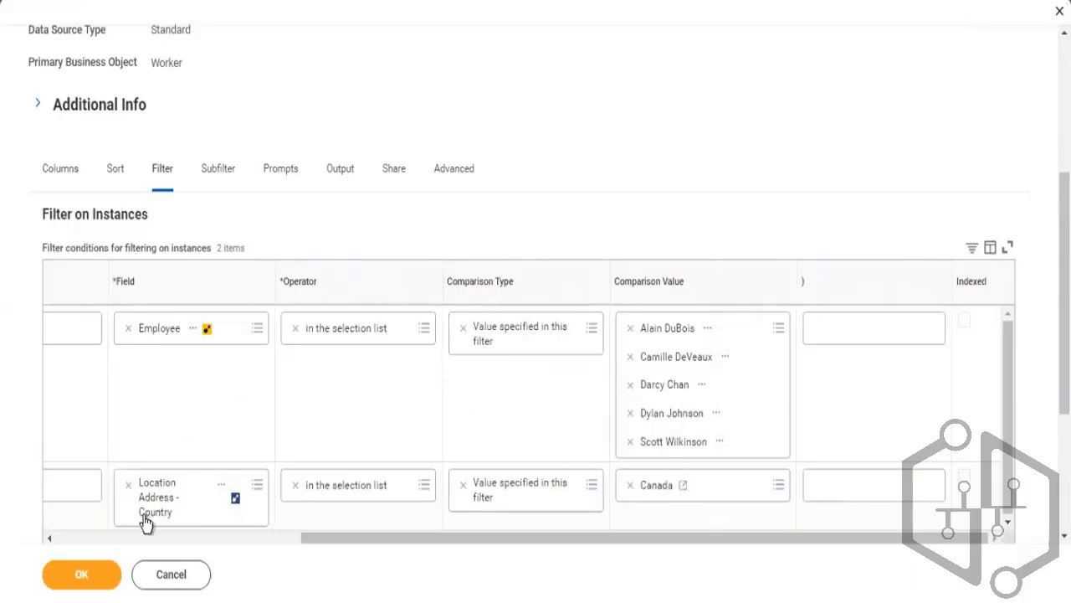
pyautogui.click(76, 539)
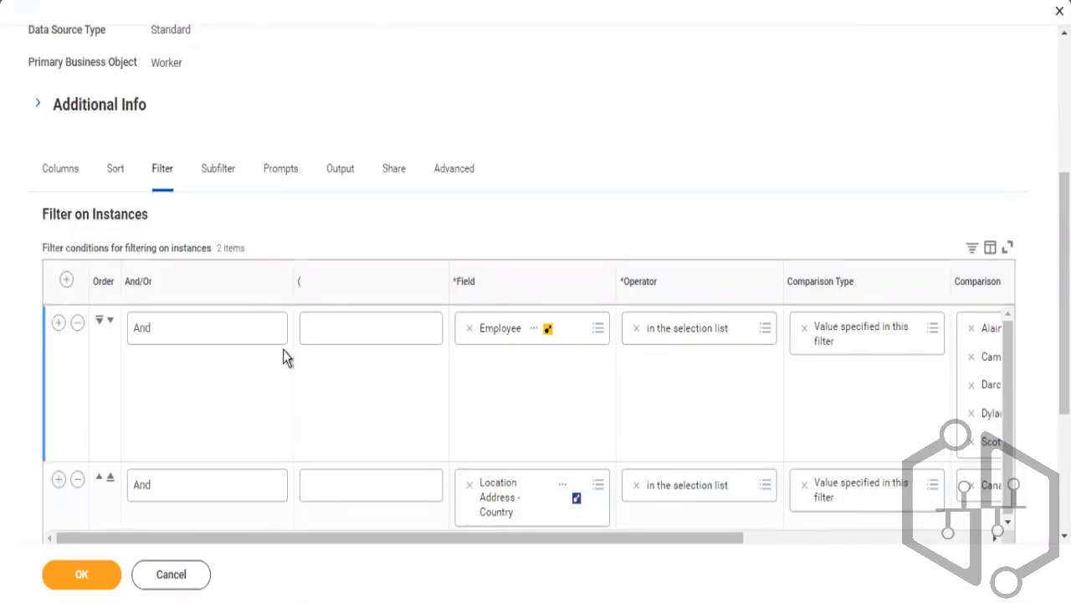
pyautogui.click(65, 170)
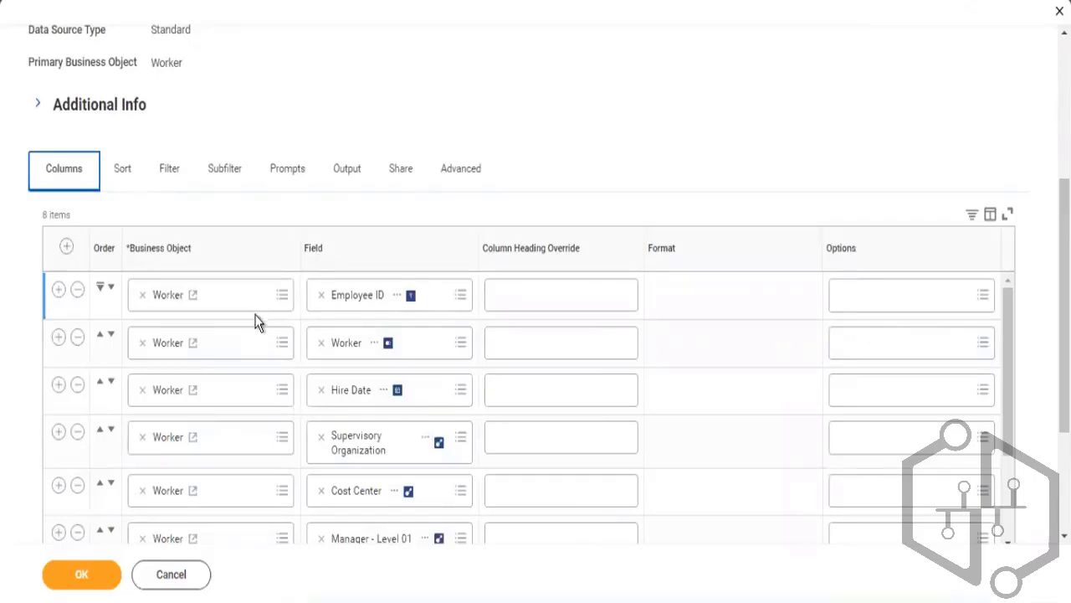
pyautogui.click(176, 182)
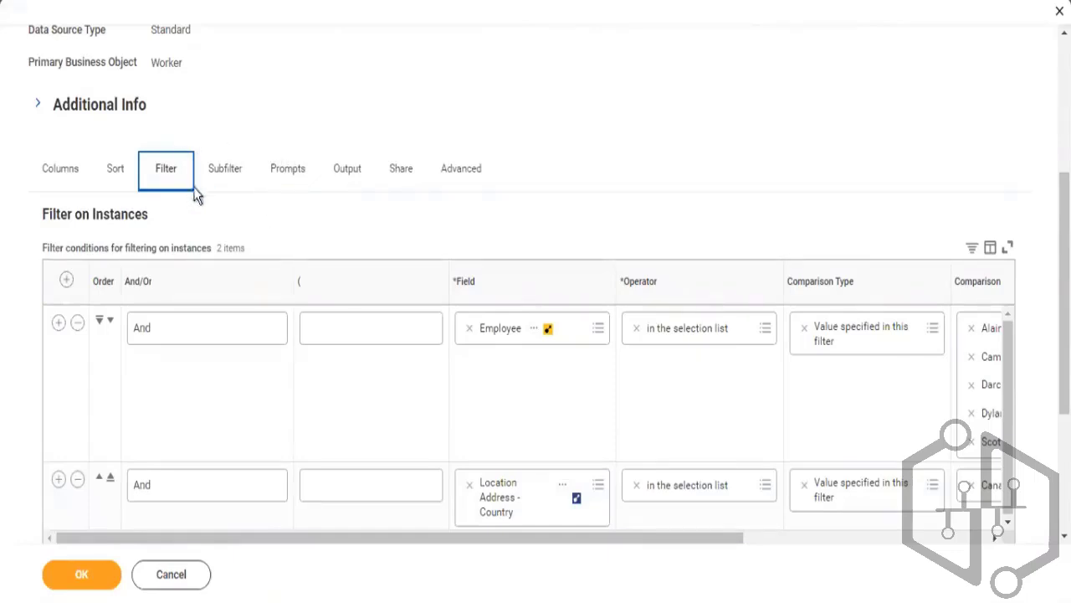
pyautogui.click(294, 170)
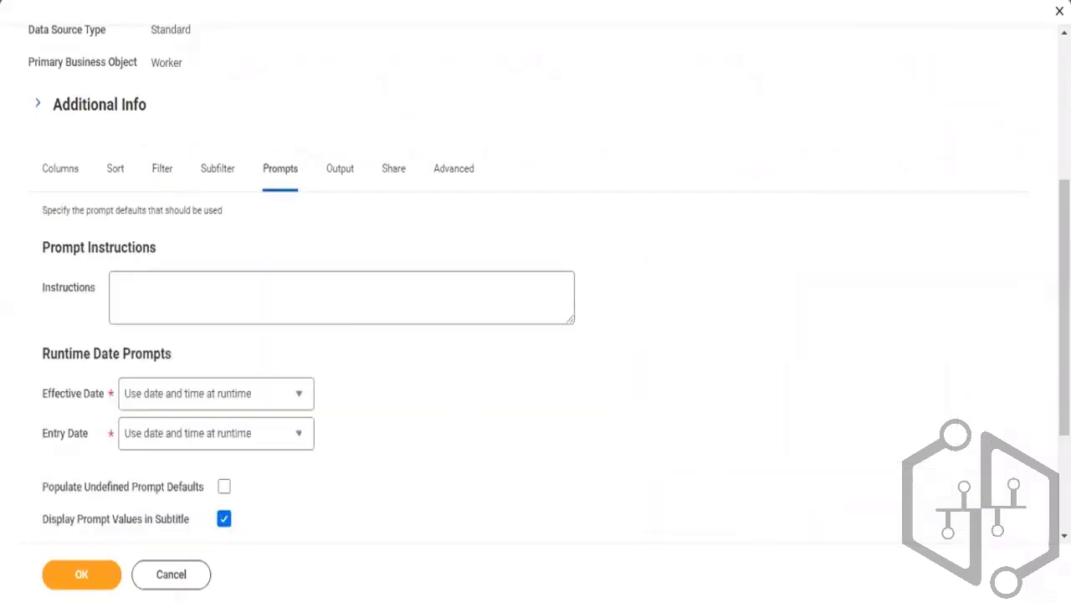
pyautogui.scroll(-2, 535, 335)
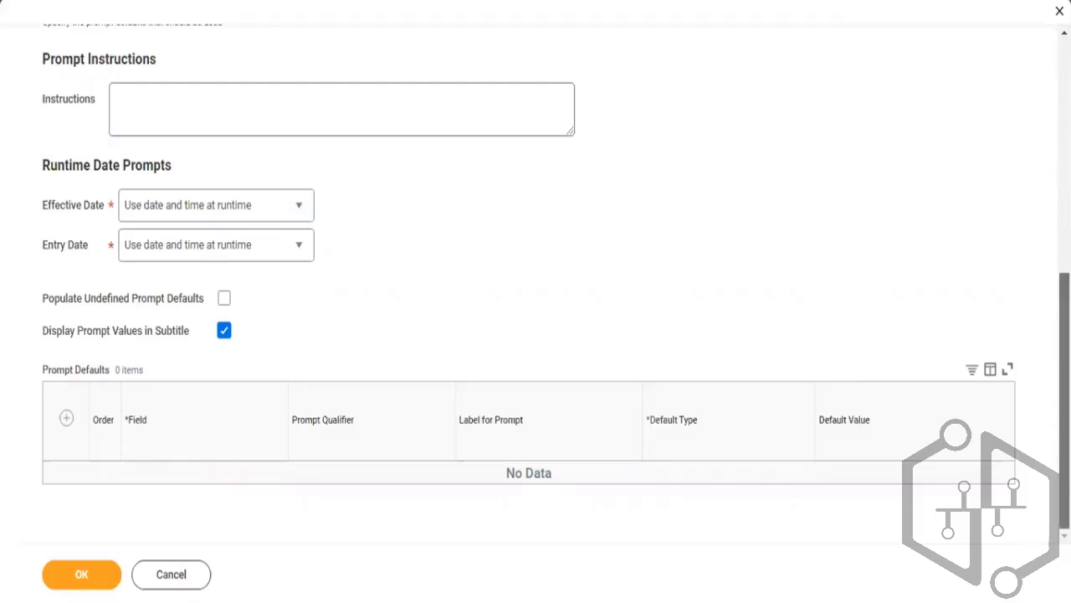
pyautogui.scroll(3, 536, 301)
pyautogui.scroll(1, 535, 302)
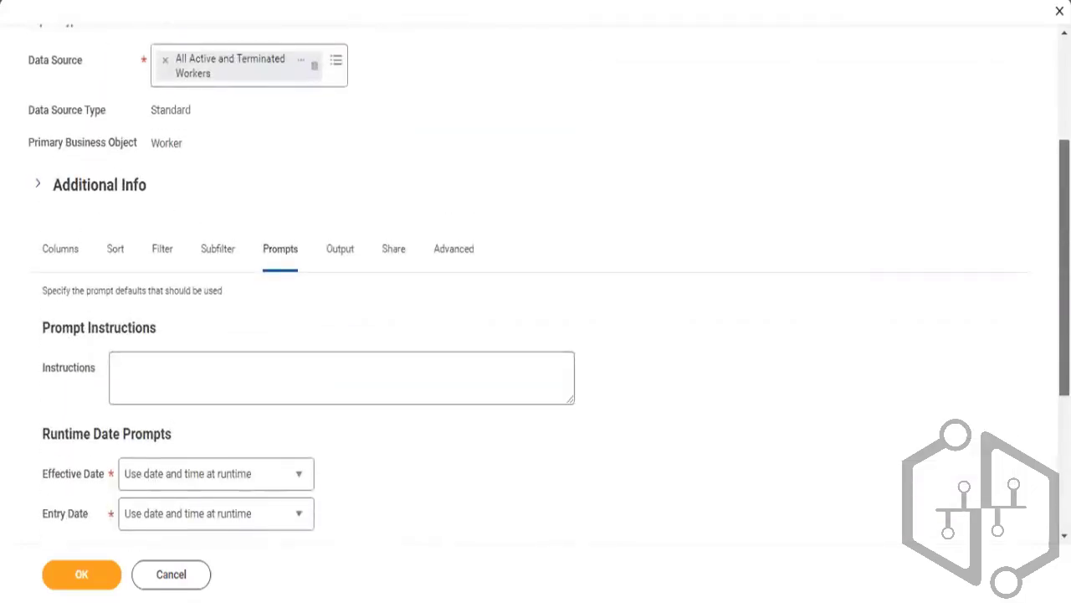
pyautogui.scroll(-3, 536, 302)
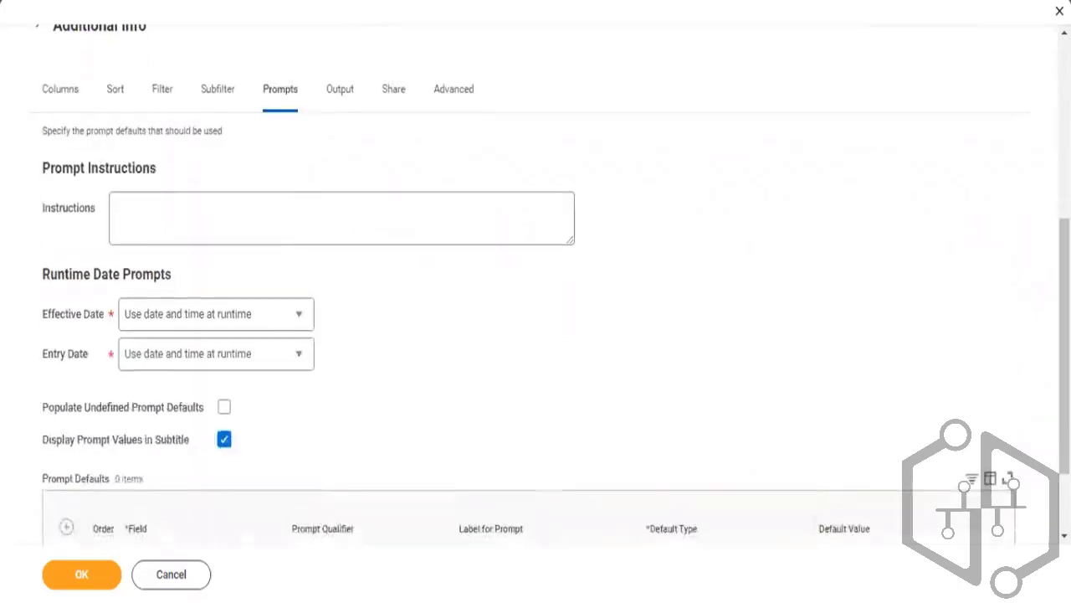
pyautogui.click(164, 94)
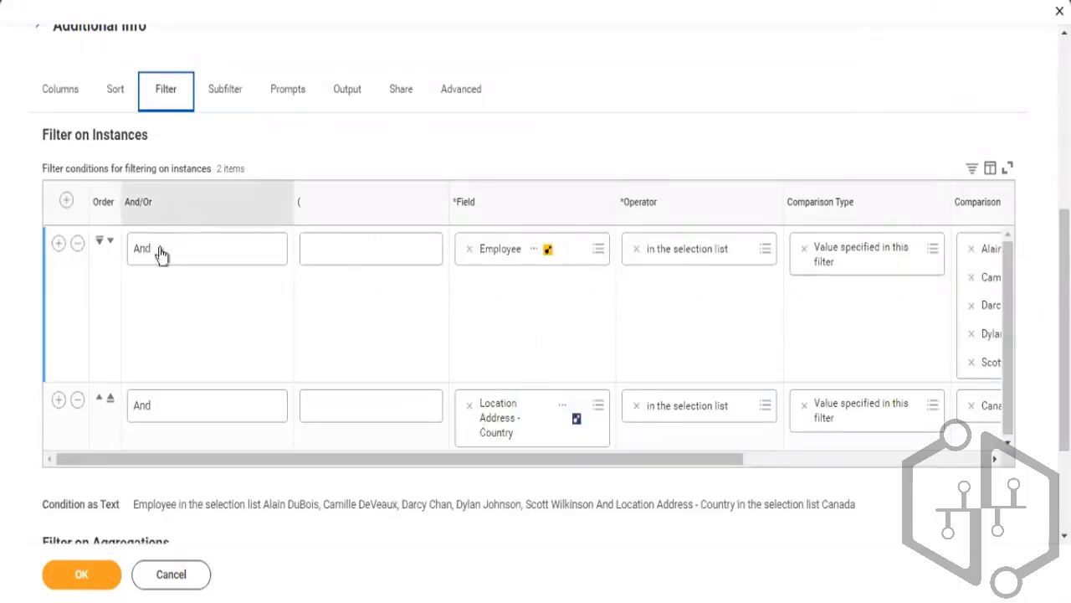
# Replace the Employee filter condition with a new filter condition on the Worker field
pyautogui.click(75, 246)
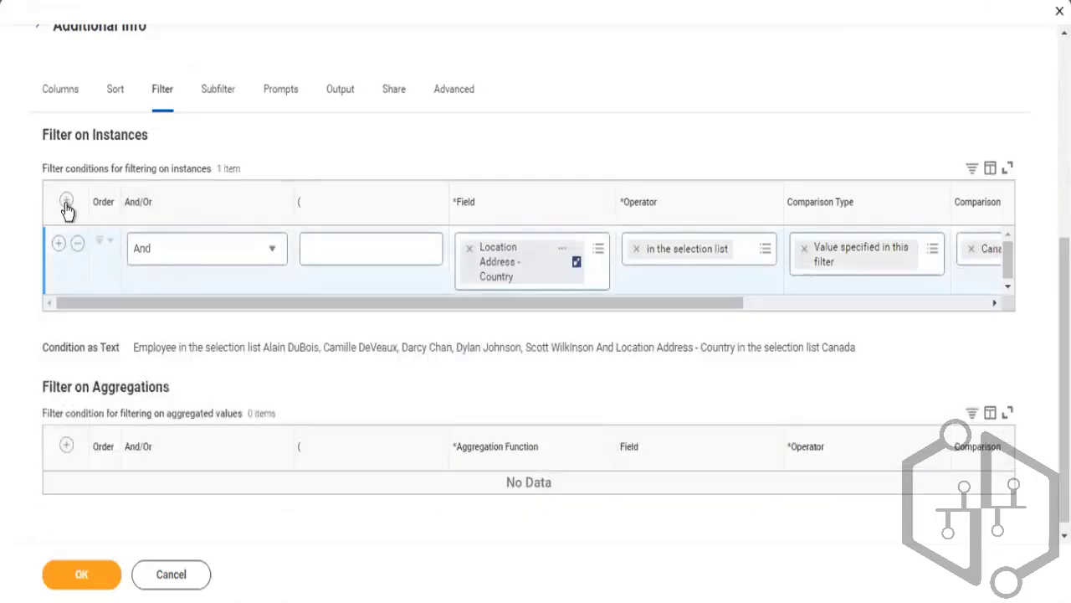
pyautogui.click(66, 203)
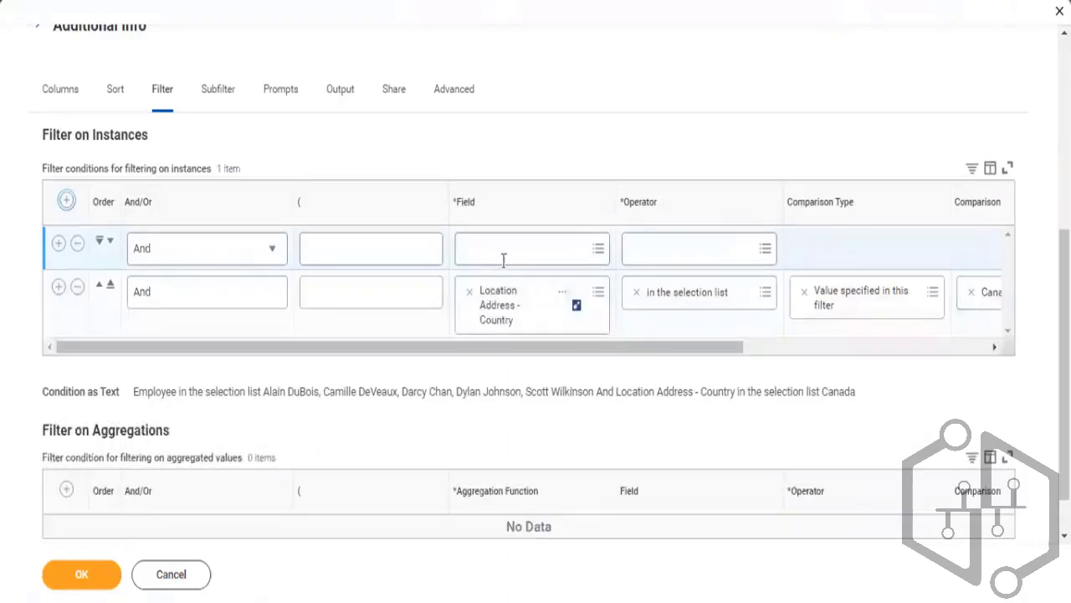
pyautogui.click(505, 250)
pyautogui.write('wo')
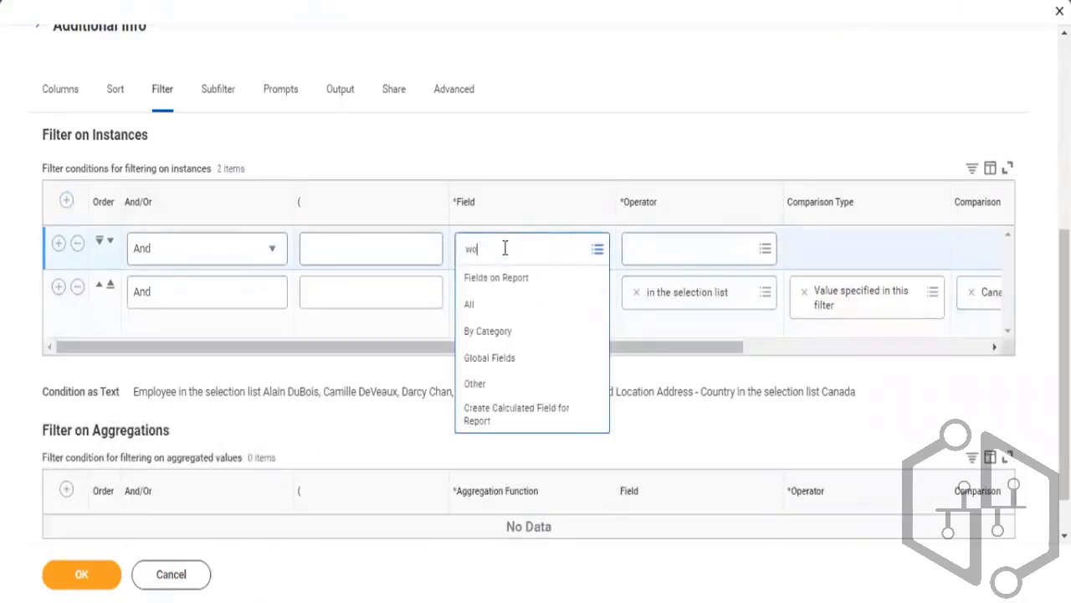
pyautogui.write('rker')
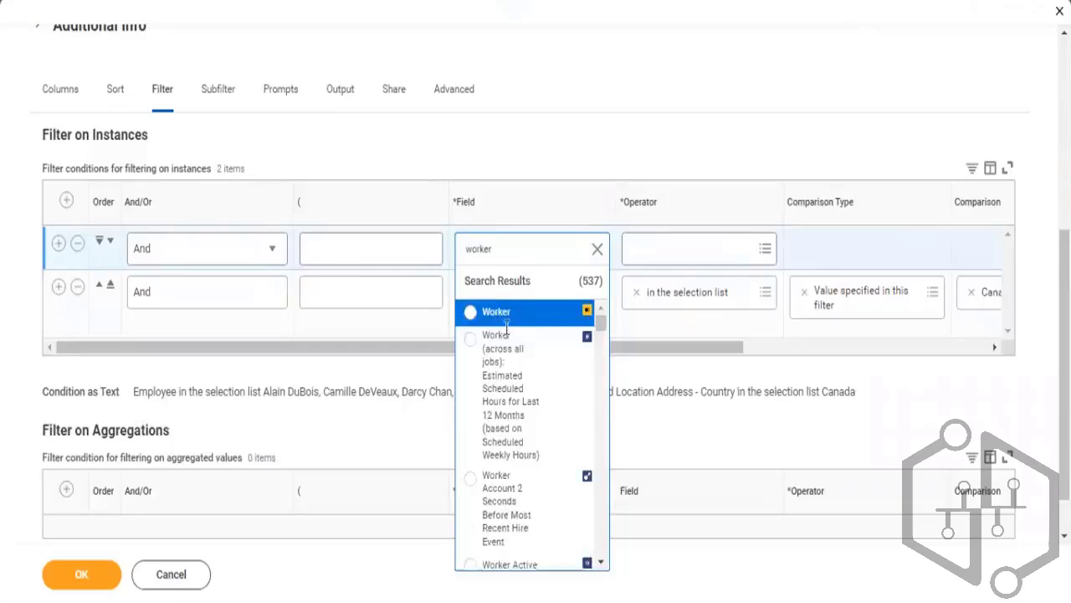
pyautogui.click(512, 312)
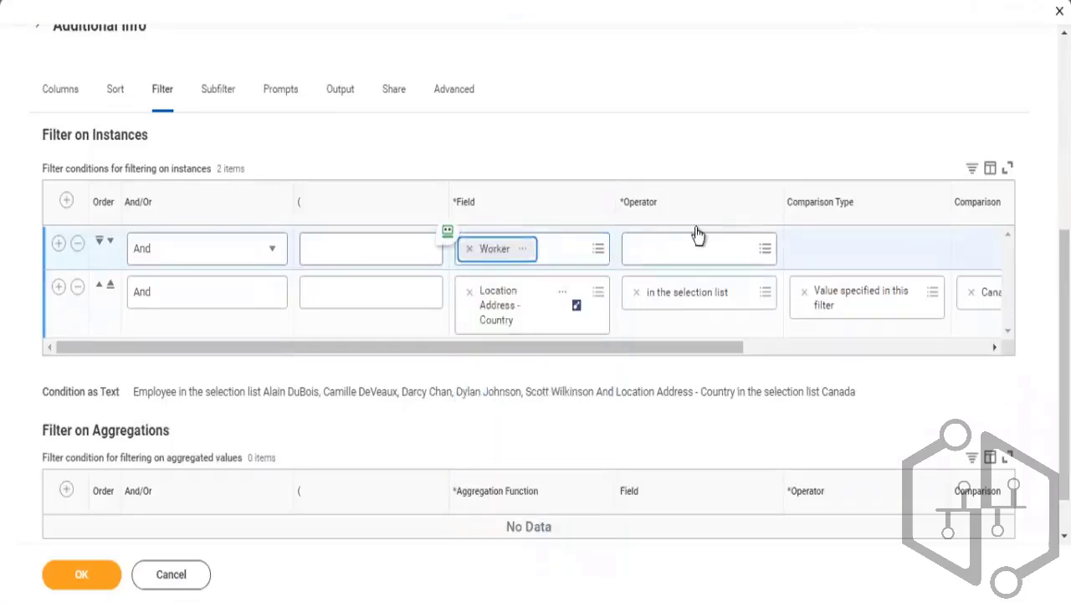
# Set the Worker condition's operator to in the selection list and its comparison type to Prompt the user for the value
pyautogui.click(668, 250)
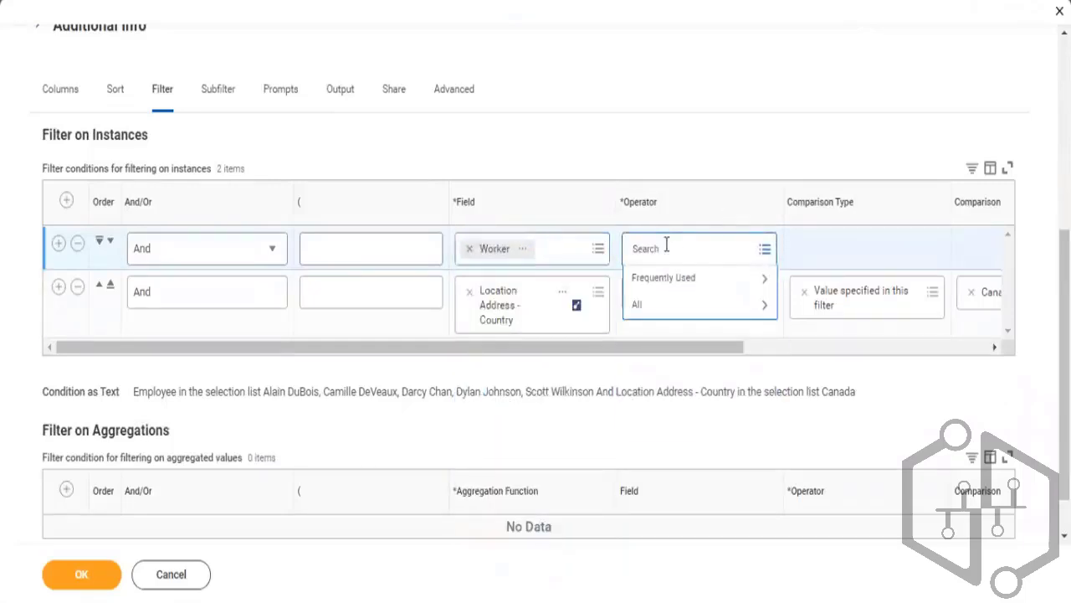
pyautogui.click(661, 279)
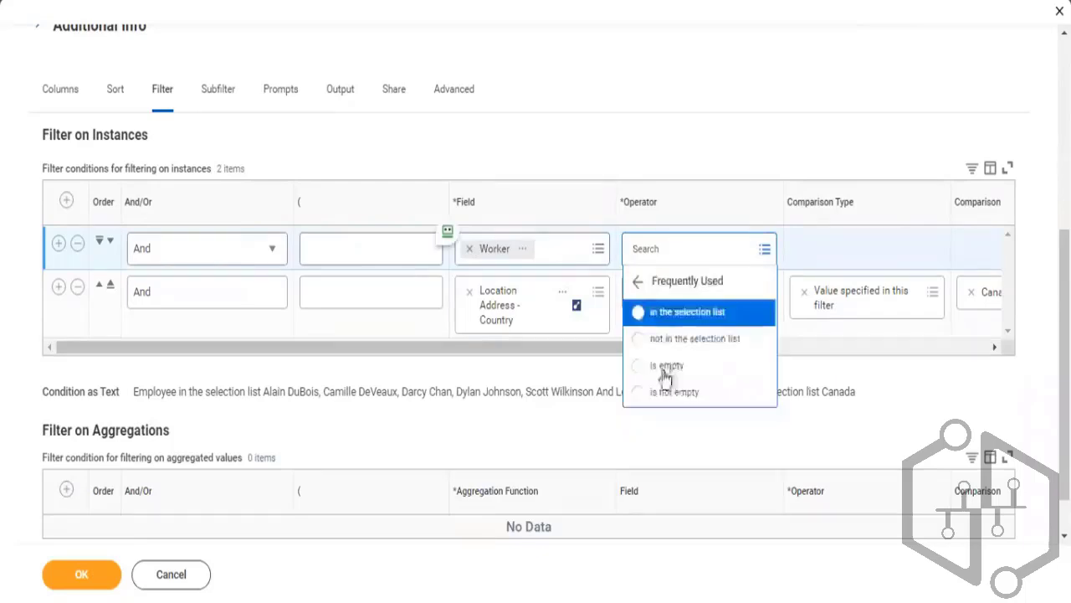
pyautogui.click(687, 316)
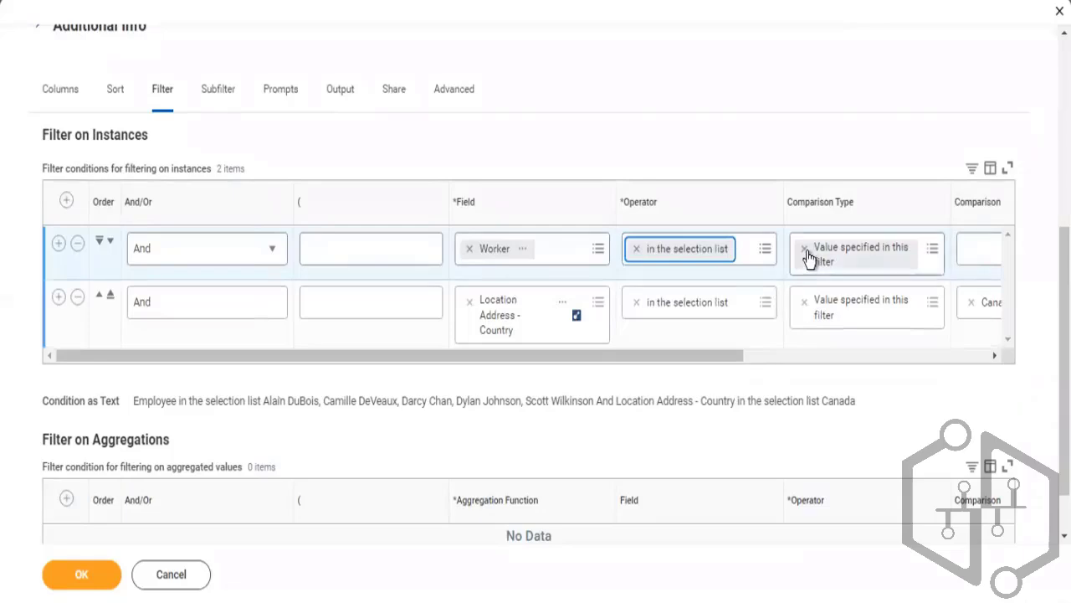
pyautogui.click(806, 252)
pyautogui.click(806, 251)
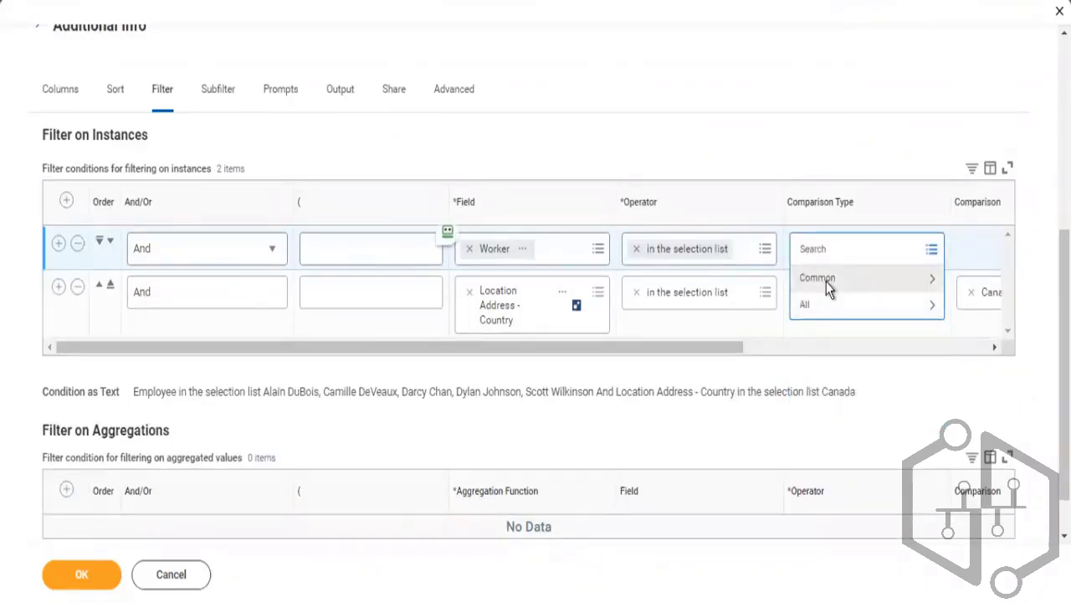
pyautogui.click(826, 284)
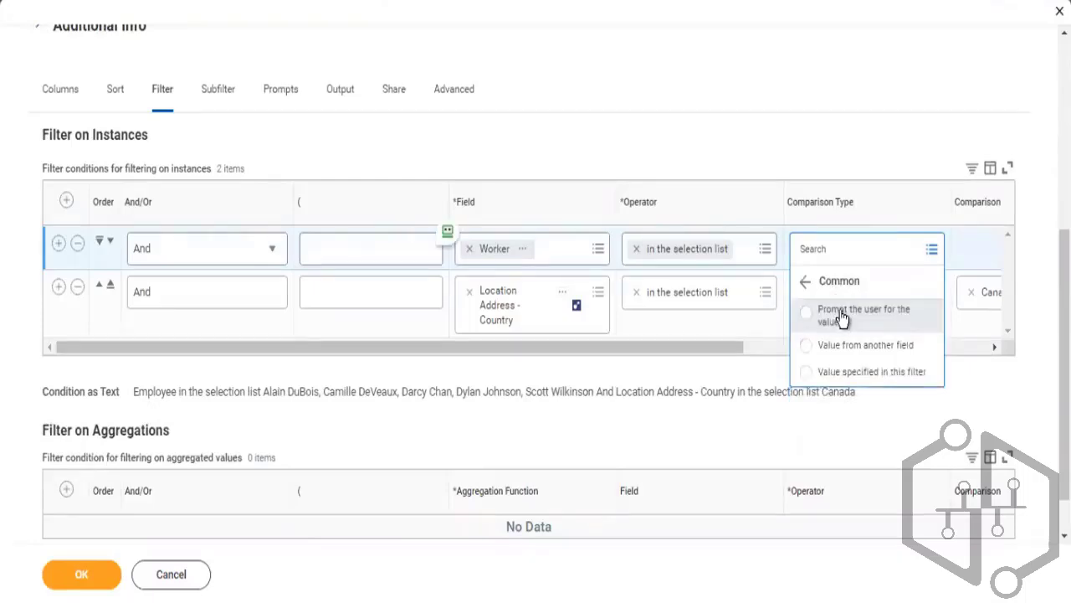
pyautogui.click(841, 316)
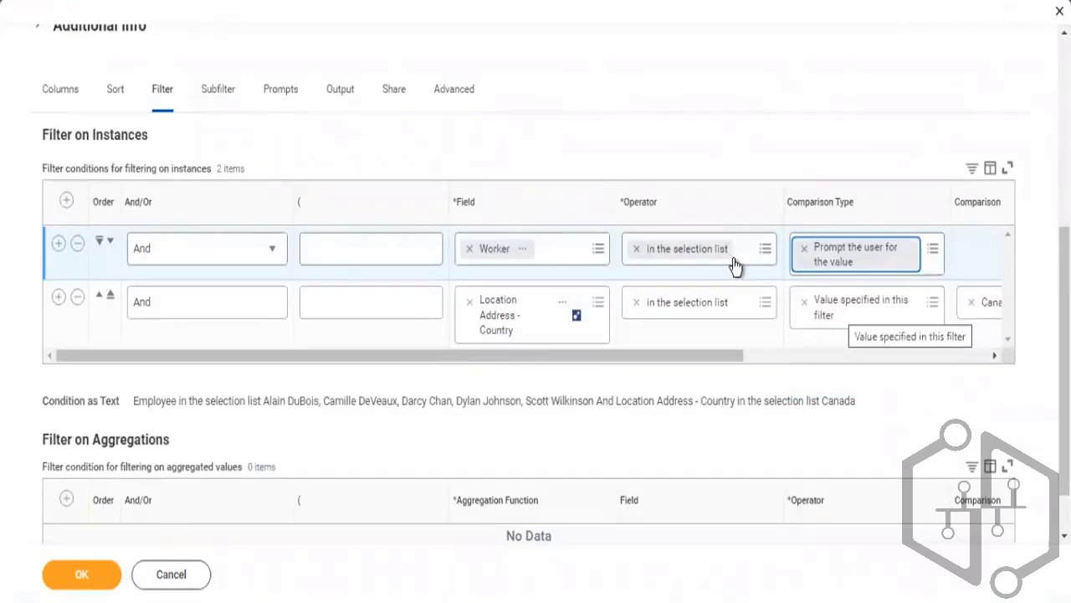
pyautogui.click(457, 106)
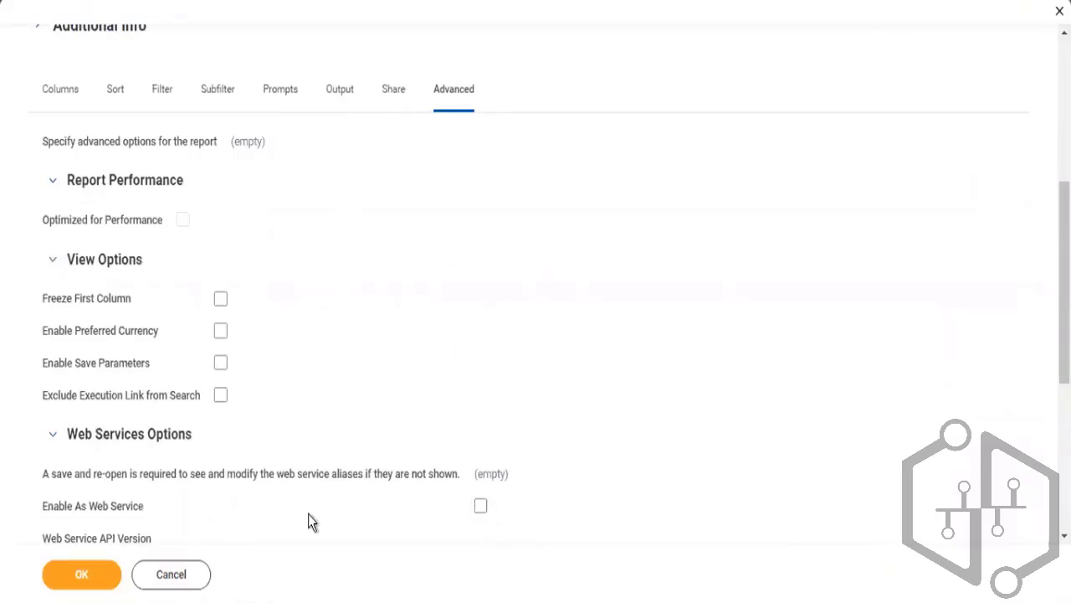
pyautogui.click(164, 94)
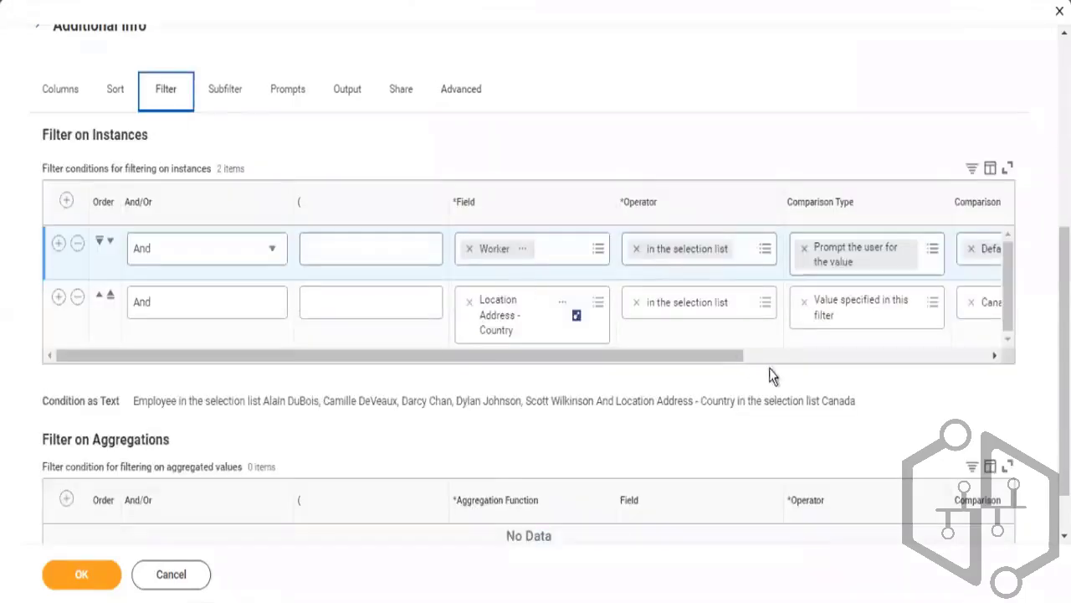
# Save the report definition and run it, selecting four workers found by a name search at the Worker prompt
pyautogui.moveTo(701, 360); pyautogui.dragTo(692, 320)
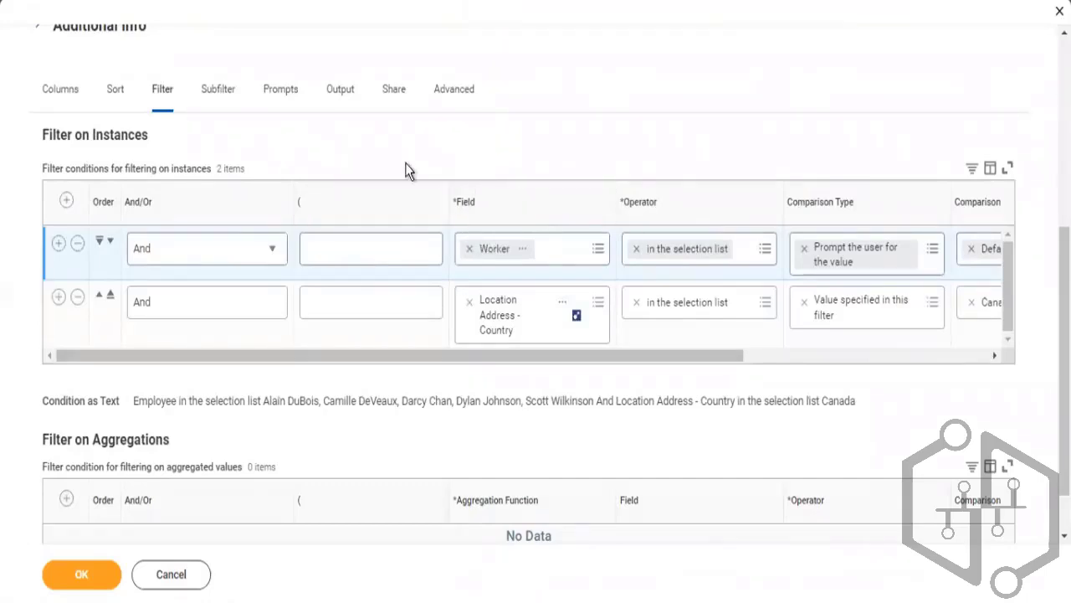
pyautogui.click(73, 574)
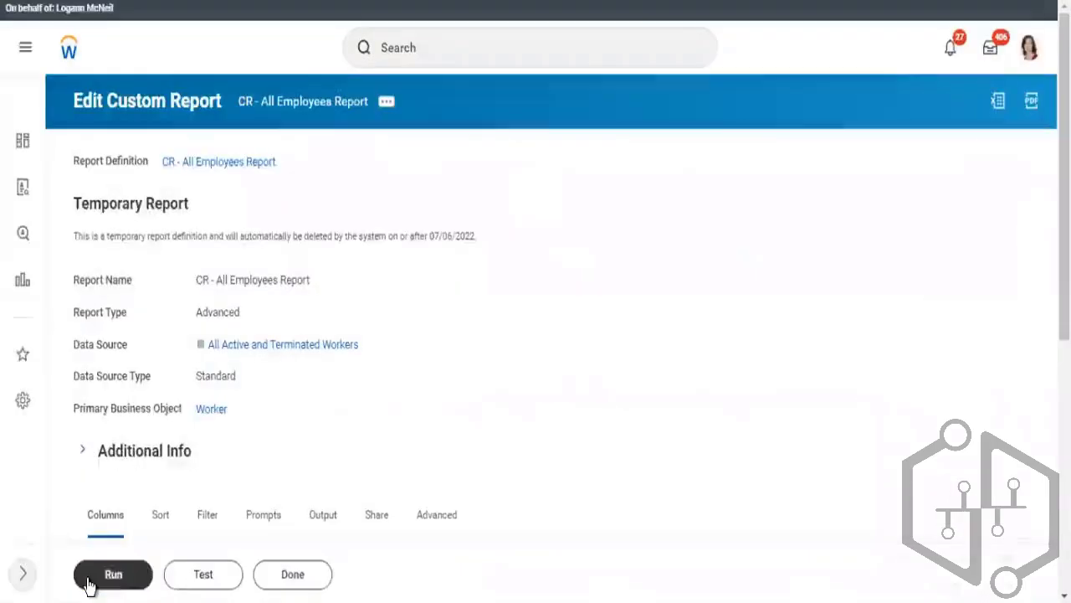
pyautogui.click(89, 579)
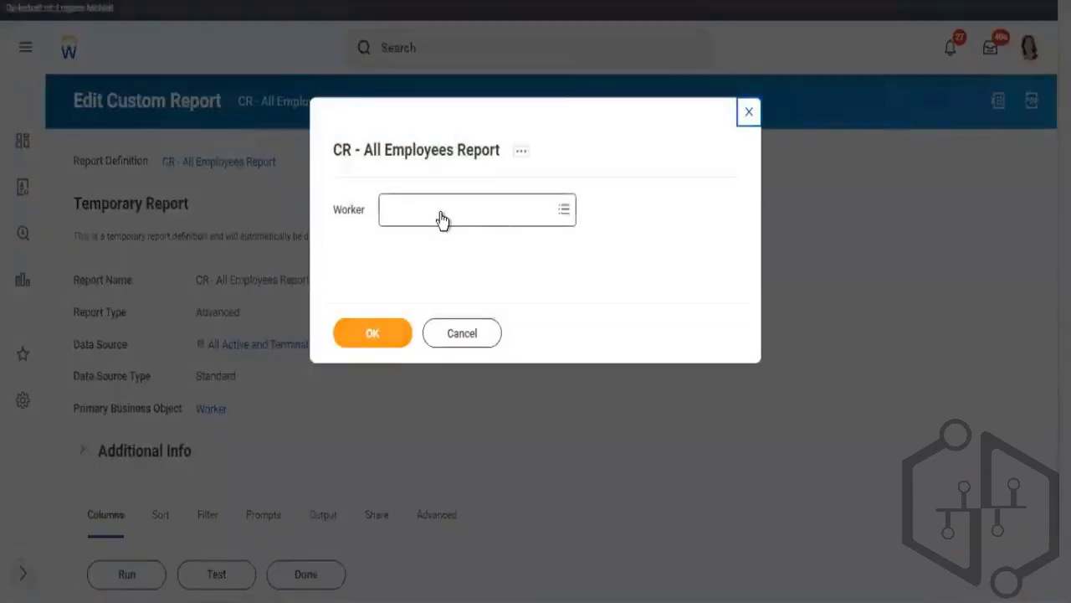
pyautogui.click(442, 213)
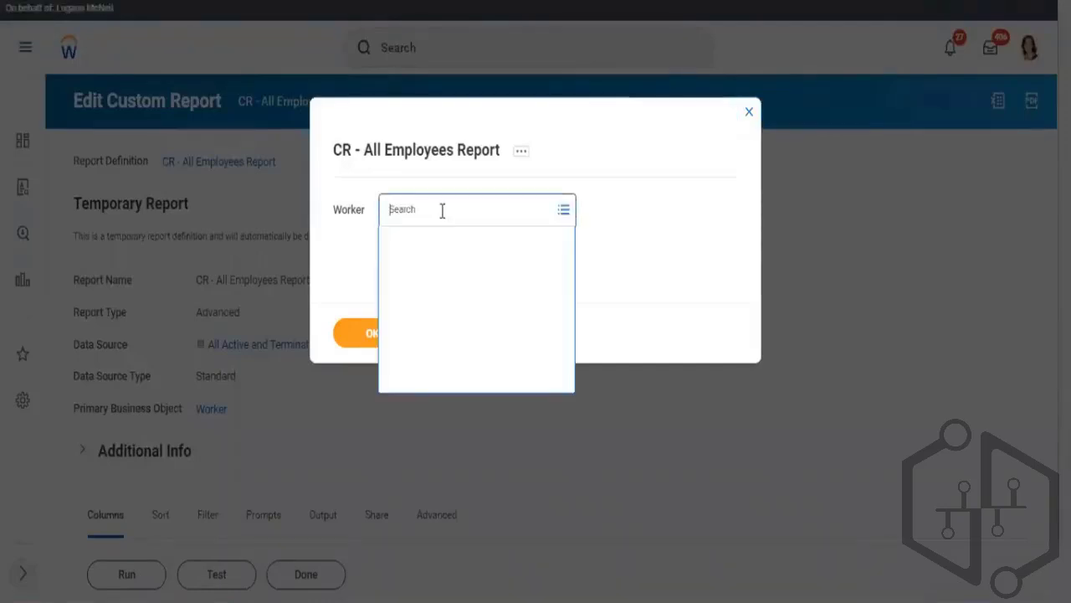
pyautogui.write('je')
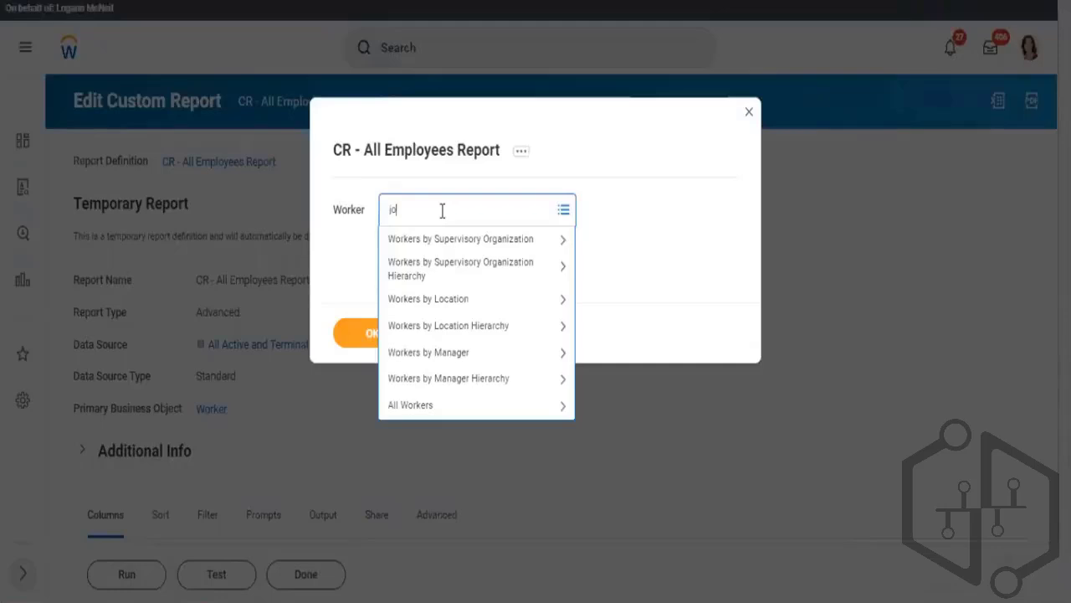
pyautogui.write('hn')
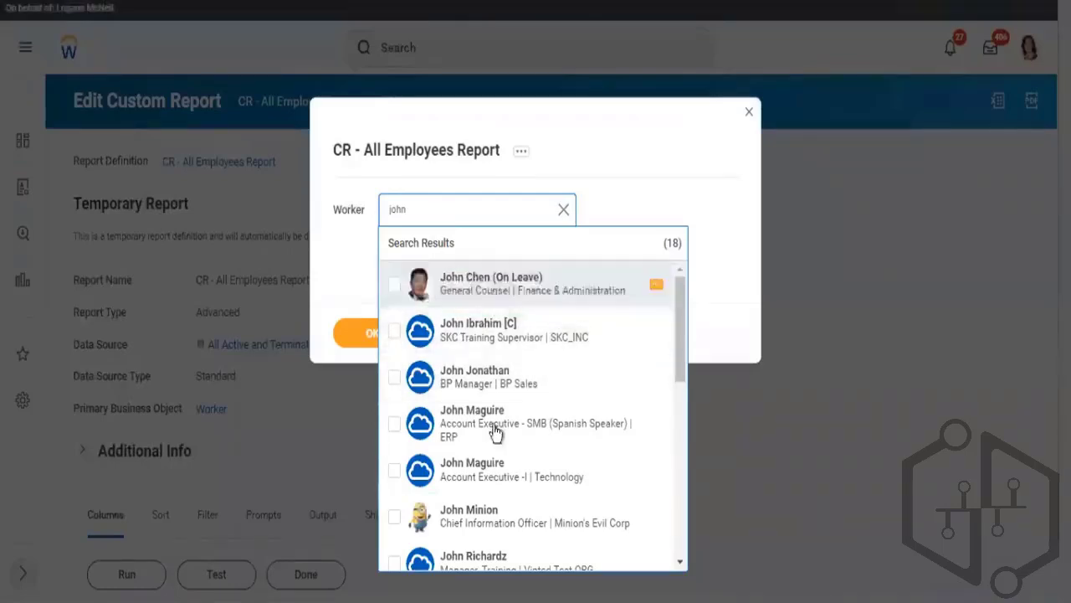
pyautogui.click(396, 379)
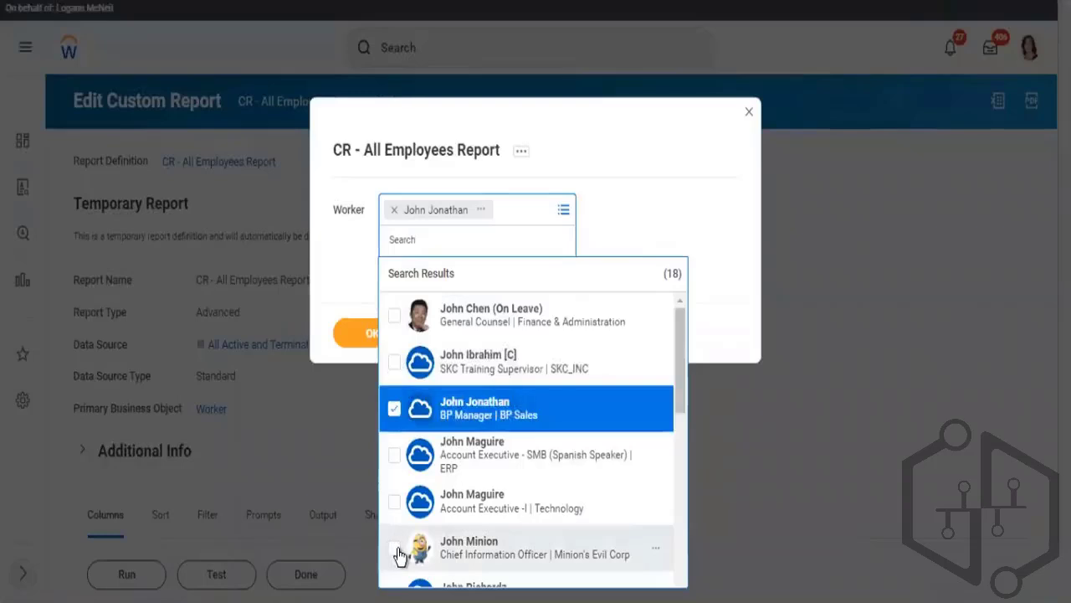
pyautogui.click(482, 546)
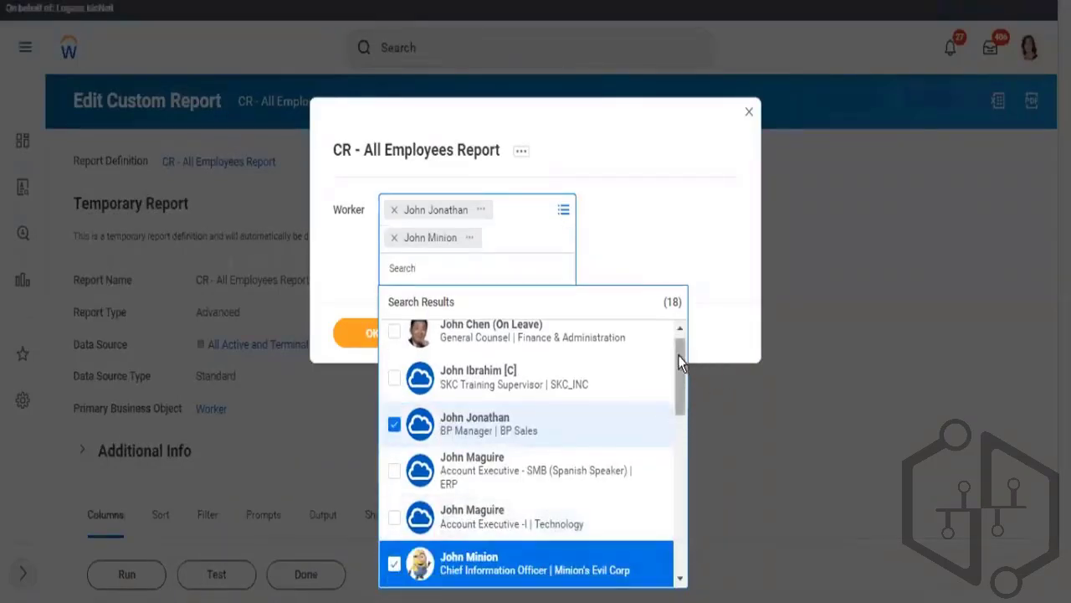
pyautogui.moveTo(678, 354); pyautogui.dragTo(679, 431)
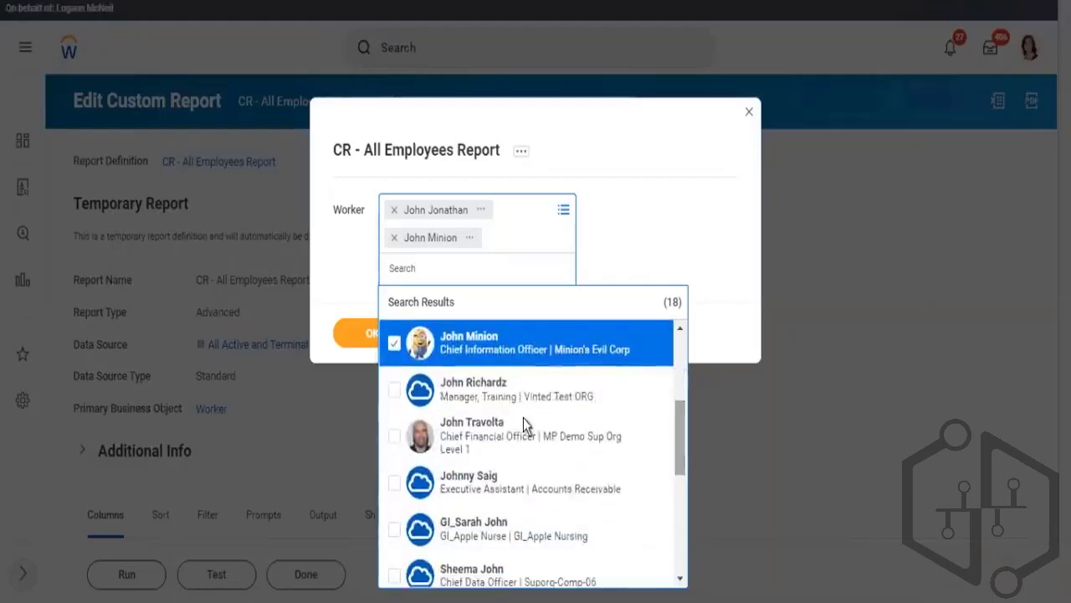
pyautogui.click(393, 391)
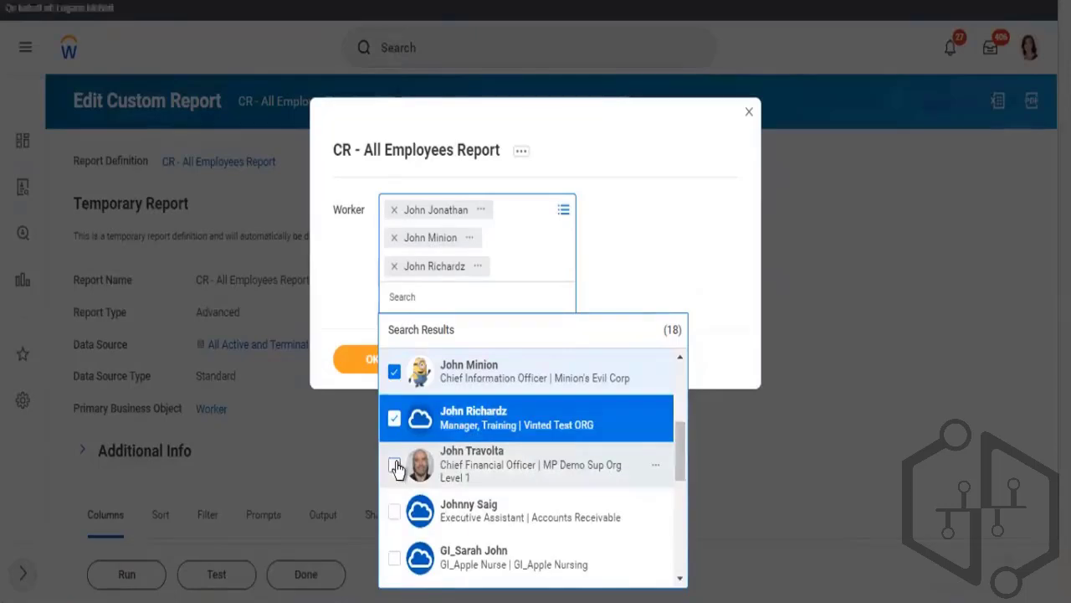
pyautogui.click(394, 465)
pyautogui.click(304, 457)
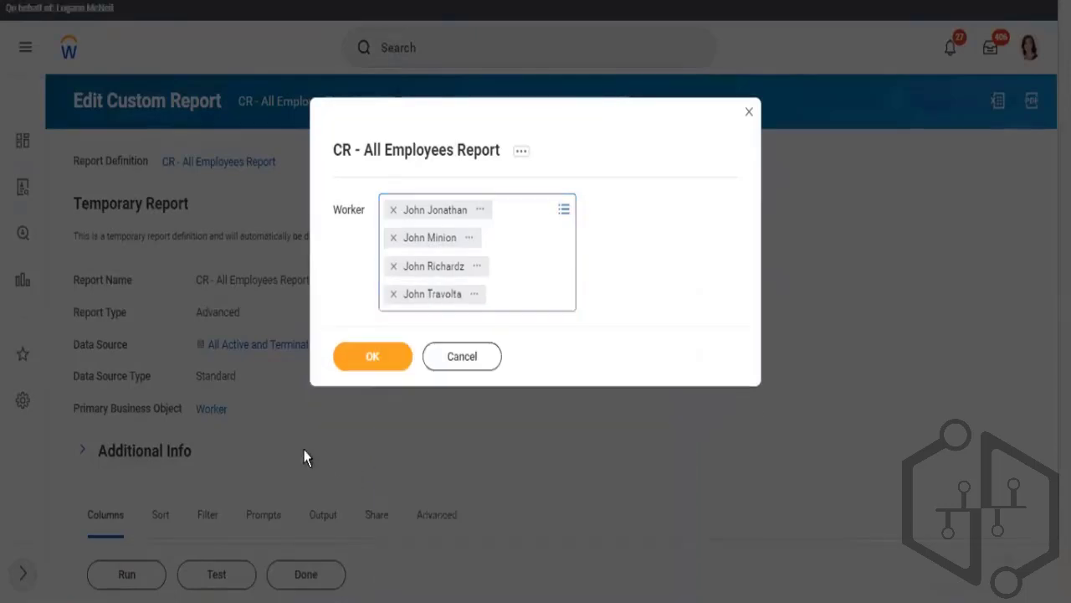
pyautogui.click(365, 363)
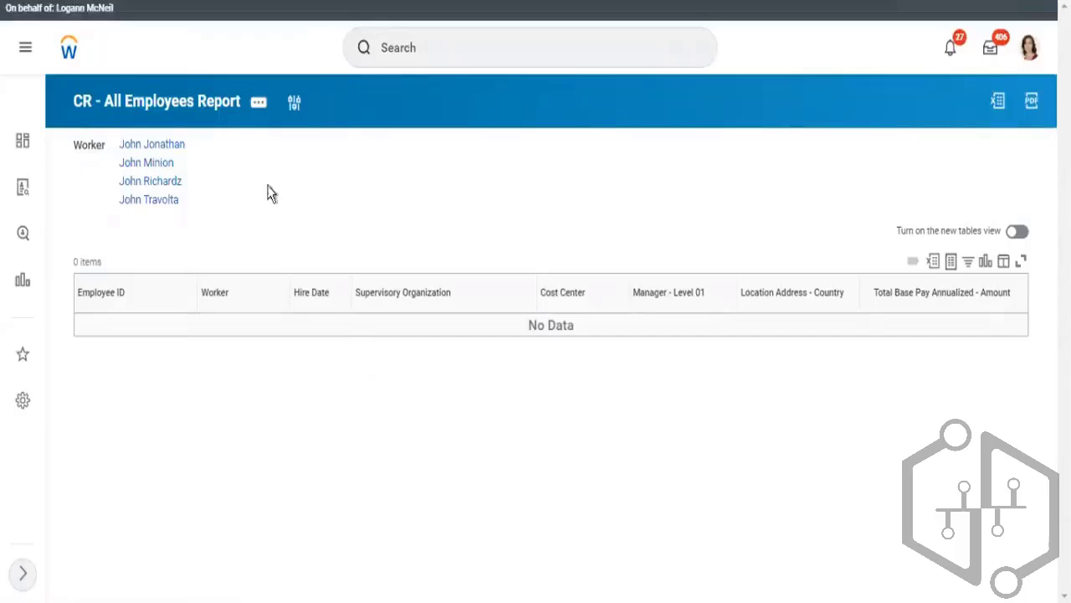
# Change the Worker prompt to two workers looked up by employee ID and rerun the report
pyautogui.click(295, 104)
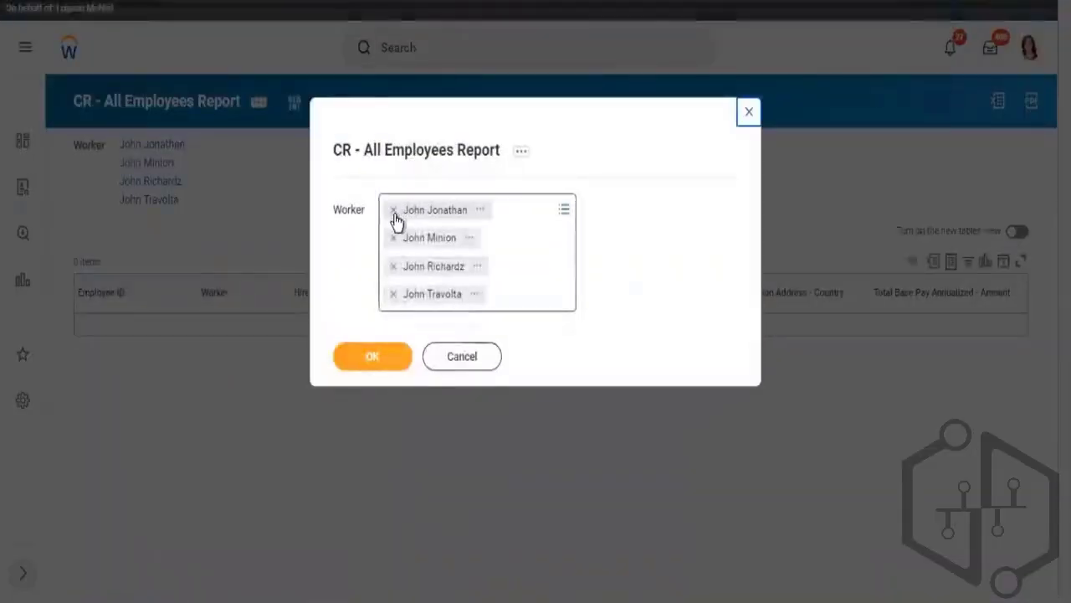
pyautogui.click(394, 214)
pyautogui.click(394, 213)
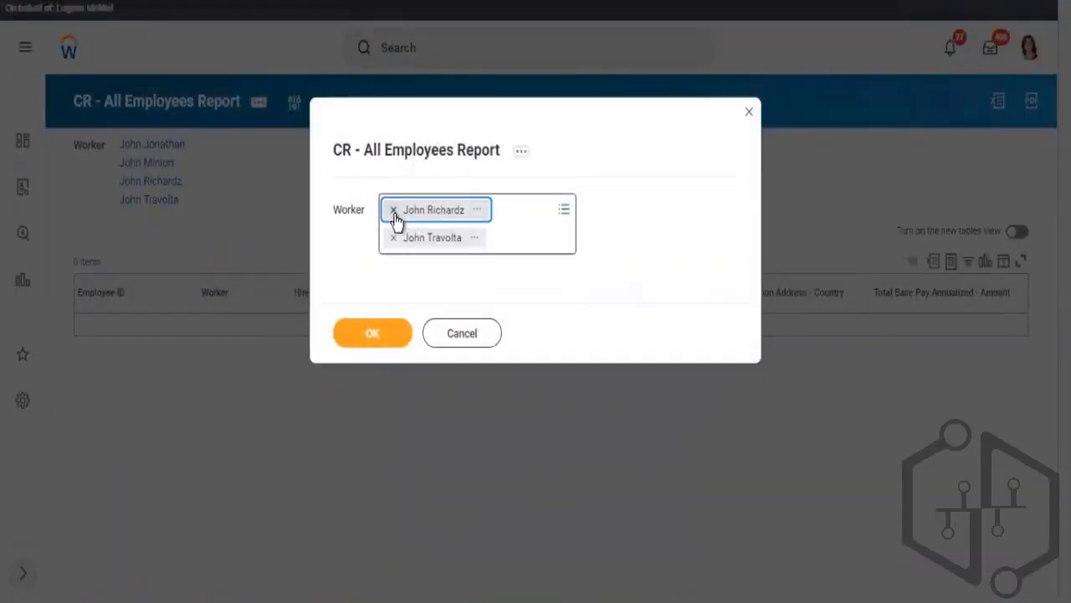
pyautogui.click(394, 214)
pyautogui.click(394, 213)
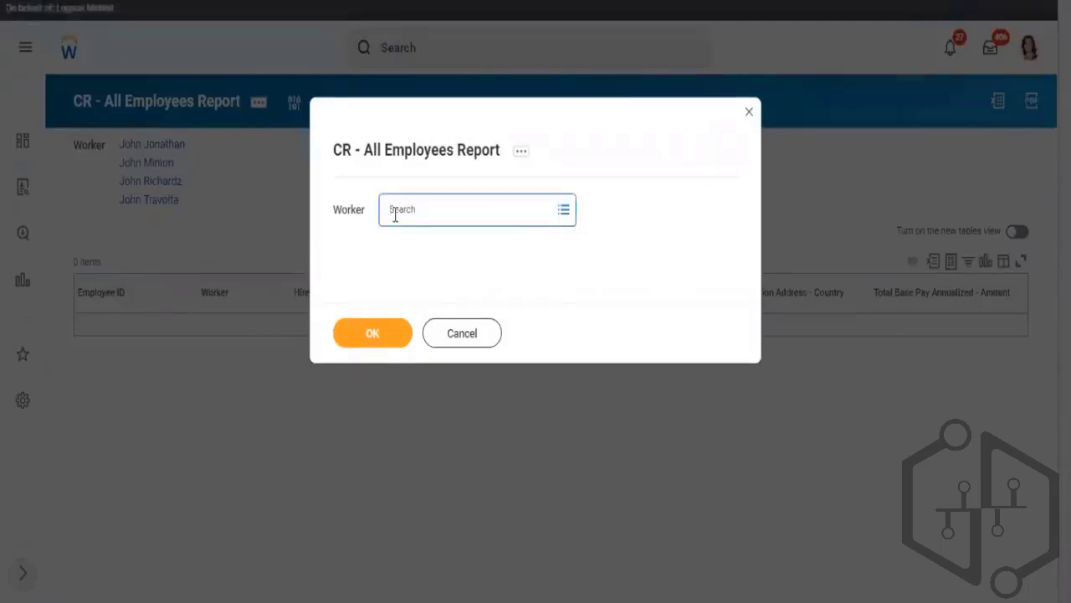
pyautogui.press('Return')
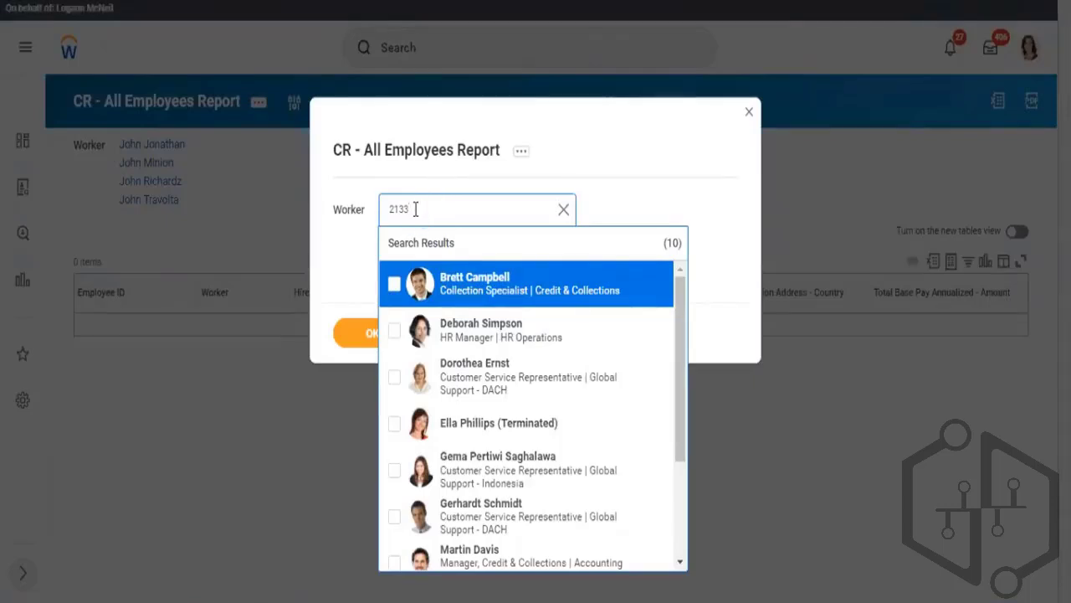
pyautogui.press('Return')
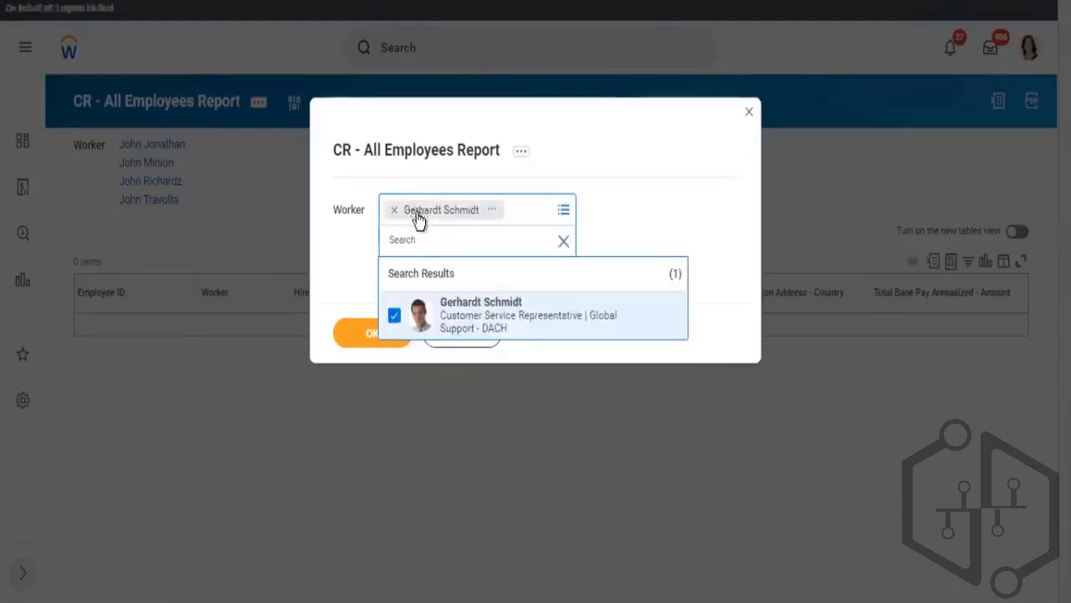
pyautogui.write('21335')
pyautogui.press('Return')
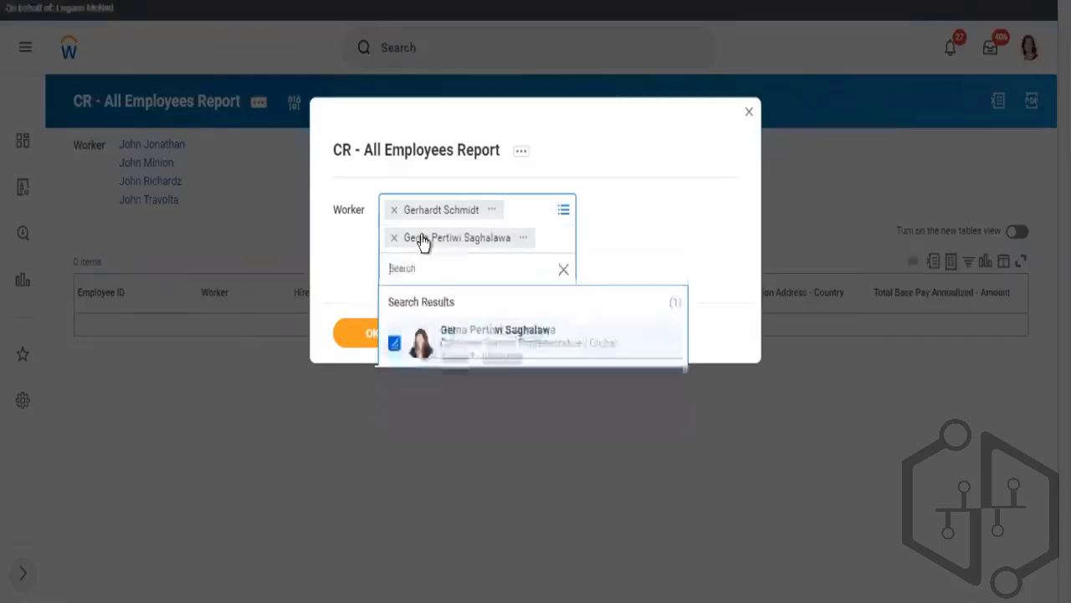
pyautogui.click(353, 332)
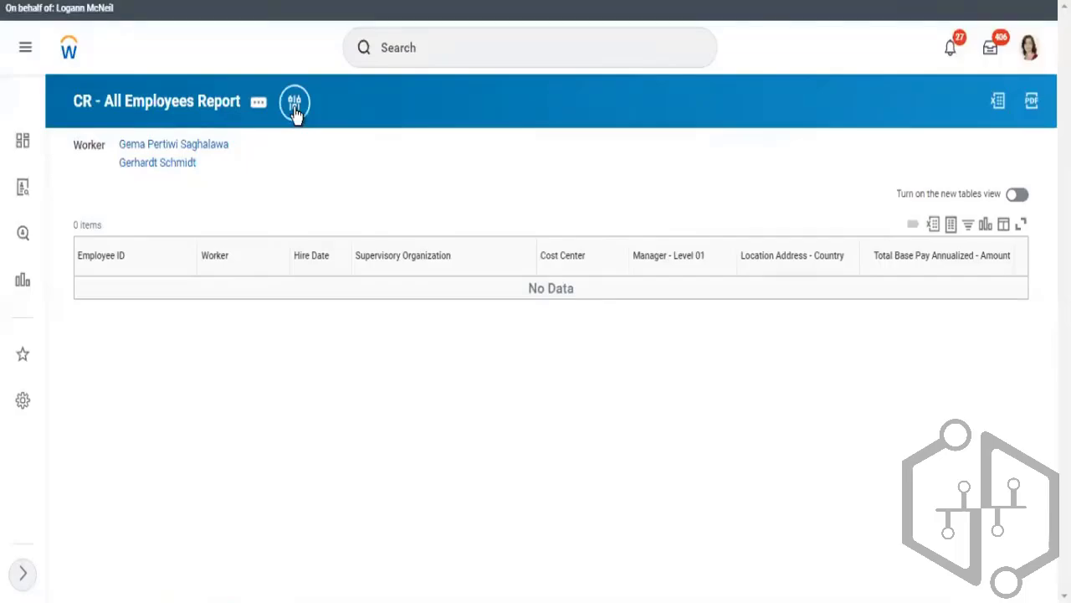
# Edit the report definition, remove the Location Address - Country filter condition, and save the change
pyautogui.click(294, 104)
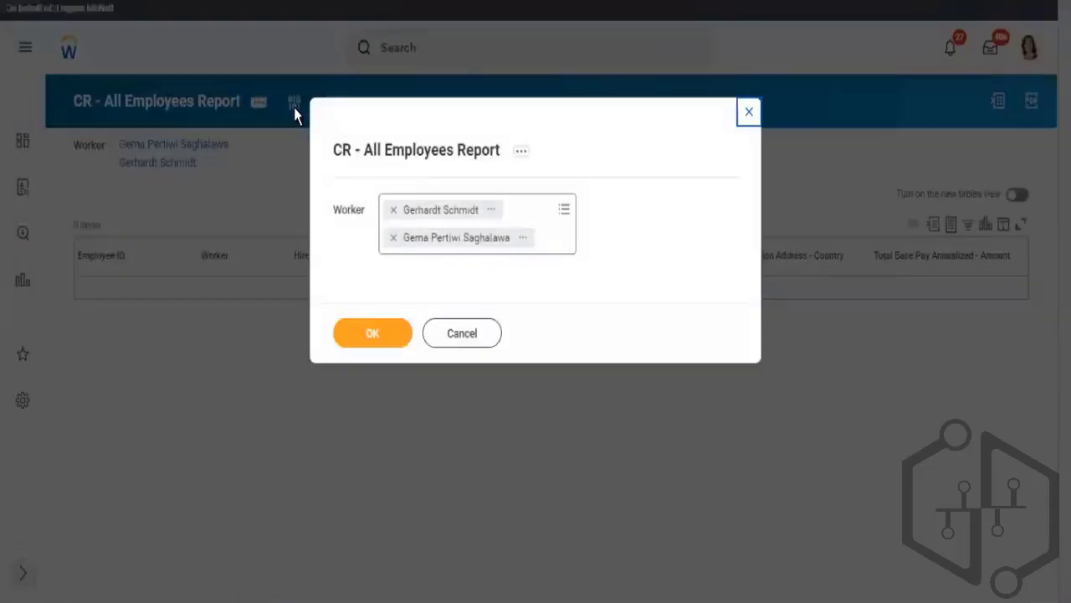
pyautogui.click(412, 152)
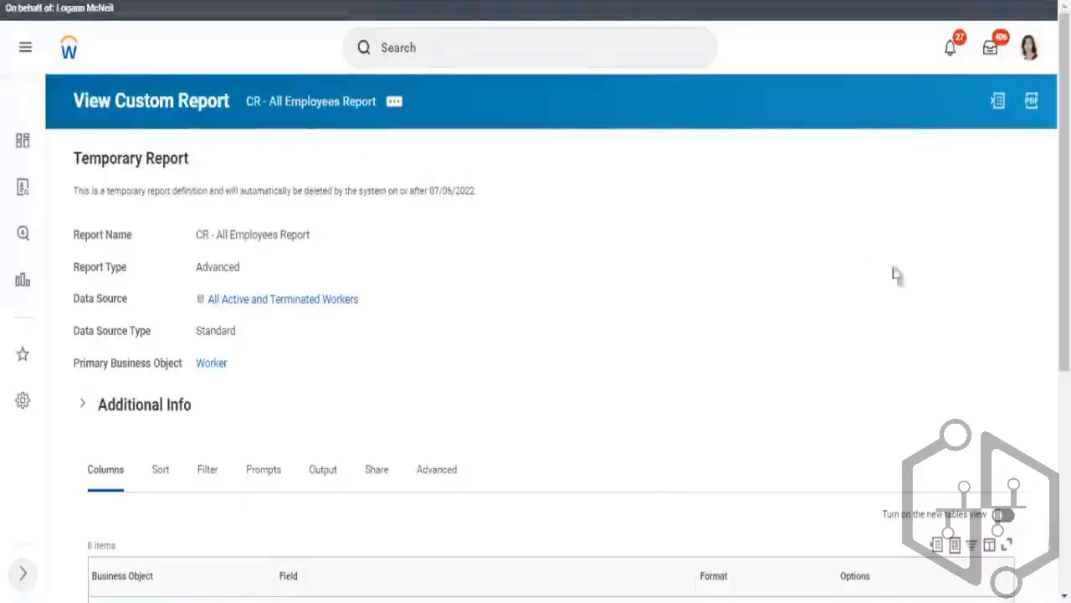
pyautogui.moveTo(1064, 193)
pyautogui.mouseDown()
pyautogui.moveTo(1063, 368)
pyautogui.moveTo(1064, 191)
pyautogui.mouseUp()
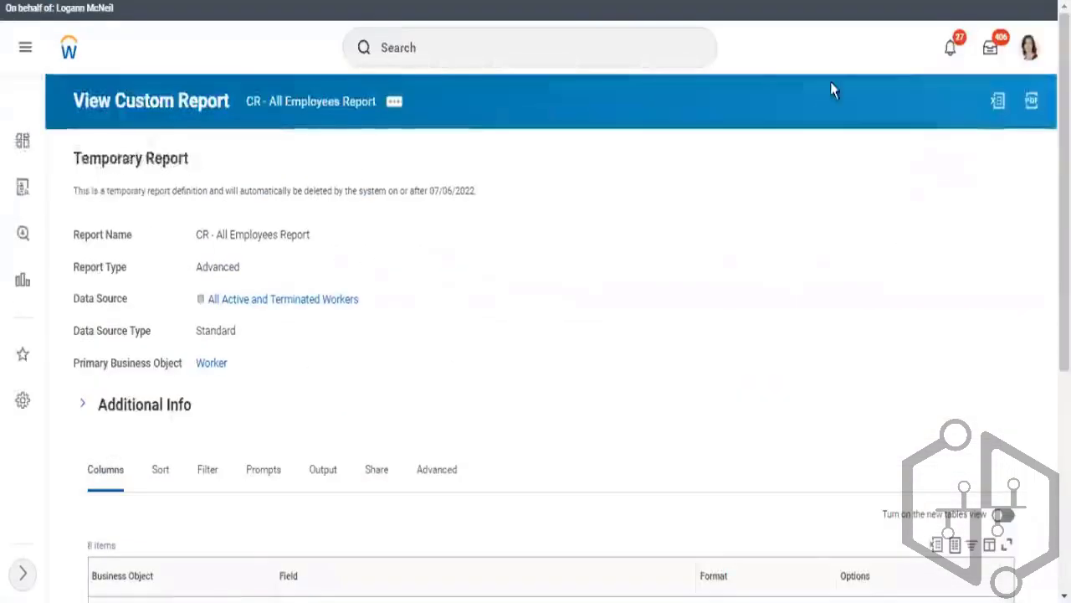
pyautogui.click(393, 104)
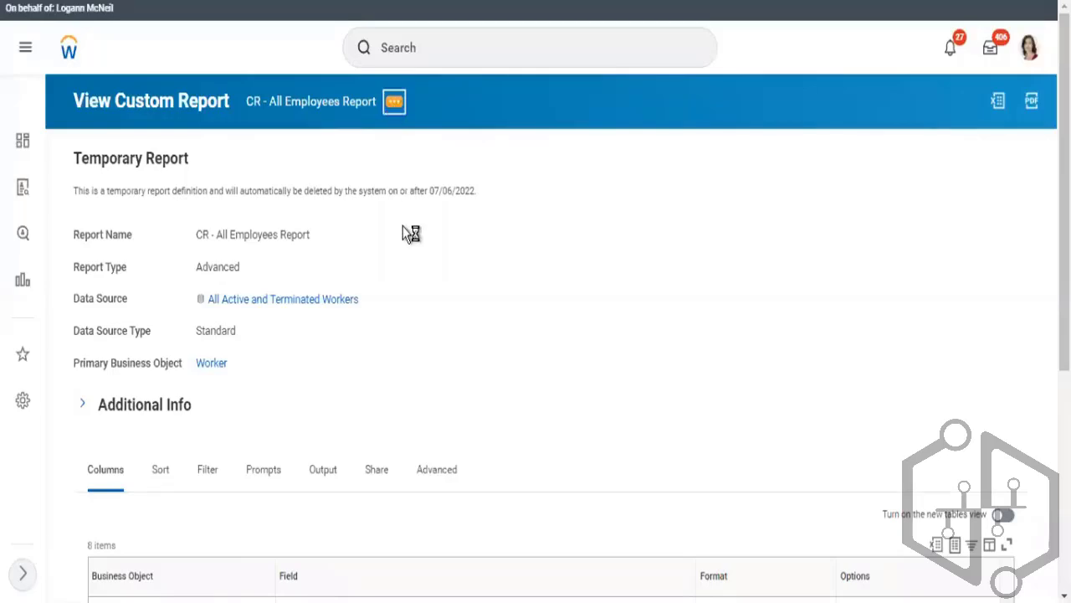
pyautogui.moveTo(512, 172)
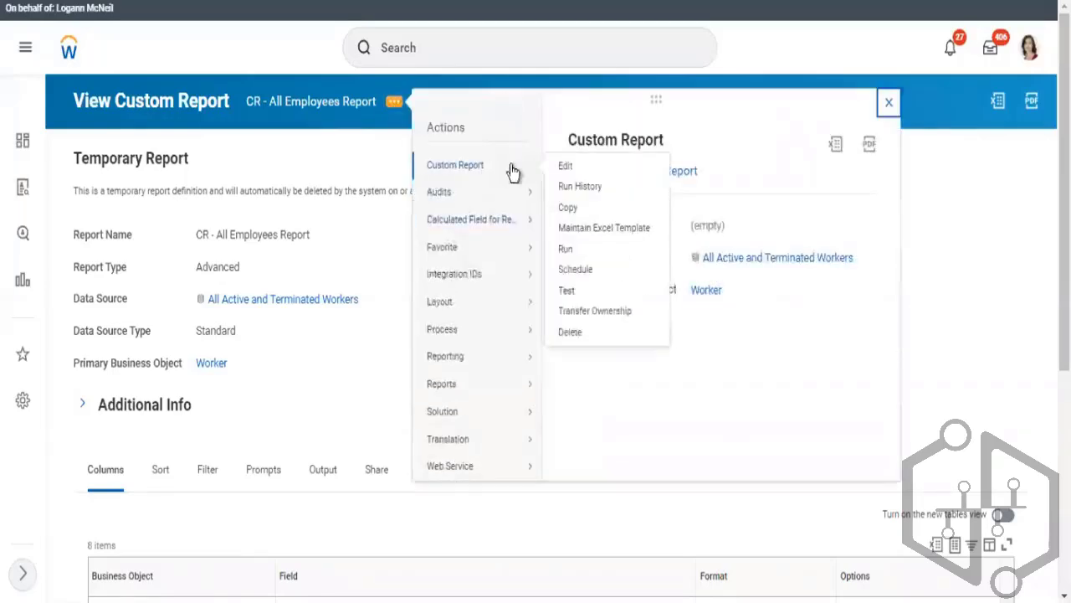
pyautogui.click(563, 170)
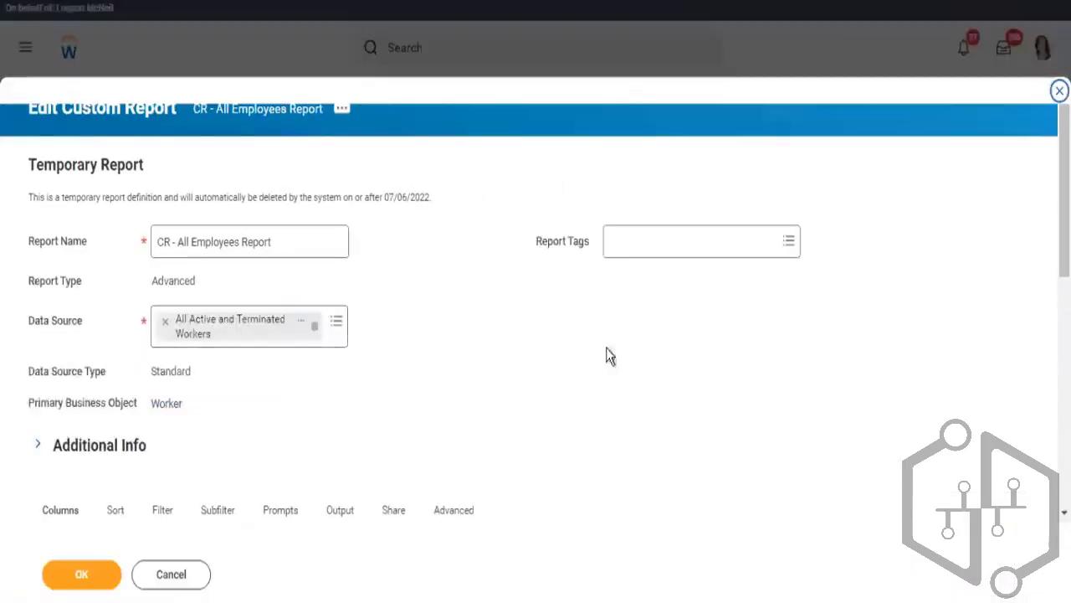
pyautogui.scroll(-5, 813, 203)
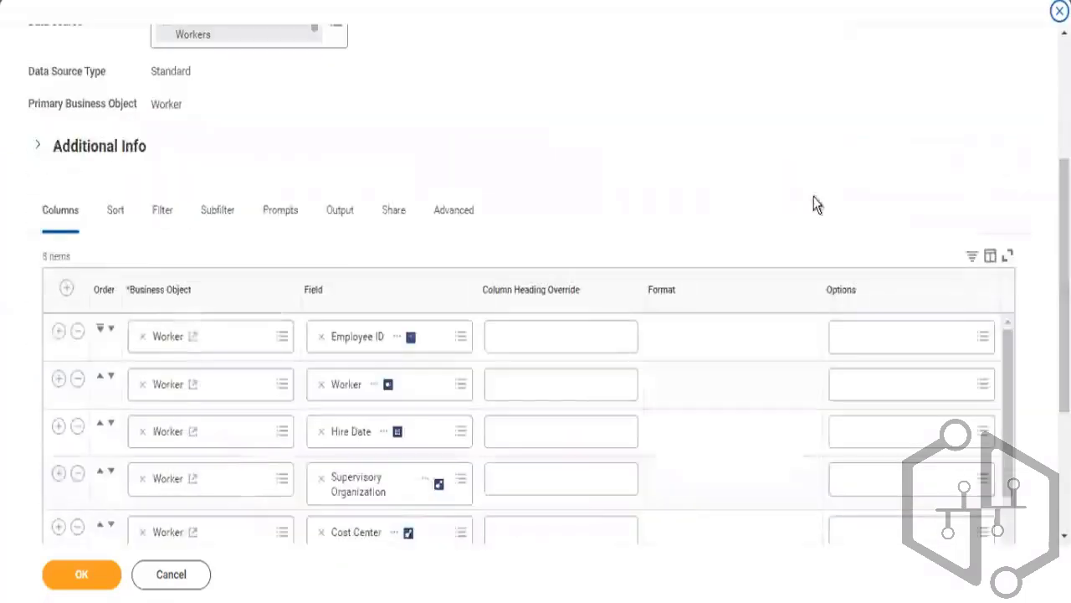
pyautogui.click(154, 228)
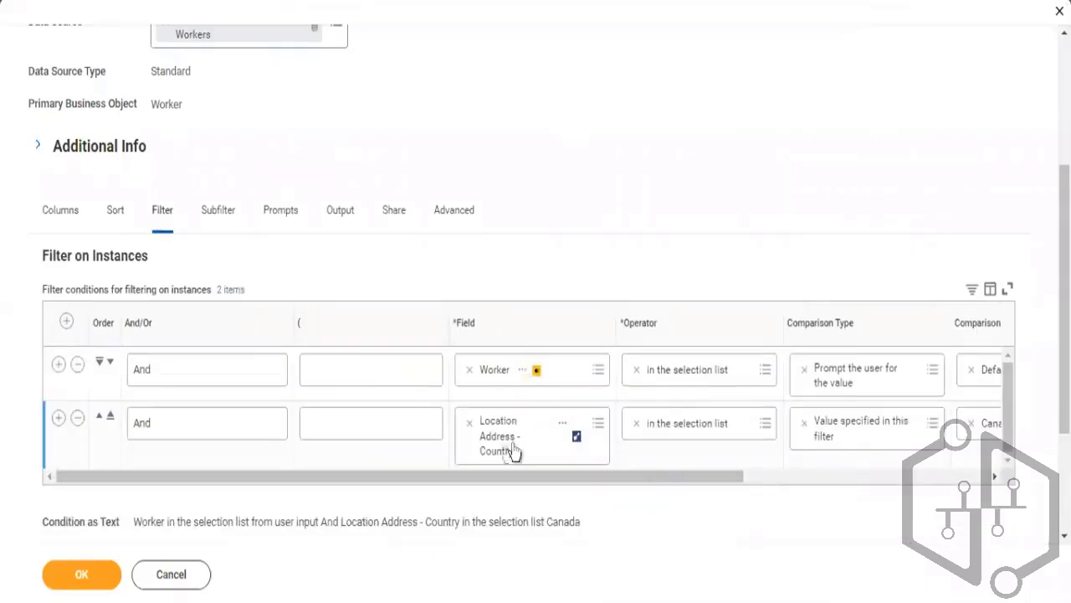
pyautogui.click(78, 419)
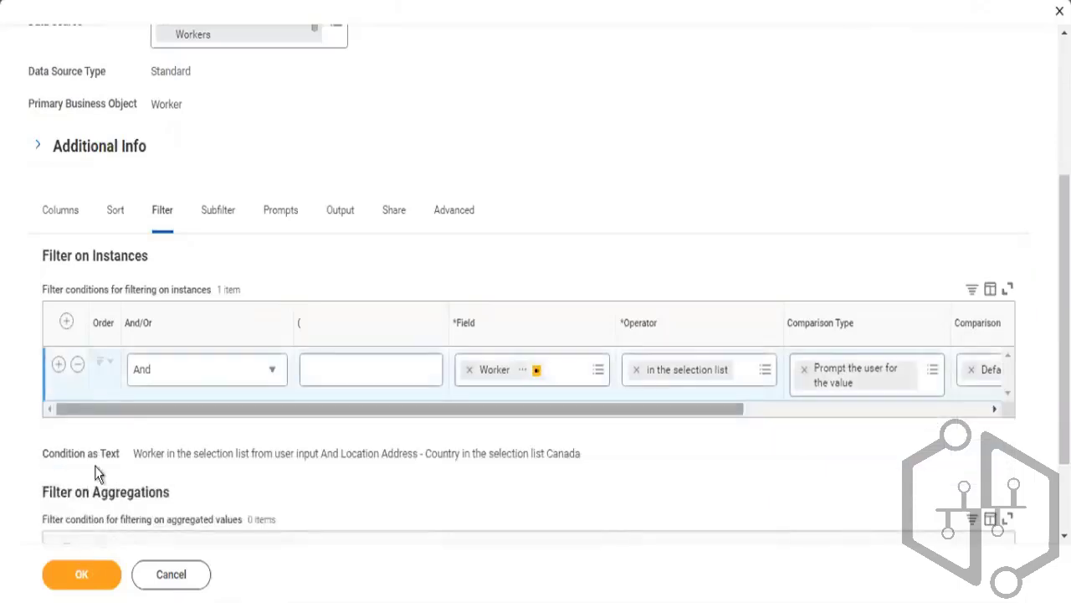
pyautogui.click(78, 574)
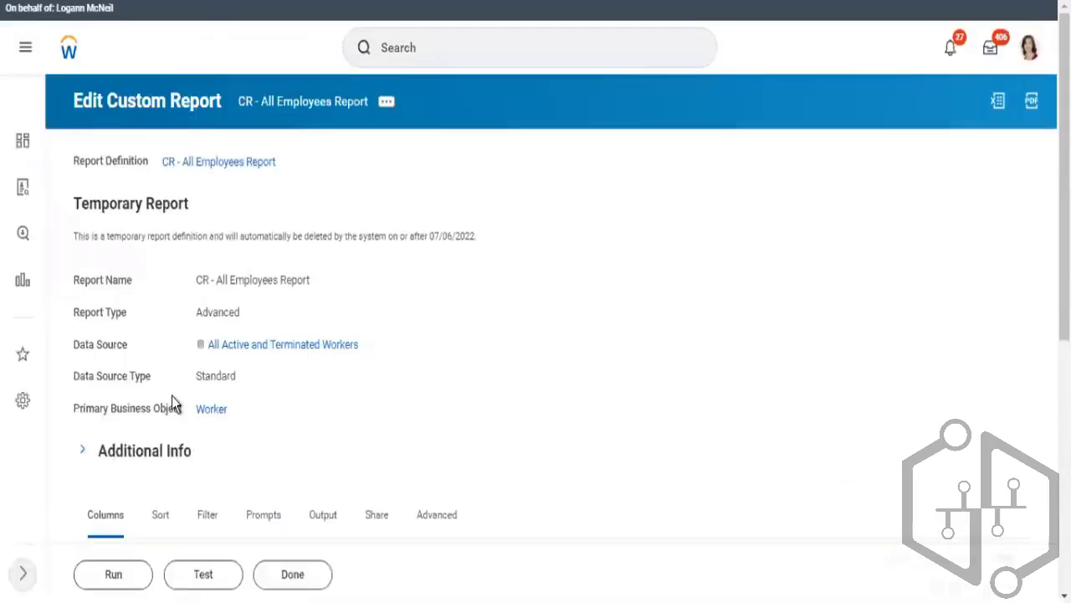
# Run the report again, selecting the same two workers by employee ID at the Worker prompt
pyautogui.click(113, 577)
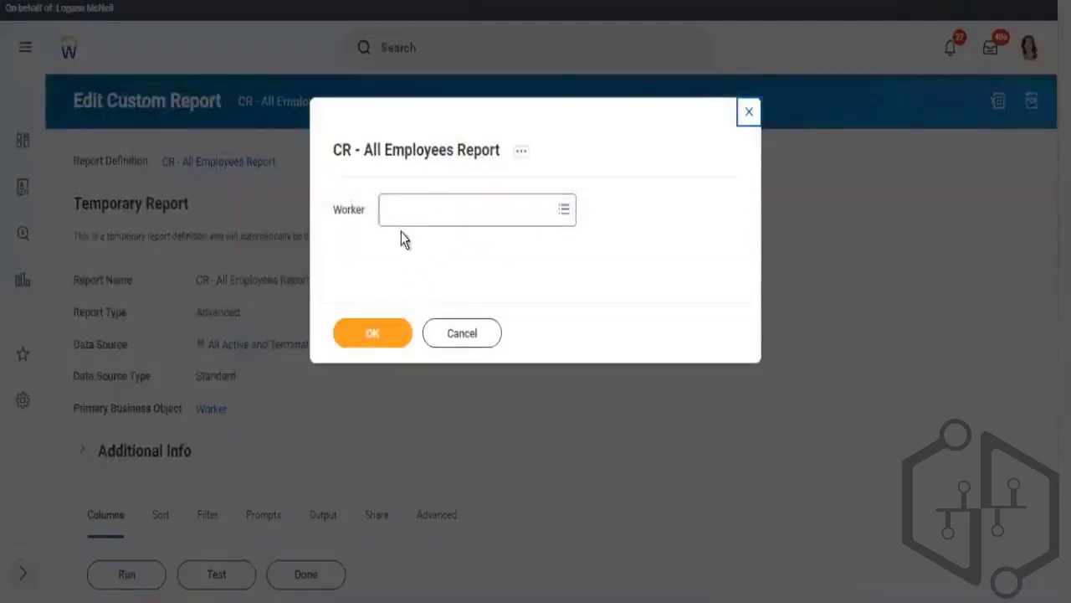
pyautogui.click(394, 210)
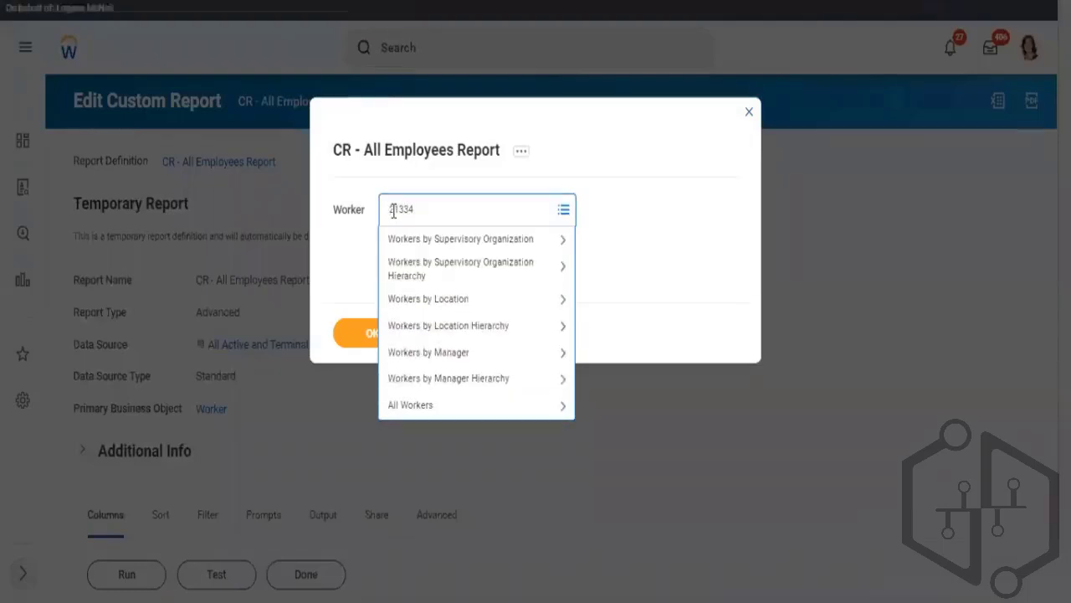
pyautogui.press('Return')
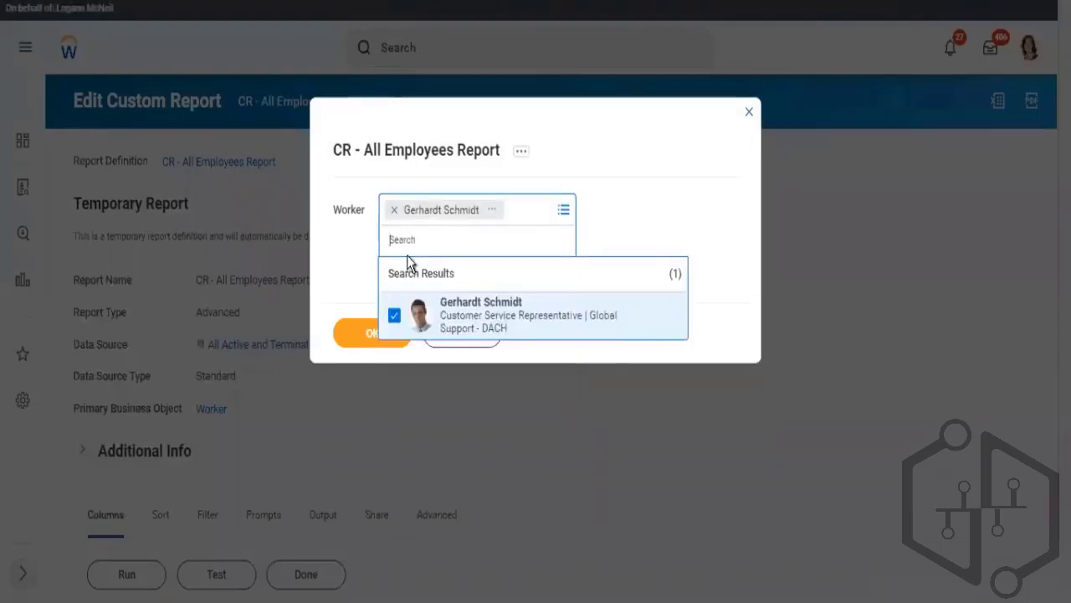
pyautogui.click(407, 243)
pyautogui.write('21335')
pyautogui.press('Return')
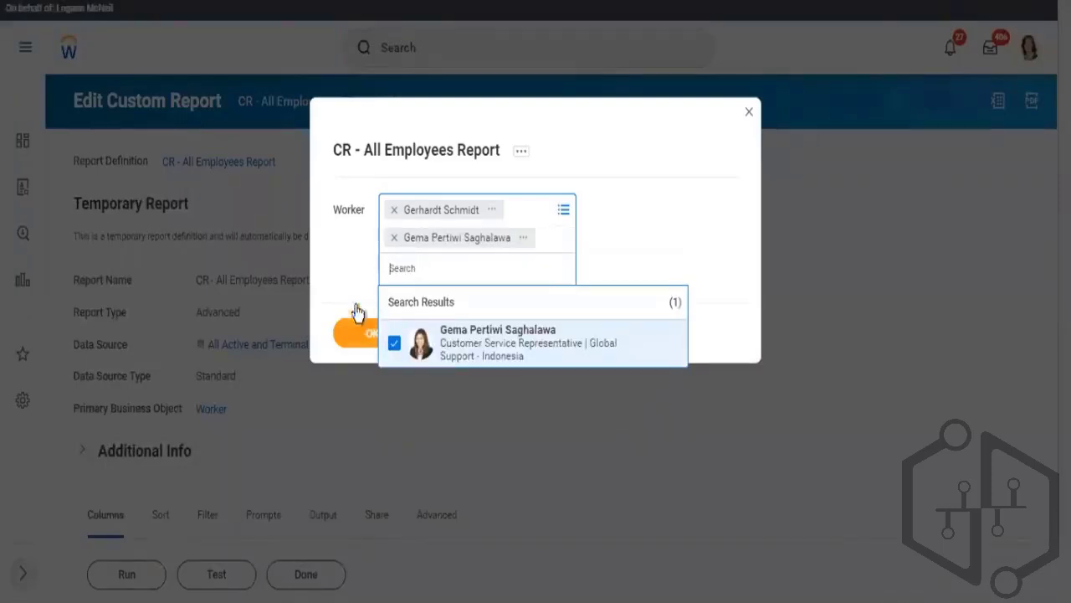
pyautogui.click(358, 320)
pyautogui.click(356, 323)
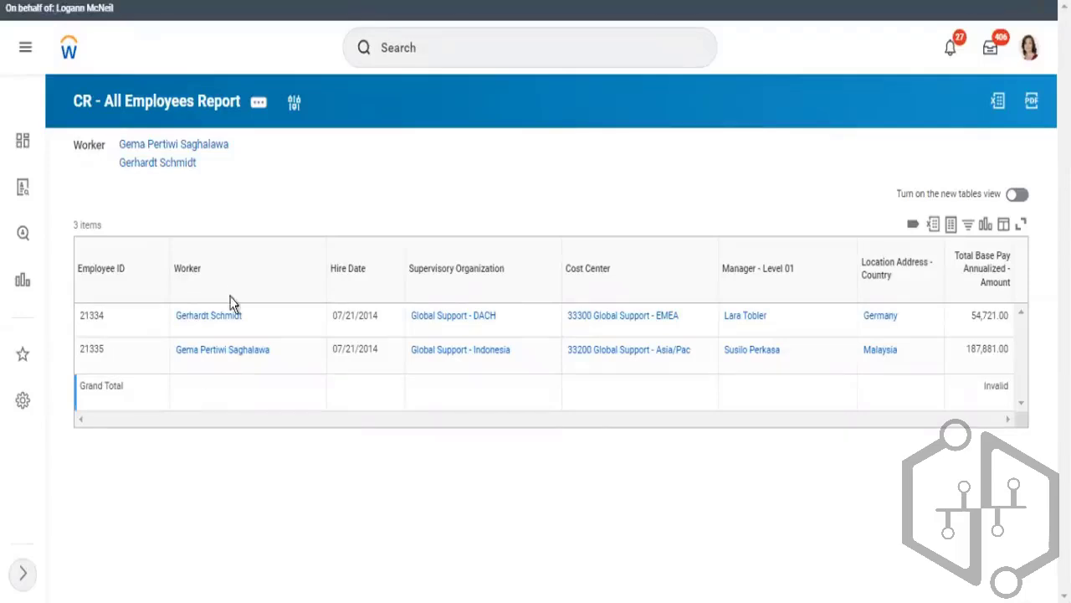
# Open the report definition for editing and enable it as a web service
pyautogui.click(259, 102)
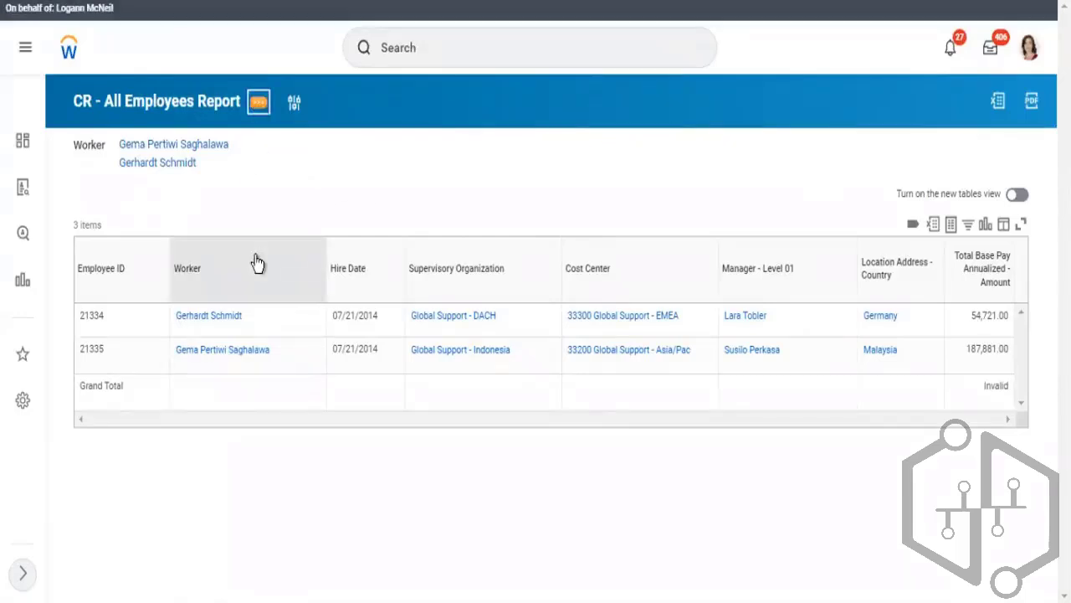
pyautogui.moveTo(337, 173)
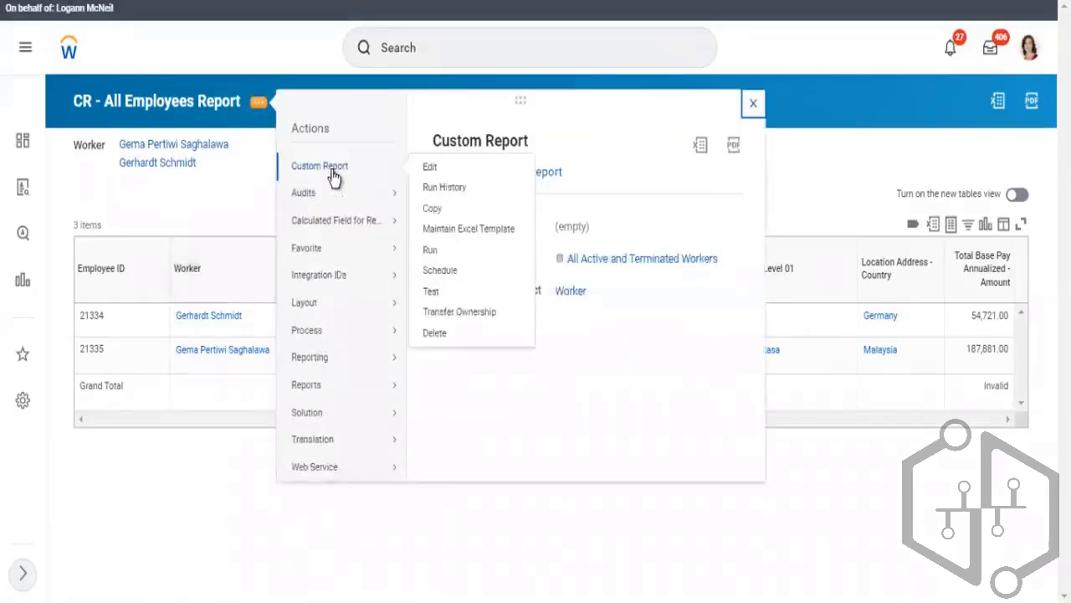
pyautogui.click(430, 167)
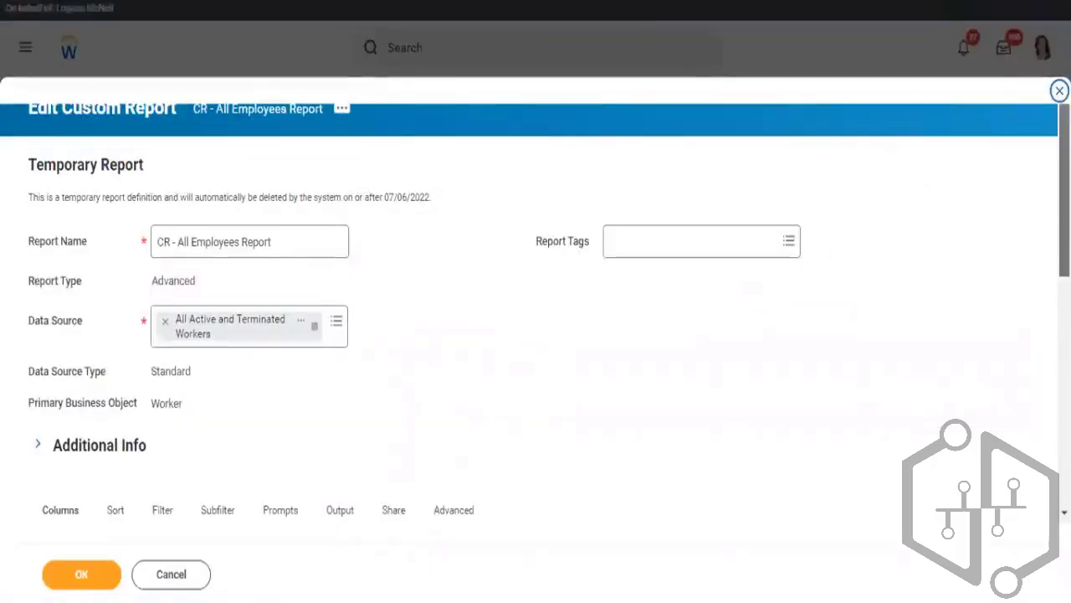
pyautogui.scroll(-4, 536, 335)
pyautogui.moveTo(1063, 282); pyautogui.dragTo(1064, 301)
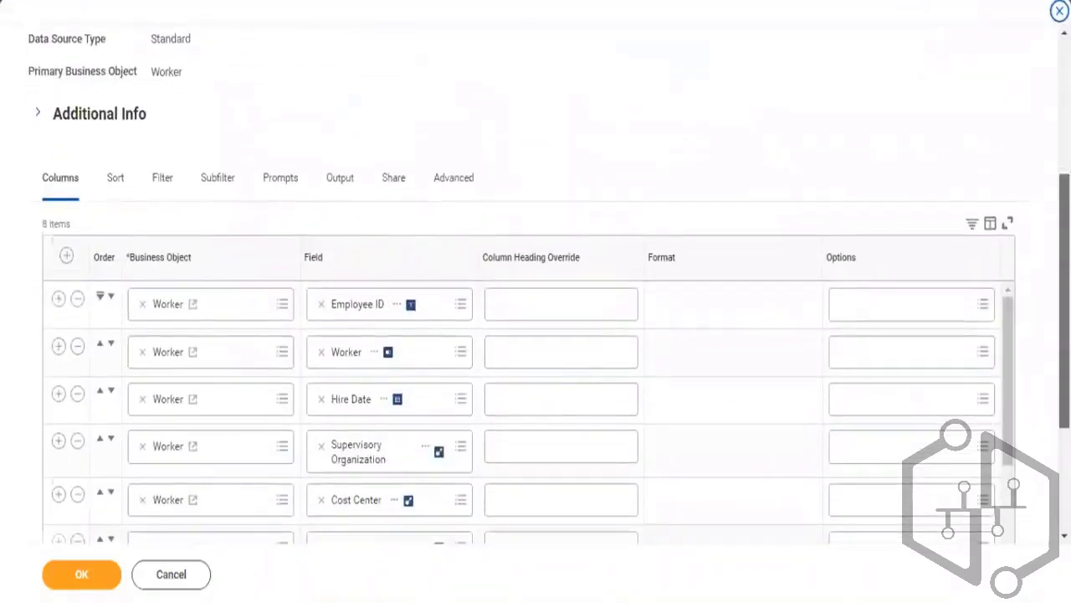
pyautogui.scroll(-1, 536, 334)
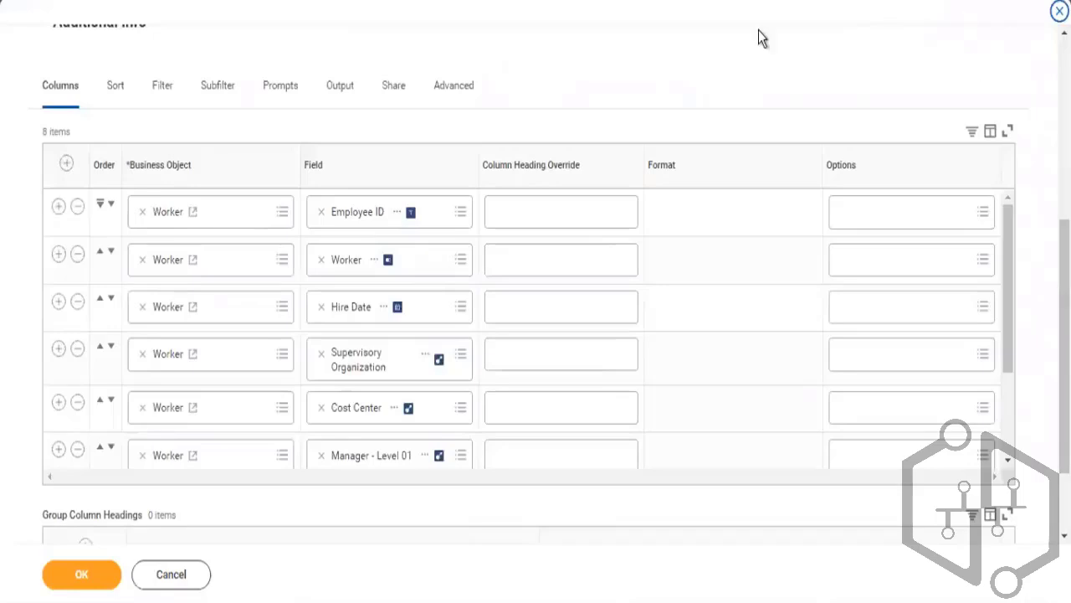
pyautogui.click(448, 95)
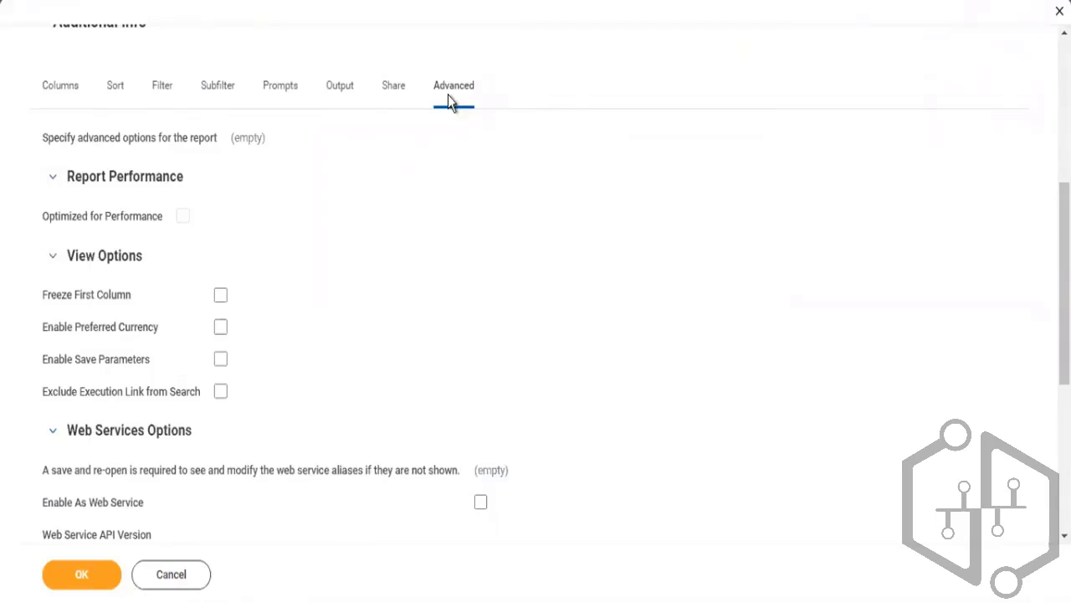
pyautogui.click(481, 504)
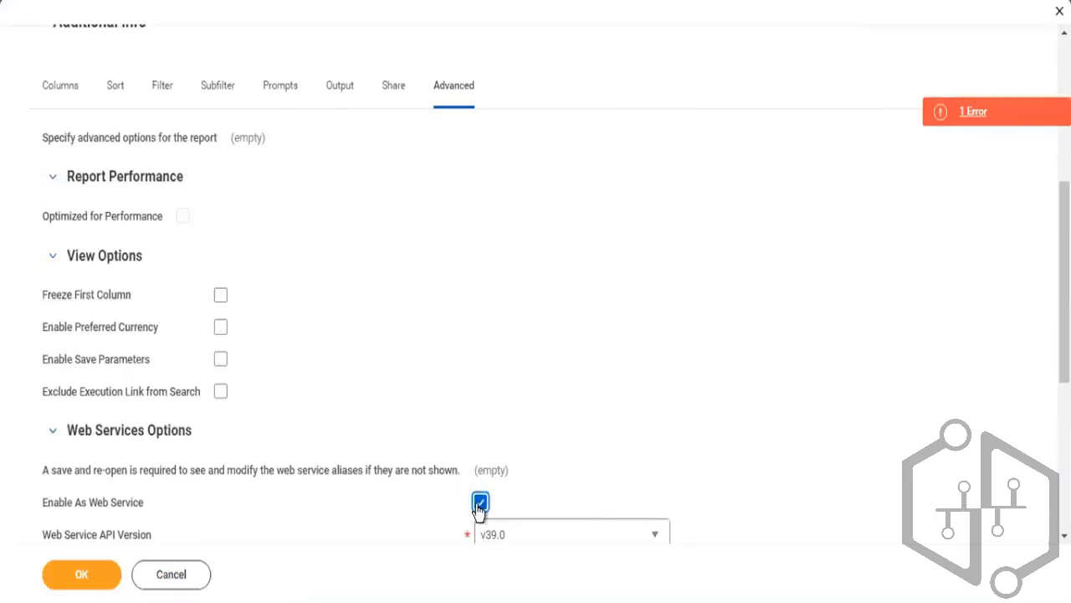
# Try to save the report definition and review the listed errors and alert
pyautogui.click(277, 94)
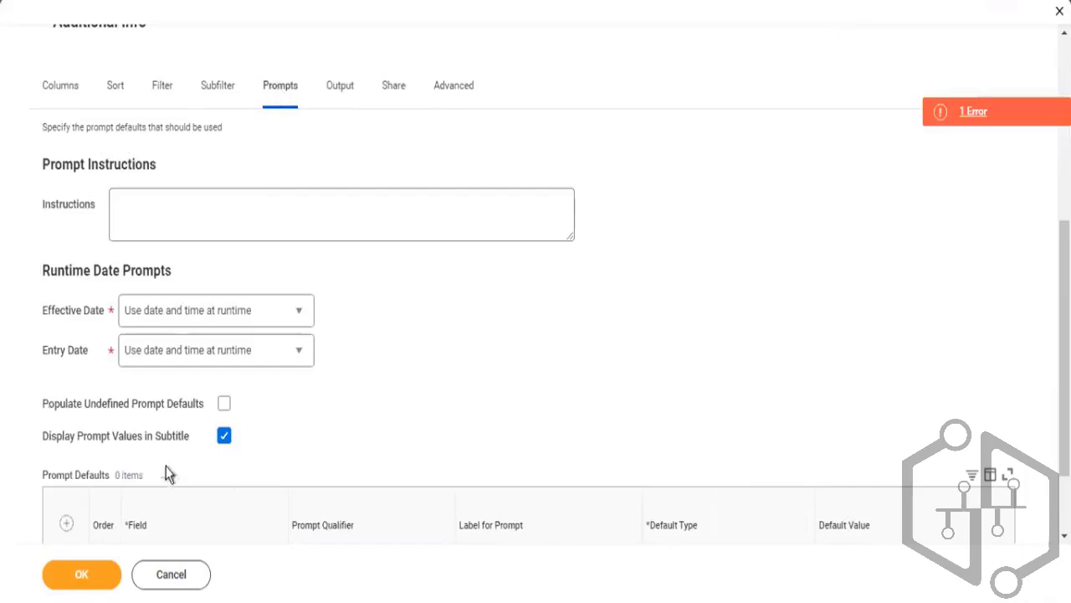
pyautogui.click(90, 576)
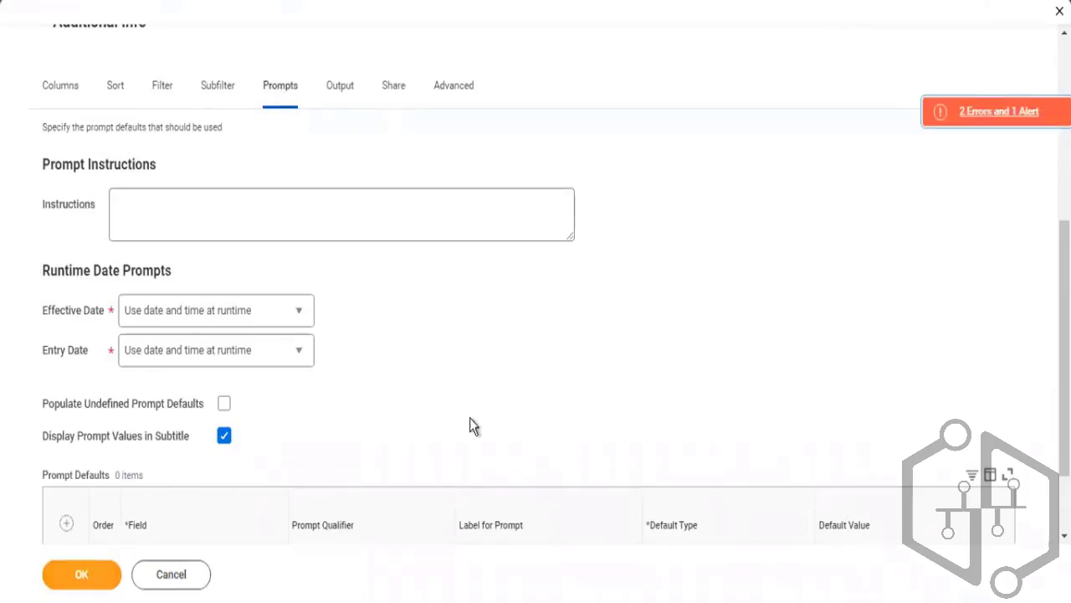
pyautogui.click(990, 124)
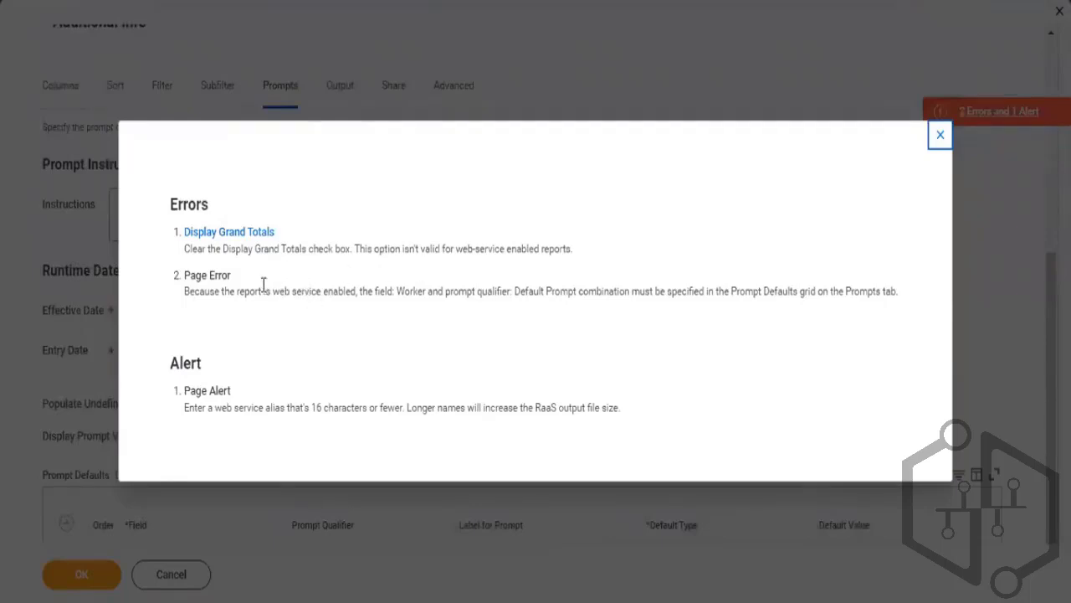
pyautogui.moveTo(257, 290); pyautogui.dragTo(508, 293)
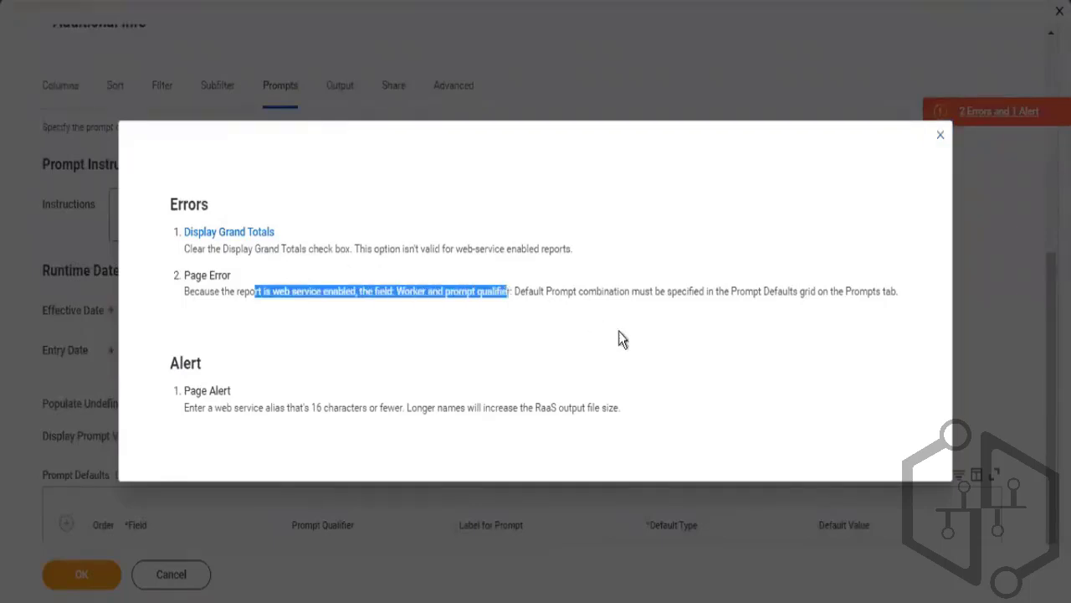
pyautogui.moveTo(619, 330); pyautogui.dragTo(673, 307)
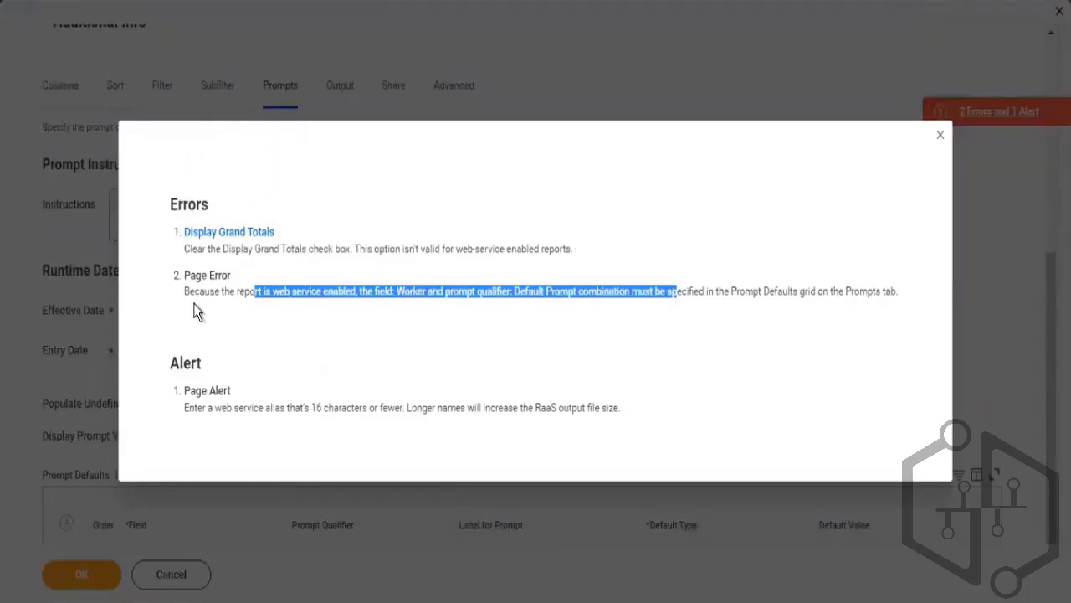
pyautogui.moveTo(193, 248); pyautogui.dragTo(402, 243)
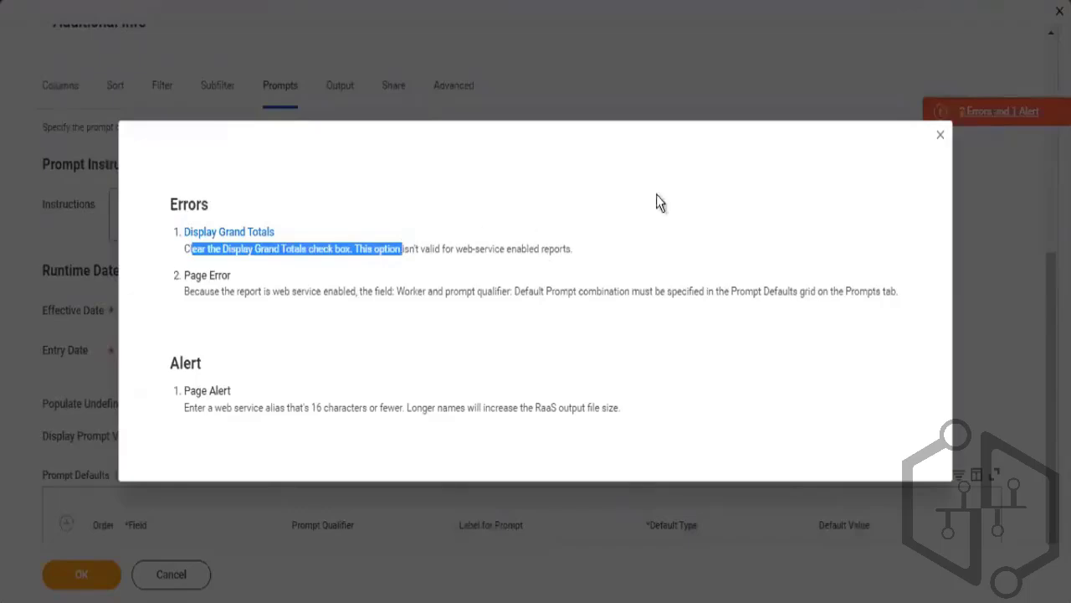
pyautogui.click(939, 138)
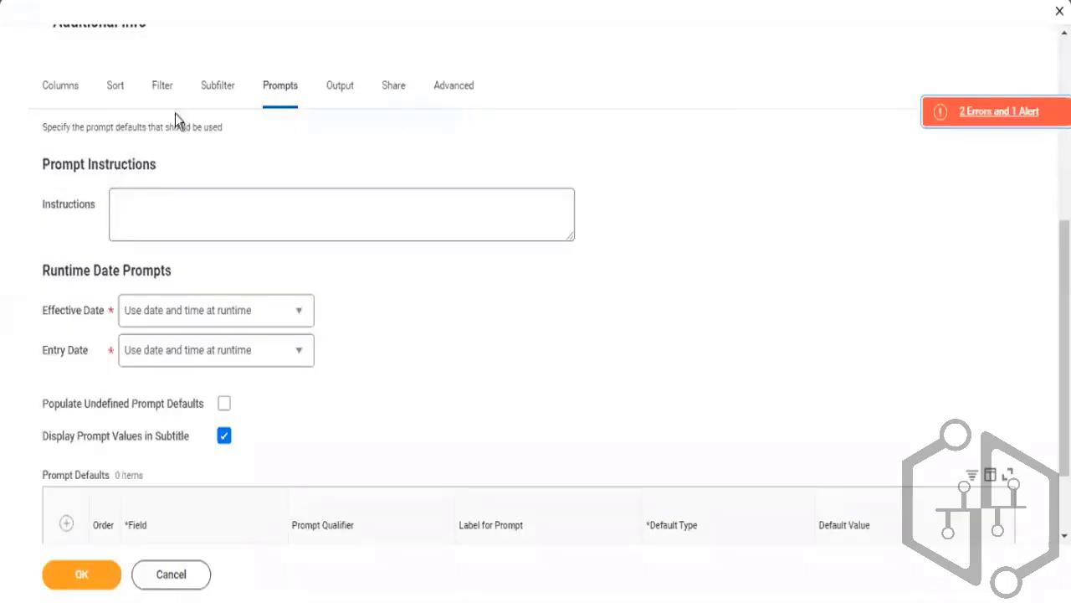
# Turn off Display Grand Totals in the report's grouping and totaling options
pyautogui.click(117, 107)
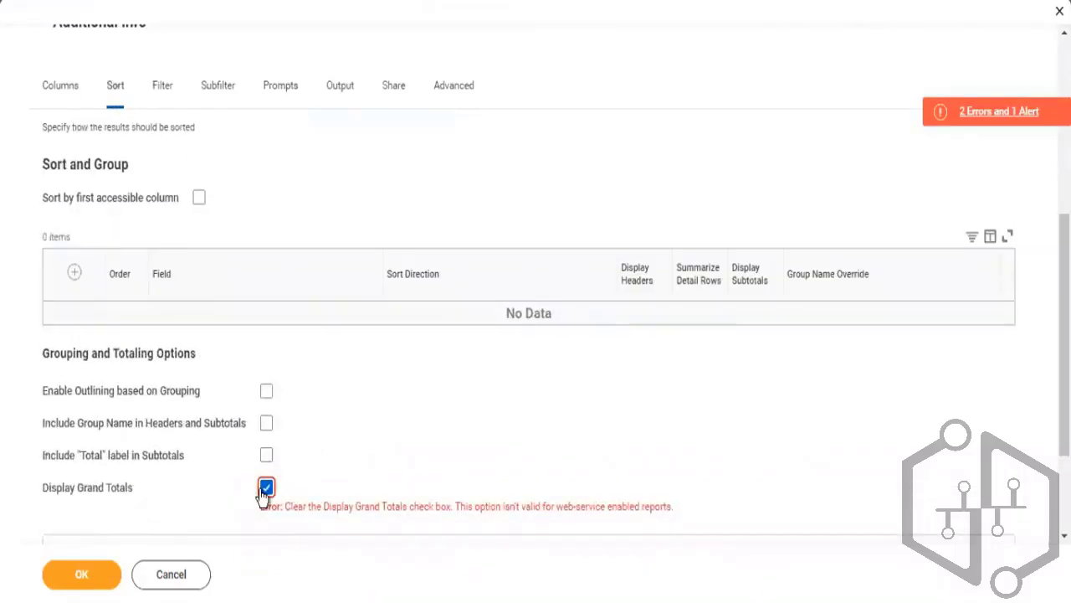
pyautogui.click(266, 487)
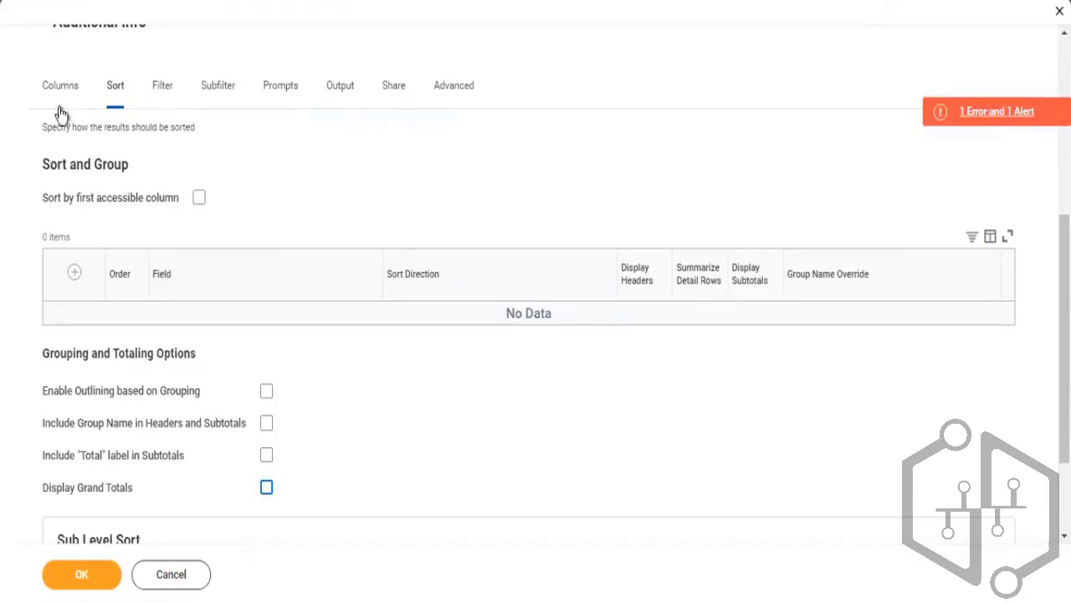
# Add a Worker prompt default with the Default Prompt qualifier, removing the extra empty prompt default row
pyautogui.click(277, 90)
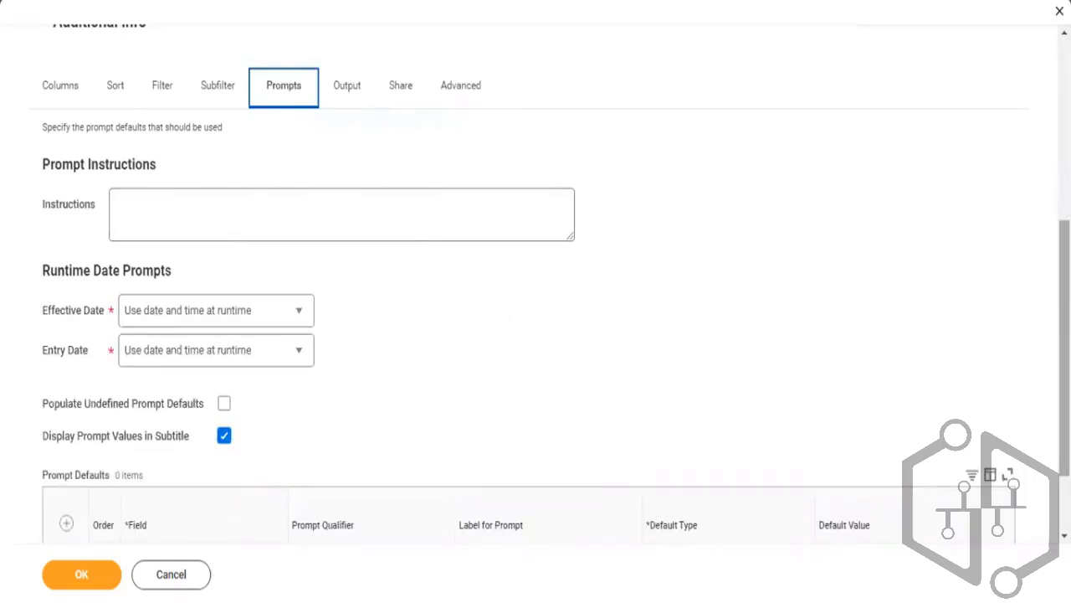
pyautogui.scroll(-2, 1063, 251)
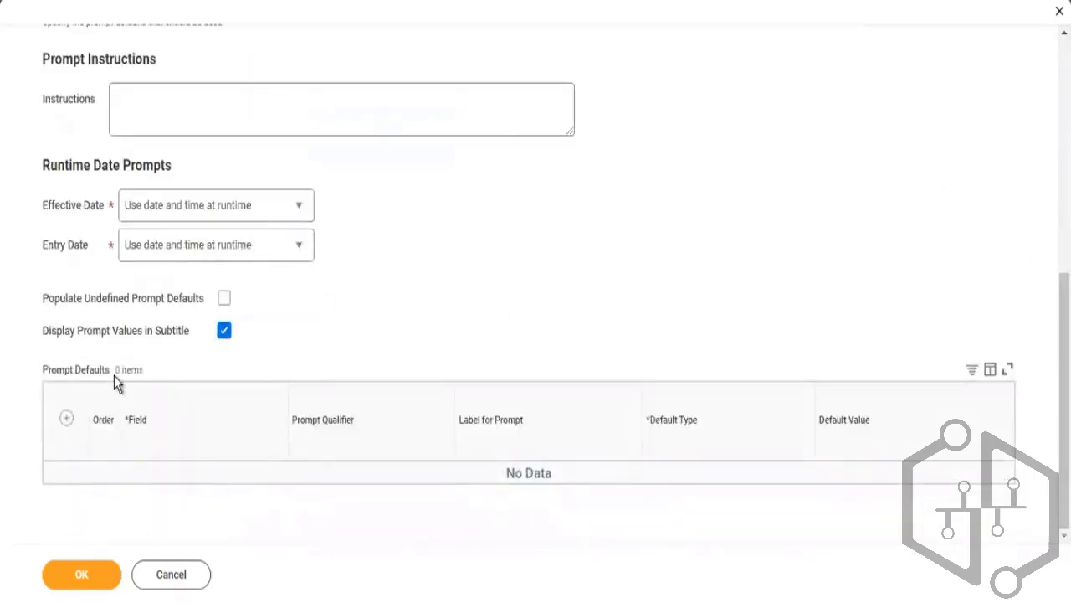
pyautogui.click(67, 419)
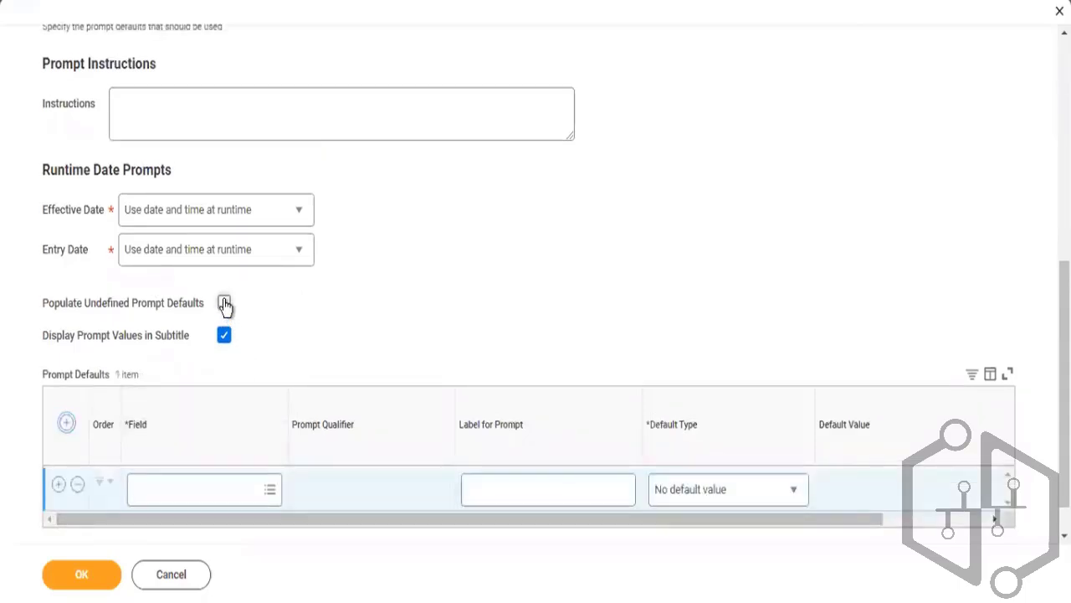
pyautogui.click(224, 302)
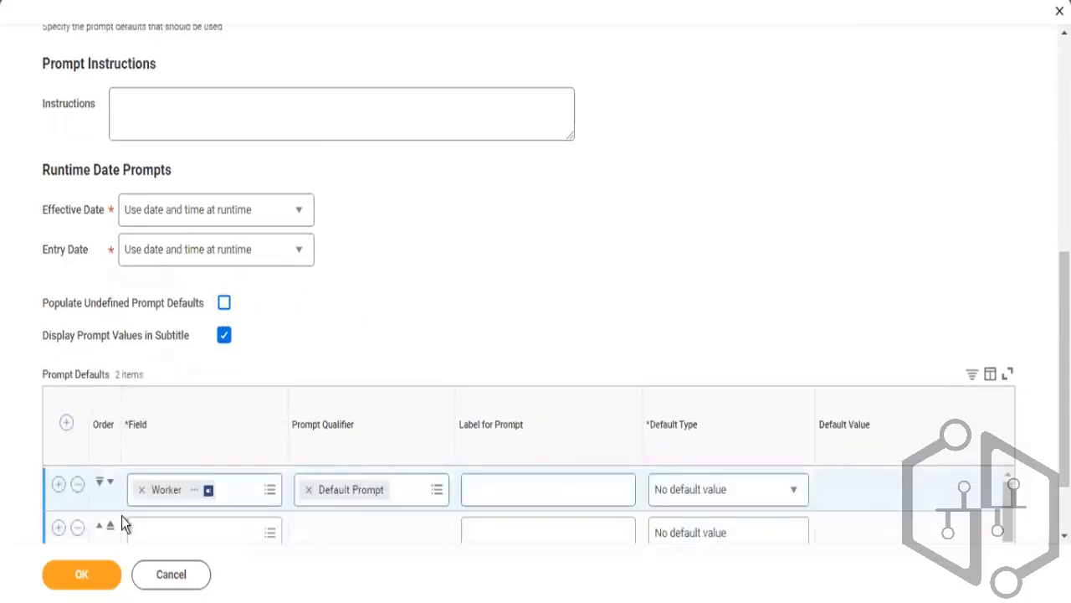
pyautogui.click(81, 577)
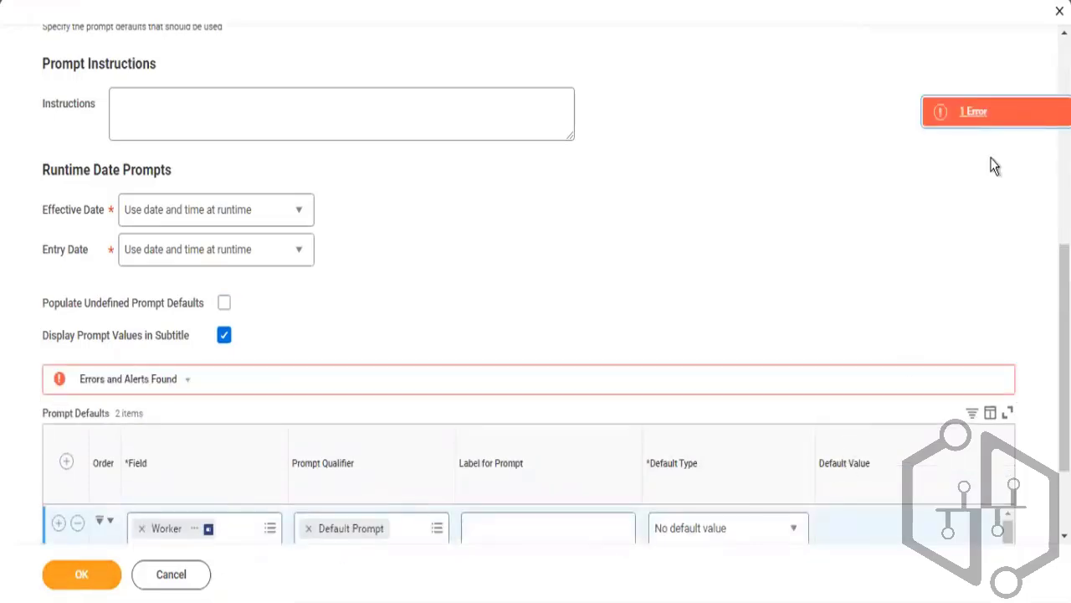
pyautogui.click(979, 115)
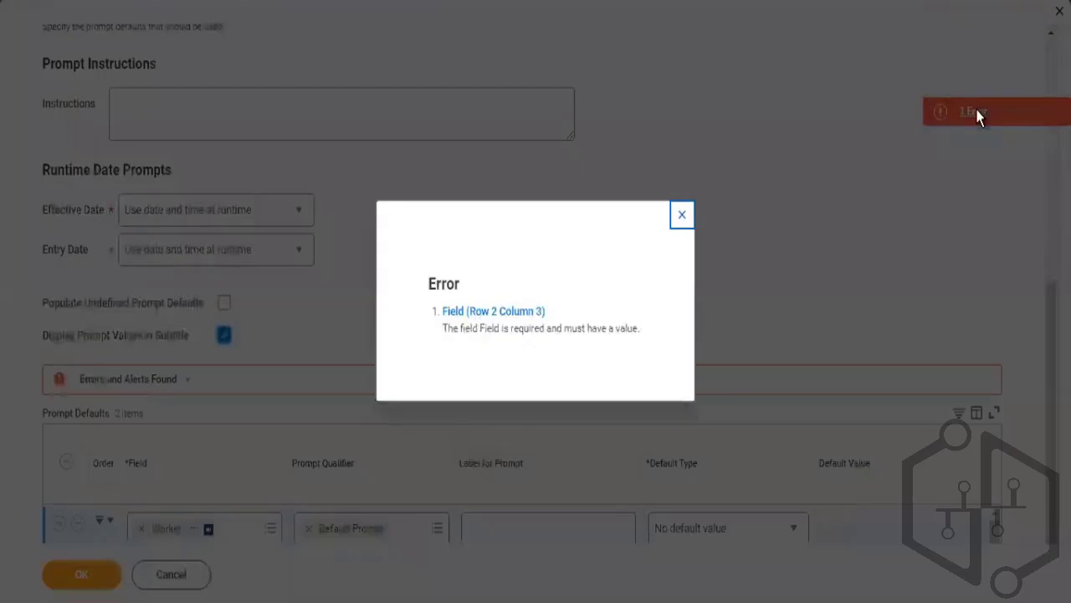
pyautogui.click(682, 215)
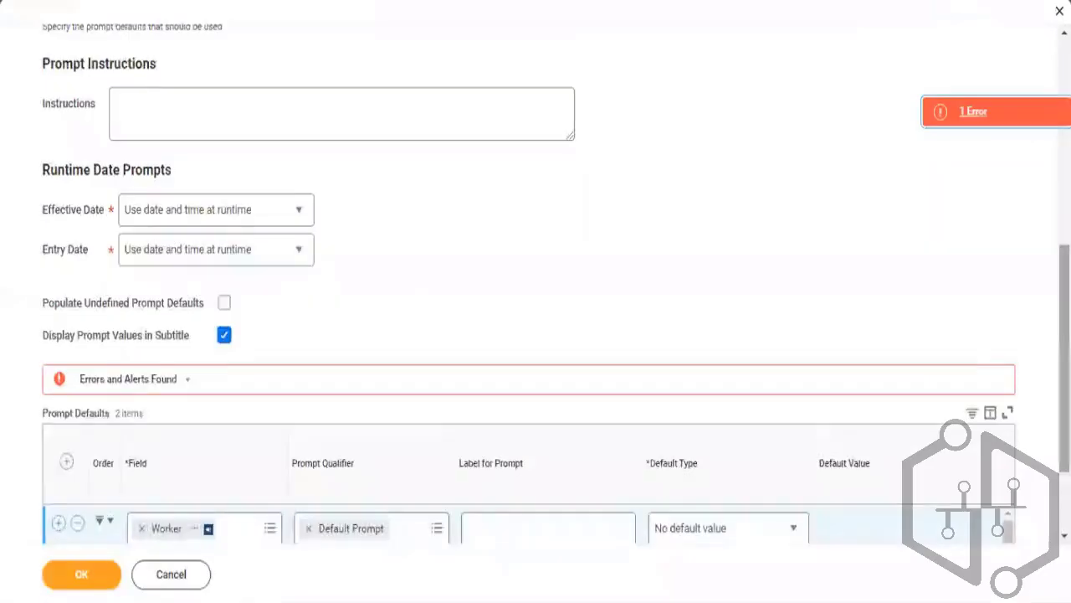
pyautogui.scroll(-3, 777, 367)
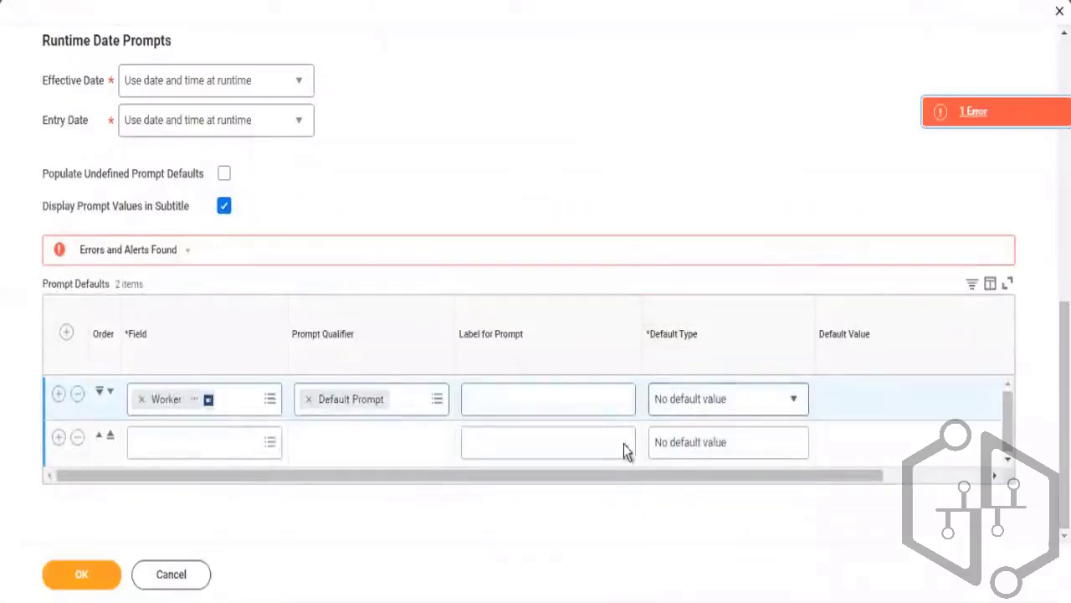
pyautogui.click(78, 441)
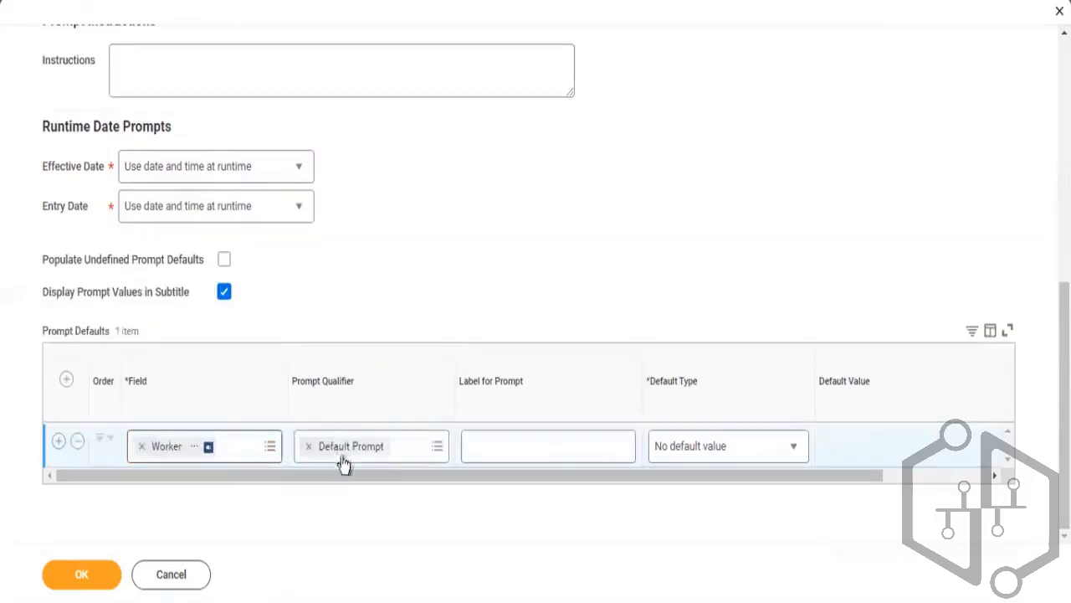
# Try to save the report definition again and read the remaining error
pyautogui.moveTo(494, 470); pyautogui.dragTo(194, 499)
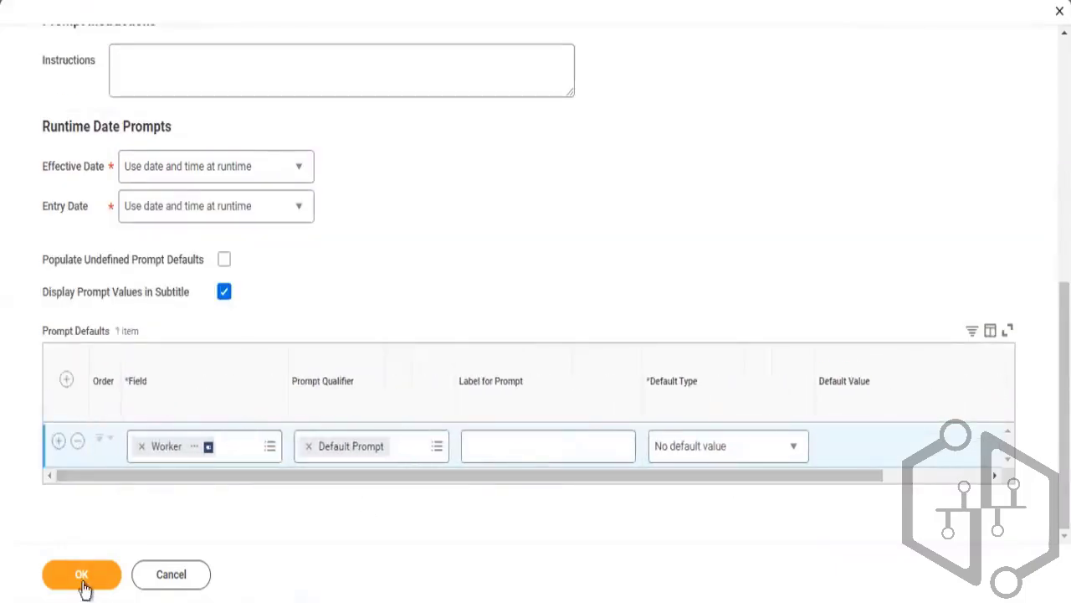
pyautogui.click(78, 575)
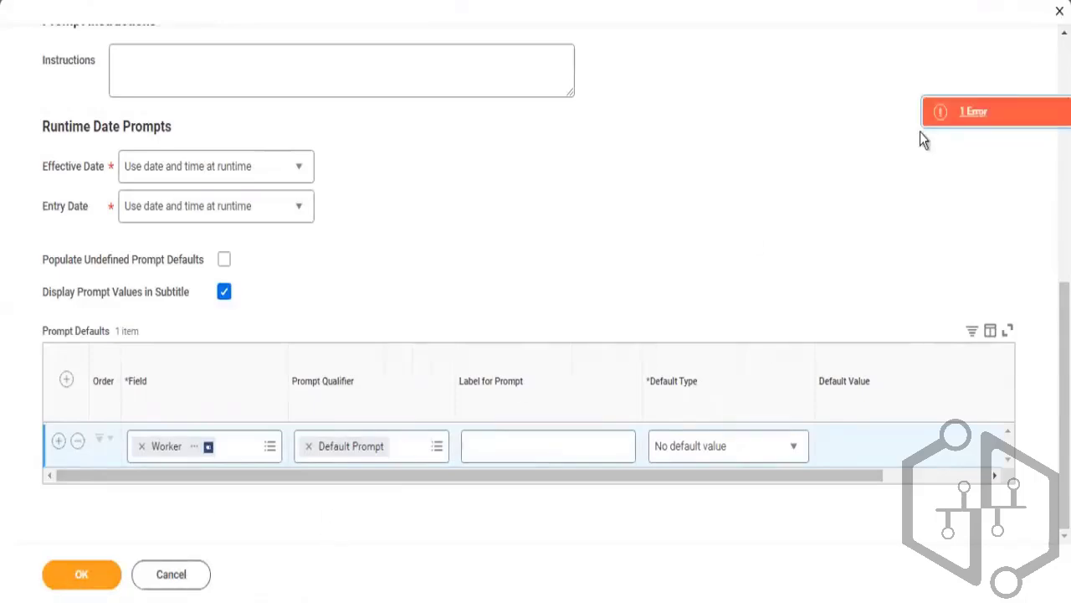
pyautogui.click(982, 111)
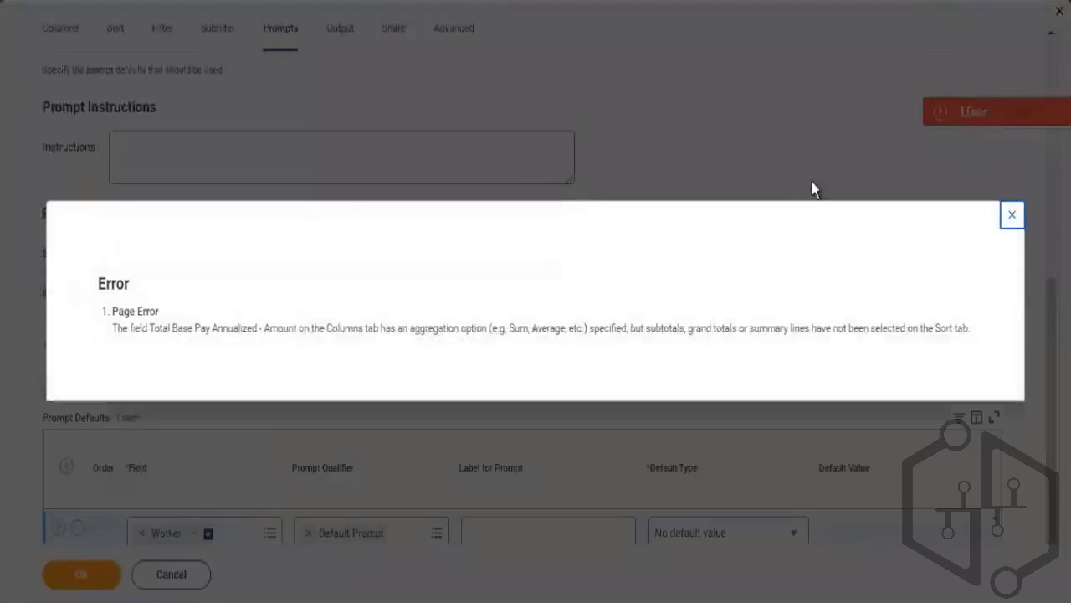
pyautogui.click(1014, 221)
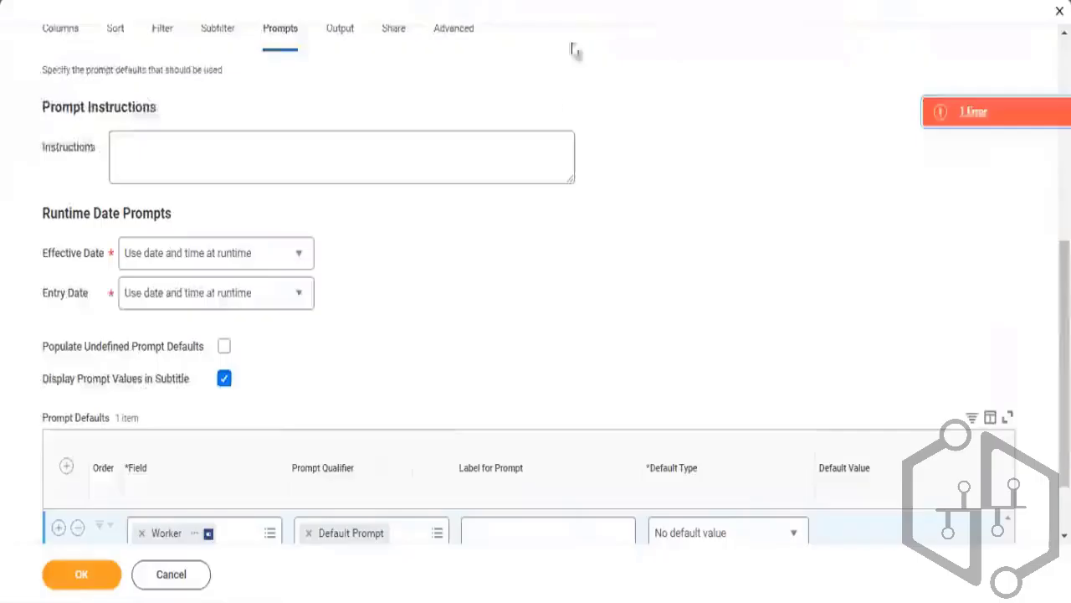
# Remove the Sum option from the Total Base Pay Annualized - Amount column and save the report definition
pyautogui.click(65, 30)
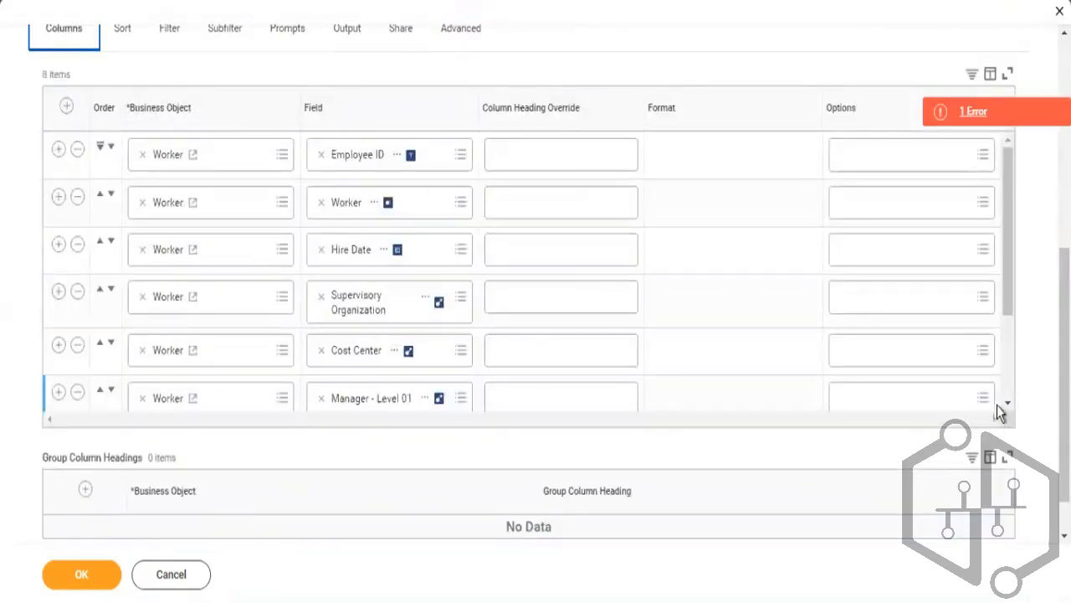
pyautogui.scroll(-3, 1008, 386)
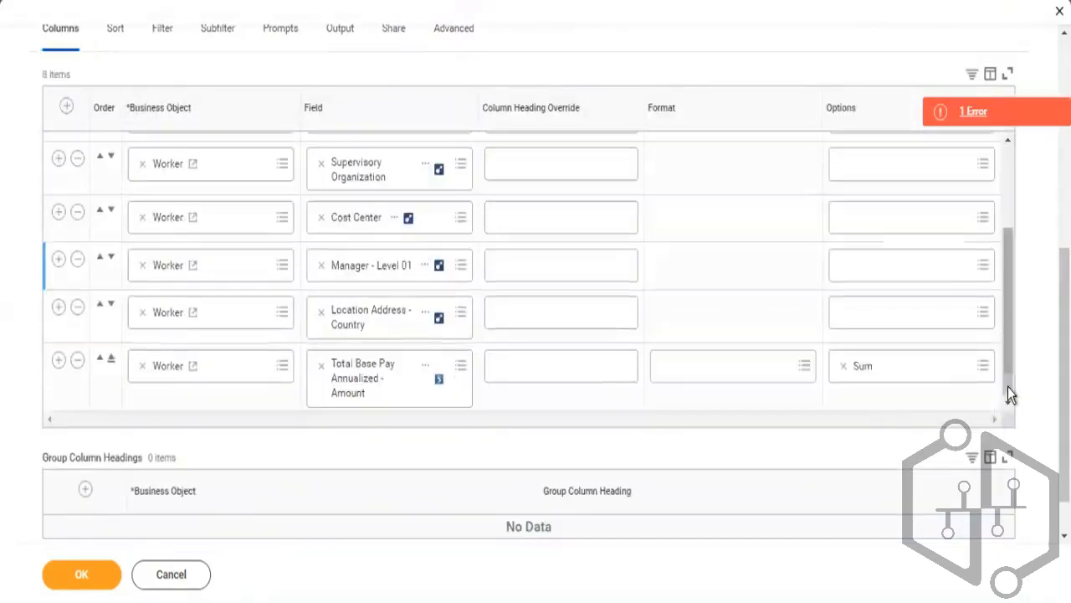
pyautogui.click(841, 366)
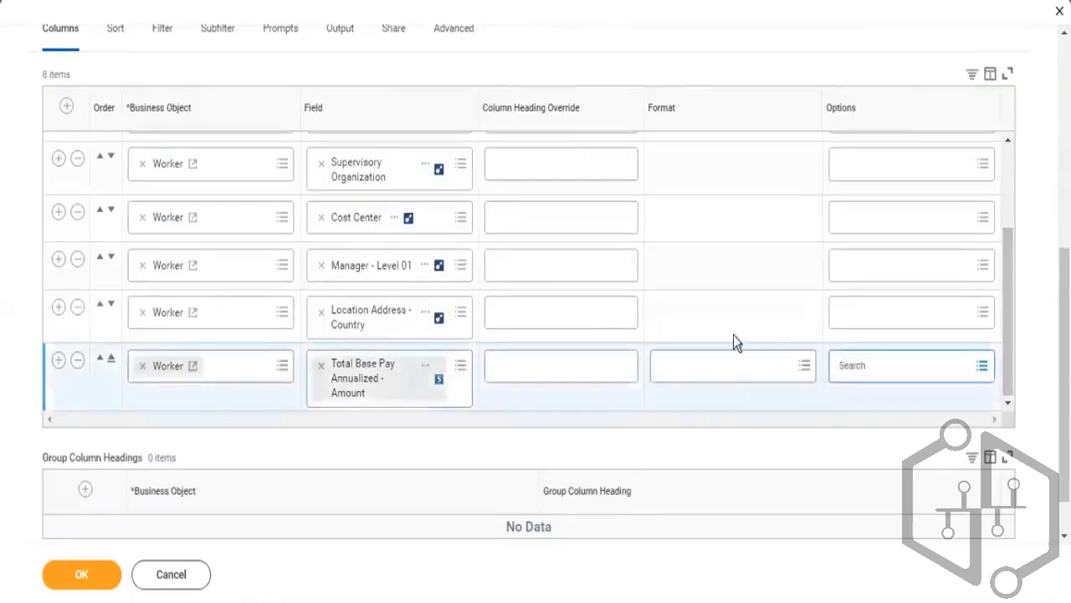
pyautogui.click(88, 576)
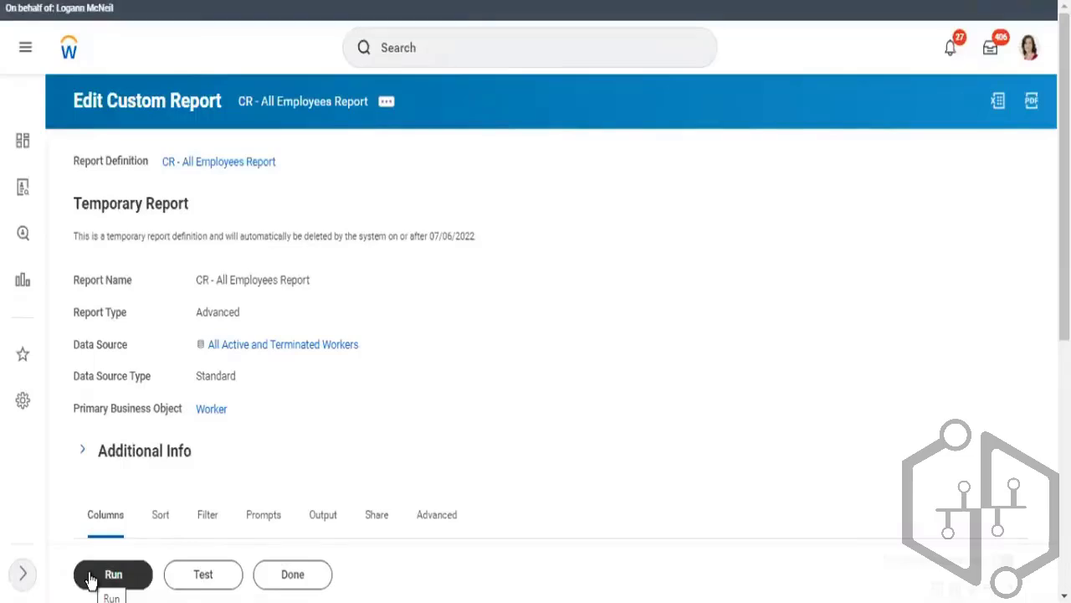
# Run the report and open the Worker prompt selector
pyautogui.click(90, 576)
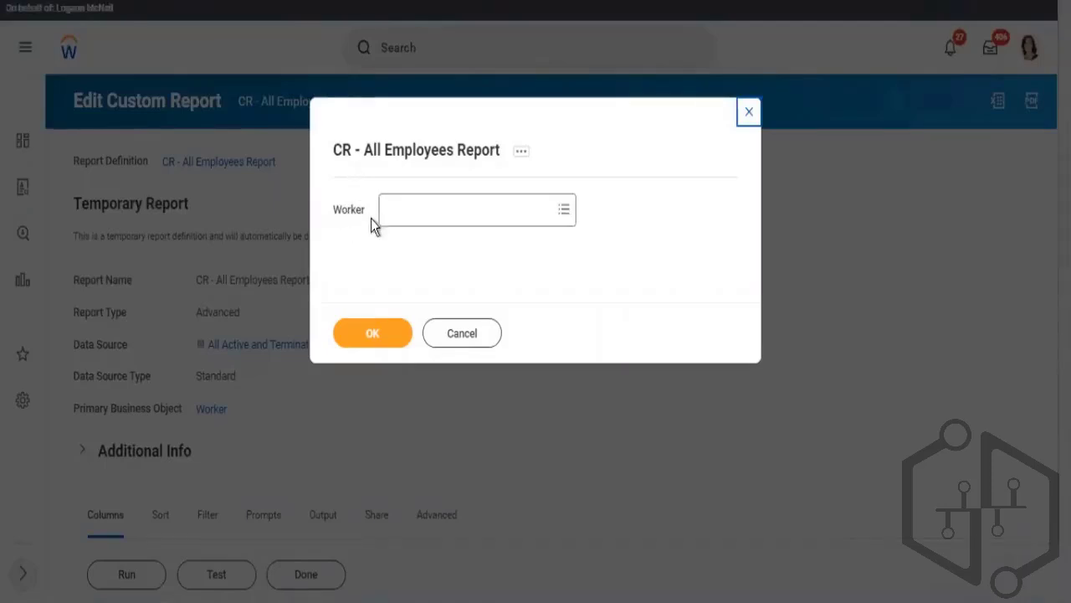
pyautogui.click(416, 216)
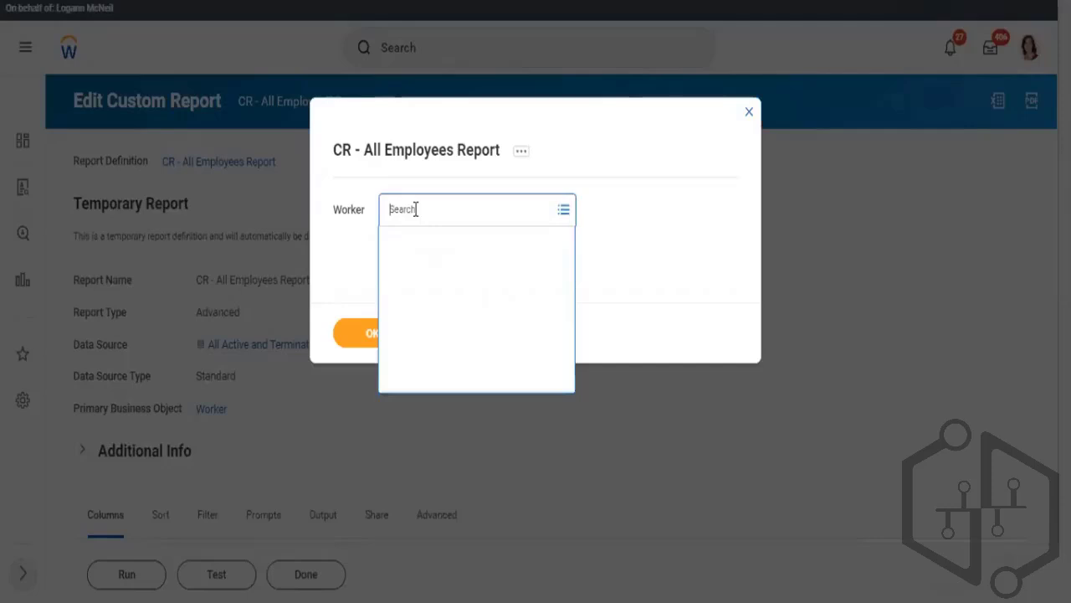
pyautogui.click(348, 283)
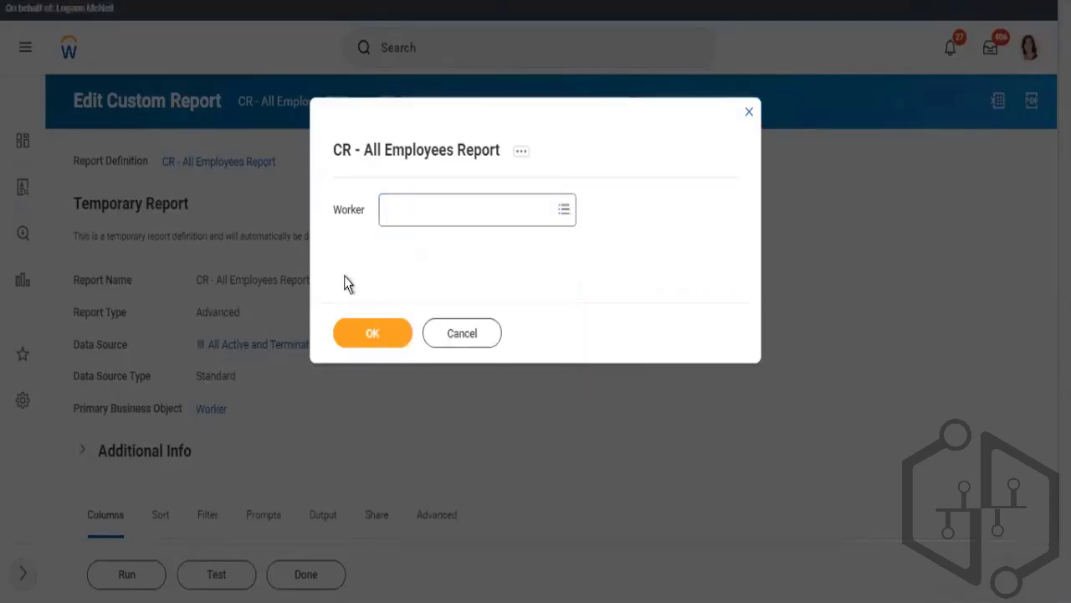
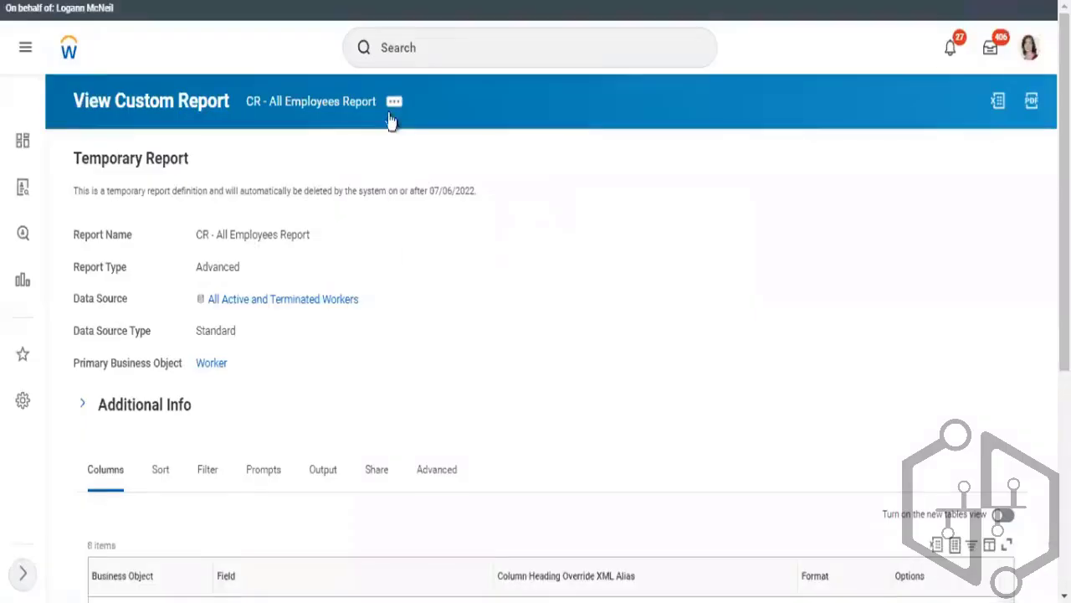
# Open the report definition for editing and switch to its Prompts settings
pyautogui.click(395, 116)
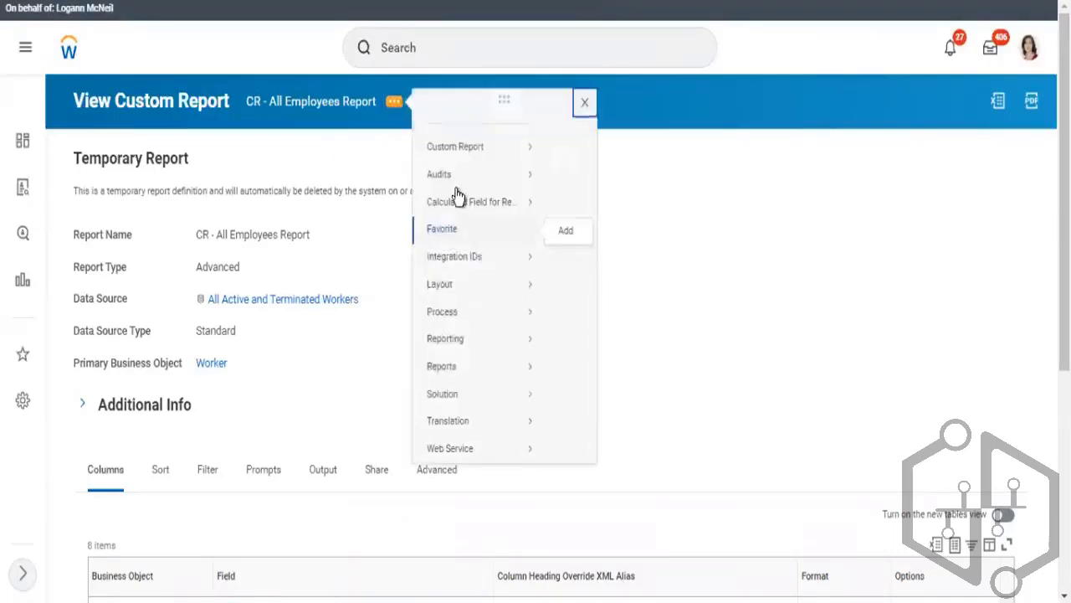
pyautogui.moveTo(454, 172)
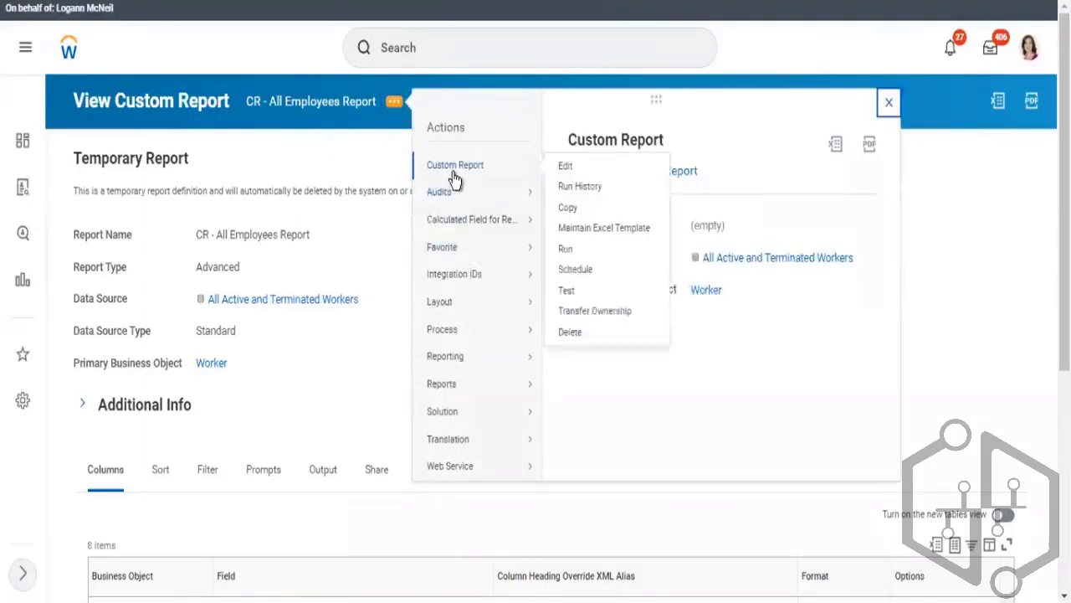
pyautogui.click(567, 171)
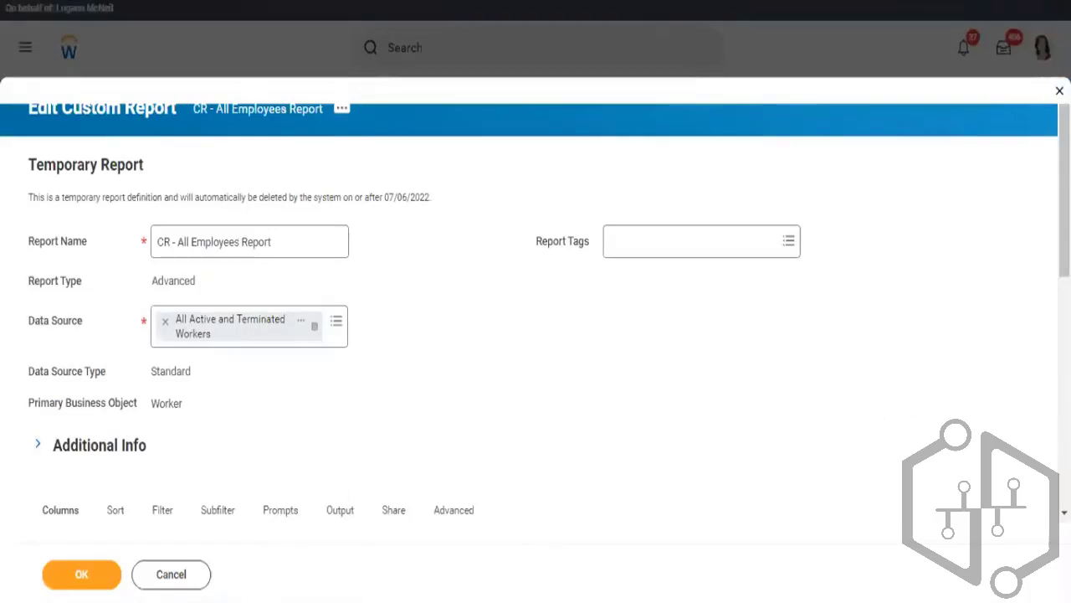
pyautogui.click(280, 509)
pyautogui.scroll(-5, 832, 273)
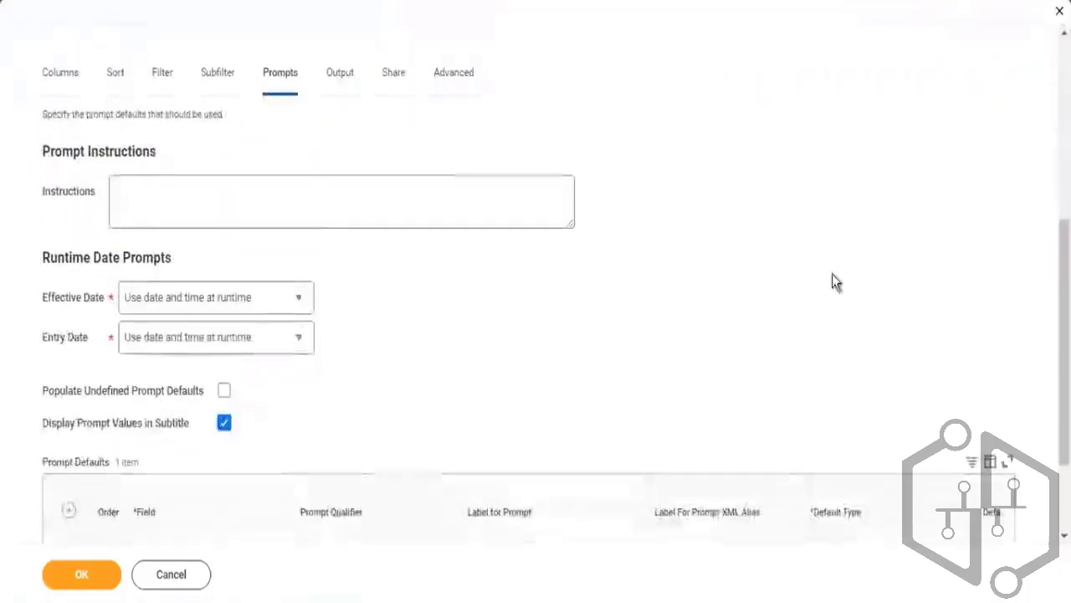
pyautogui.scroll(-2, 983, 402)
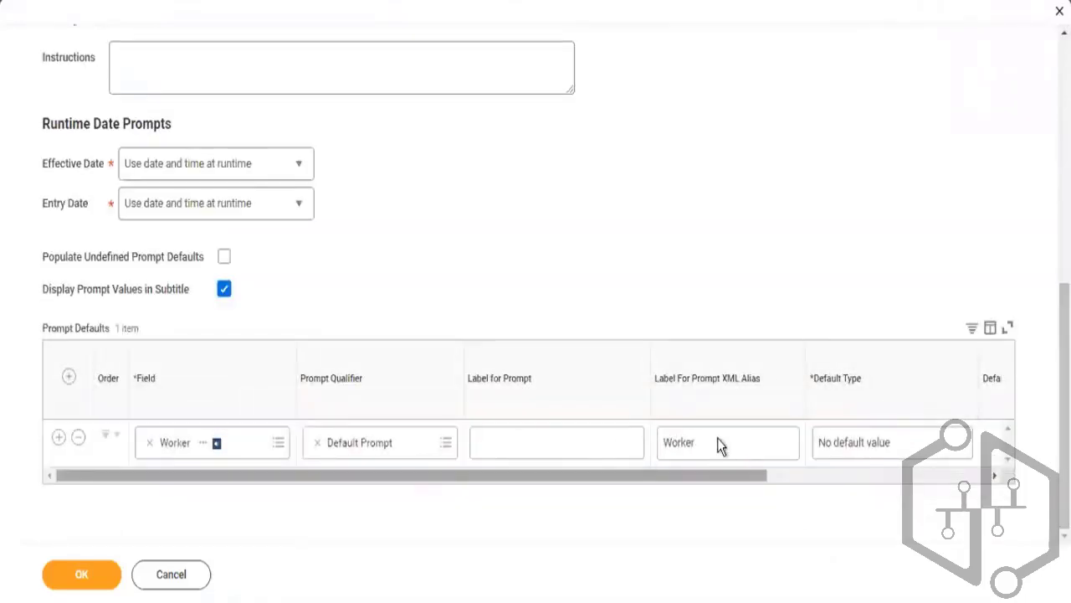
# Mark the Worker prompt default as Required, toggling the subtitle display options off and back on
pyautogui.click(833, 451)
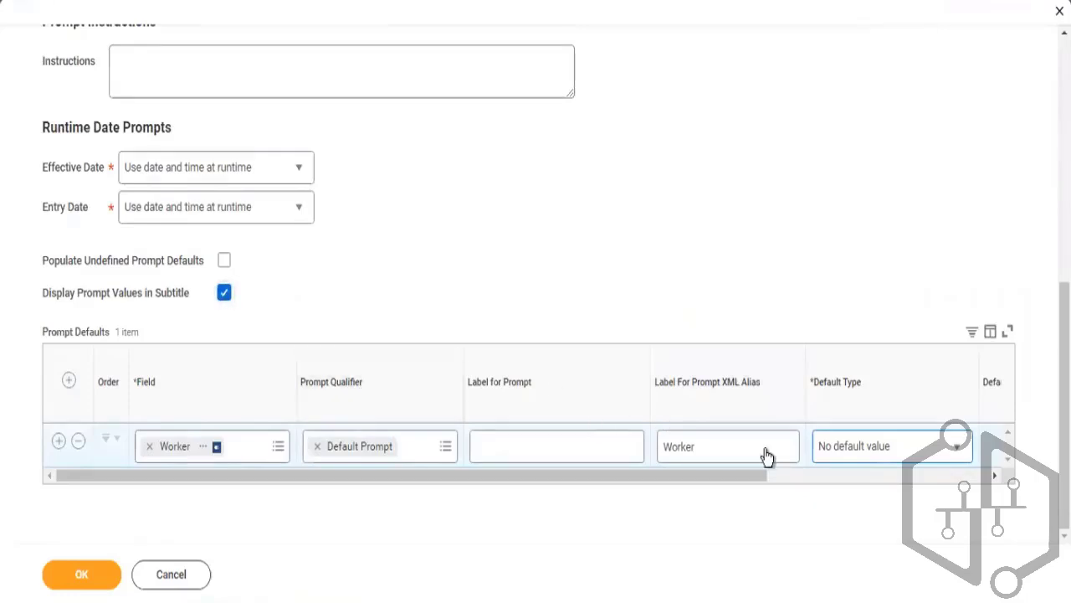
pyautogui.click(806, 479)
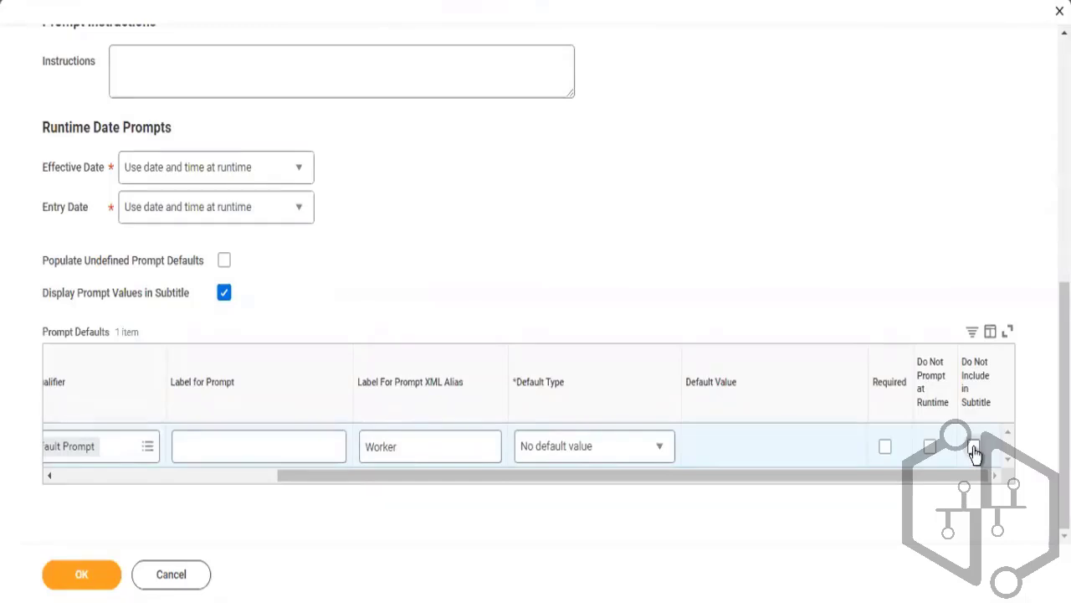
pyautogui.click(974, 448)
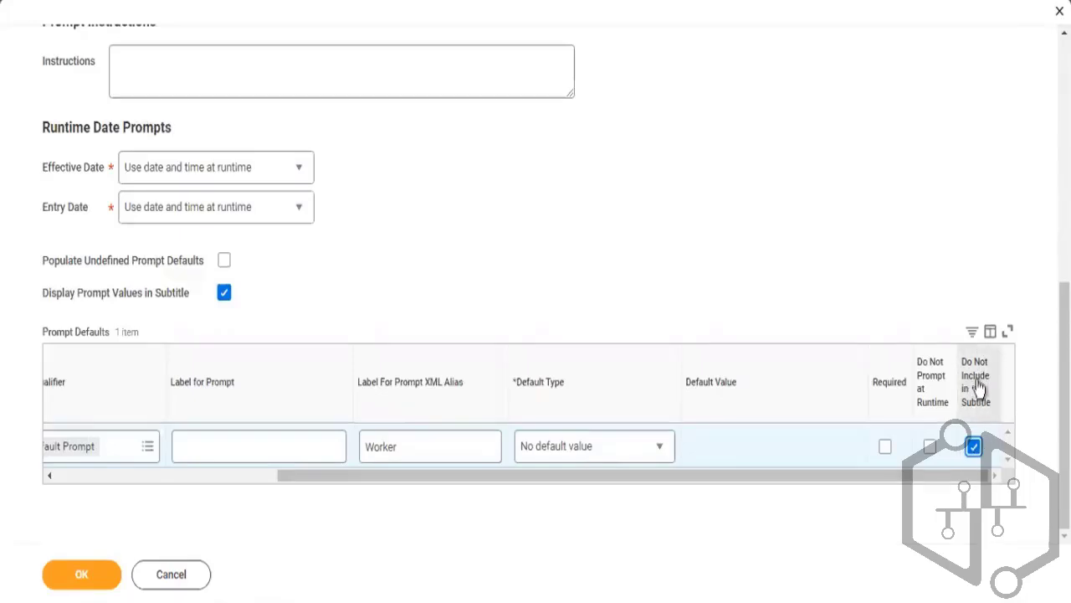
pyautogui.click(886, 448)
pyautogui.click(973, 447)
pyautogui.click(216, 479)
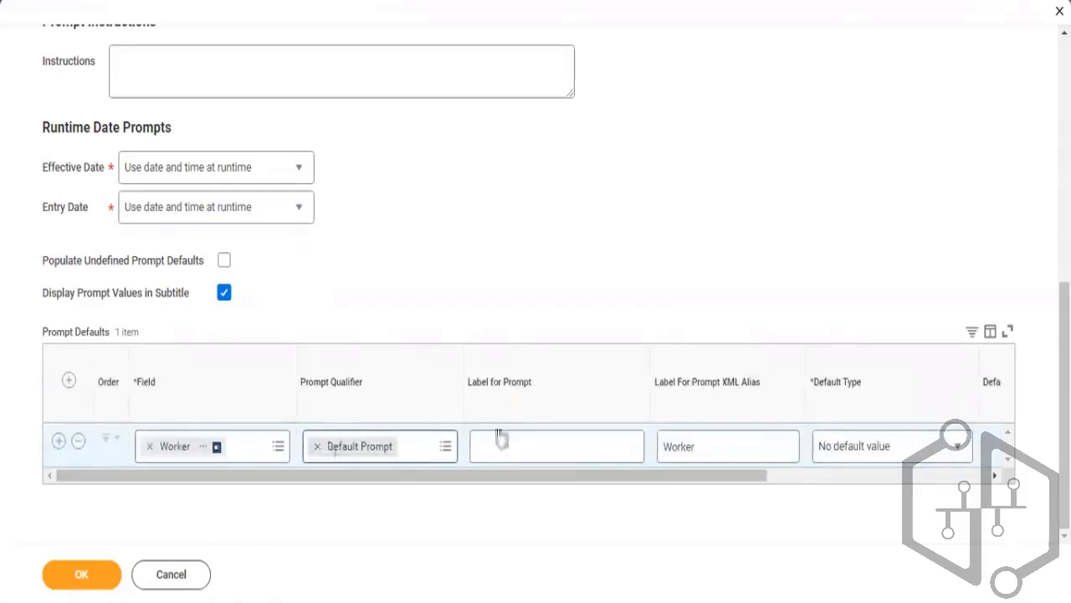
pyautogui.click(830, 474)
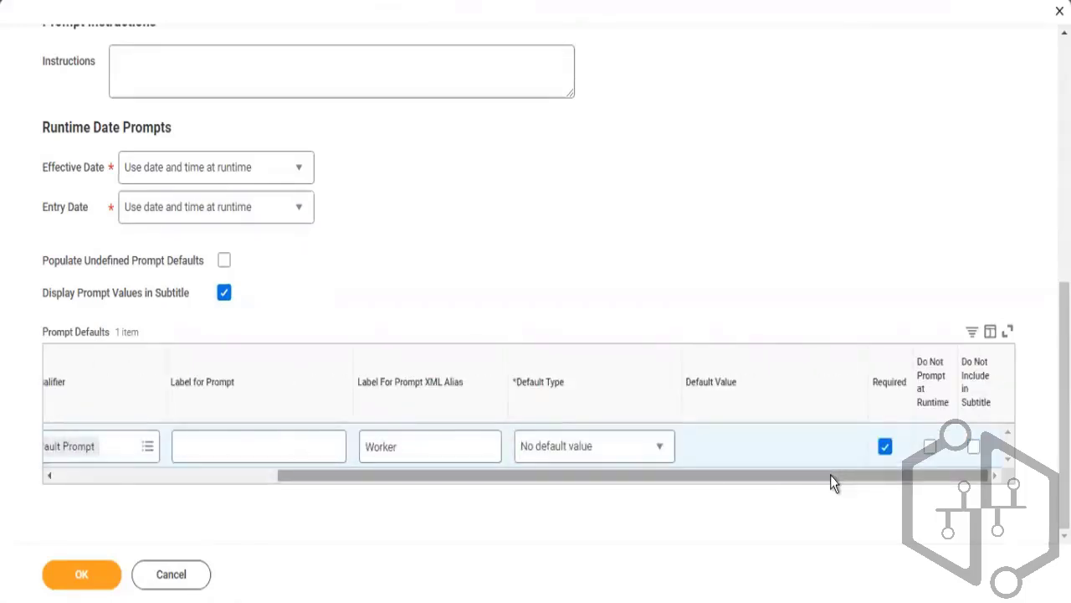
pyautogui.click(224, 294)
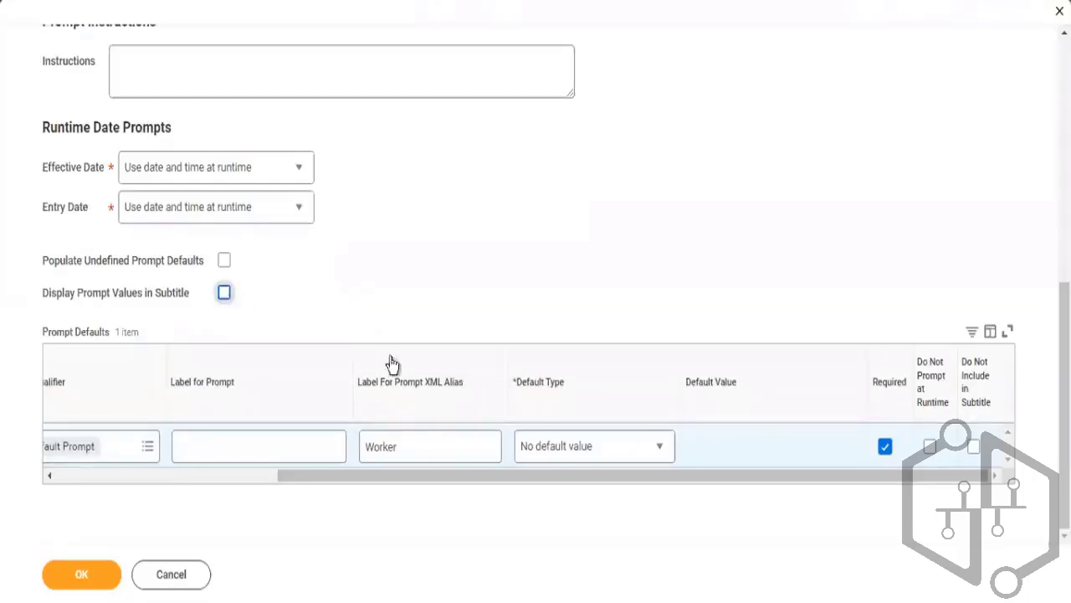
pyautogui.click(973, 448)
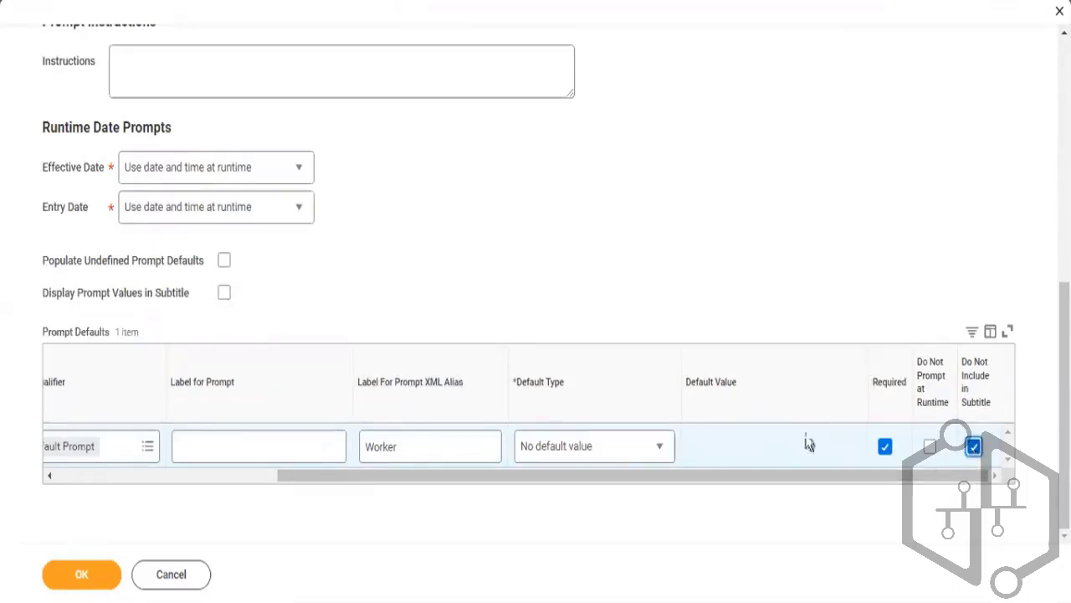
pyautogui.click(224, 292)
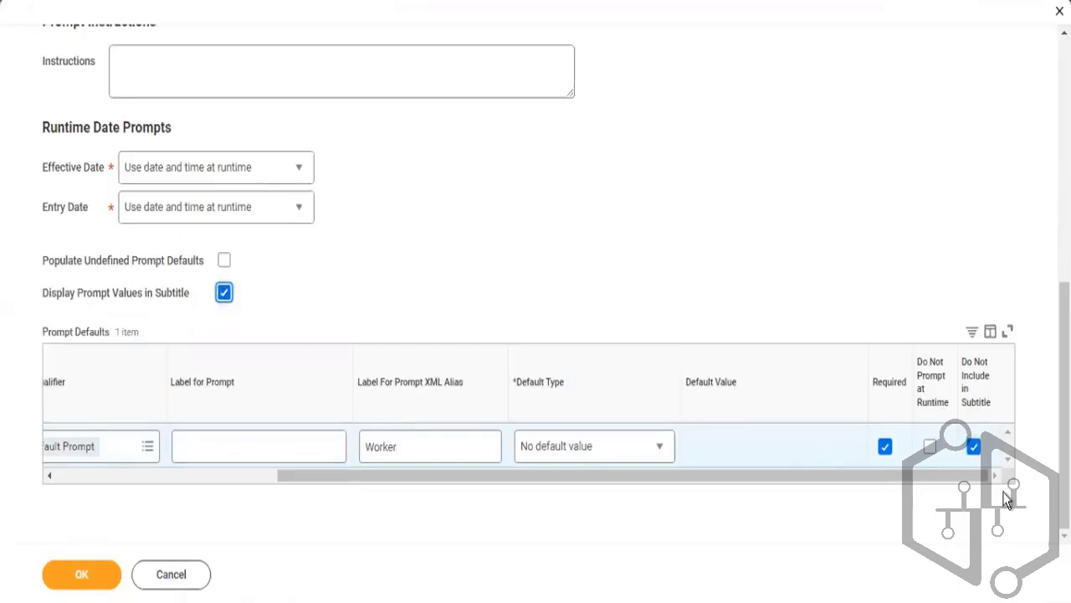
pyautogui.click(974, 447)
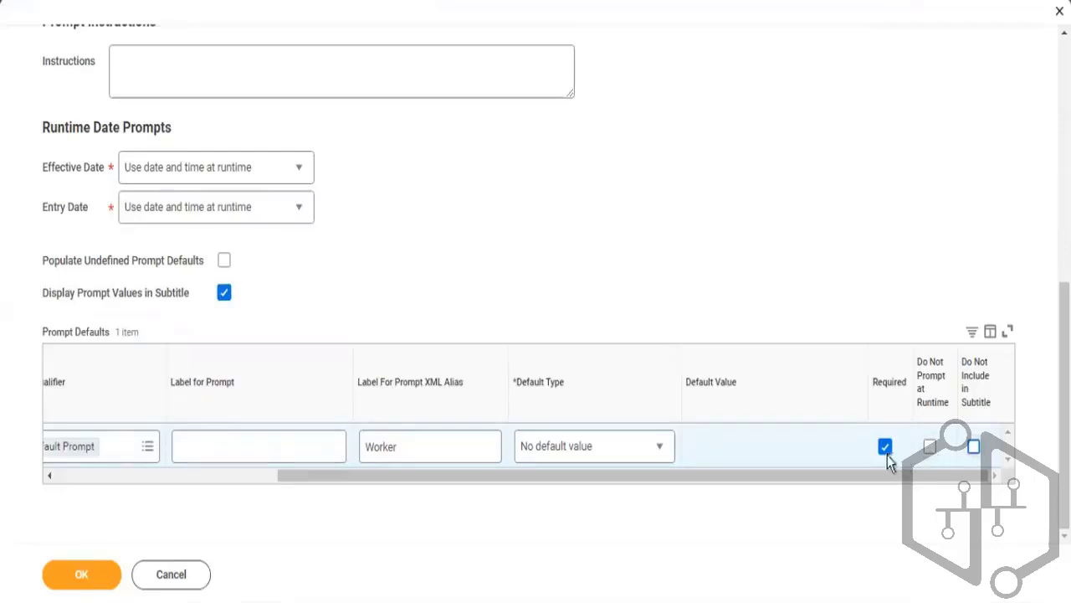
# Enable Do Not Prompt at Runtime for the Worker prompt default, try to save, and read the error
pyautogui.click(933, 452)
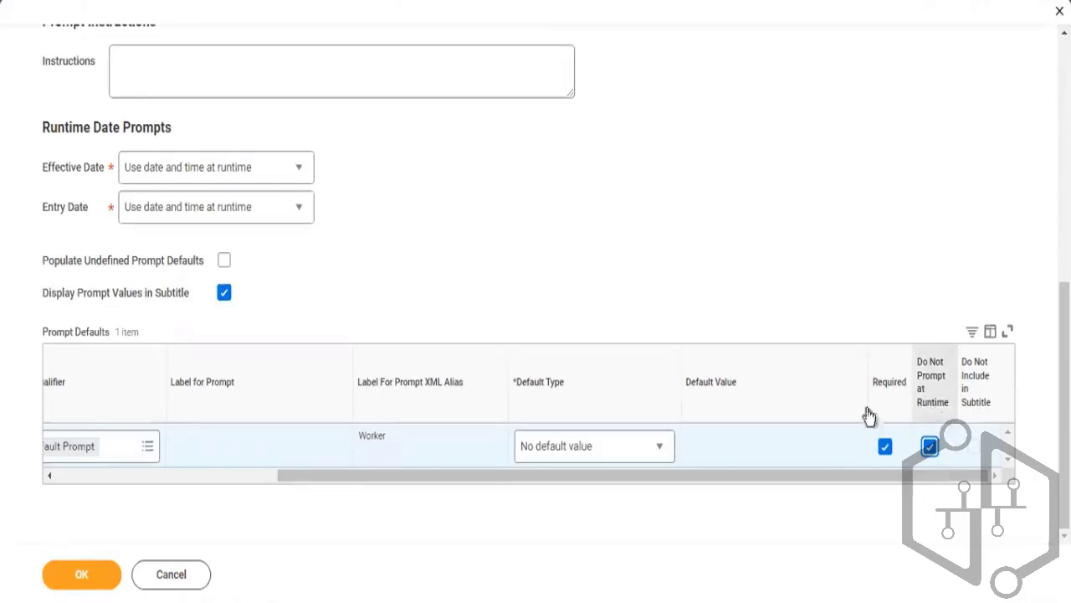
pyautogui.click(84, 576)
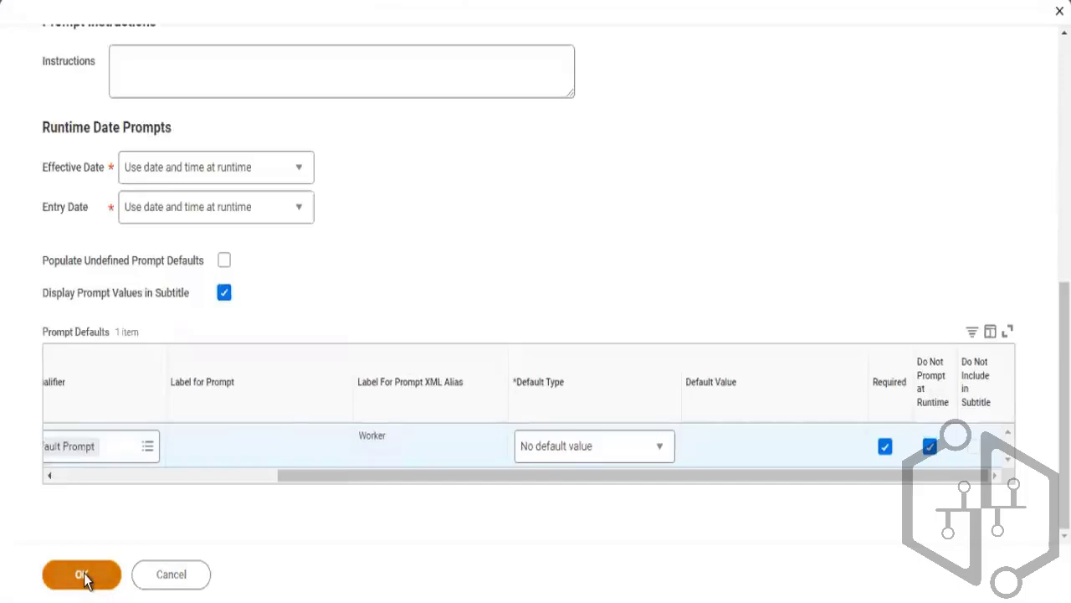
pyautogui.click(90, 571)
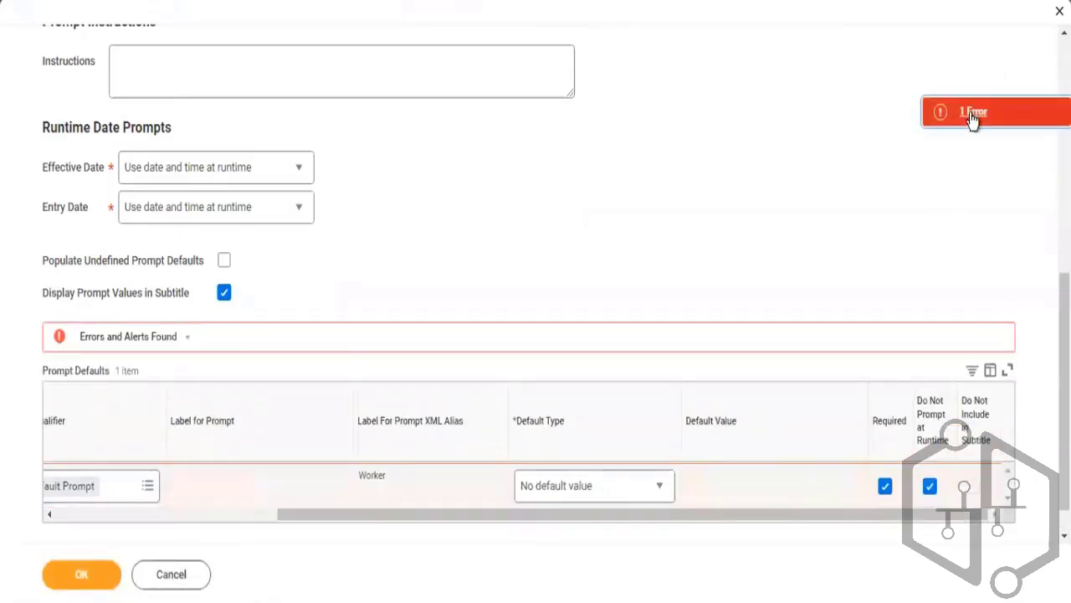
pyautogui.click(971, 117)
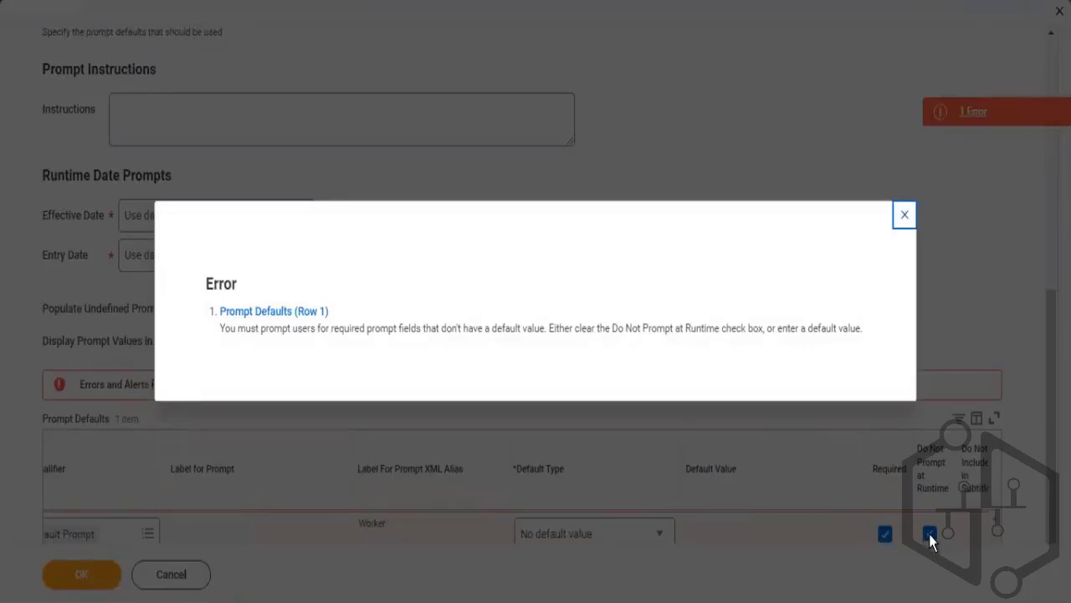
pyautogui.click(904, 219)
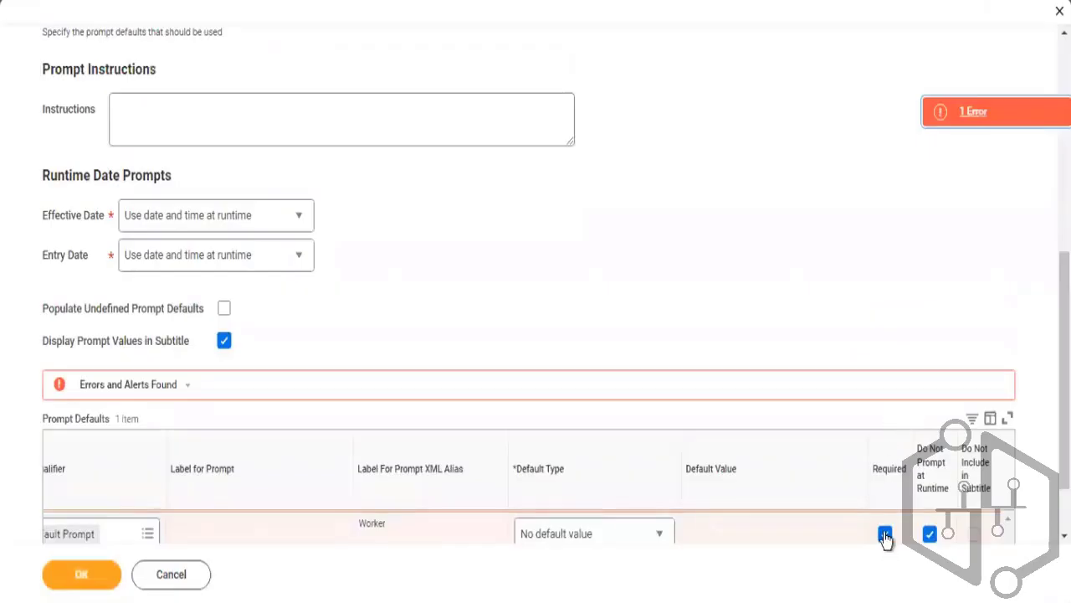
# Clear Required on the Worker prompt default and save the report definition
pyautogui.click(885, 535)
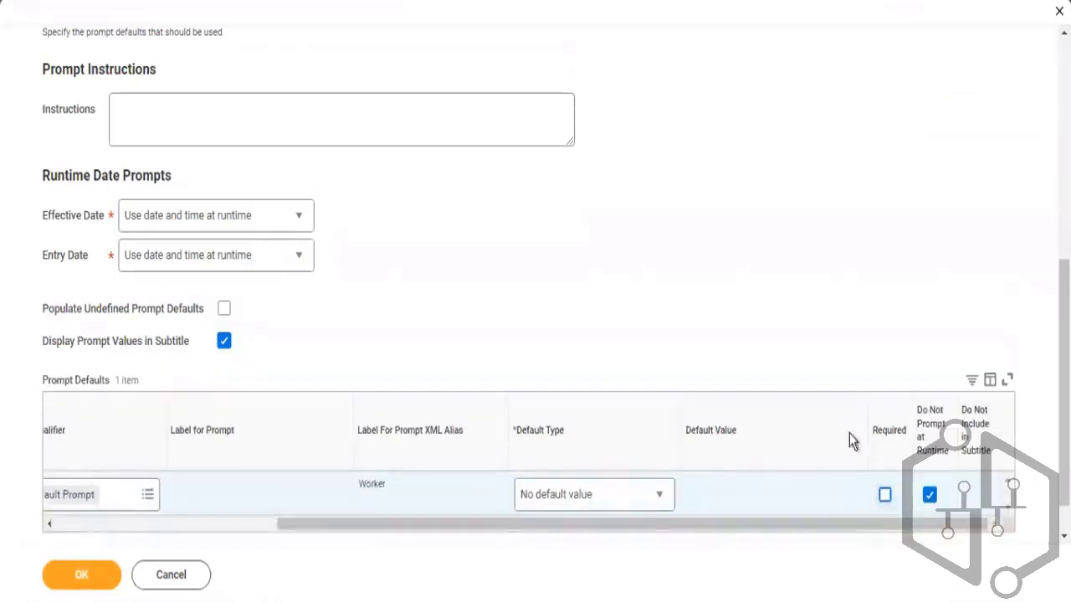
pyautogui.click(202, 521)
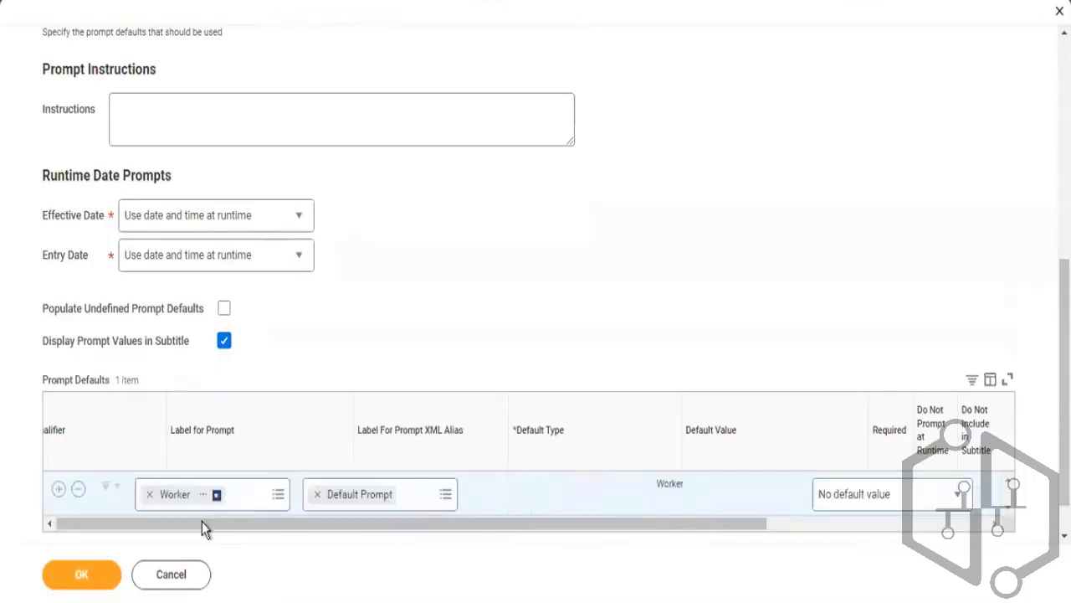
pyautogui.click(84, 574)
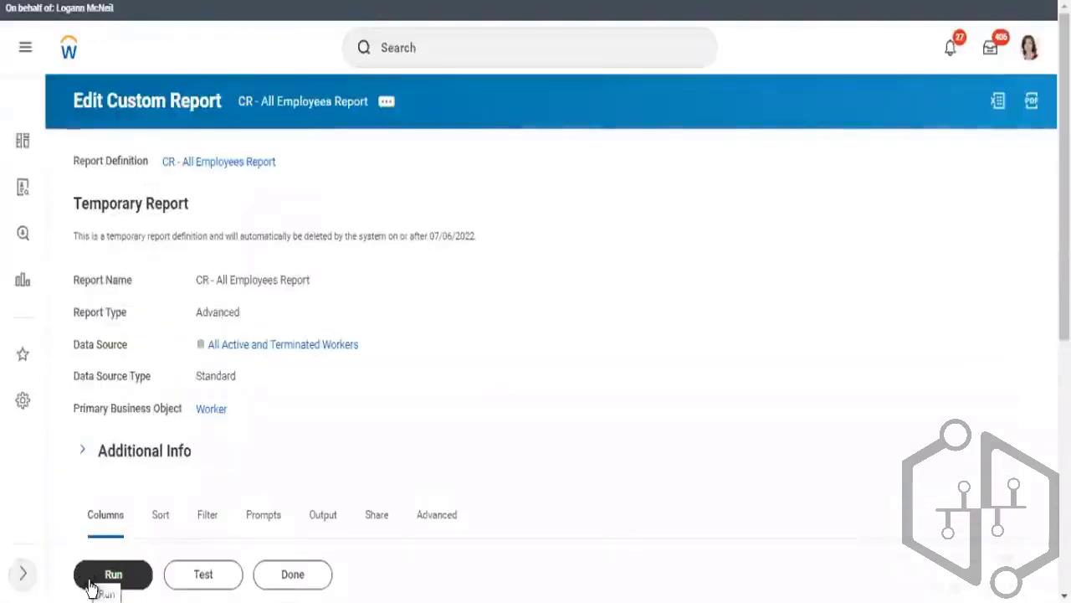
# Run the report and reopen its definition for editing
pyautogui.click(90, 581)
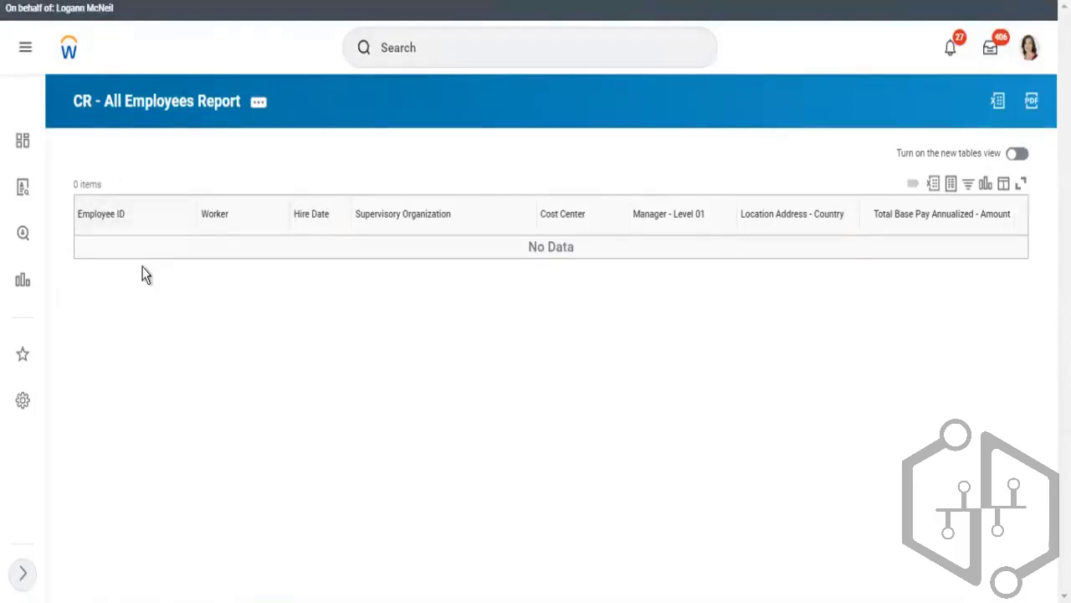
pyautogui.click(259, 107)
pyautogui.moveTo(294, 193)
pyautogui.moveTo(400, 169)
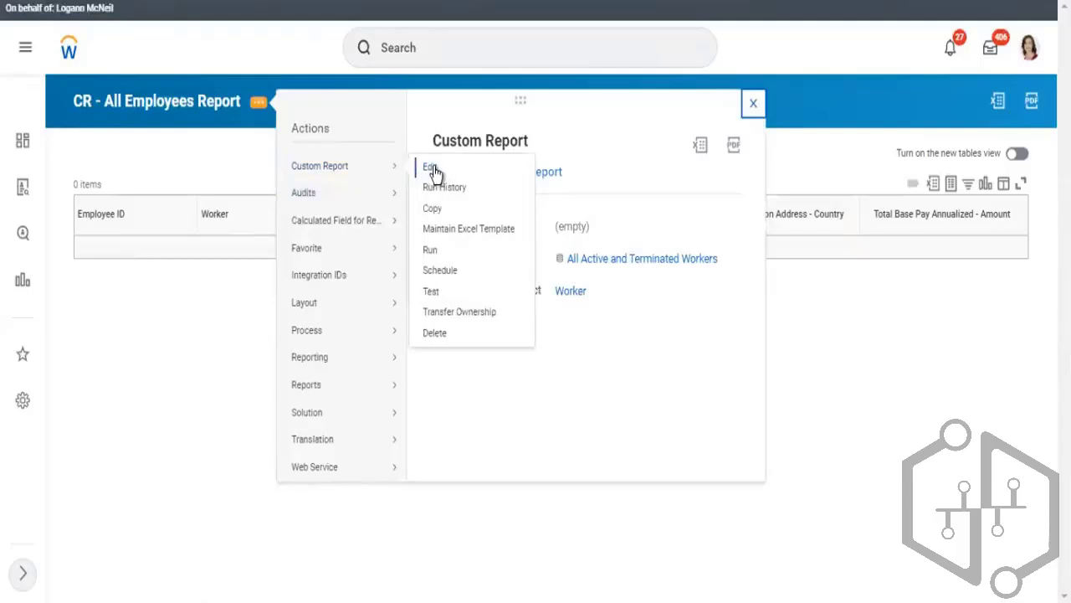
pyautogui.click(431, 168)
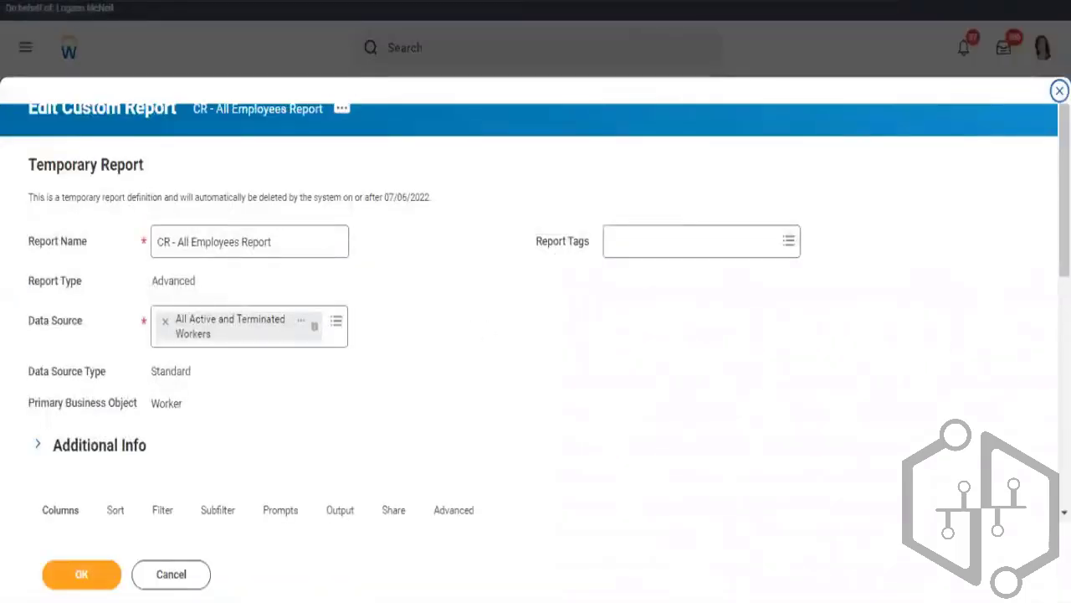
# Make the Worker prompt Required, clear Do Not Prompt at Runtime, check Do Not Include in Subtitle, and save
pyautogui.scroll(-5, 1042, 346)
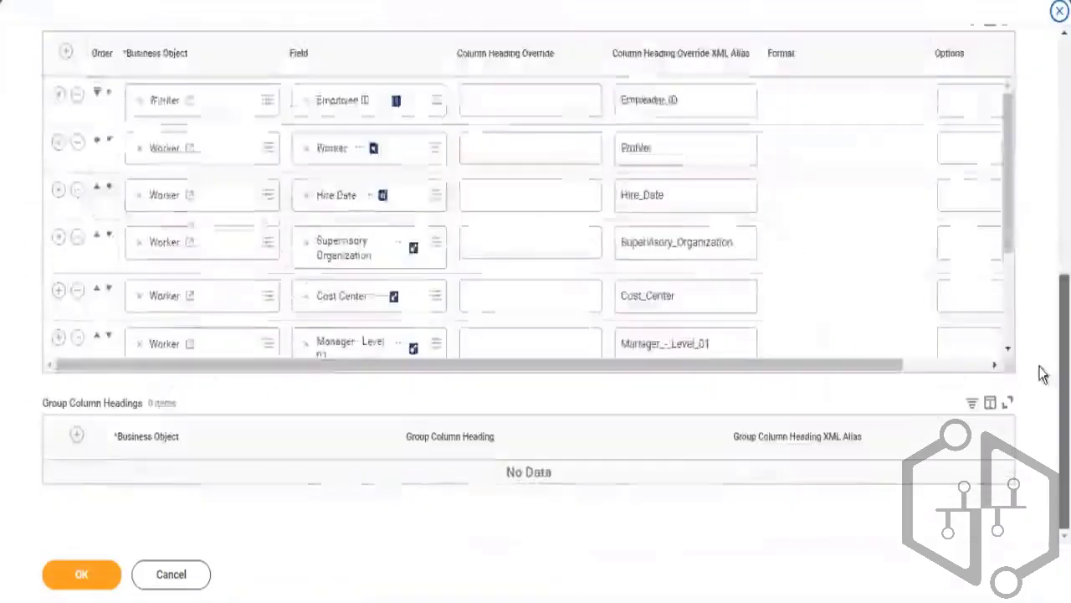
pyautogui.scroll(1, 1043, 296)
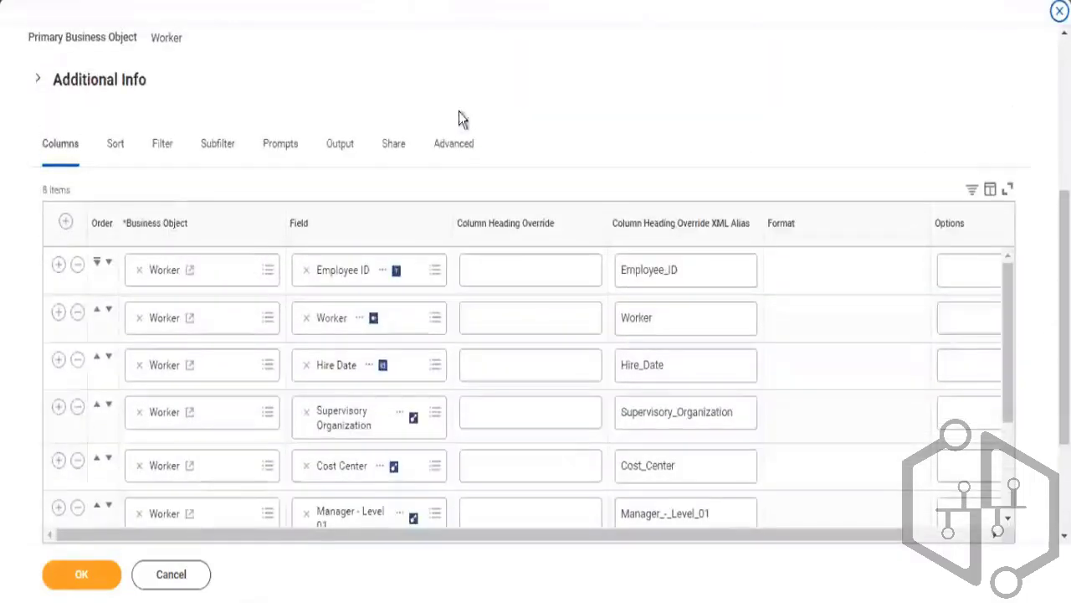
pyautogui.click(275, 154)
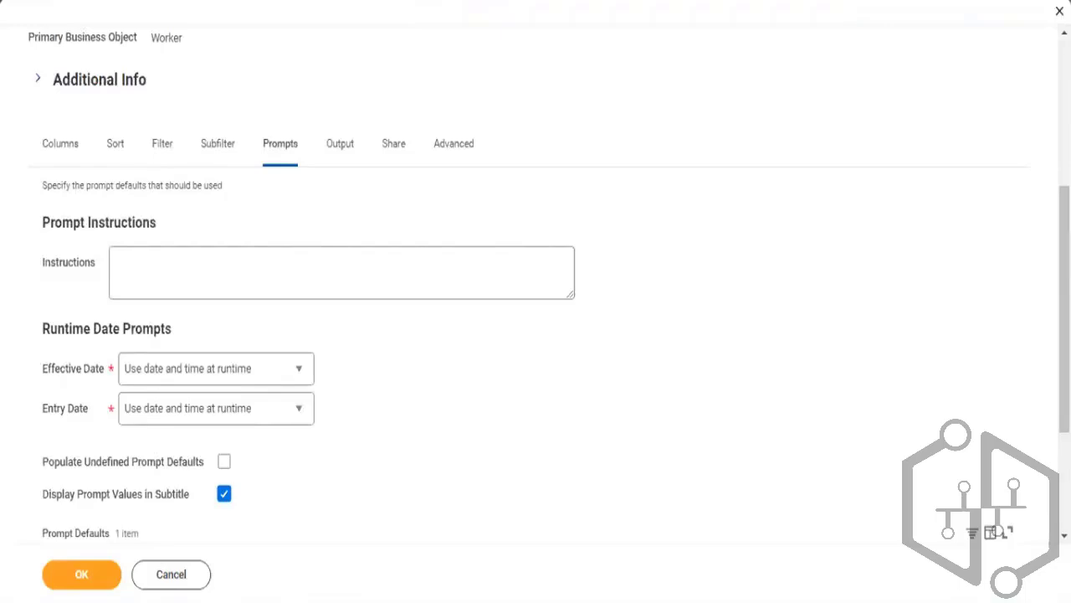
pyautogui.scroll(-3, 923, 489)
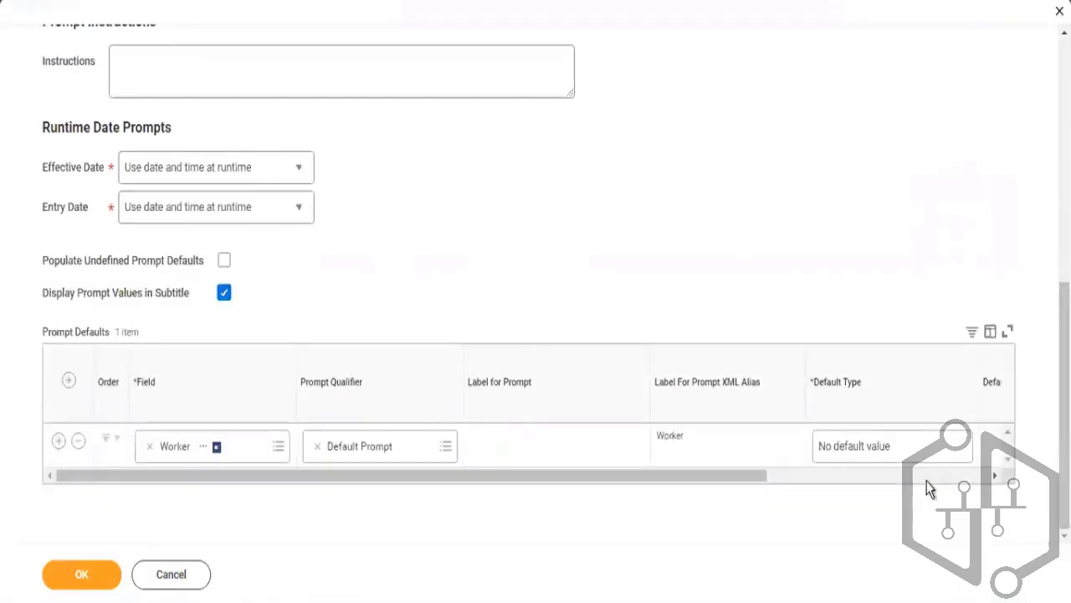
pyautogui.hscroll(5, 921, 456)
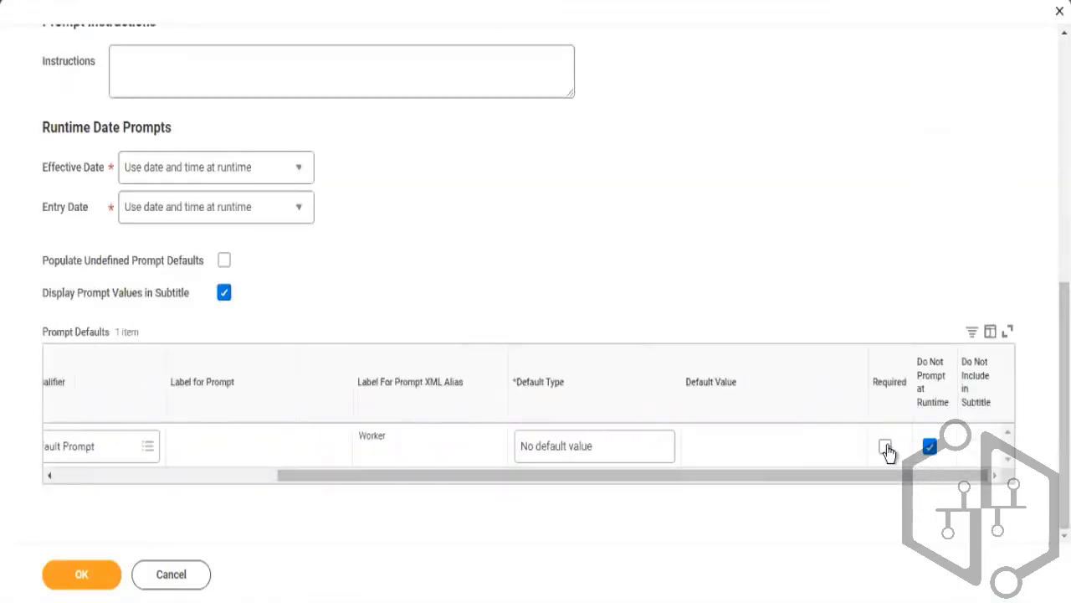
pyautogui.click(888, 452)
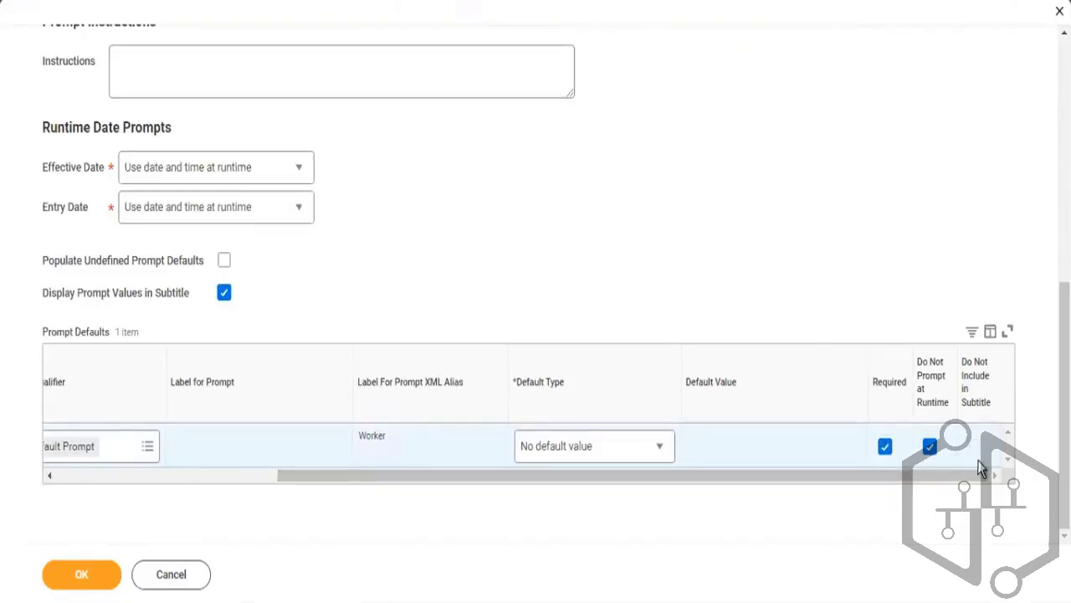
pyautogui.click(930, 448)
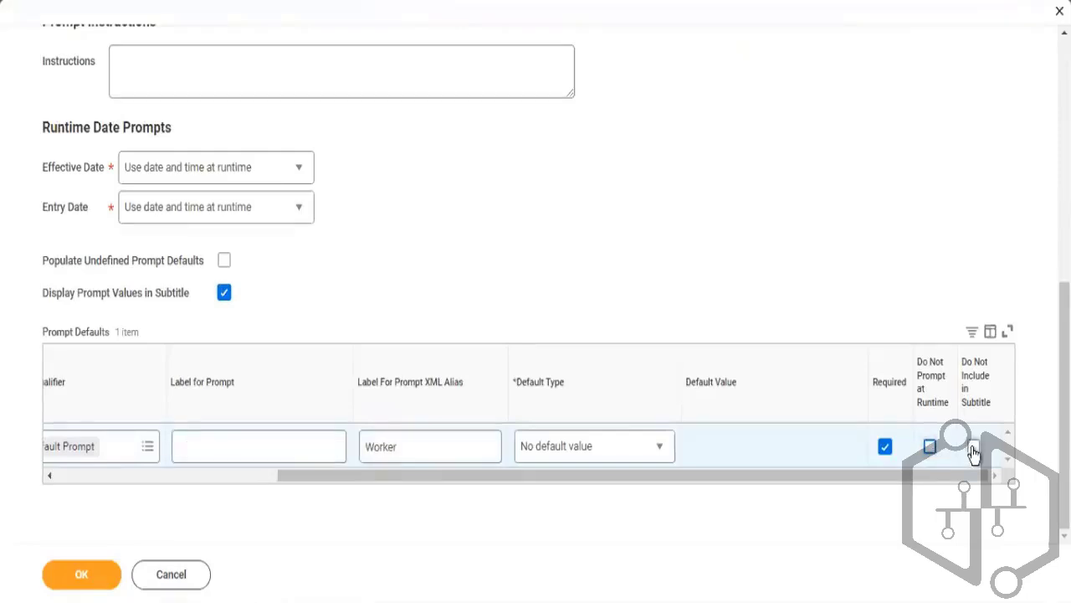
pyautogui.click(973, 446)
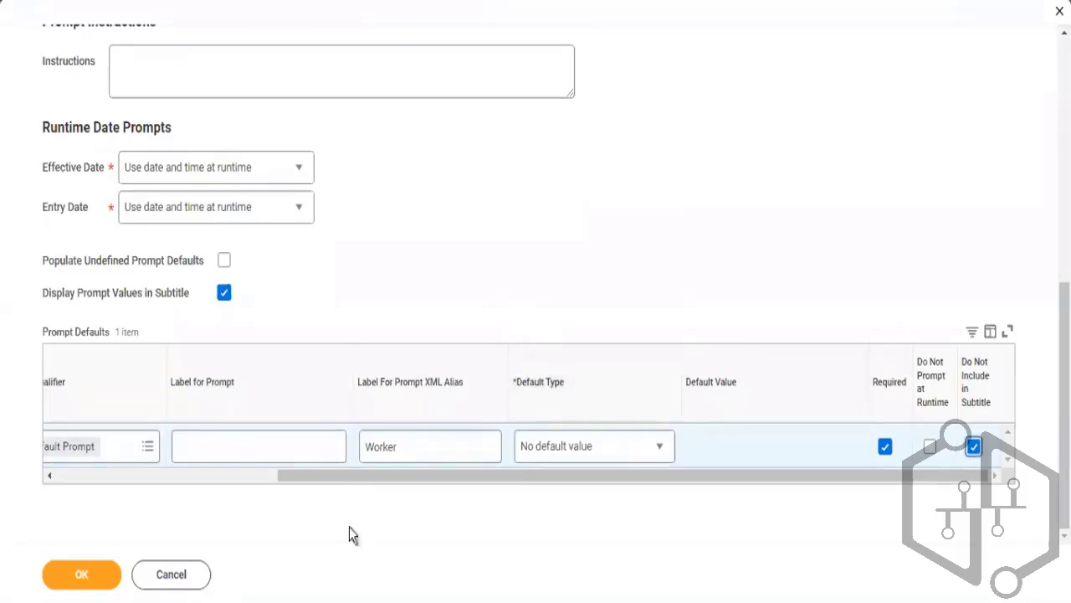
pyautogui.click(79, 577)
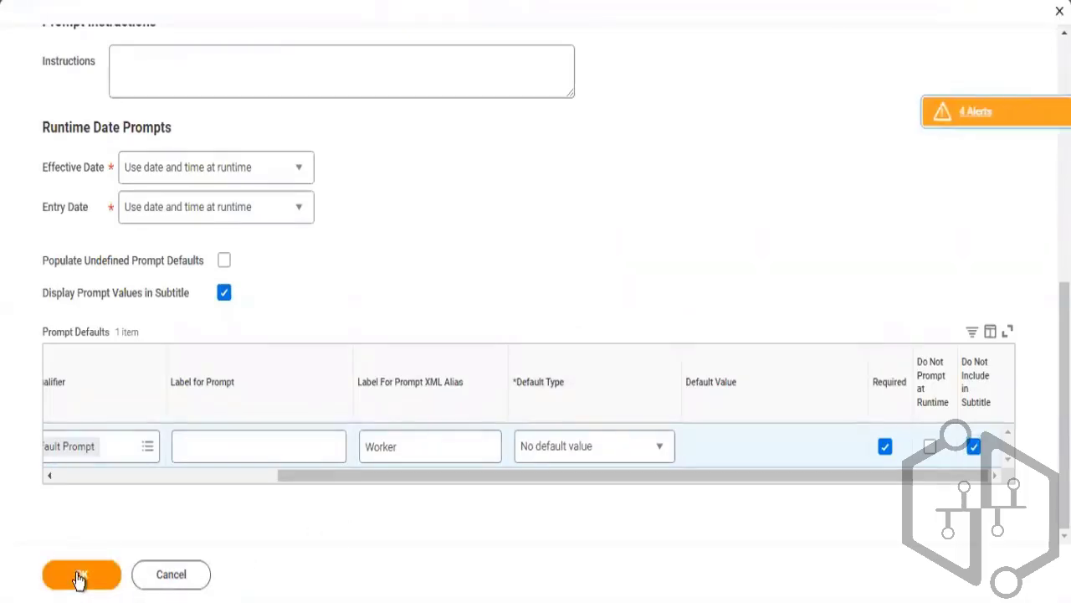
pyautogui.click(78, 578)
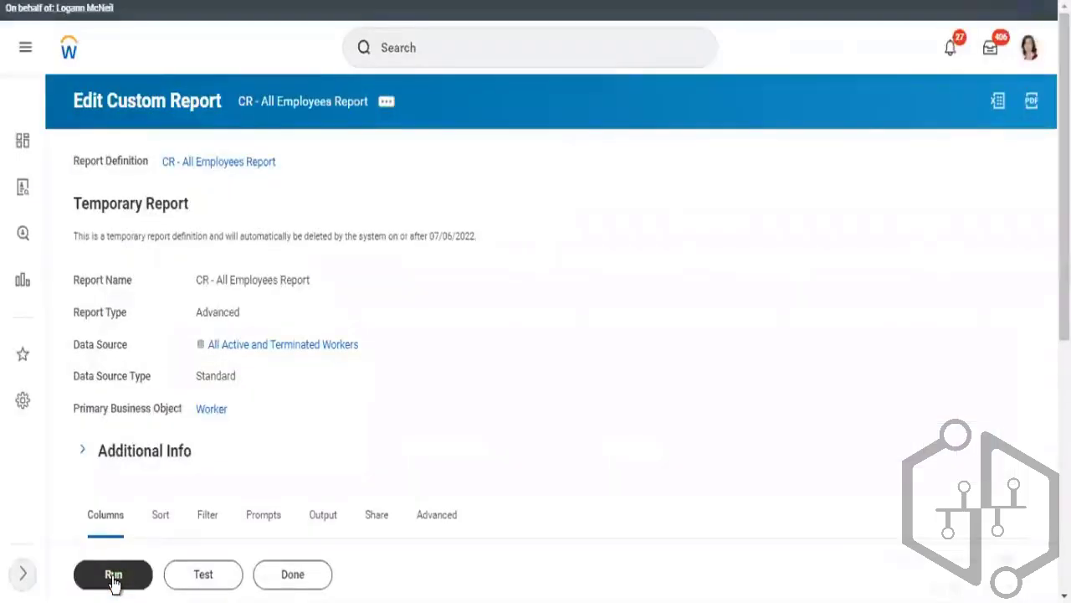
# Run the report and try searching the required Worker prompt by an employee ID, then clear the search
pyautogui.click(113, 577)
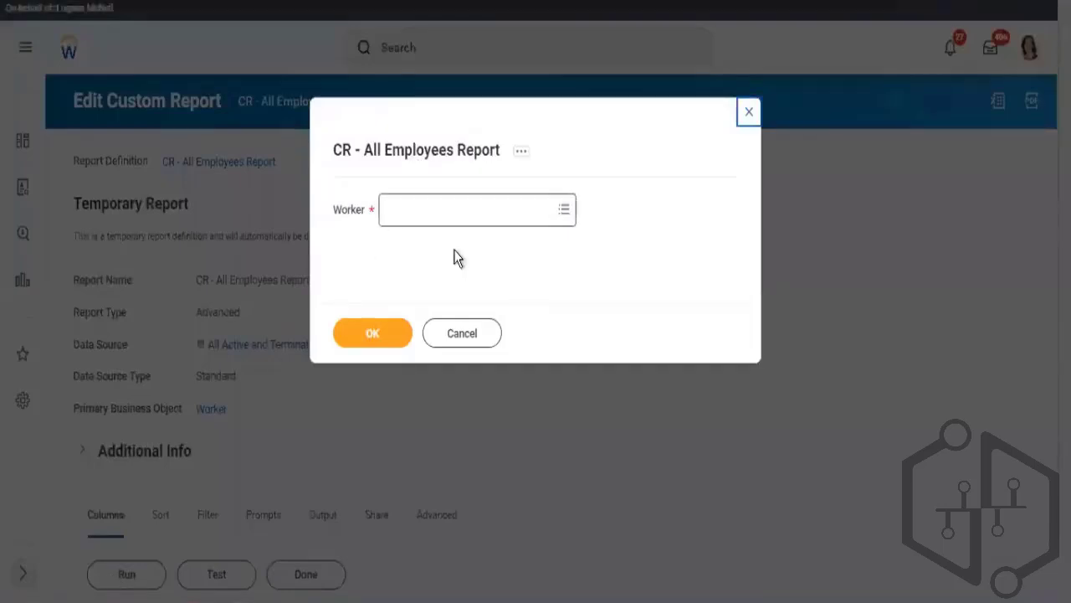
pyautogui.click(480, 209)
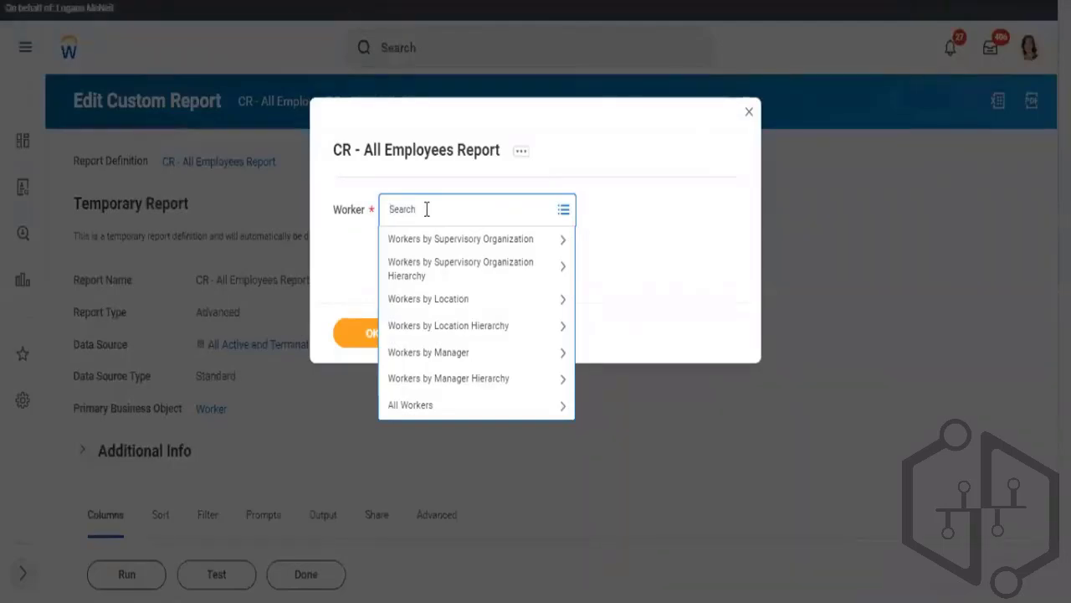
pyautogui.click(344, 258)
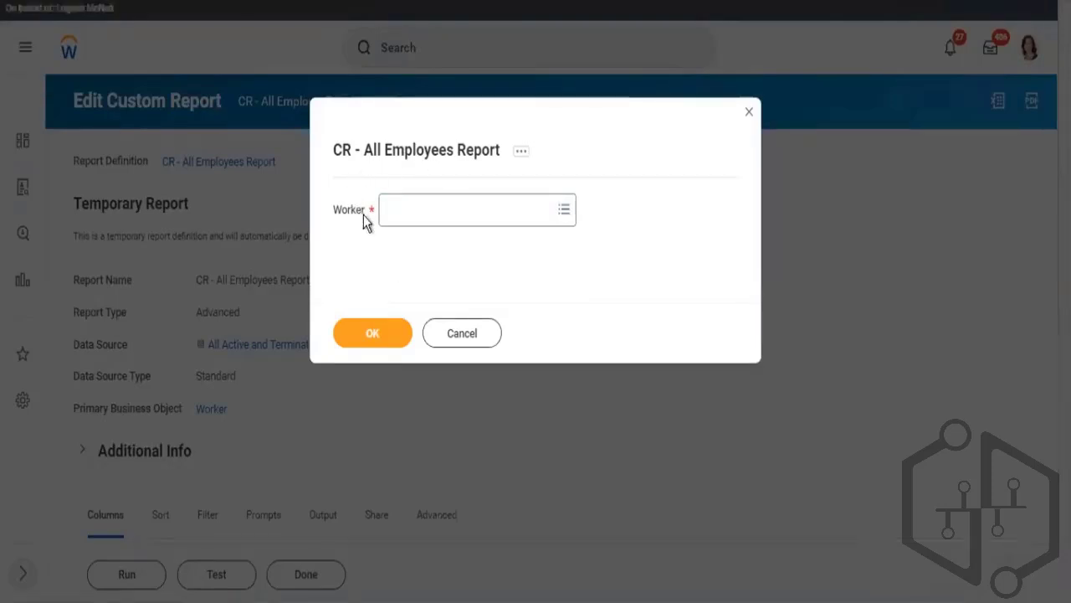
pyautogui.click(419, 208)
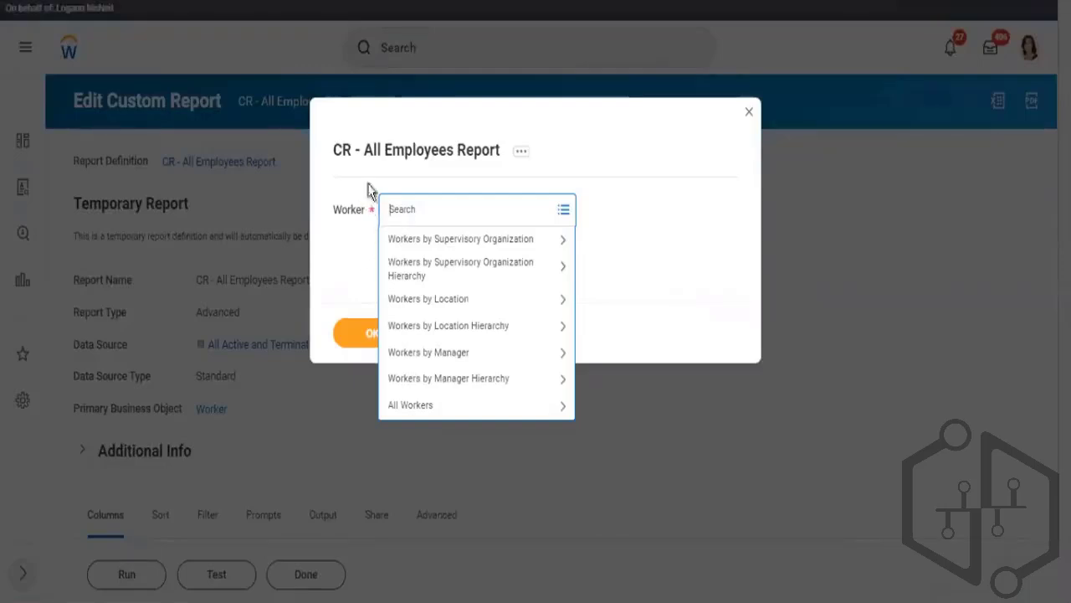
pyautogui.click(357, 242)
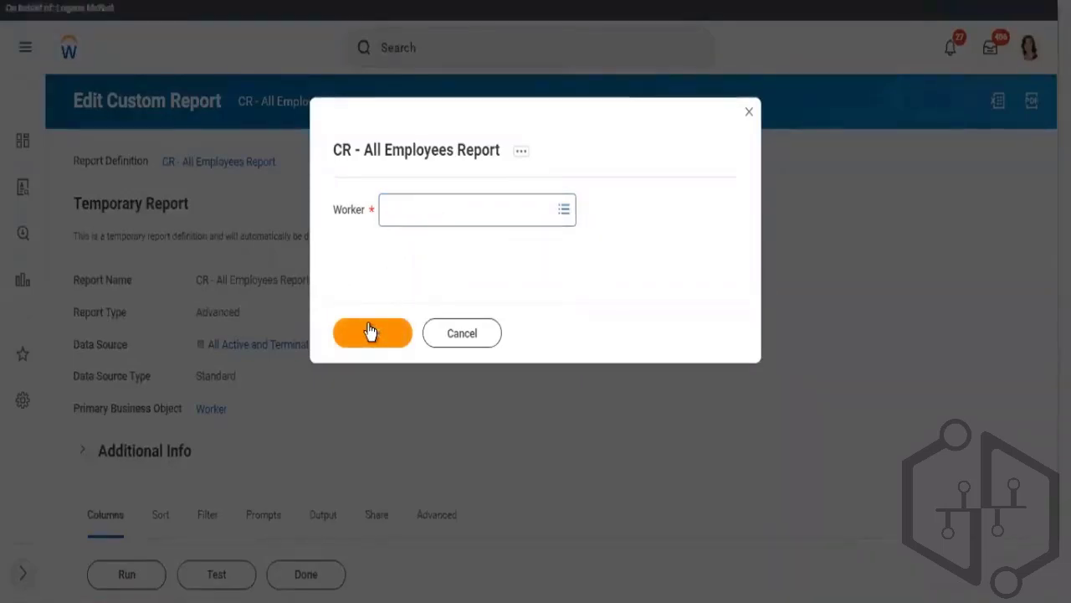
pyautogui.click(433, 214)
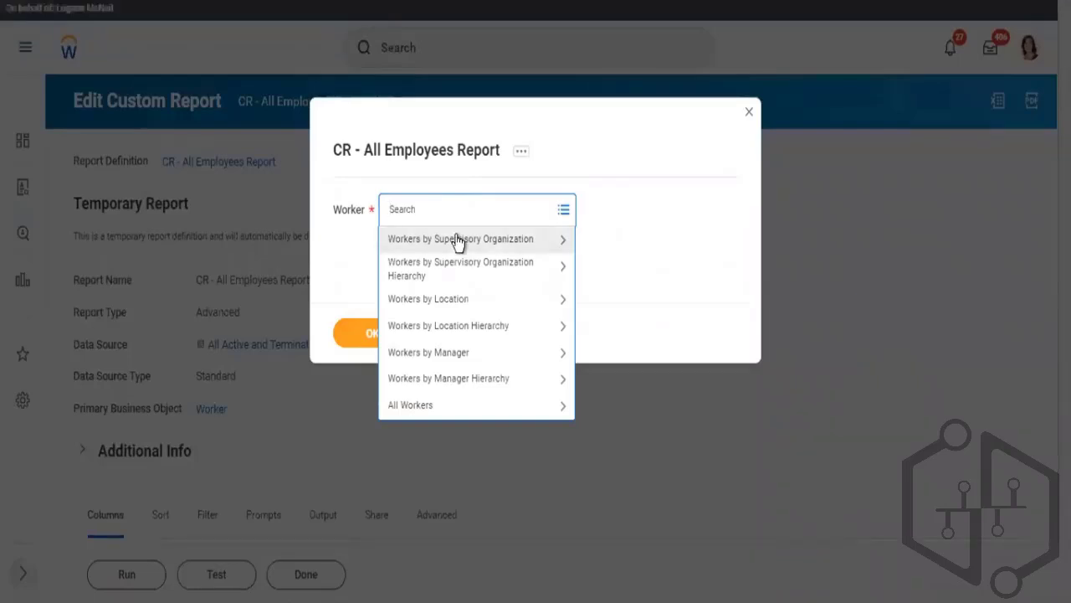
pyautogui.write('31334')
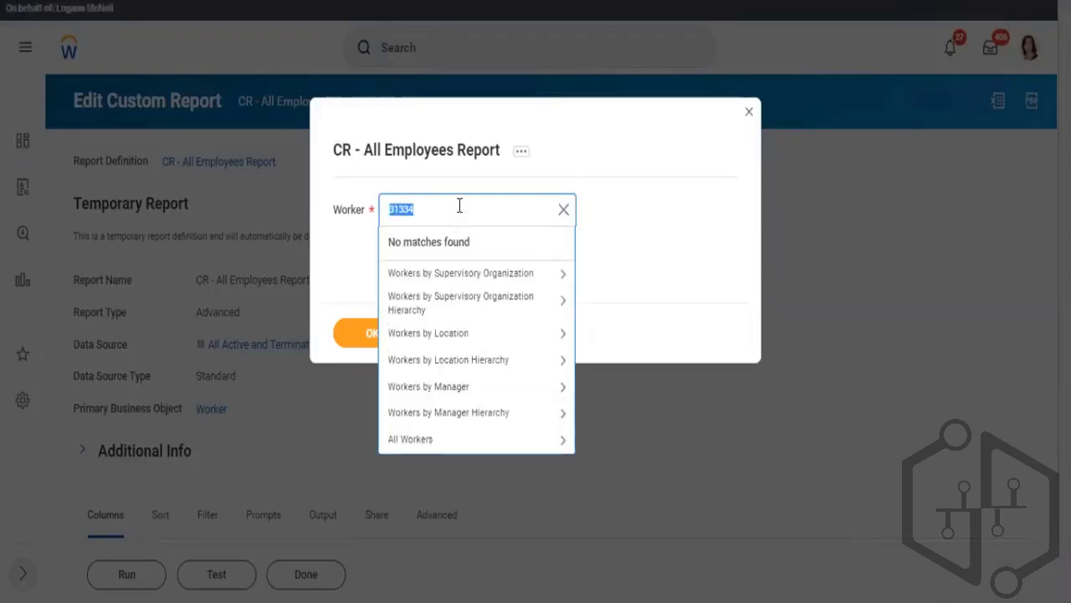
pyautogui.click(561, 211)
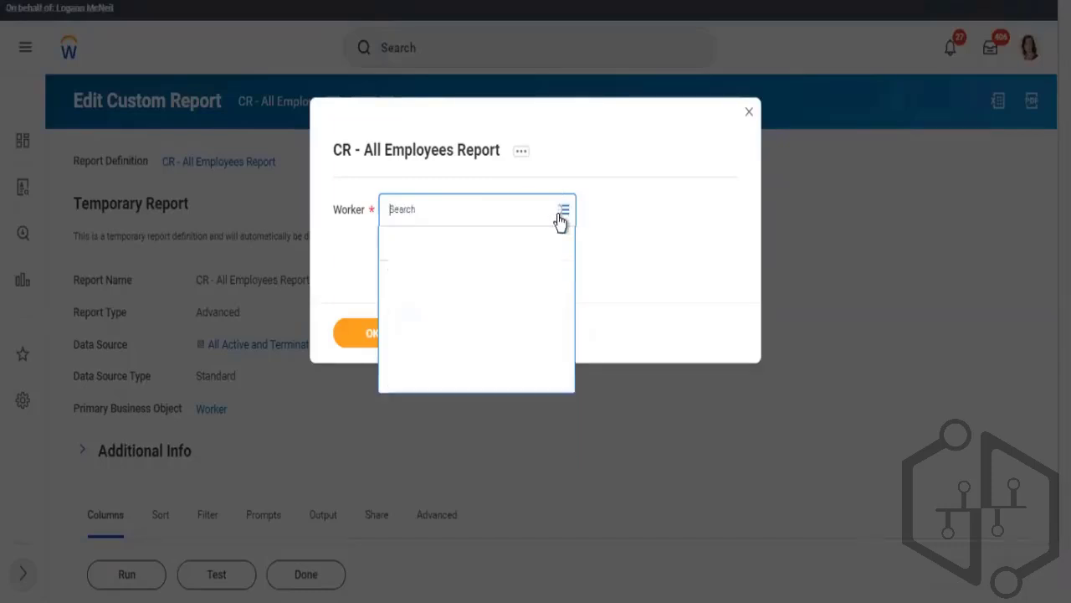
pyautogui.click(346, 266)
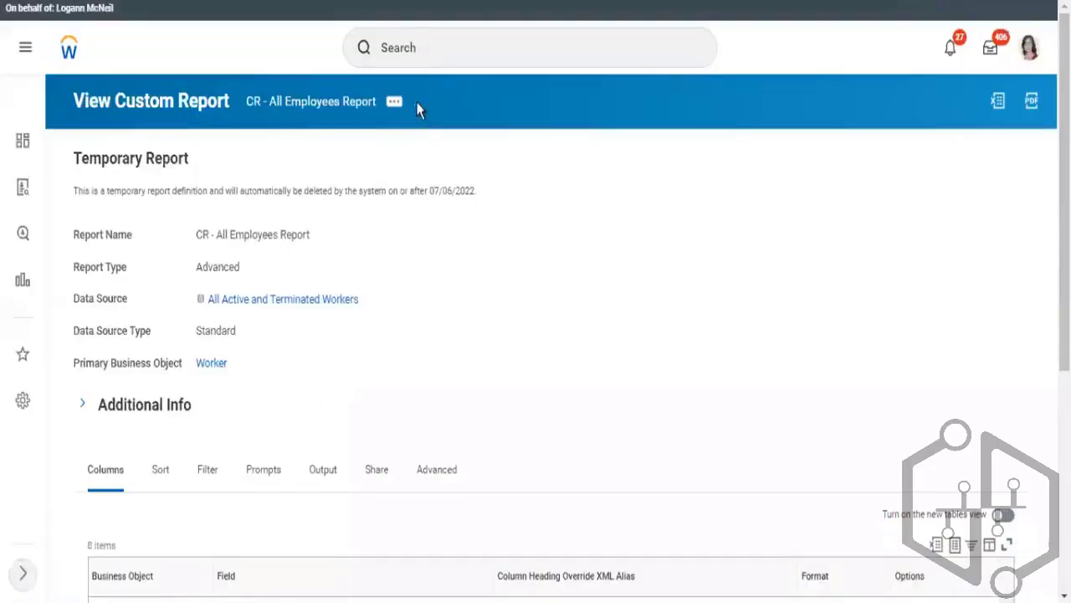
# Edit the report and set the Worker filter's comparison type to Prompt the user for the value and ignore the filter condition if the value is blank
pyautogui.click(393, 103)
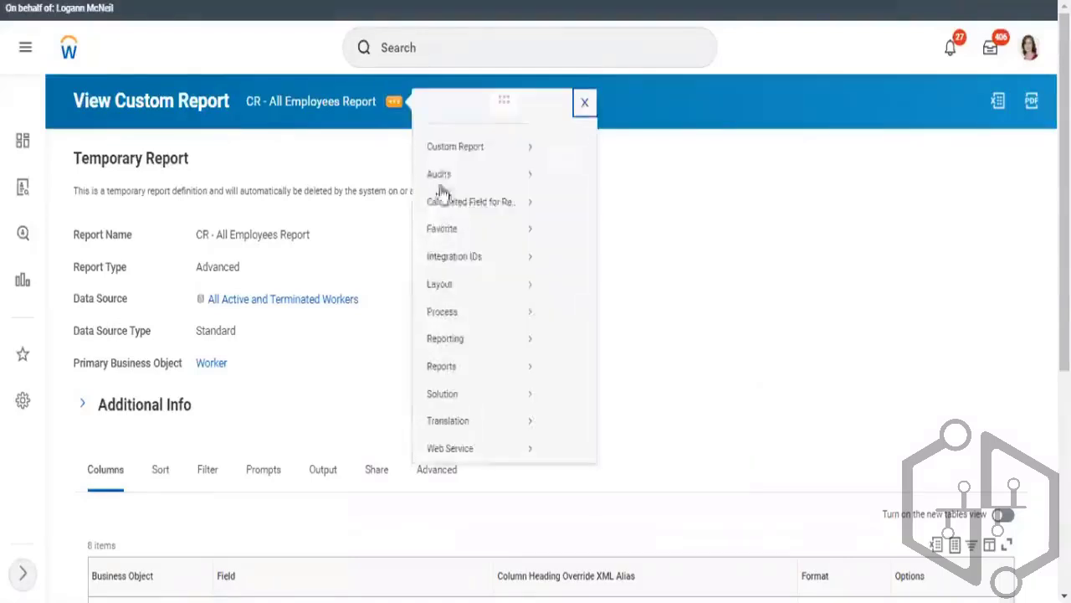
pyautogui.moveTo(452, 163)
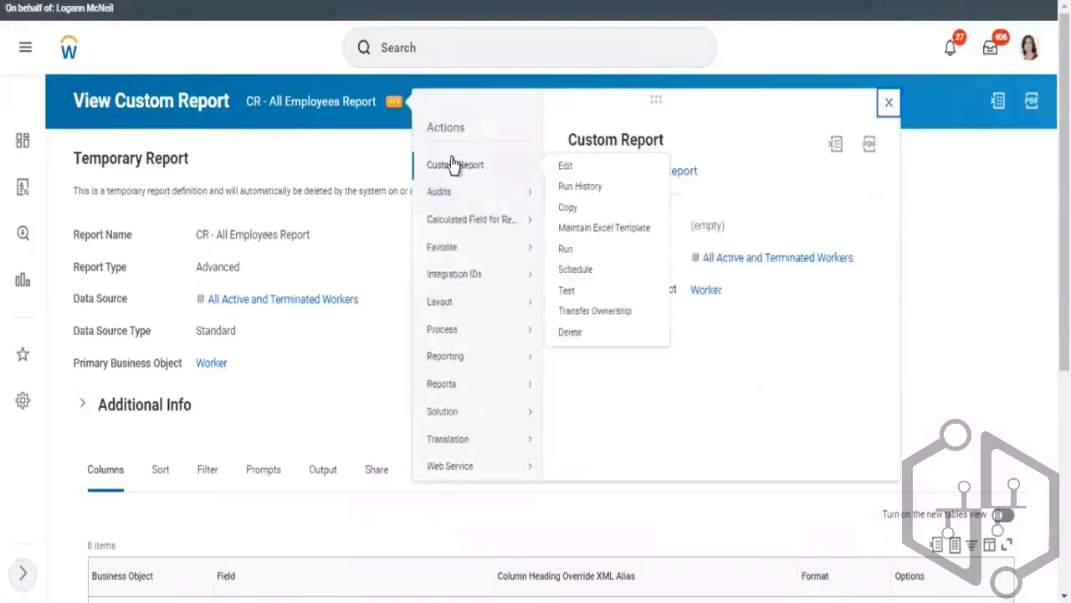
pyautogui.click(575, 166)
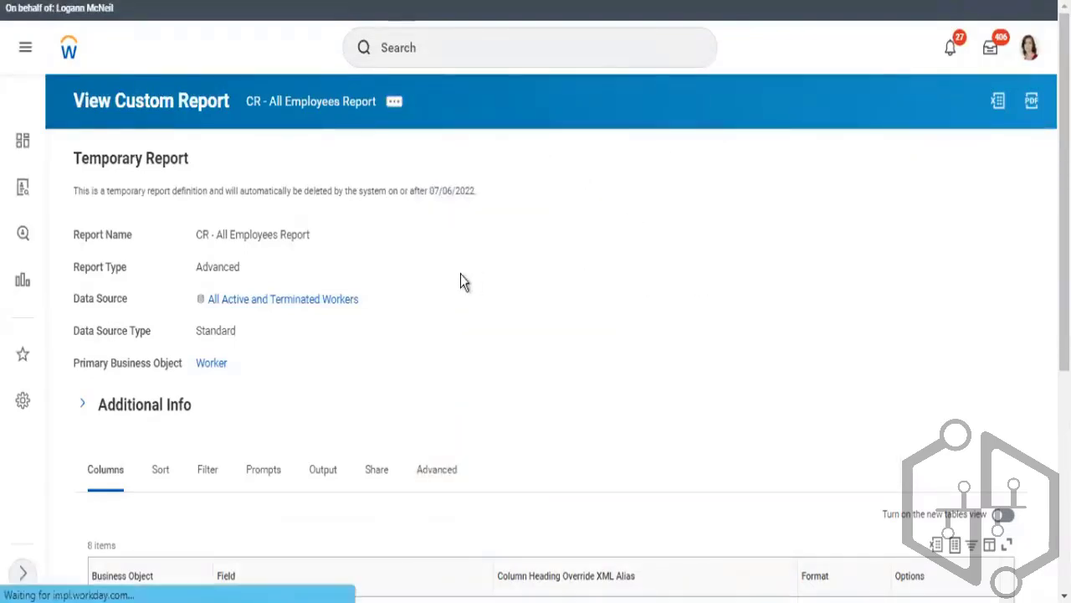
pyautogui.scroll(-5, 746, 144)
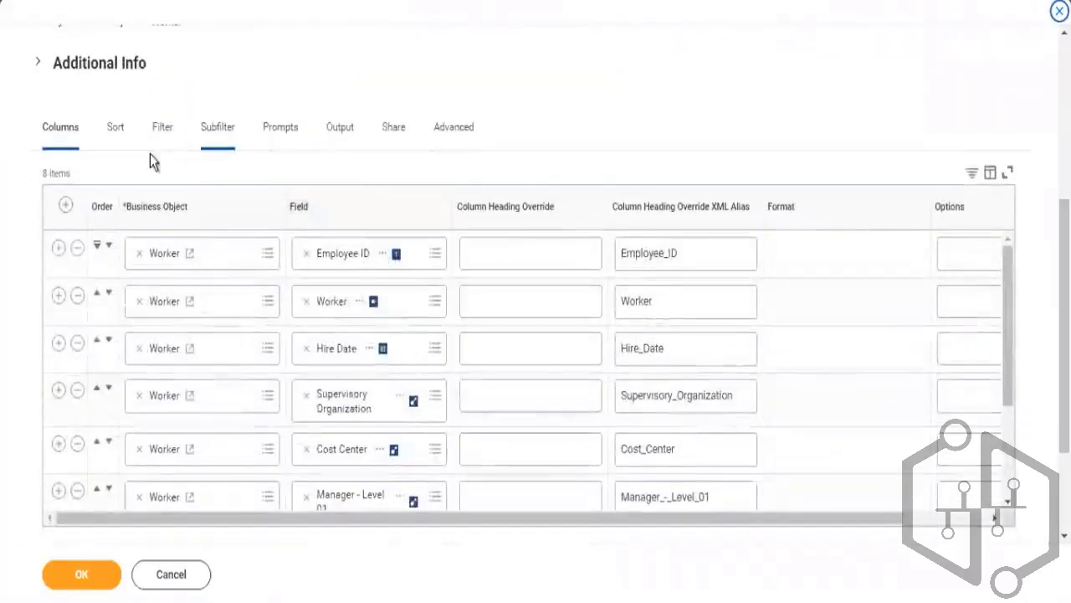
pyautogui.click(165, 134)
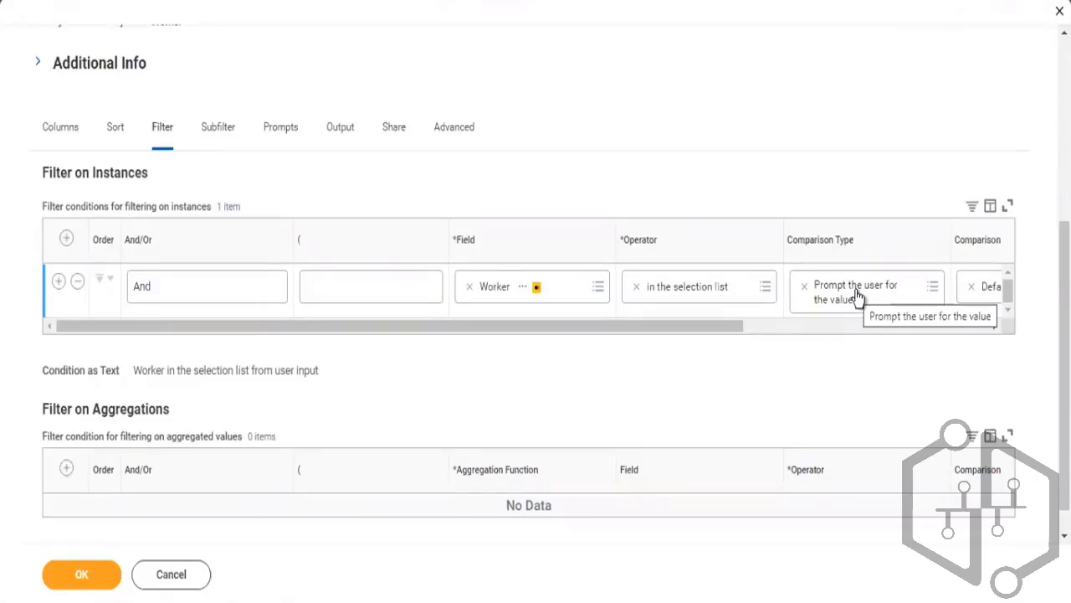
pyautogui.click(805, 287)
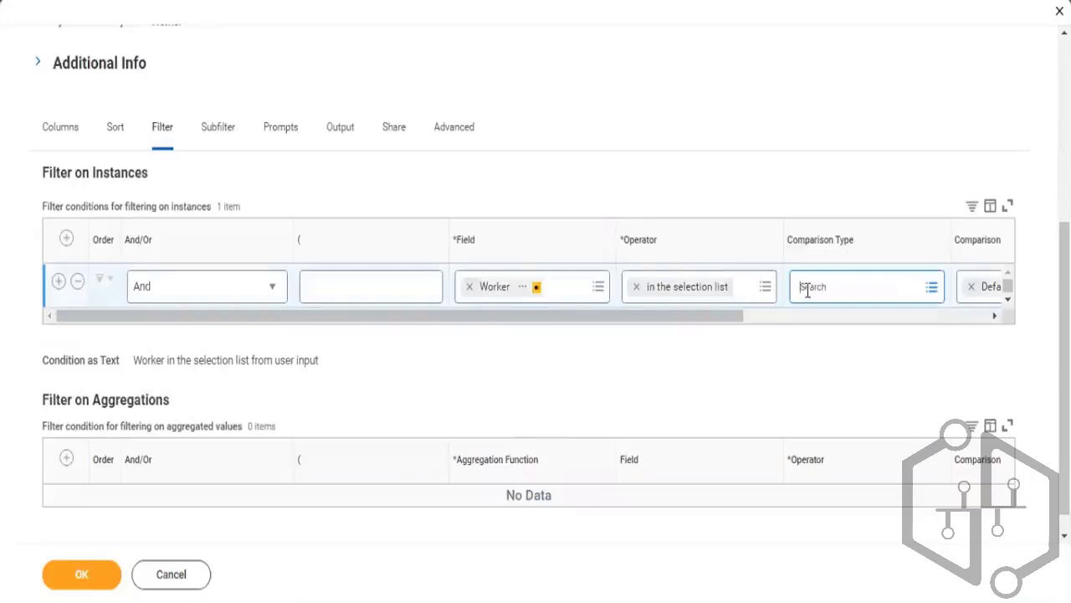
pyautogui.click(846, 290)
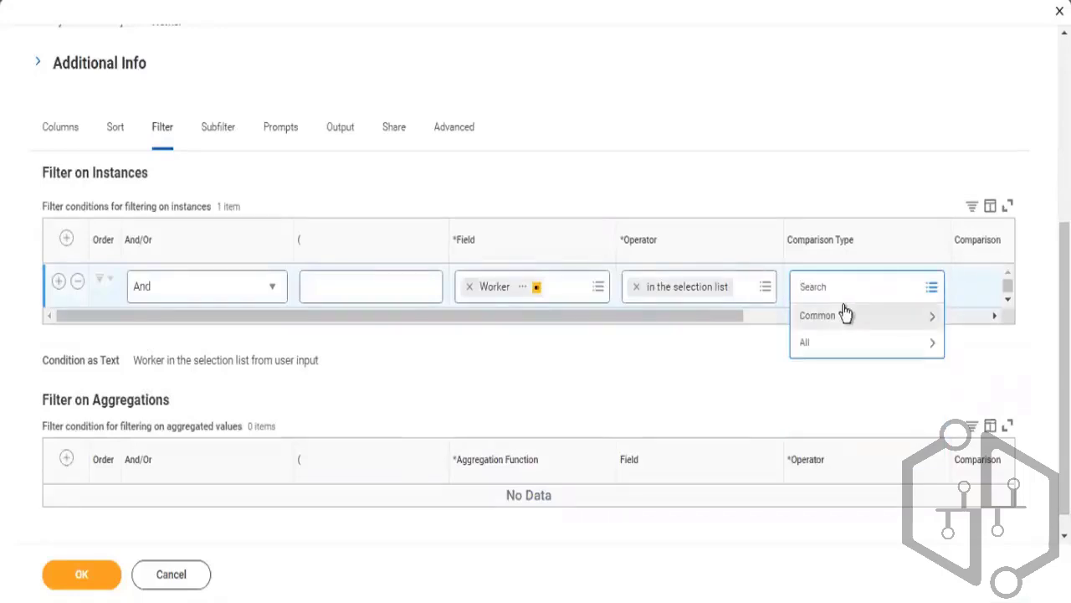
pyautogui.click(837, 319)
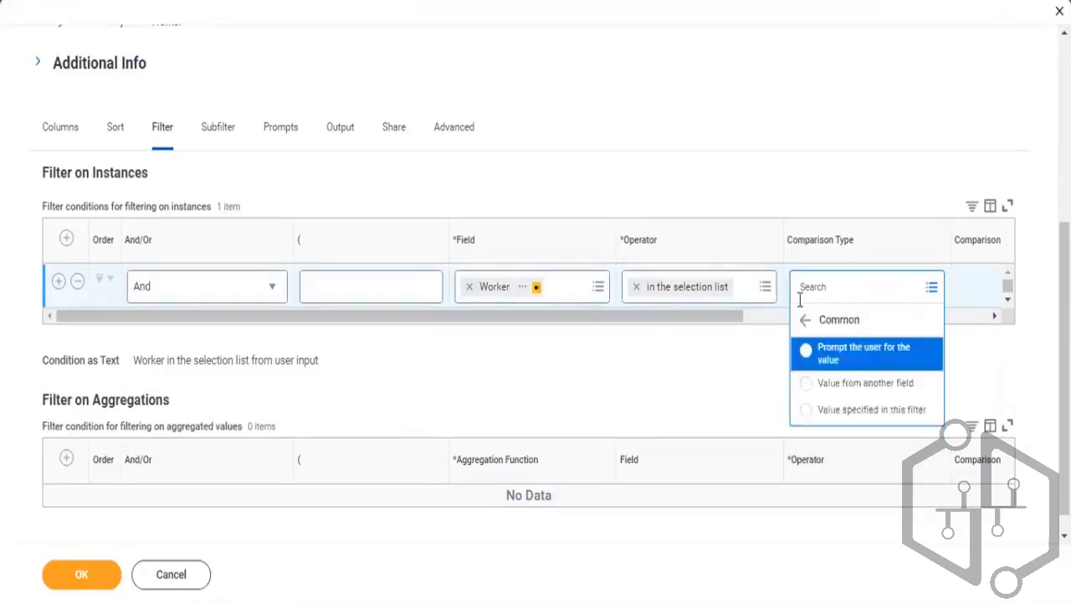
pyautogui.click(806, 321)
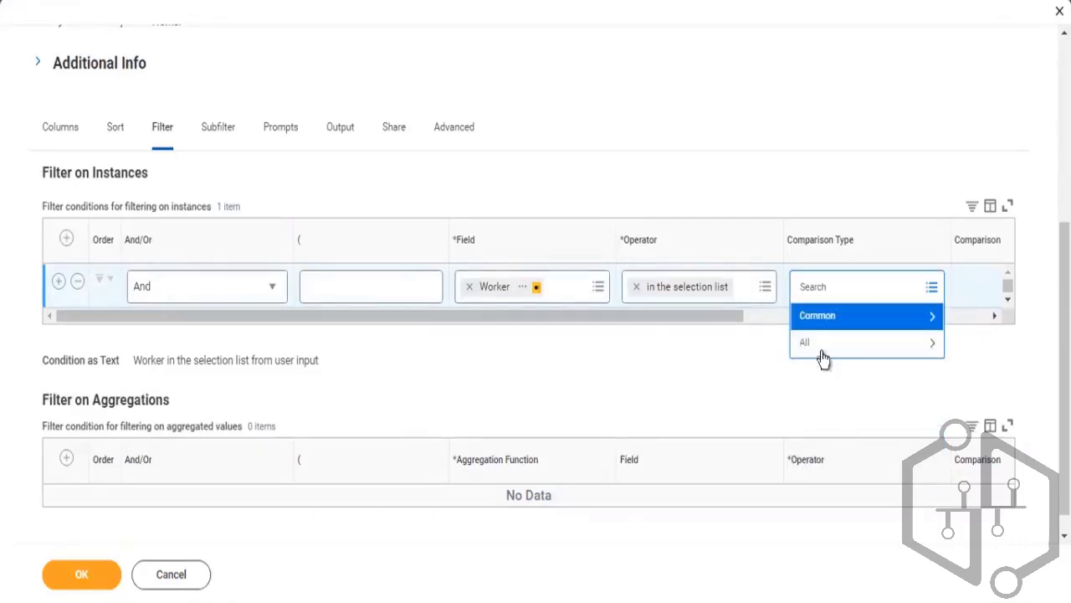
pyautogui.click(817, 357)
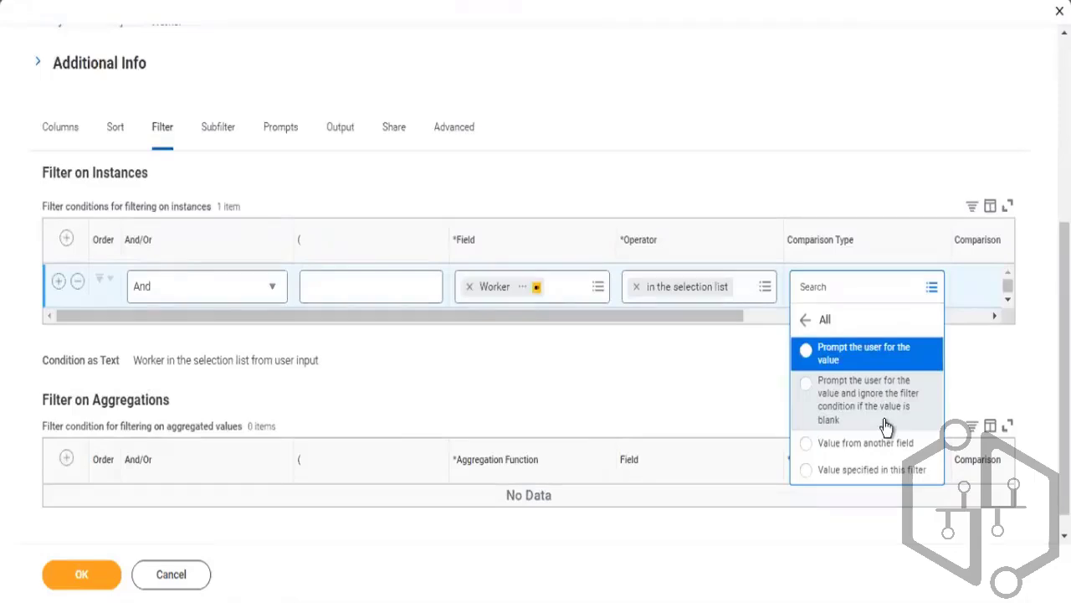
pyautogui.click(835, 369)
pyautogui.click(847, 366)
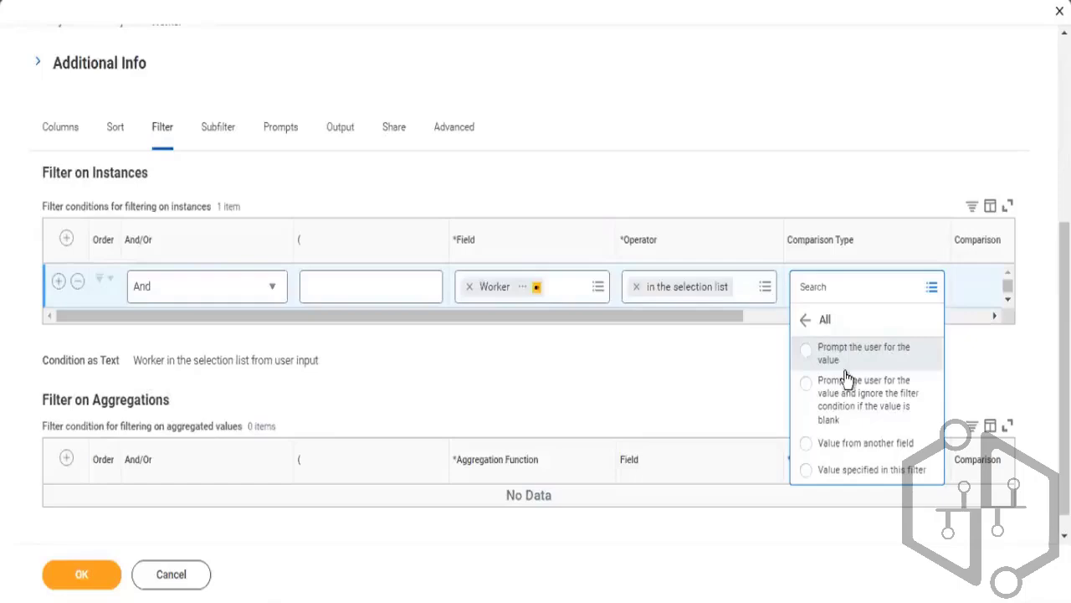
pyautogui.click(844, 392)
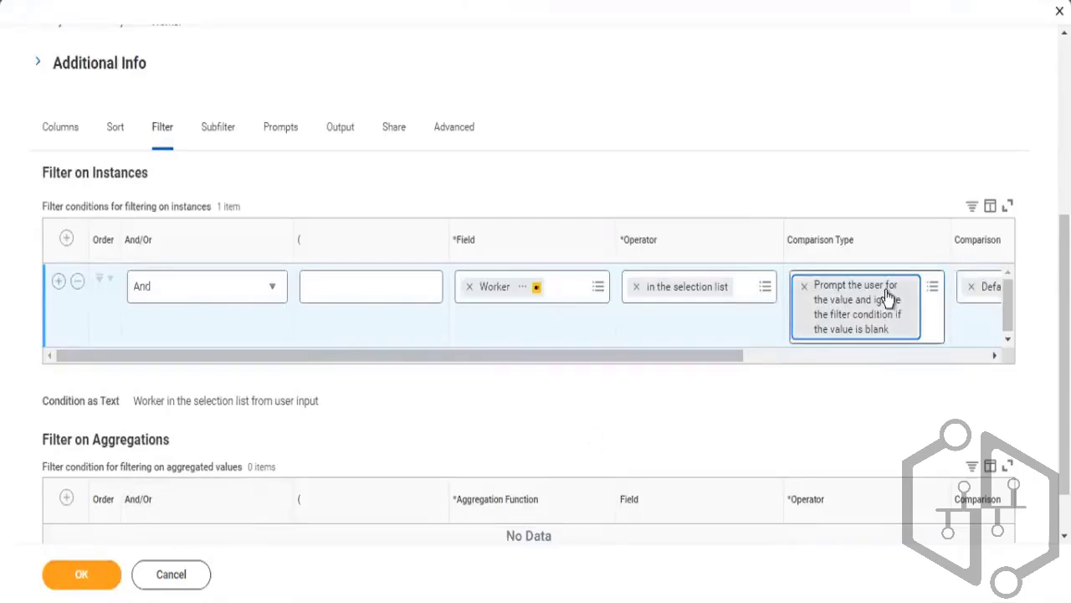
pyautogui.click(78, 576)
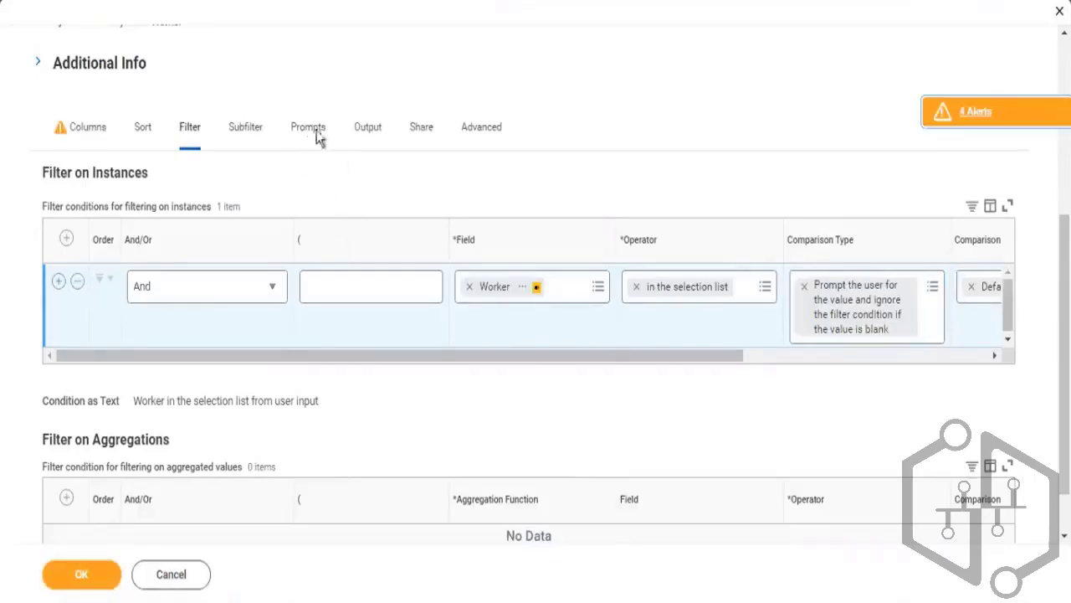
# Clear Required on the Worker prompt default and save the report definition
pyautogui.click(308, 134)
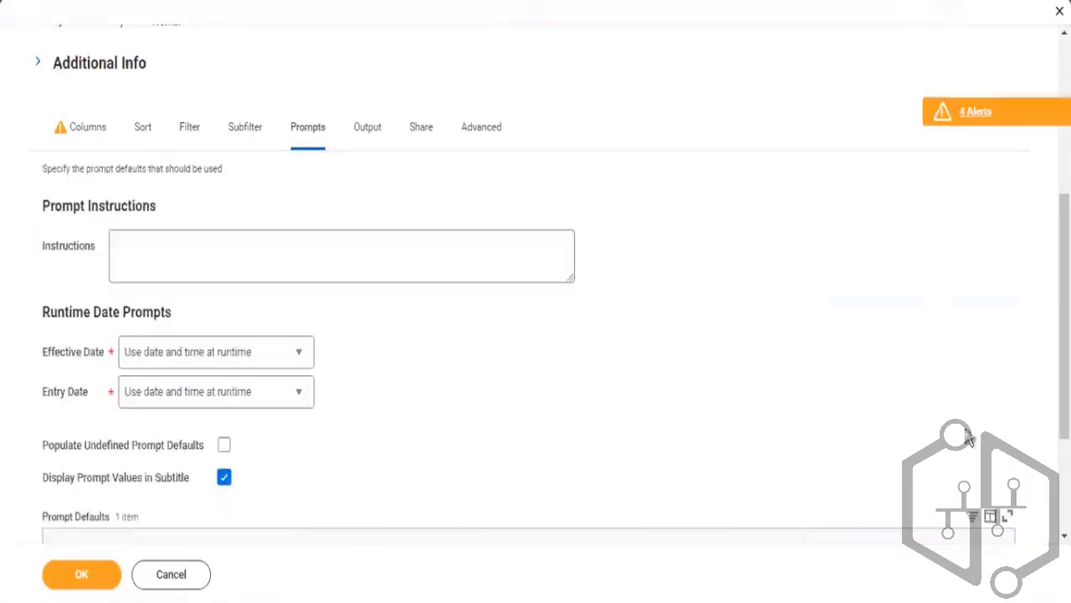
pyautogui.scroll(-2, 862, 452)
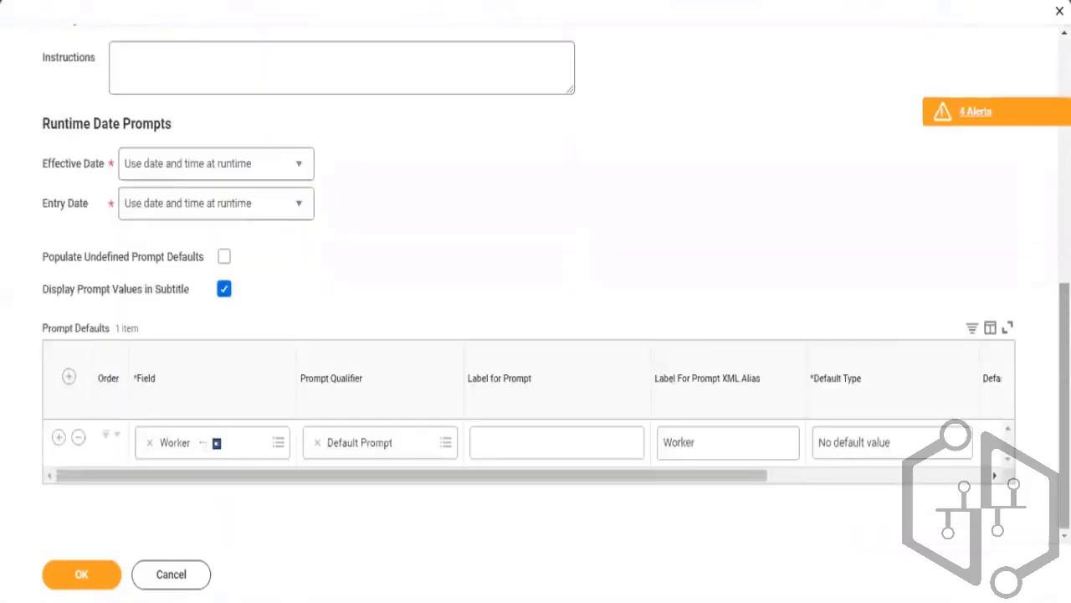
pyautogui.click(812, 474)
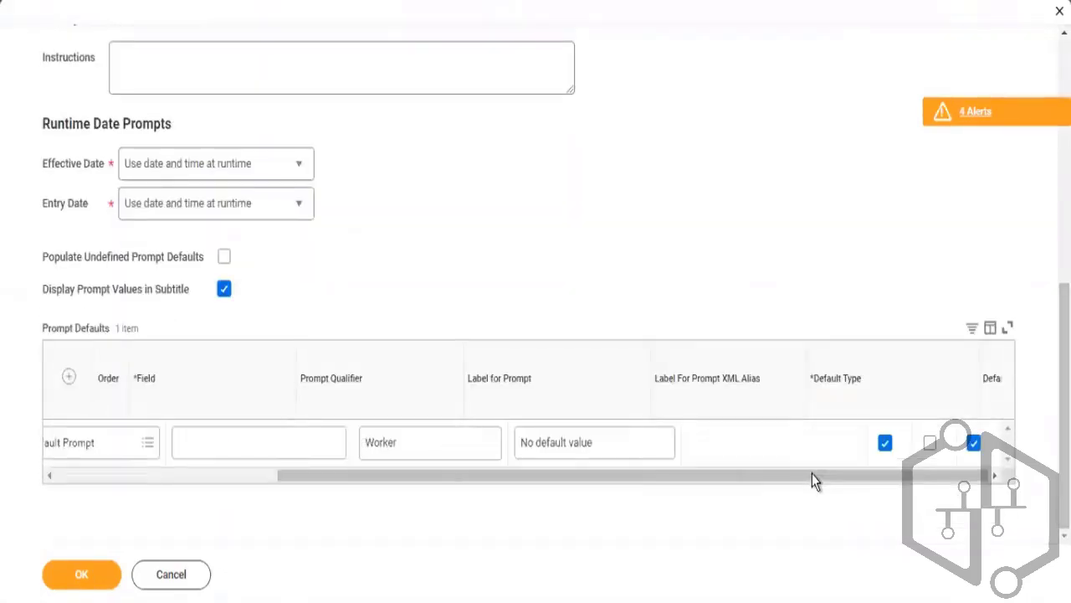
pyautogui.click(884, 445)
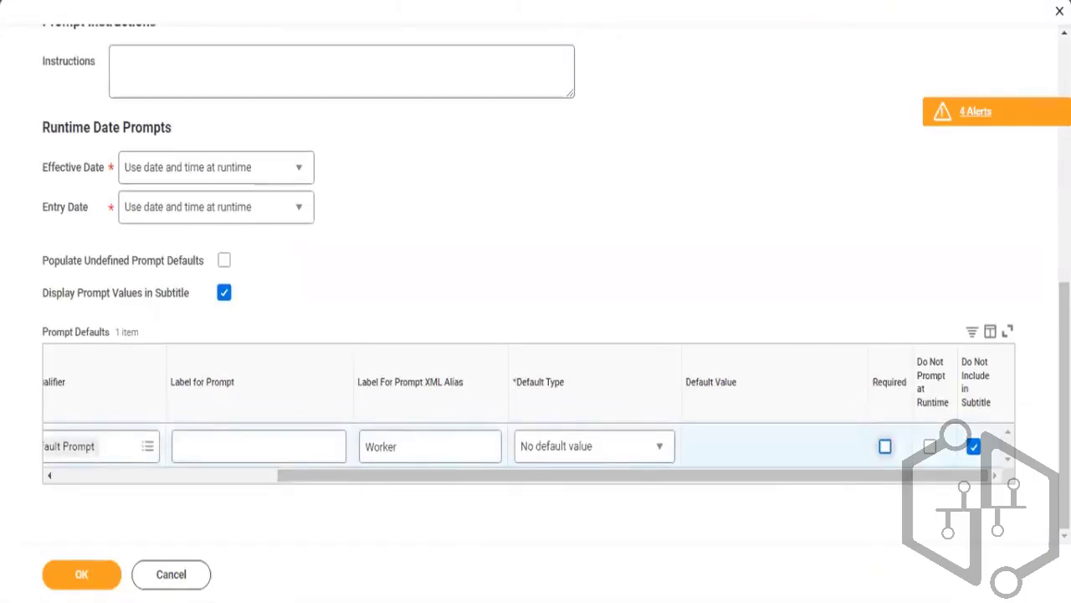
pyautogui.click(77, 583)
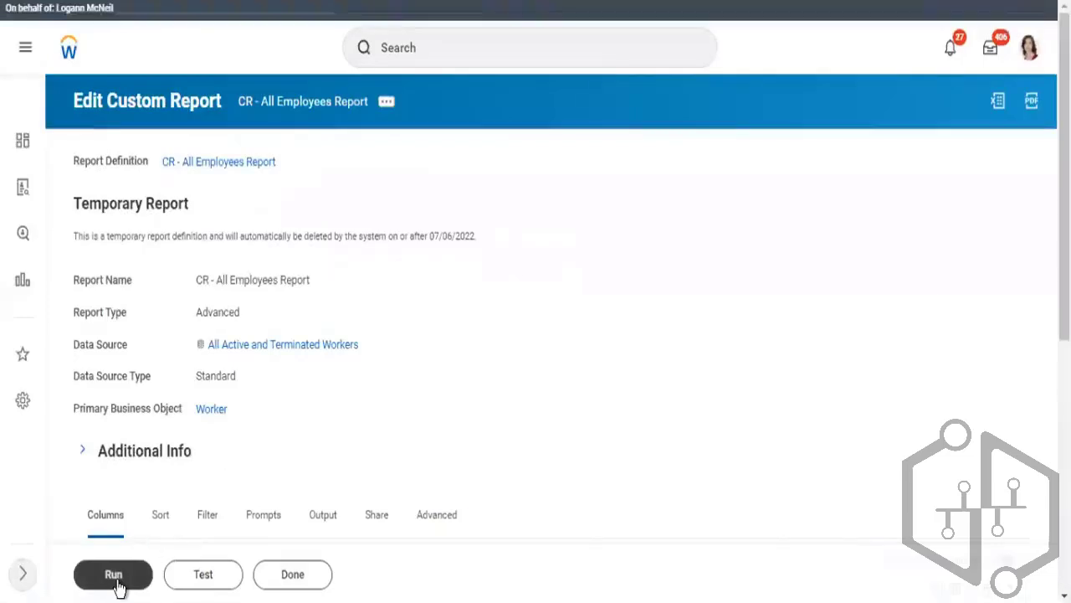
# Run the report leaving the Worker prompt blank
pyautogui.click(118, 585)
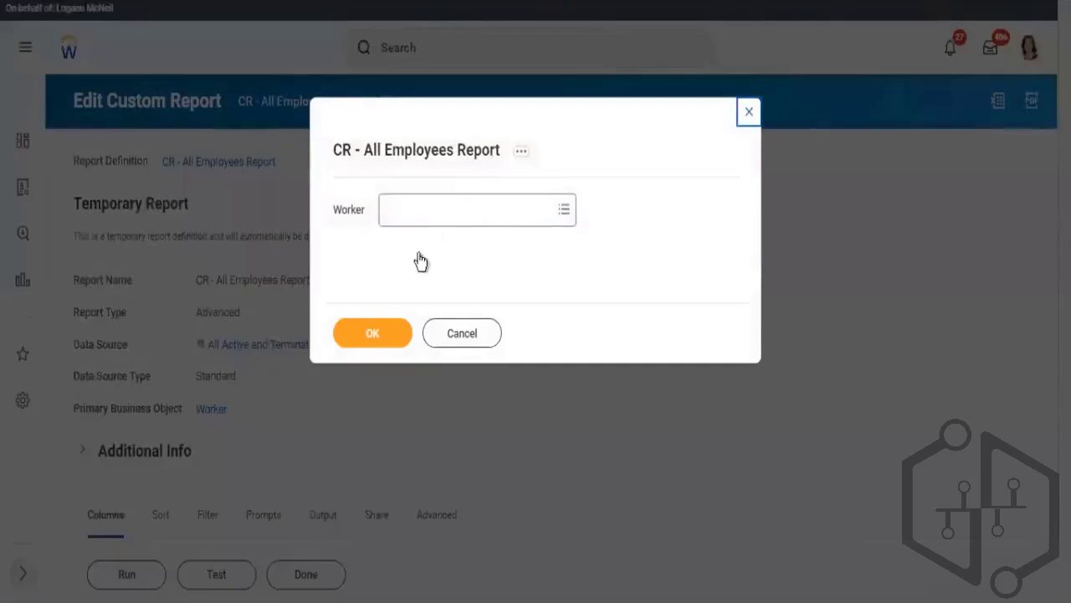
pyautogui.click(384, 335)
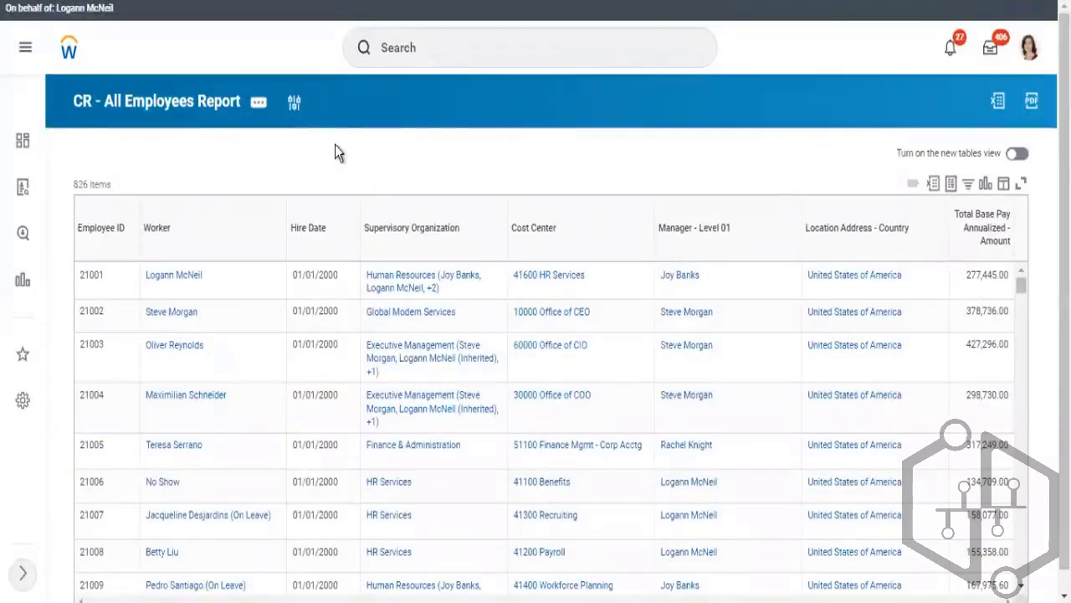
# Rerun the report with the Worker prompt set to one worker found by employee ID
pyautogui.click(298, 114)
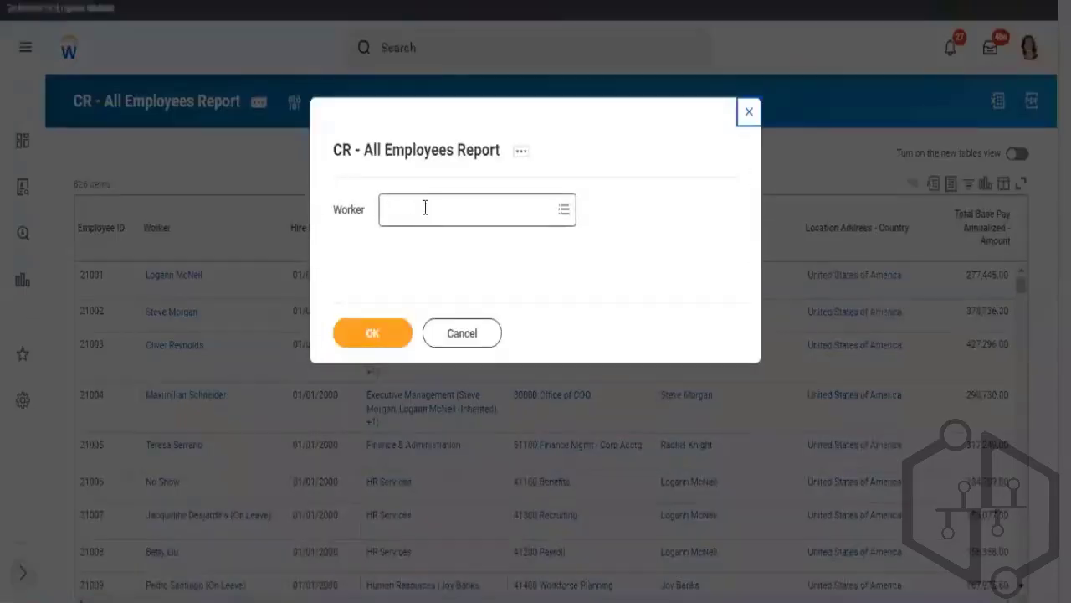
pyautogui.click(426, 208)
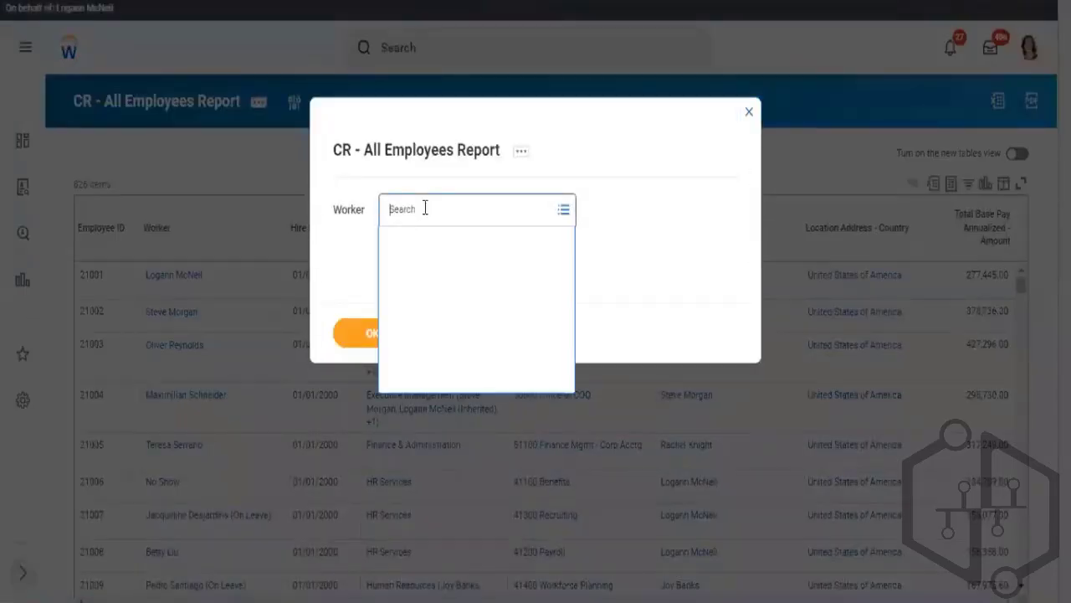
pyautogui.write('21')
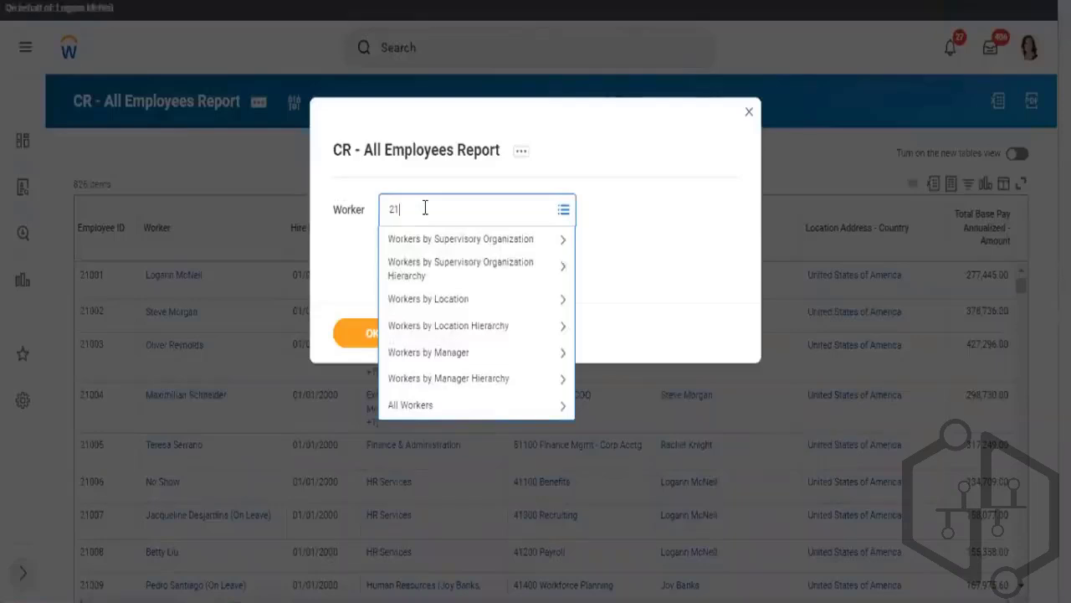
pyautogui.write('001')
pyautogui.press('Return')
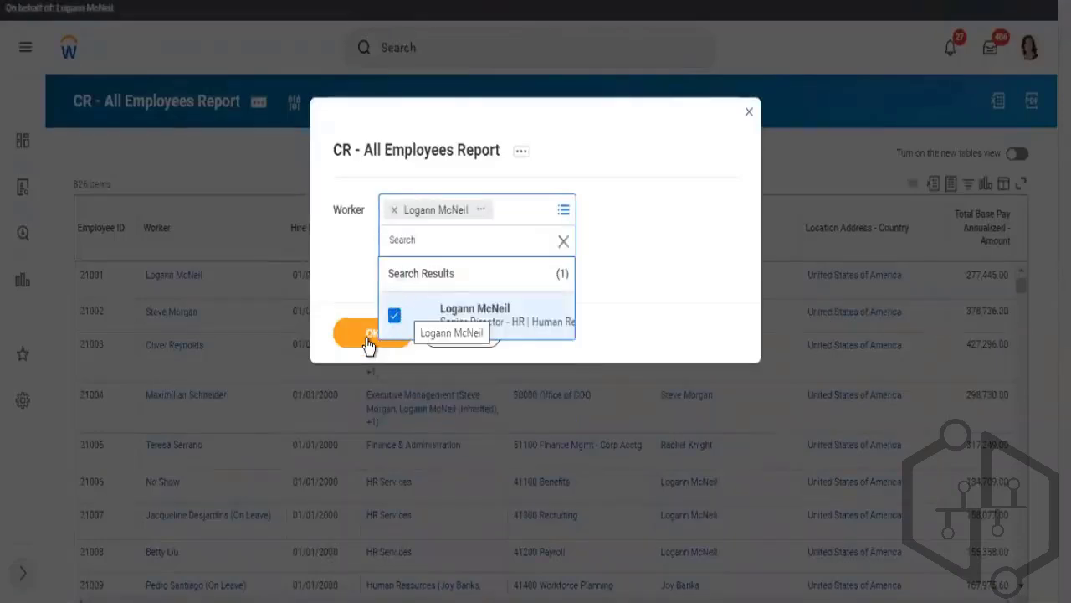
pyautogui.click(369, 336)
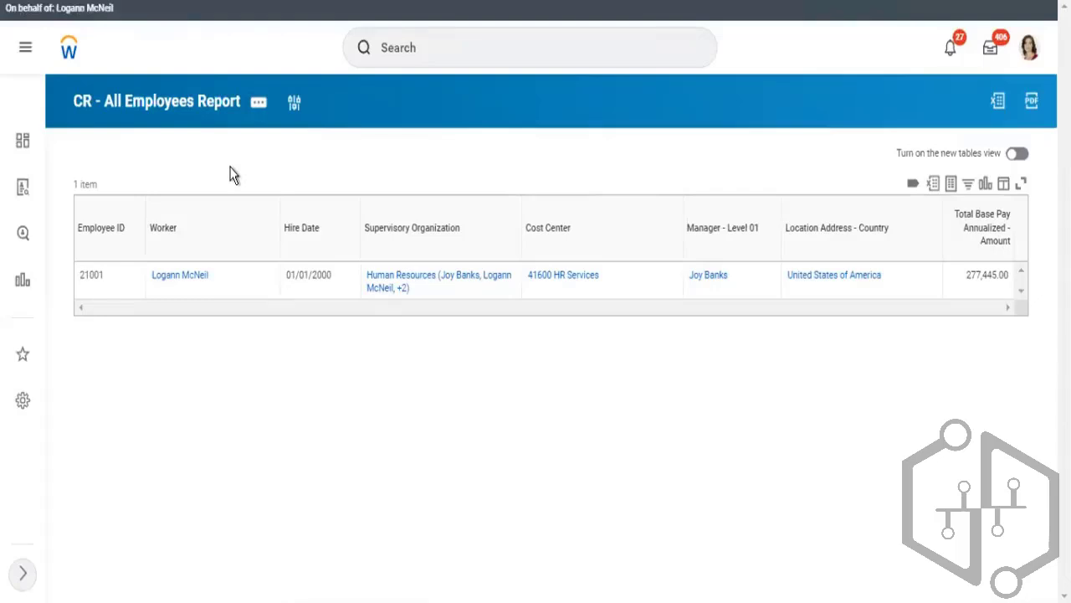
# Open the report definition for editing and review the Worker prompt default on the Prompts tab
pyautogui.click(257, 113)
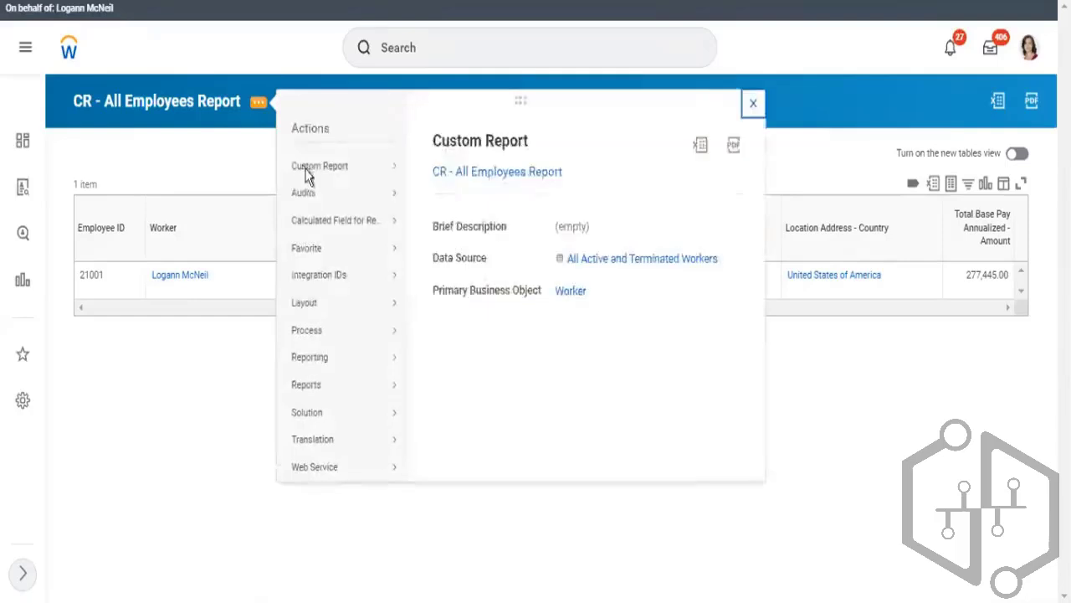
pyautogui.moveTo(327, 172)
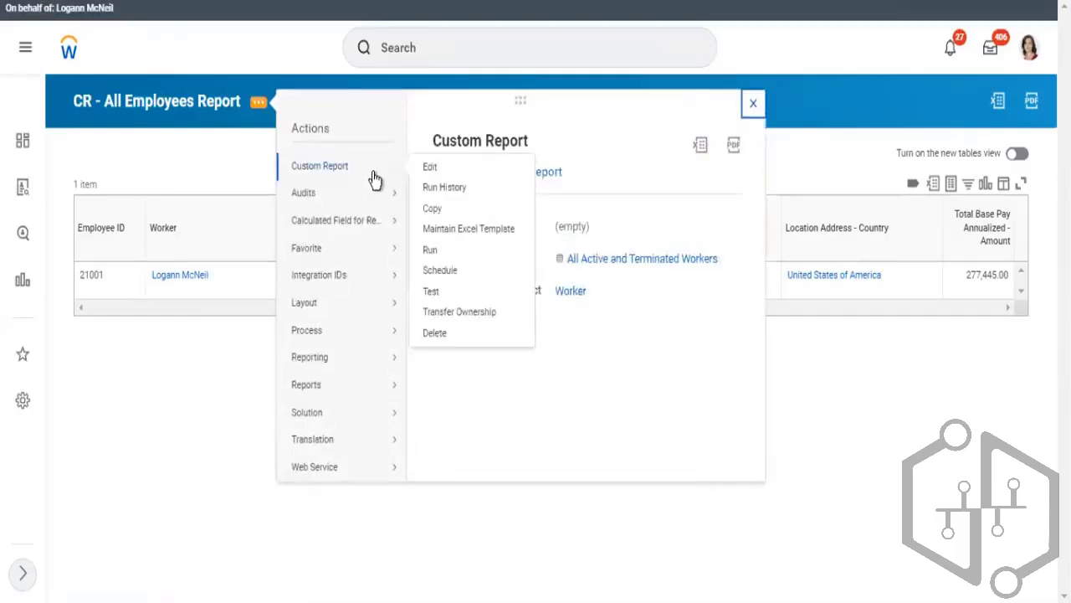
pyautogui.click(427, 168)
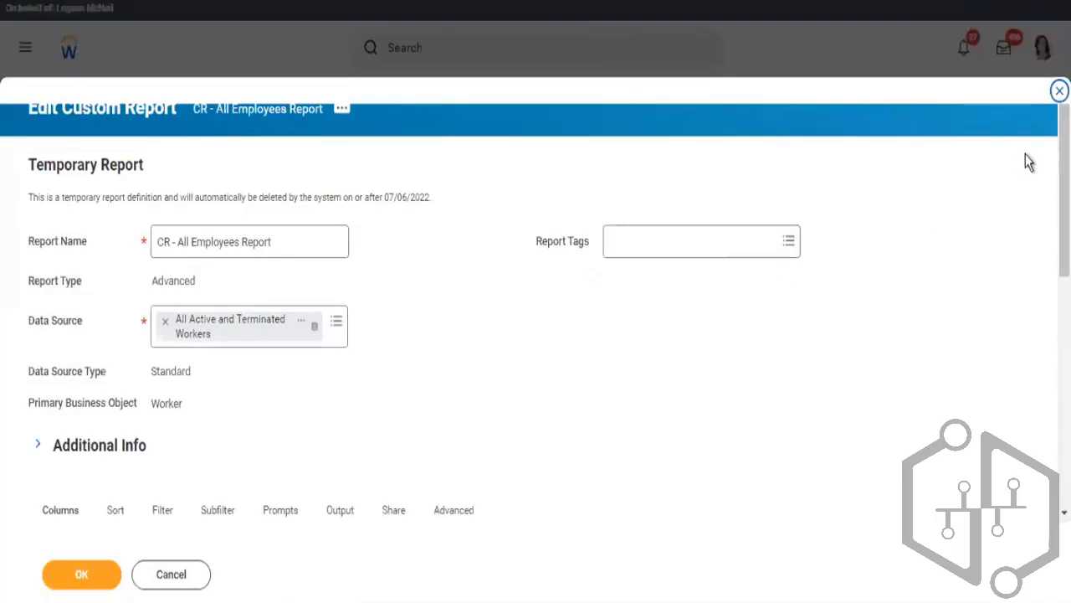
pyautogui.scroll(-4, 757, 194)
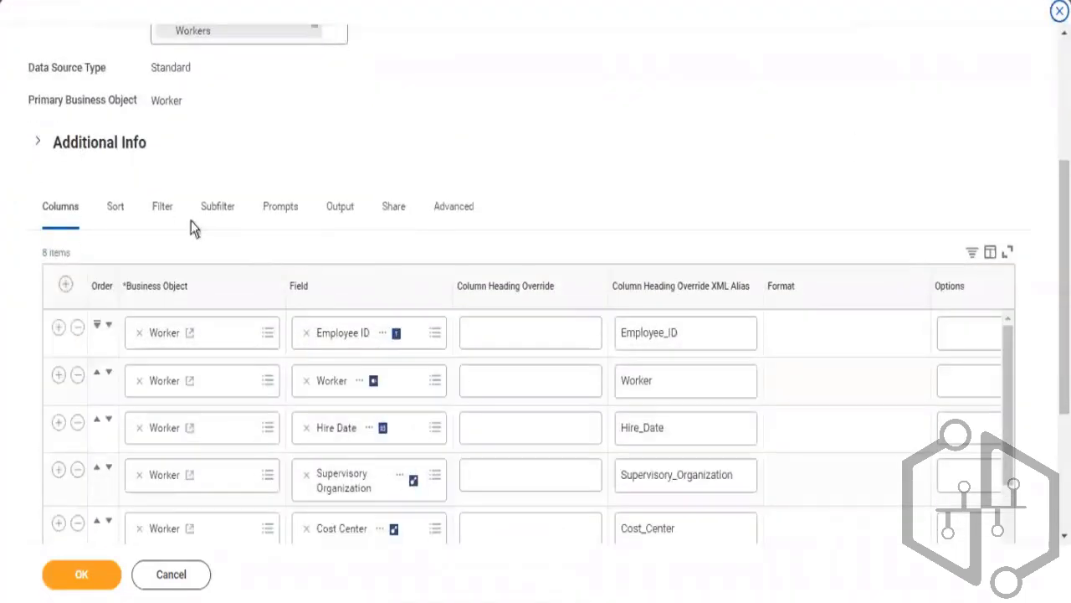
pyautogui.click(281, 216)
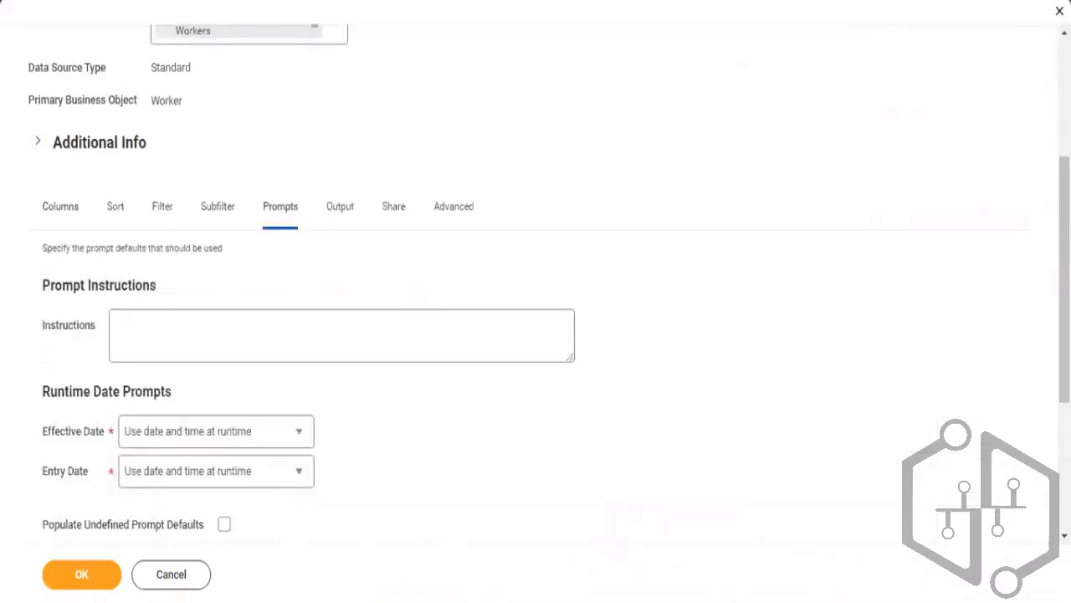
pyautogui.scroll(-3, 921, 435)
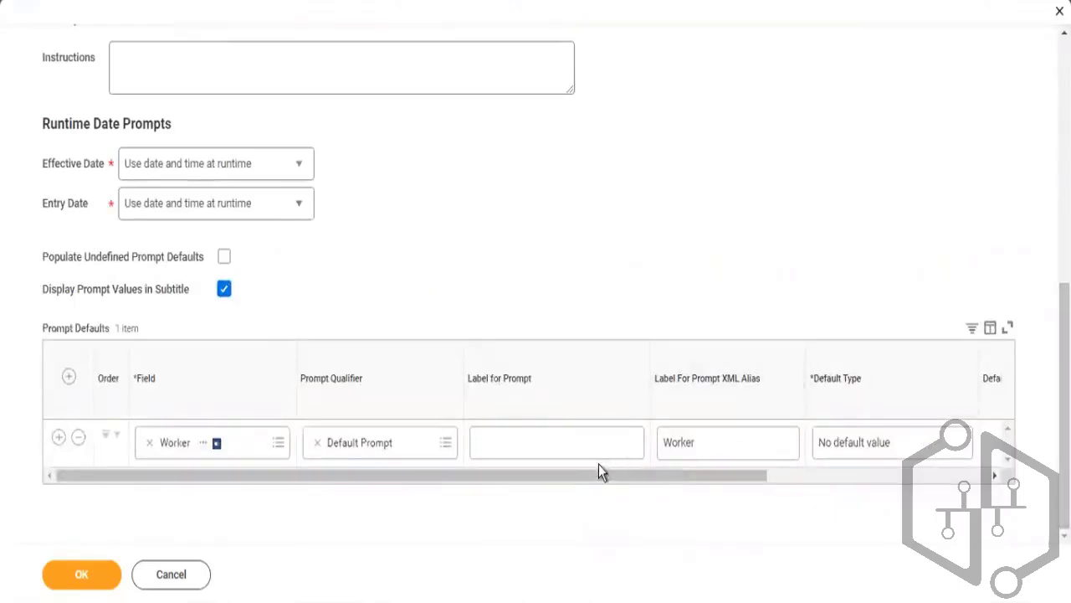
pyautogui.moveTo(598, 474); pyautogui.dragTo(555, 512)
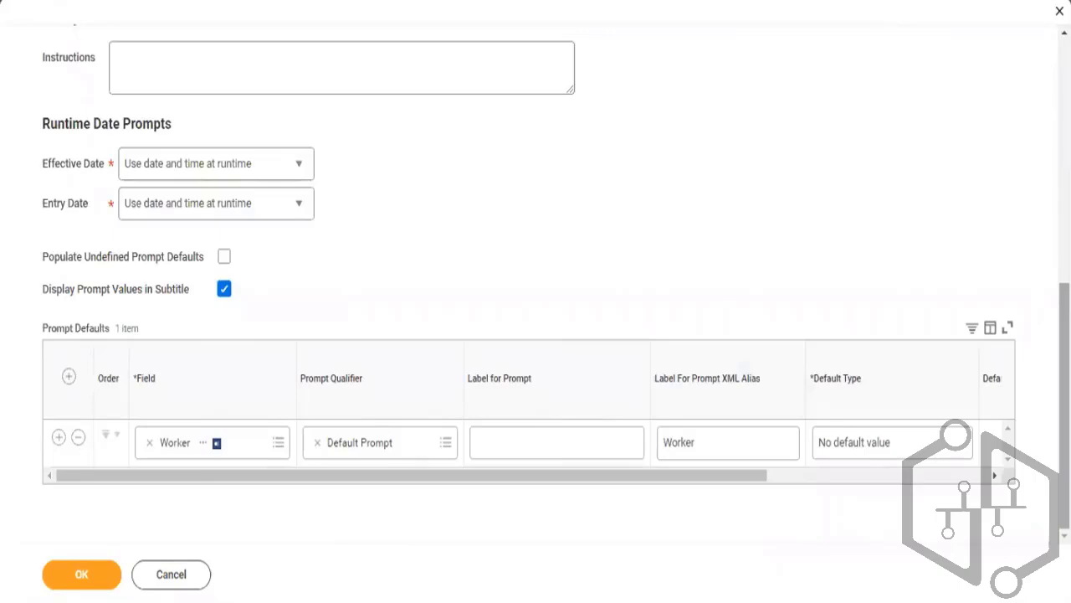
pyautogui.scroll(2, 858, 237)
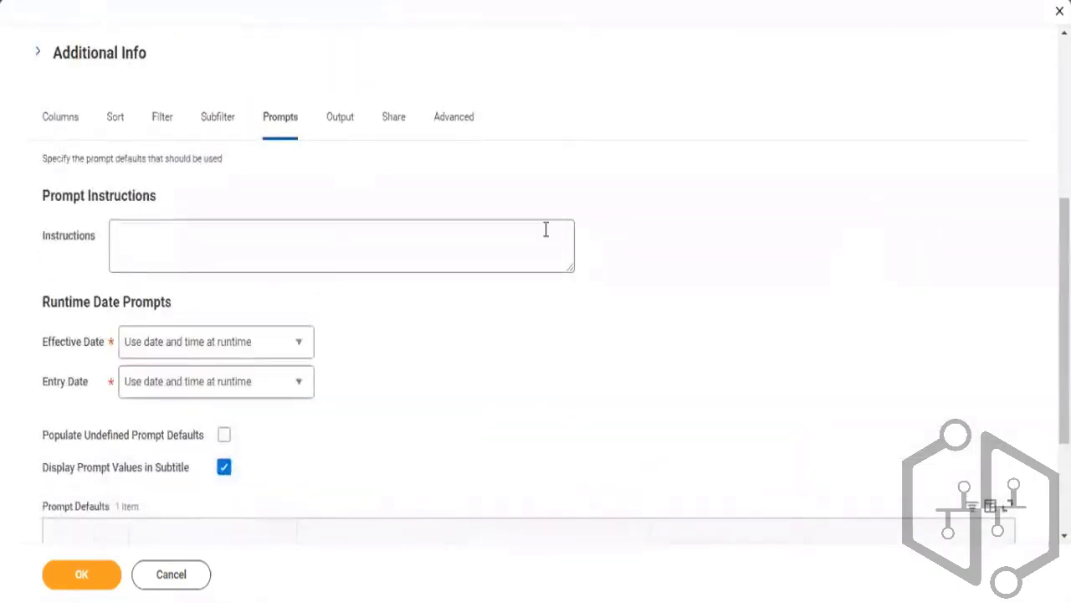
# Try setting the Worker filter's comparison type to Value specified in this filter
pyautogui.click(163, 127)
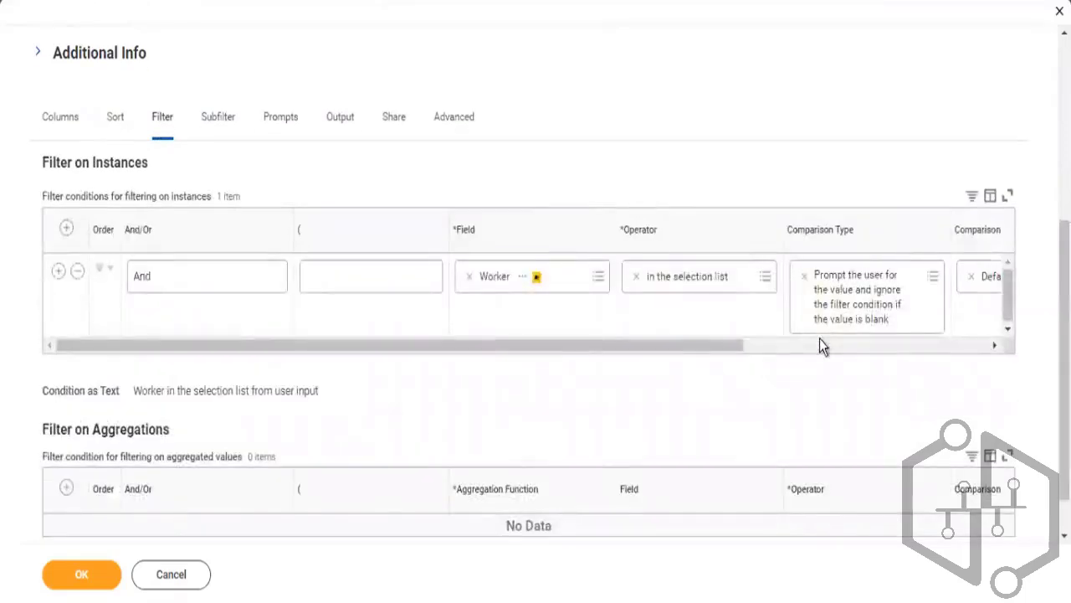
pyautogui.click(816, 346)
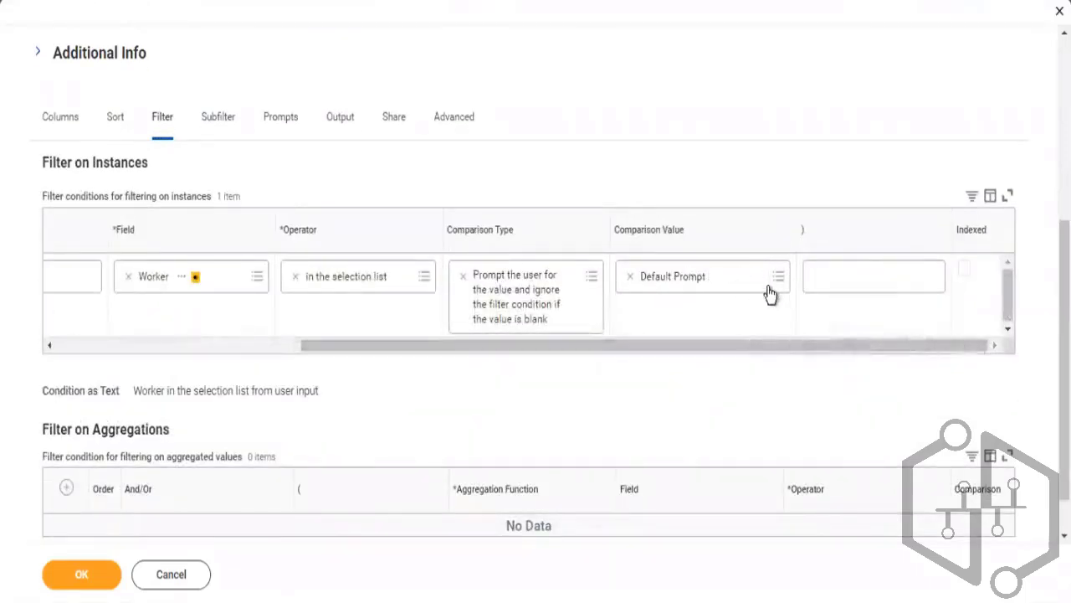
pyautogui.click(594, 277)
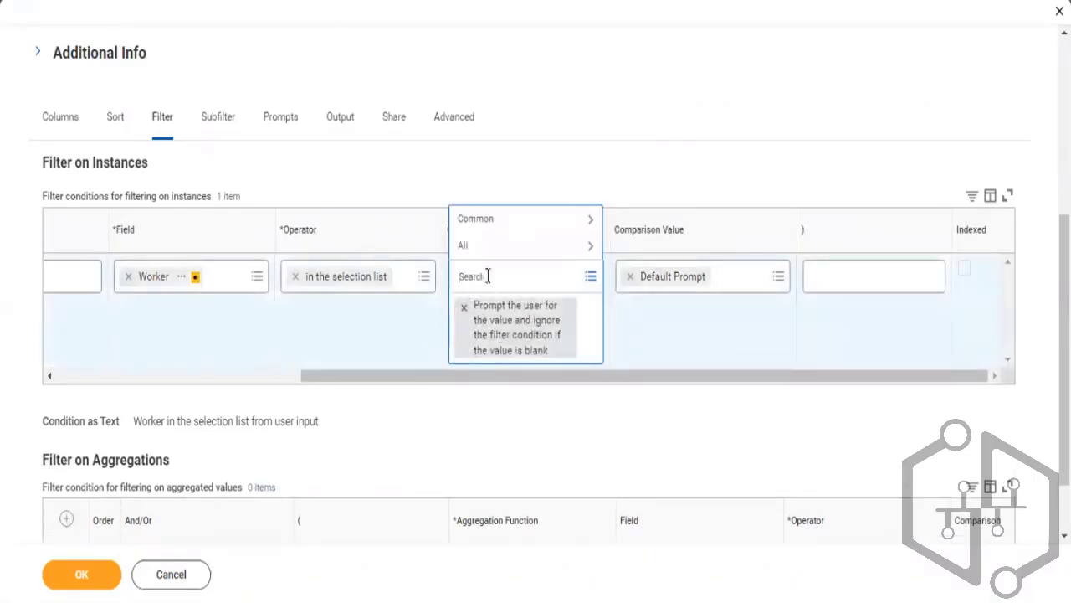
pyautogui.click(482, 223)
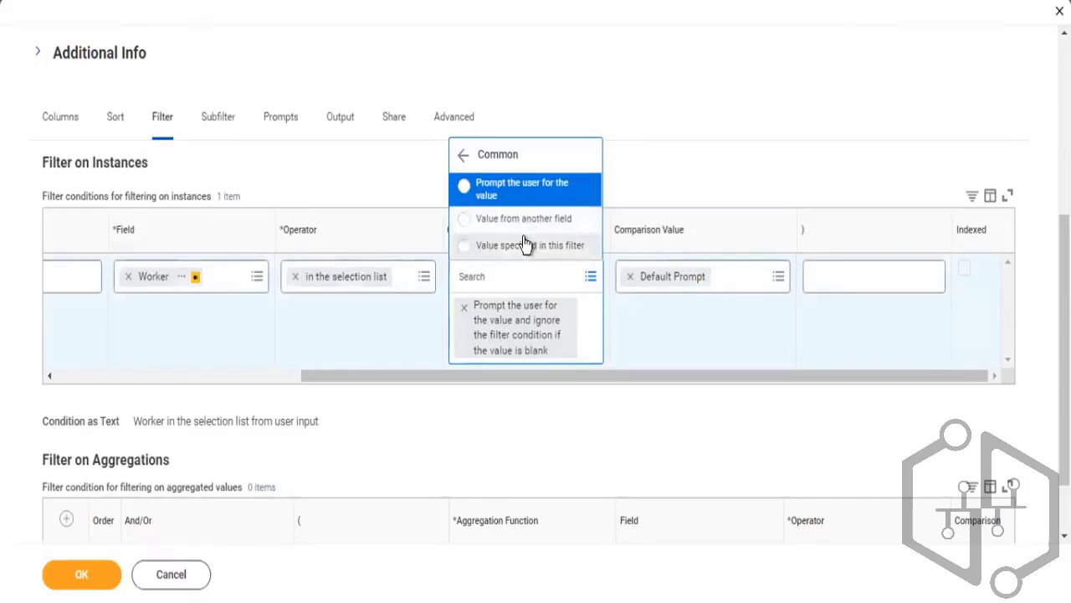
pyautogui.click(525, 244)
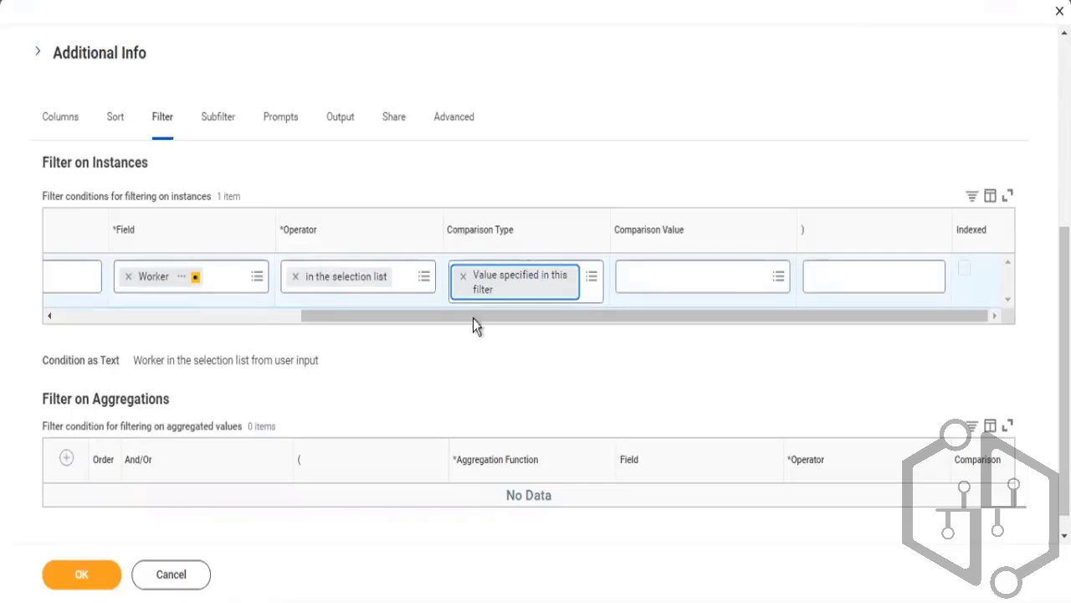
pyautogui.click(648, 279)
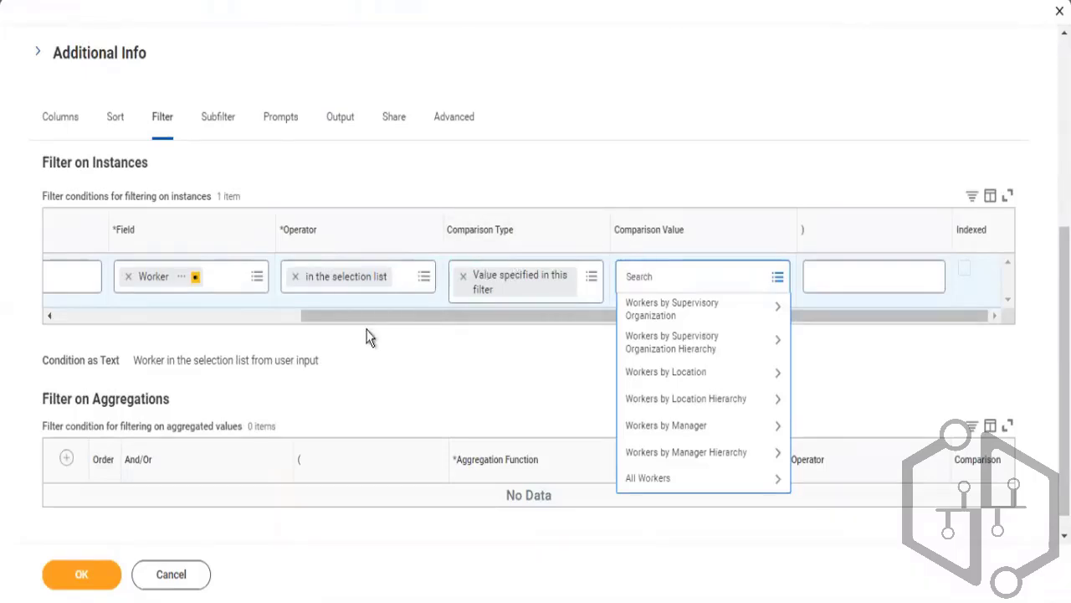
# Change the Worker filter's comparison type to Value from another field
pyautogui.click(465, 277)
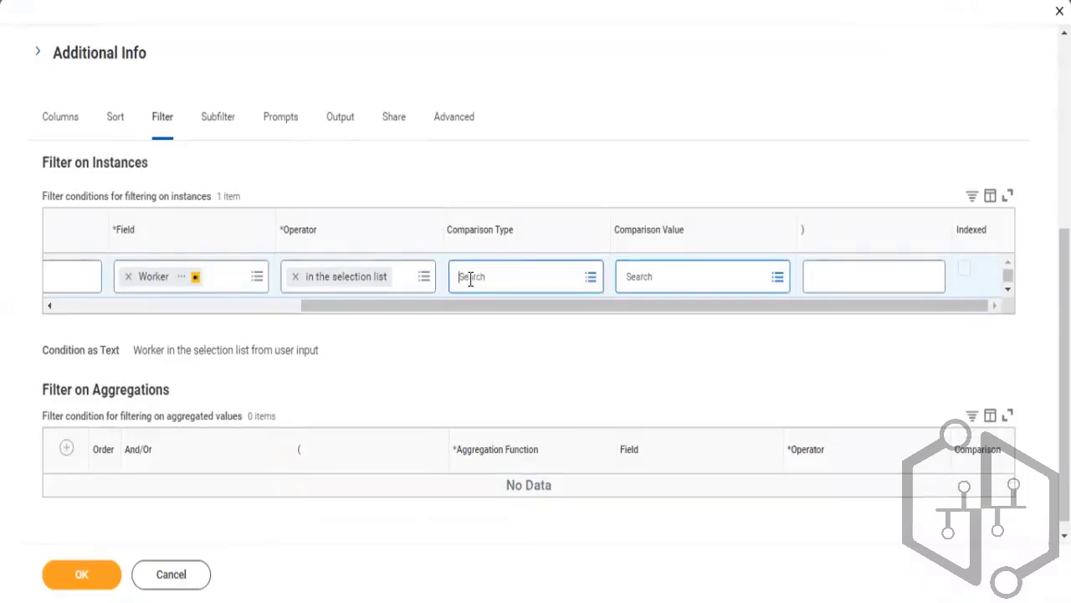
pyautogui.click(470, 278)
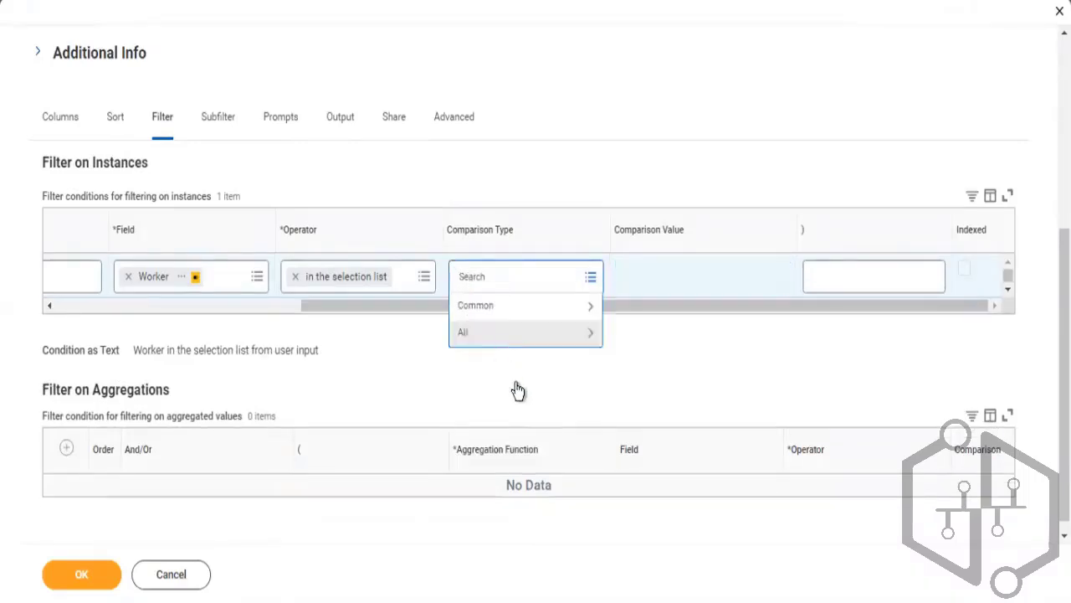
pyautogui.click(501, 307)
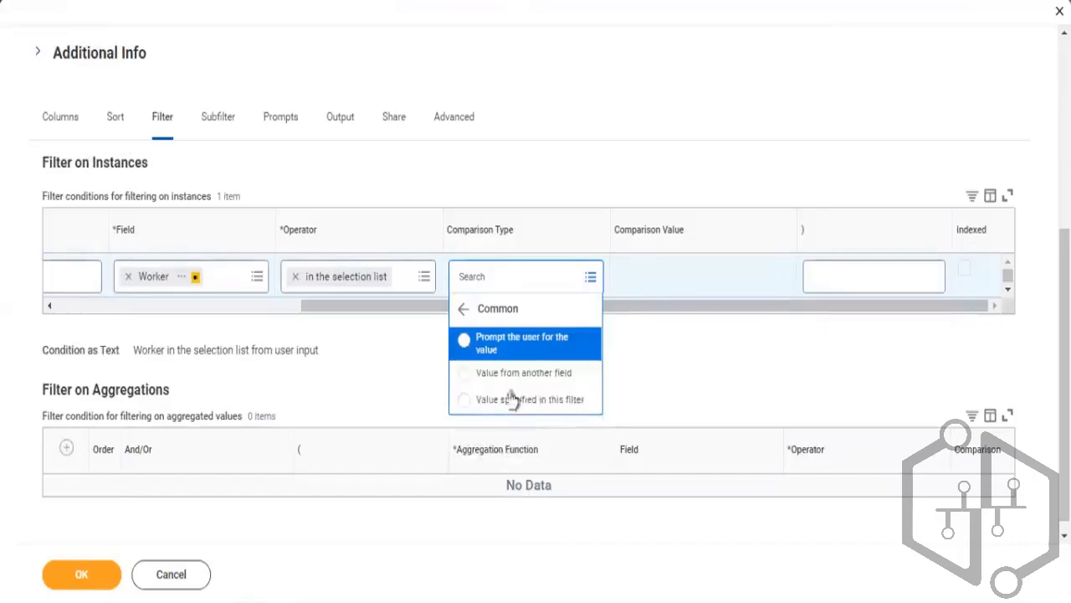
pyautogui.click(509, 374)
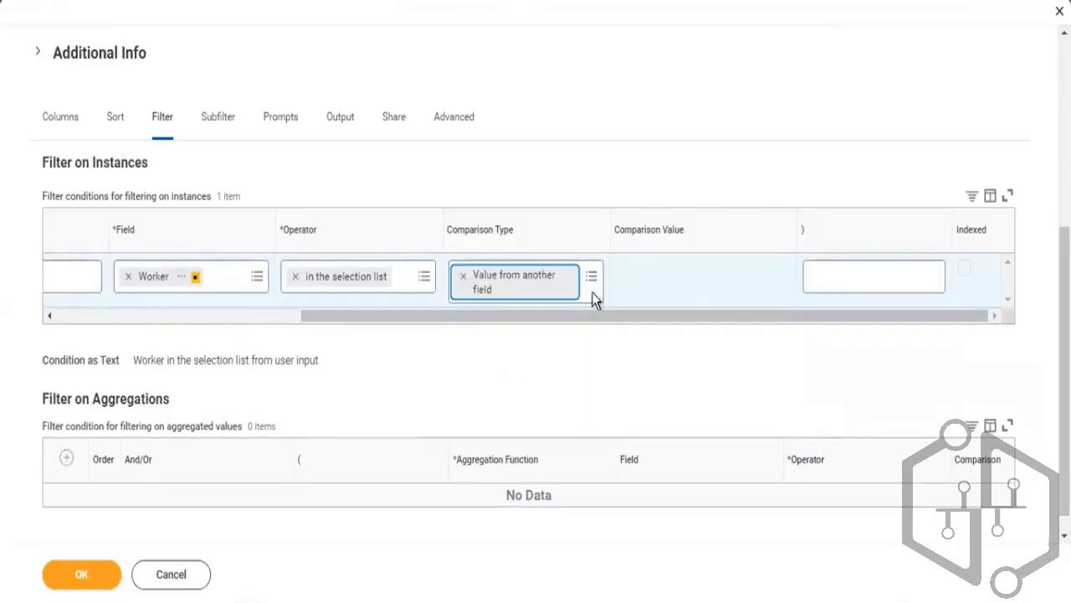
# Set the filter's comparison value to the field All Worker's Manager(s) and try to save the report
pyautogui.click(667, 289)
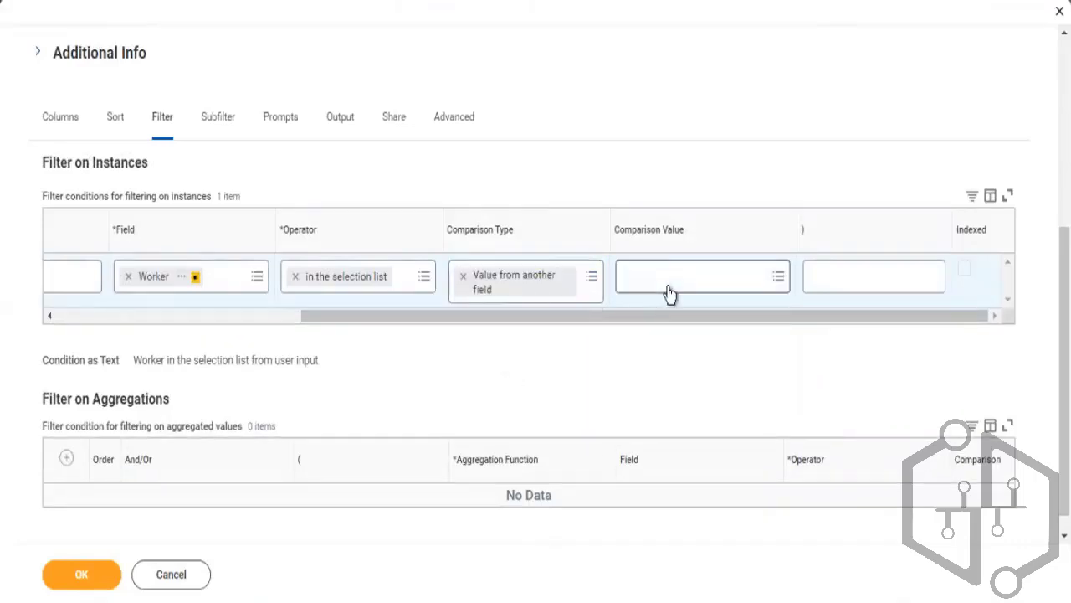
pyautogui.click(669, 288)
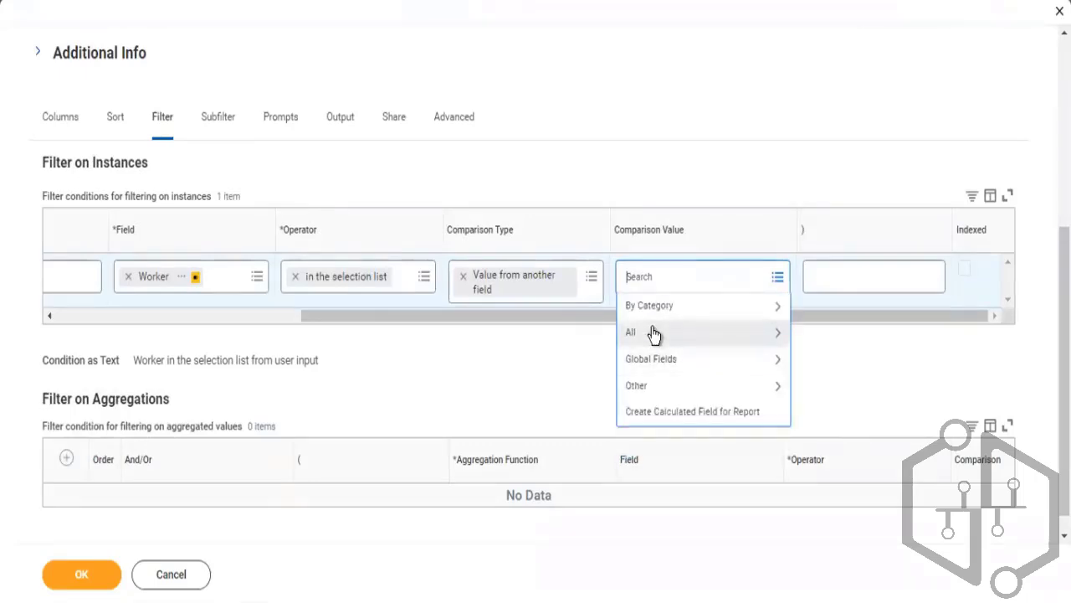
pyautogui.click(651, 334)
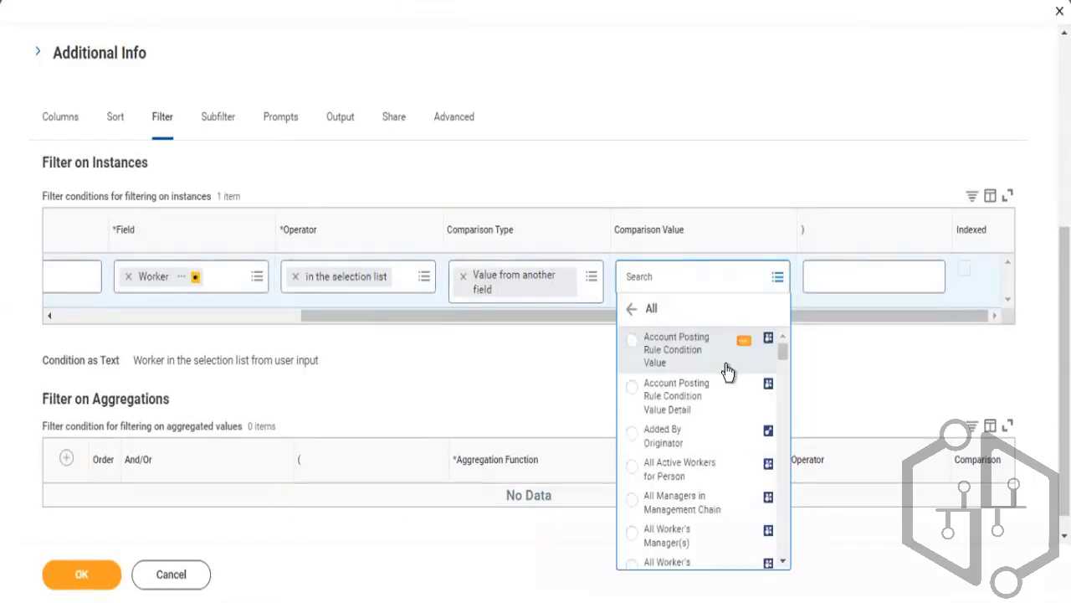
pyautogui.click(727, 371)
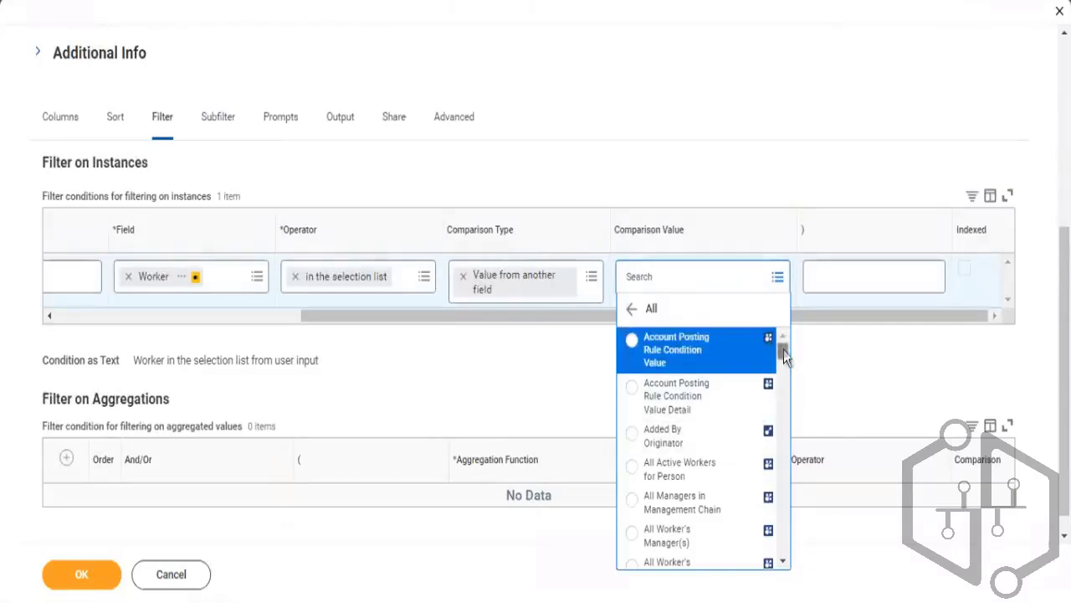
pyautogui.moveTo(783, 350); pyautogui.dragTo(780, 370)
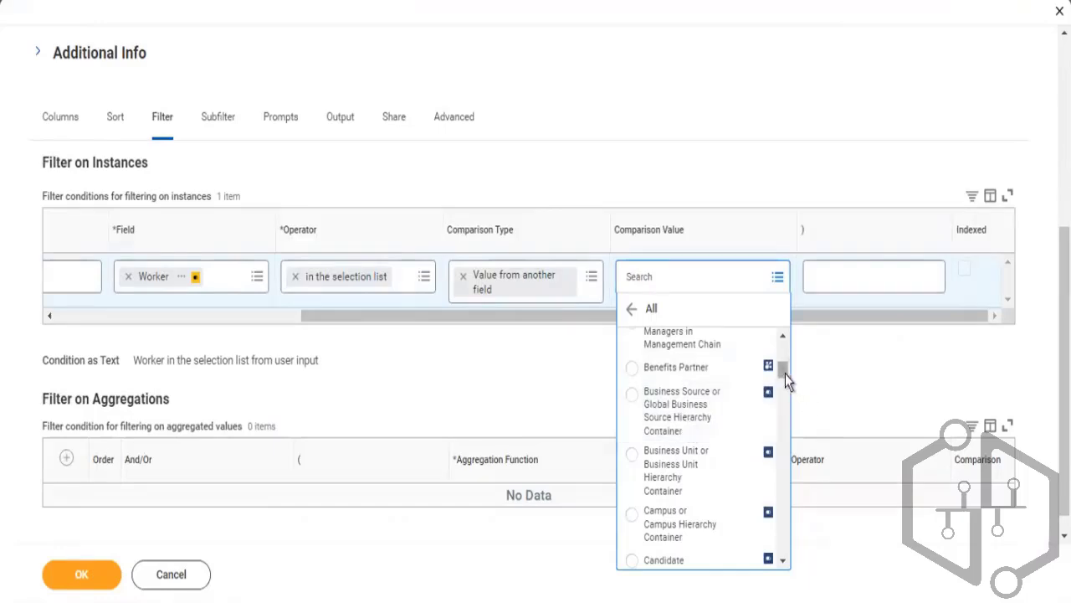
pyautogui.scroll(3, 783, 368)
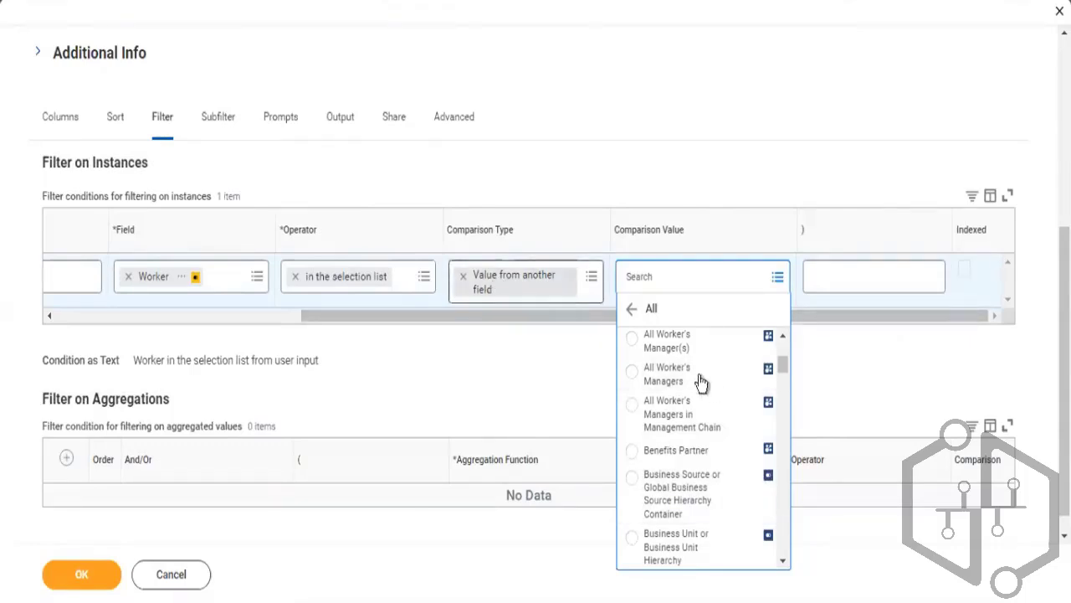
pyautogui.click(667, 344)
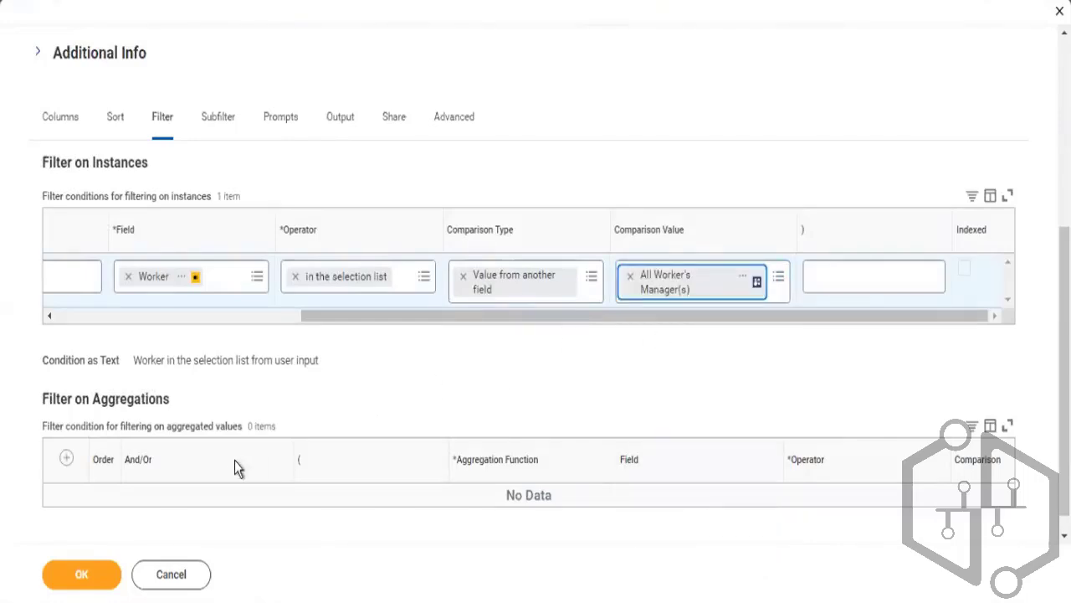
pyautogui.click(90, 580)
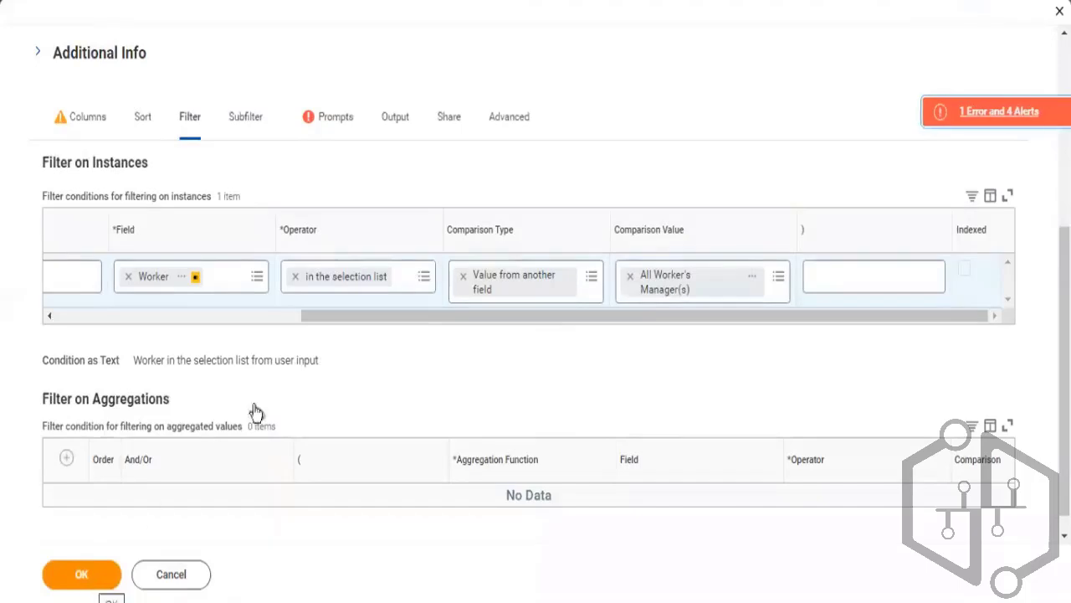
# Remove the Worker row from the prompt defaults
pyautogui.click(333, 119)
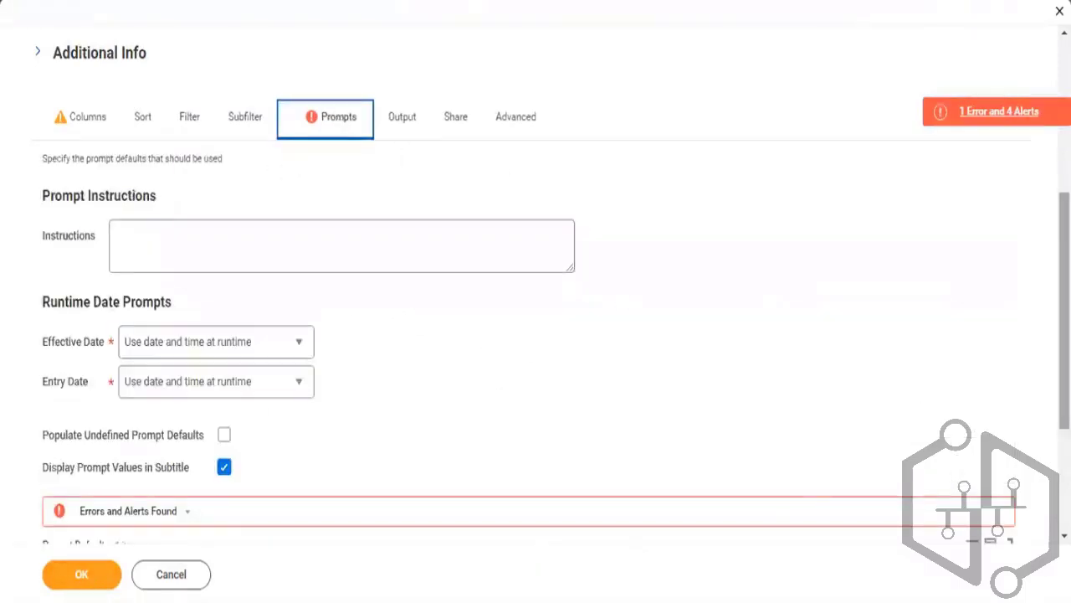
pyautogui.scroll(-3, 820, 451)
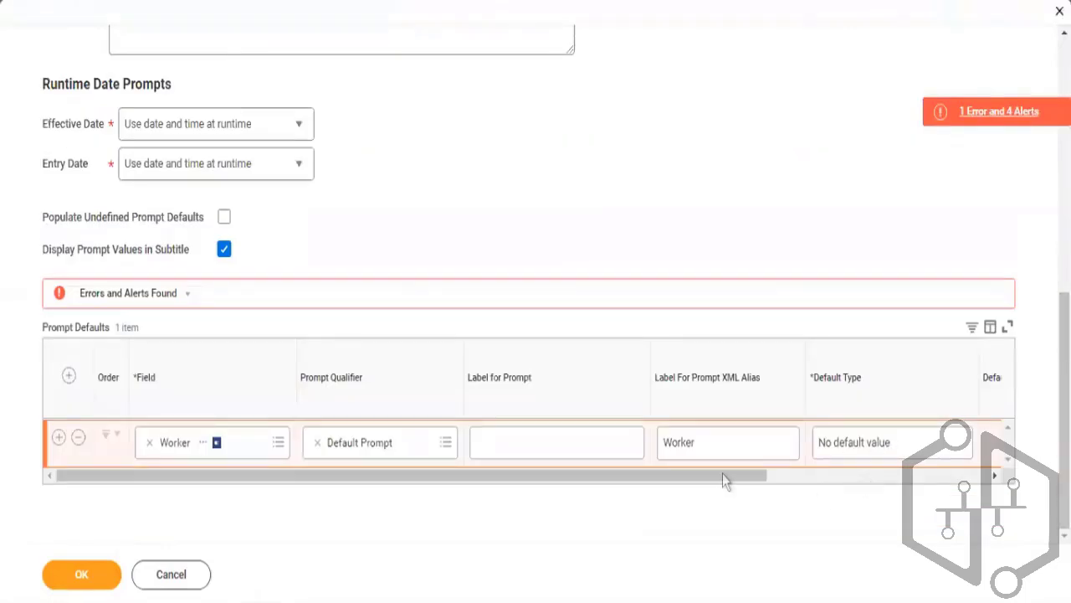
pyautogui.click(79, 438)
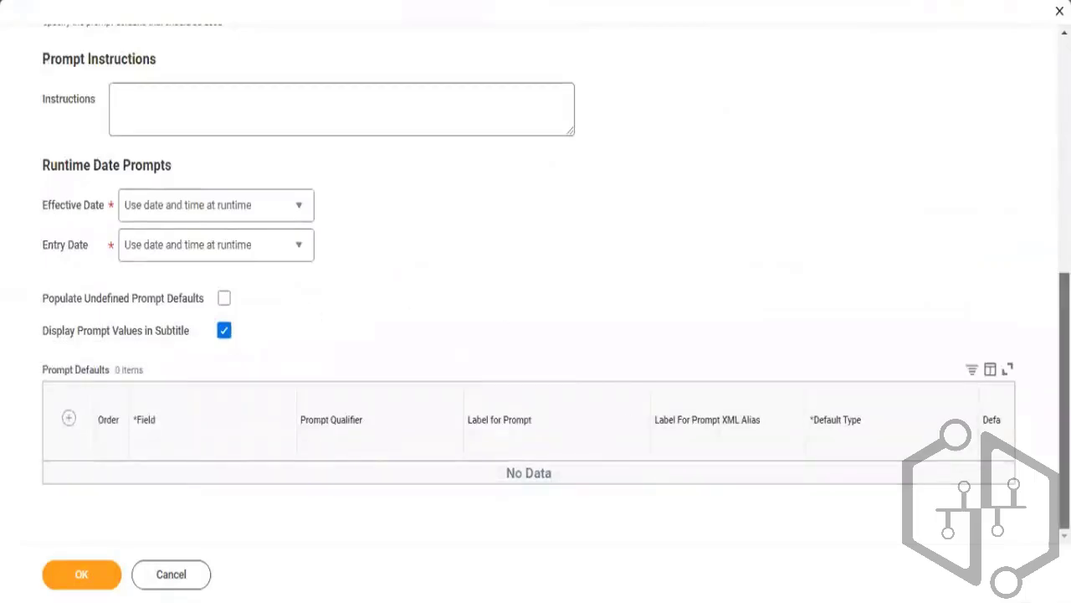
pyautogui.scroll(2, 536, 302)
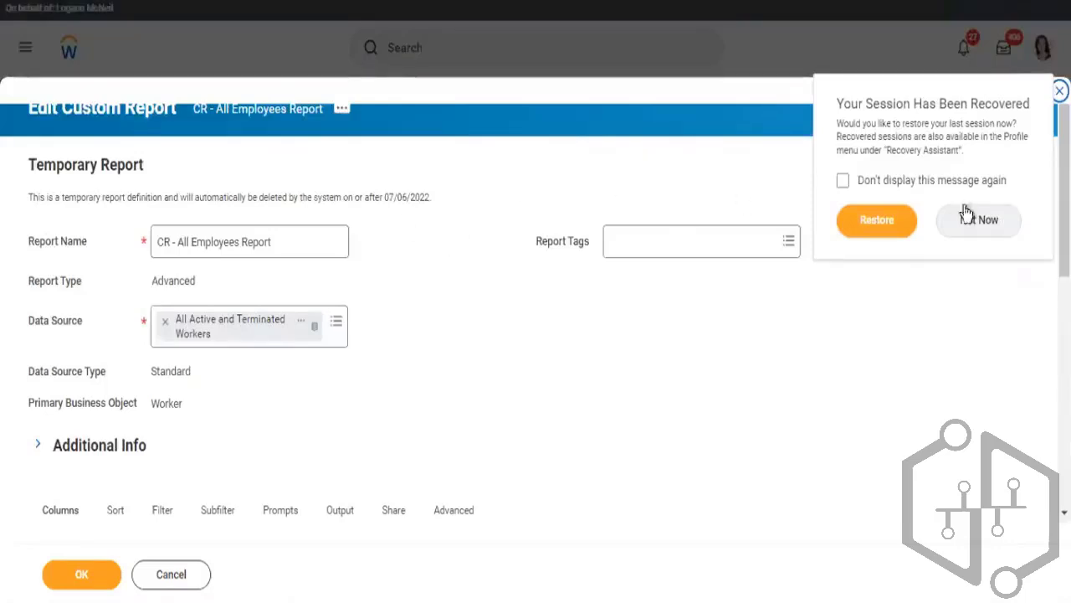
# Decline restoring the previous session and review the report's Prompts, Subfilter and Filter settings
pyautogui.click(1009, 234)
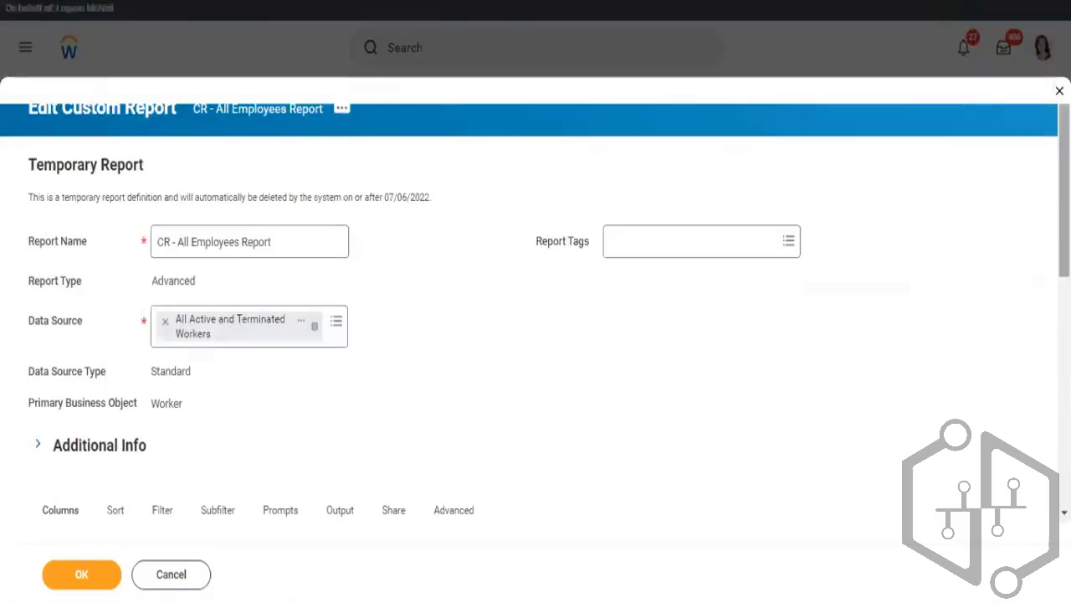
pyautogui.scroll(-4, 926, 239)
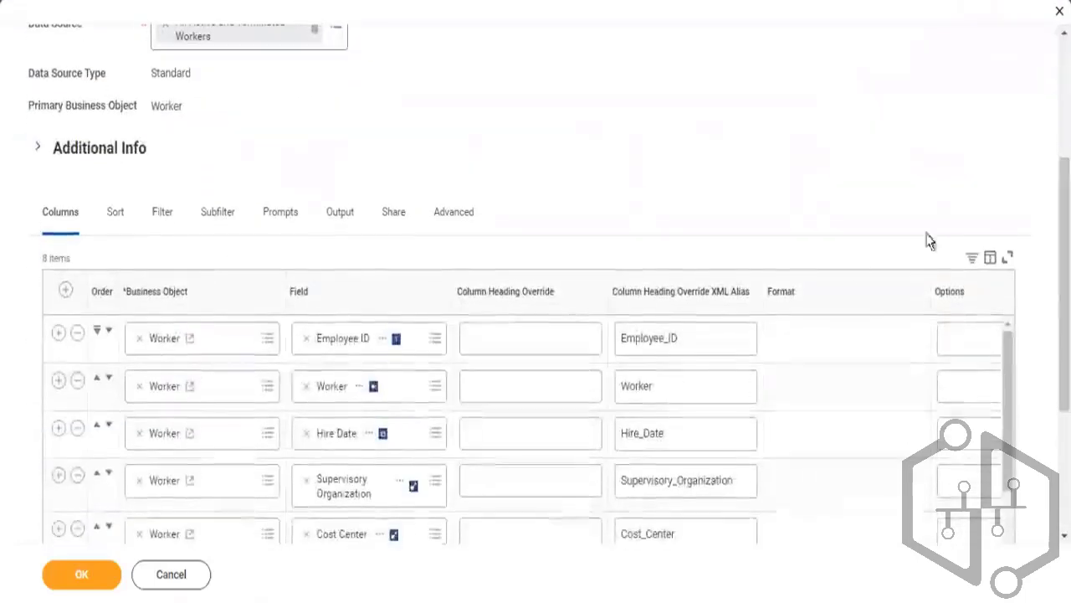
pyautogui.click(283, 219)
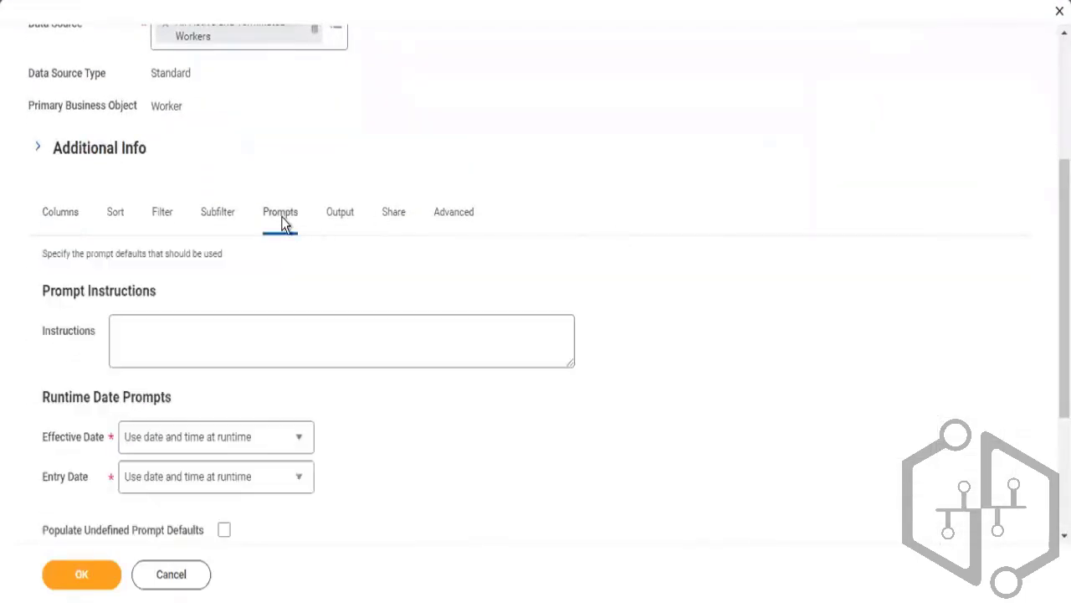
pyautogui.click(214, 220)
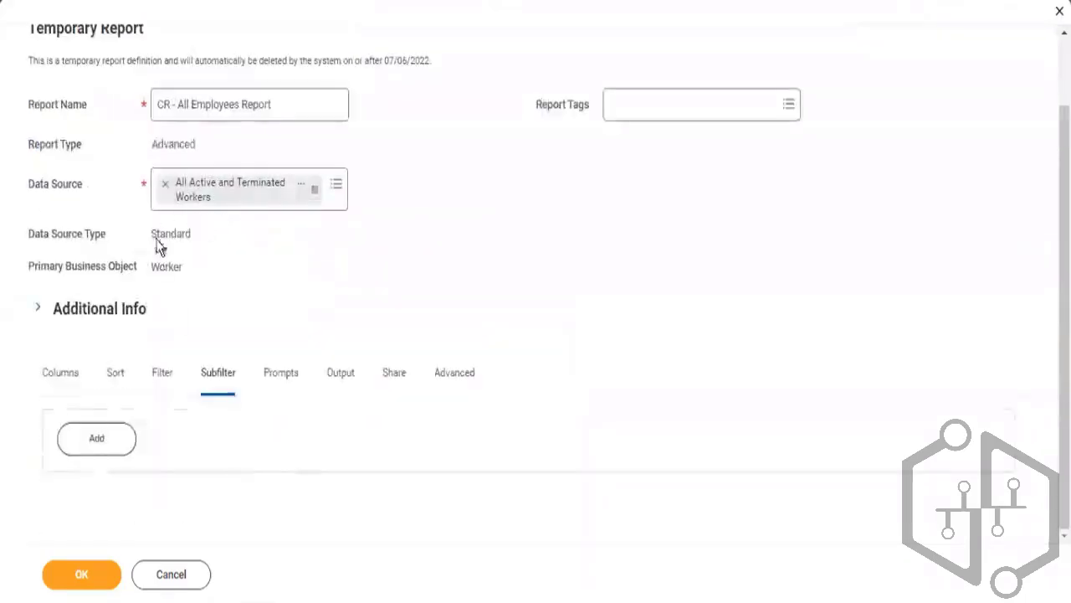
pyautogui.click(164, 392)
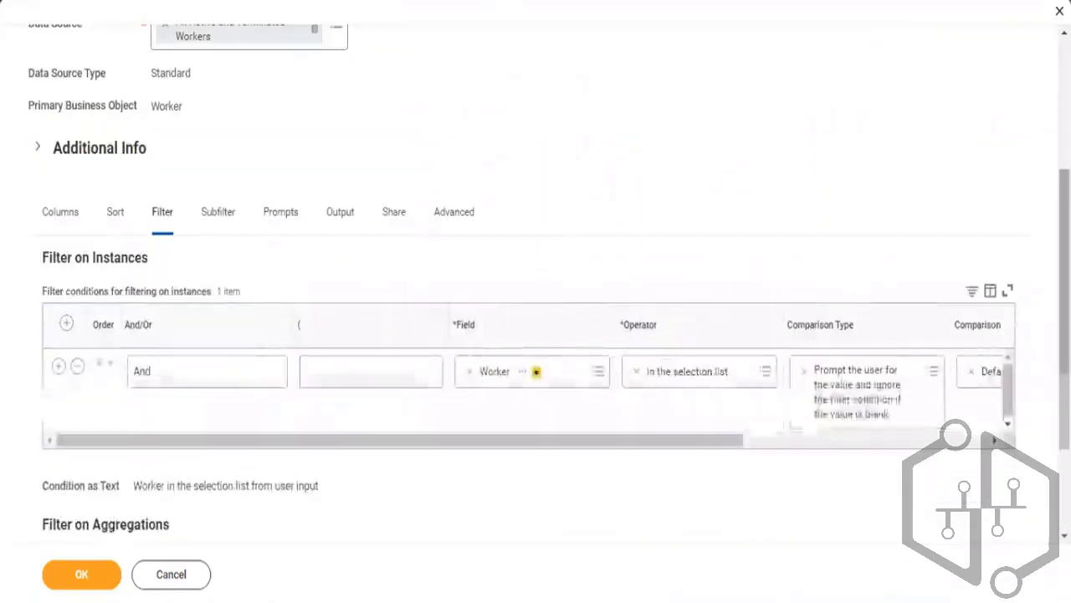
# Change the Worker filter's comparison type to Value from another field
pyautogui.click(836, 439)
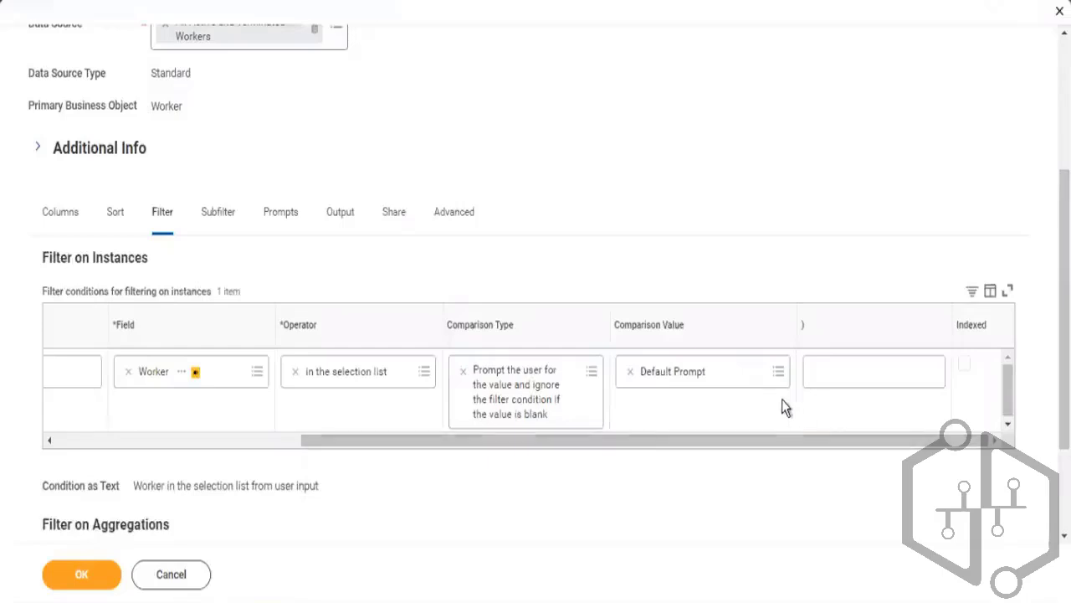
pyautogui.click(464, 373)
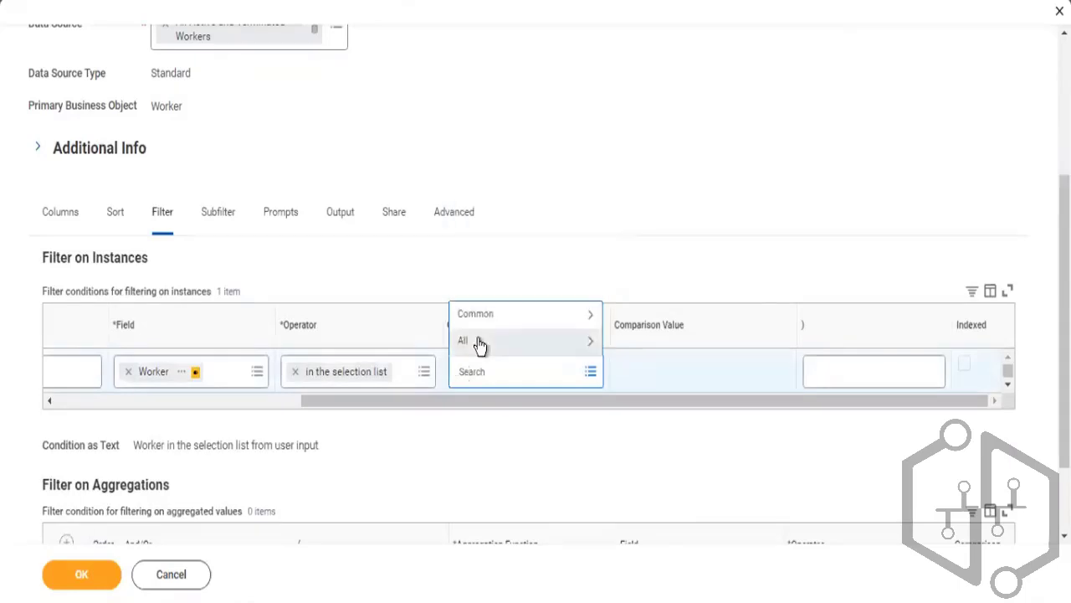
pyautogui.click(486, 319)
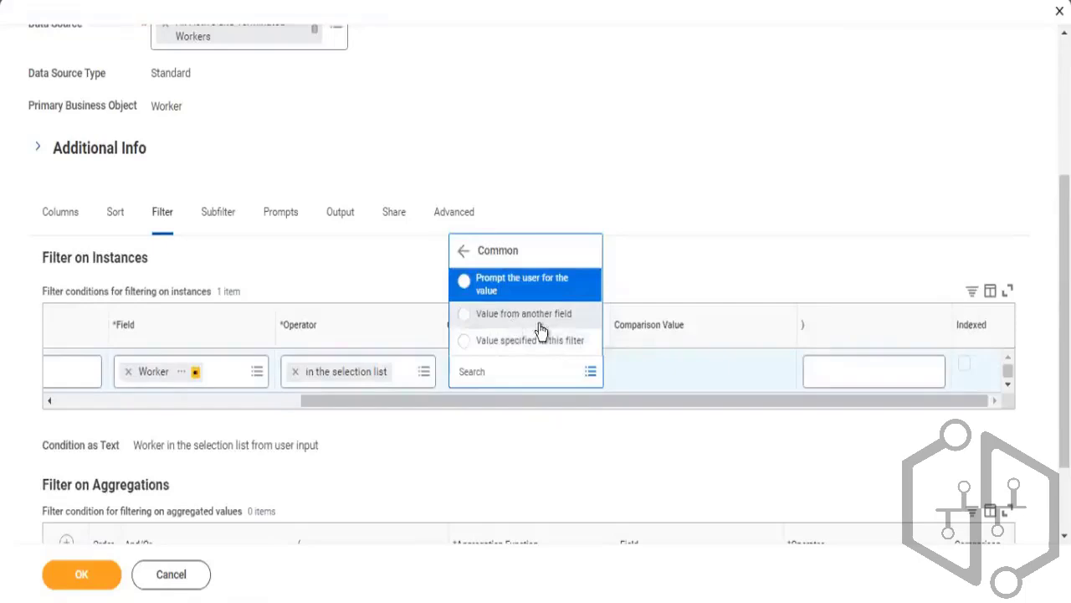
pyautogui.click(538, 323)
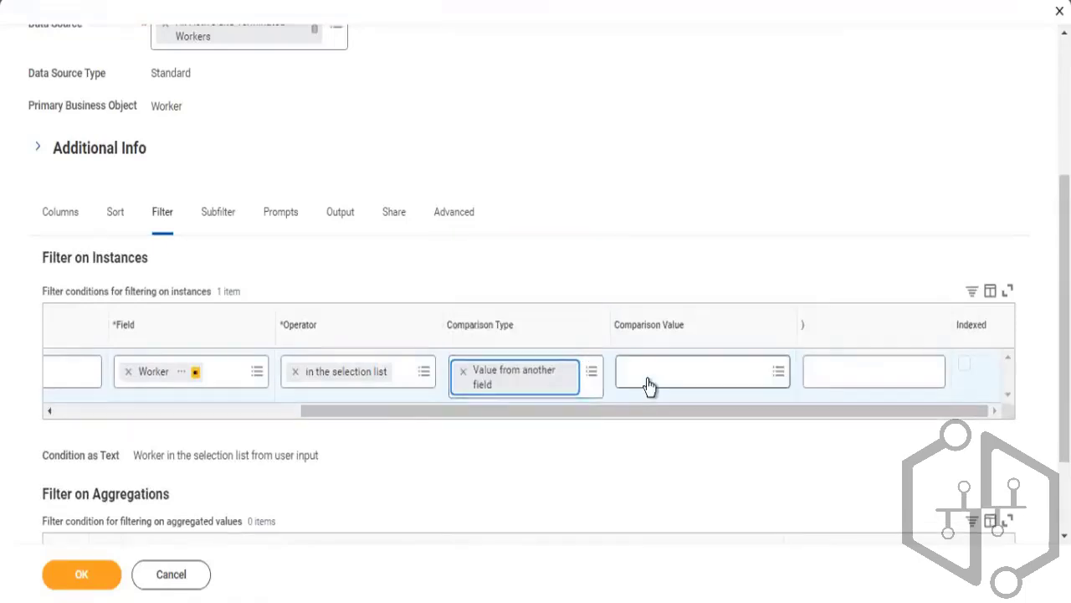
# Set the filter's comparison value to the field Manager - Level 01 and try to save the report
pyautogui.click(648, 383)
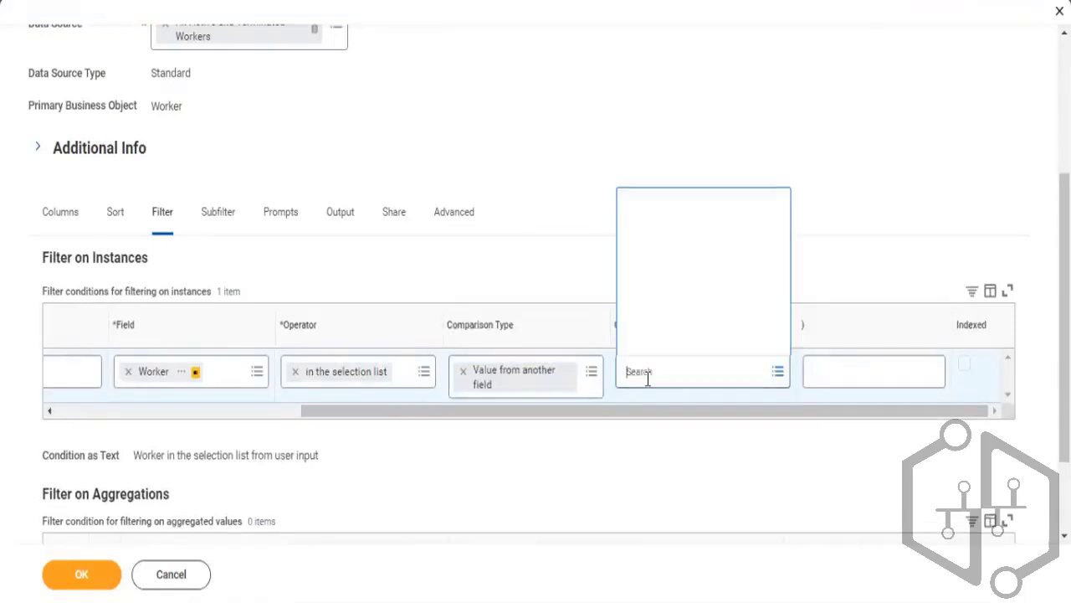
pyautogui.write('workers manag')
pyautogui.click(718, 363)
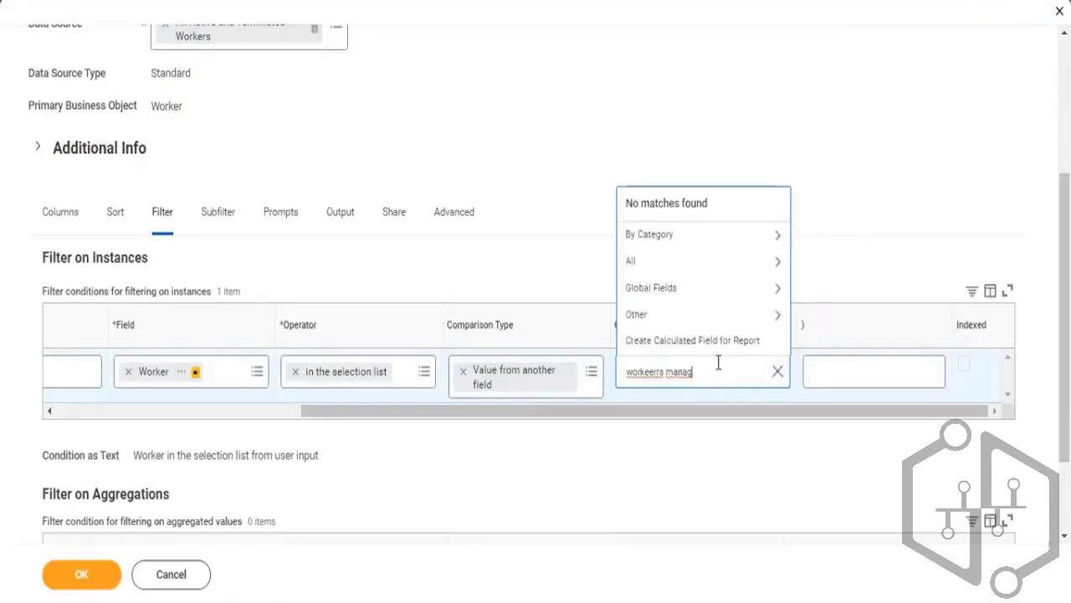
pyautogui.hotkey('ctrl', 'a')
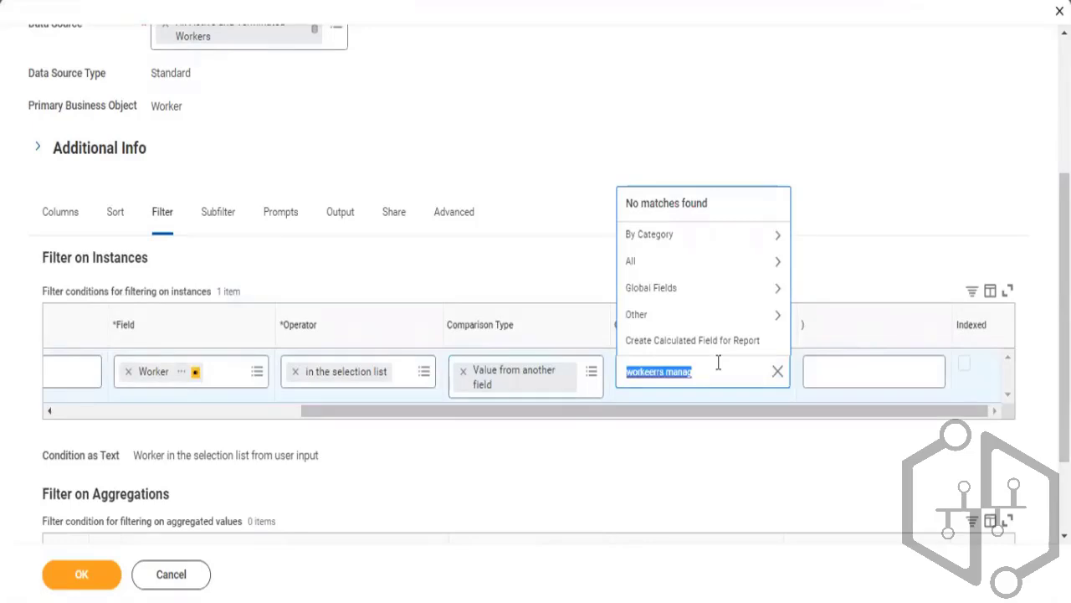
pyautogui.write('manager')
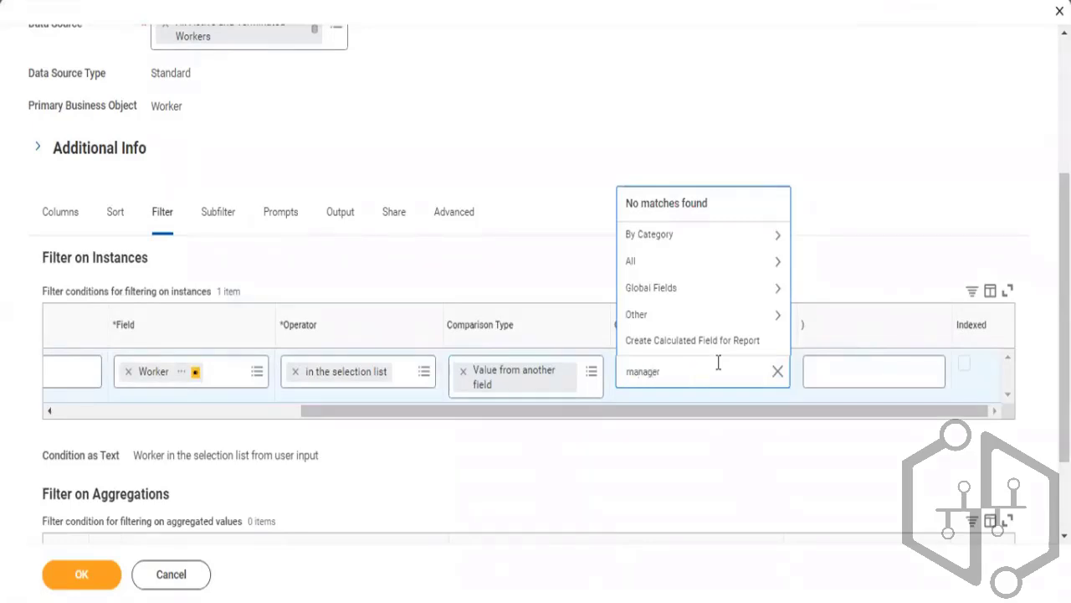
pyautogui.press('Return')
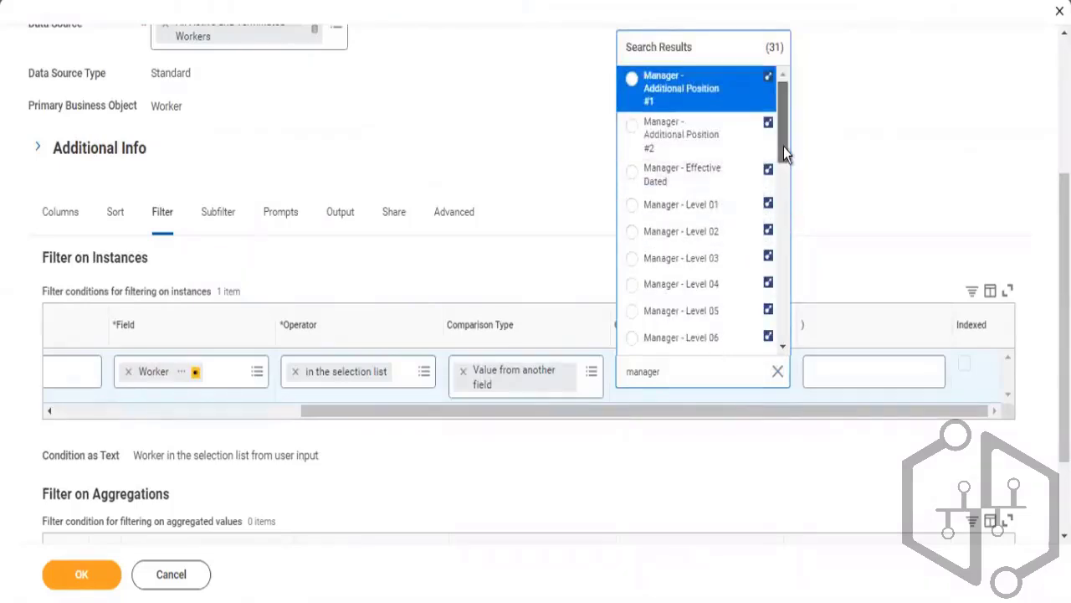
pyautogui.moveTo(783, 146)
pyautogui.mouseDown()
pyautogui.moveTo(782, 183)
pyautogui.moveTo(772, 156)
pyautogui.mouseUp()
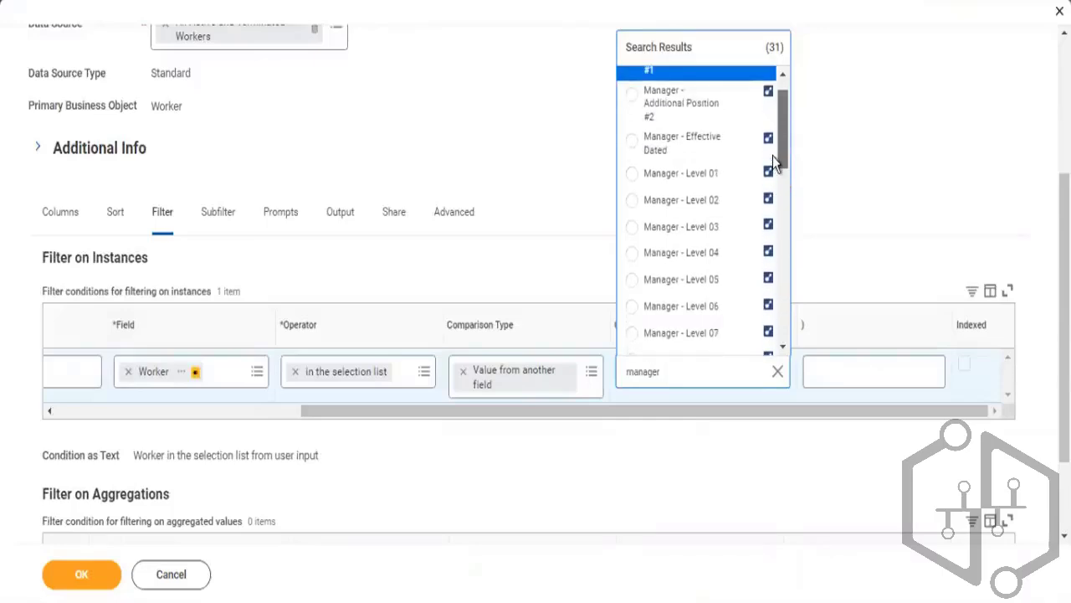
pyautogui.click(671, 176)
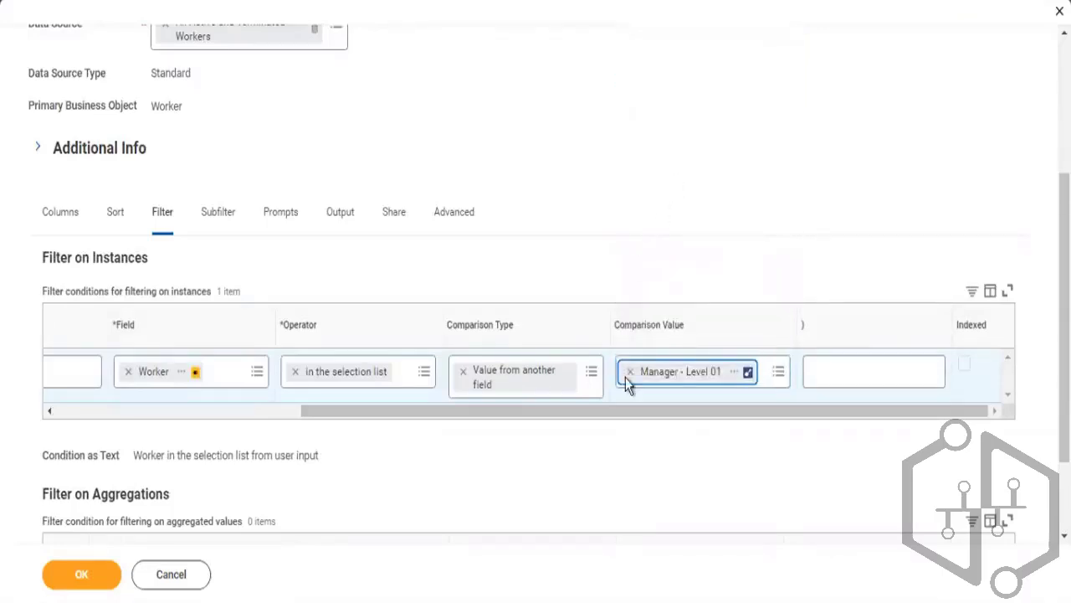
pyautogui.click(249, 416)
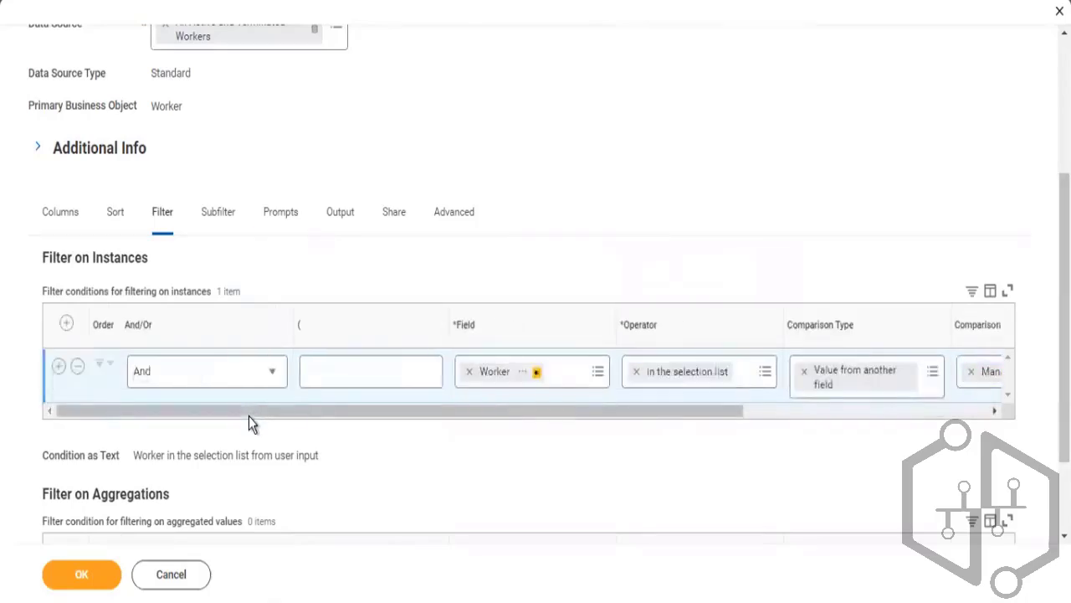
pyautogui.click(97, 580)
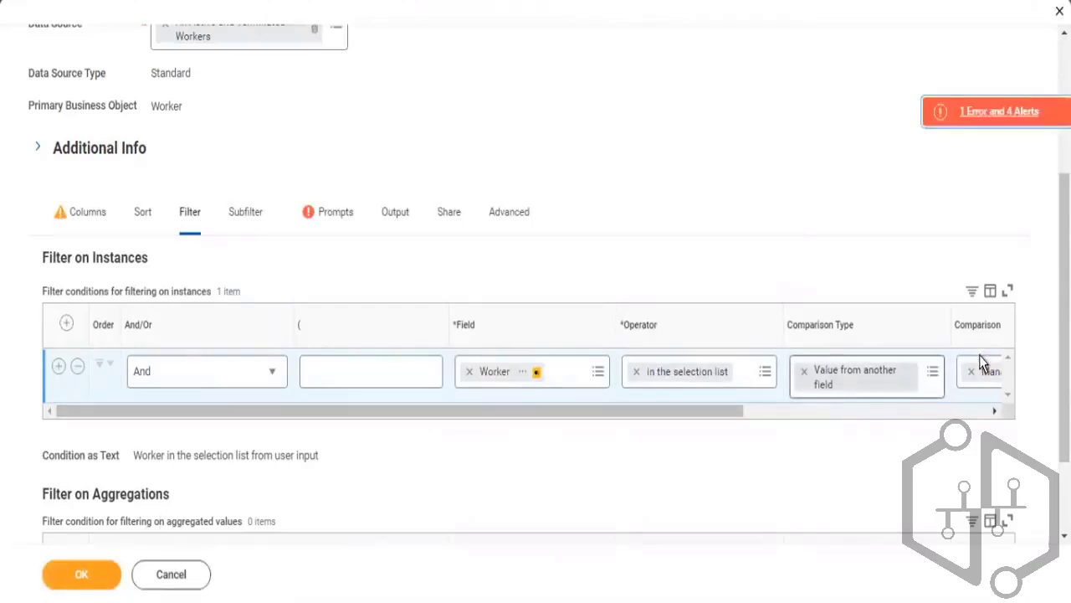
# Delete the Worker row from the prompt defaults and save and run the report
pyautogui.click(333, 219)
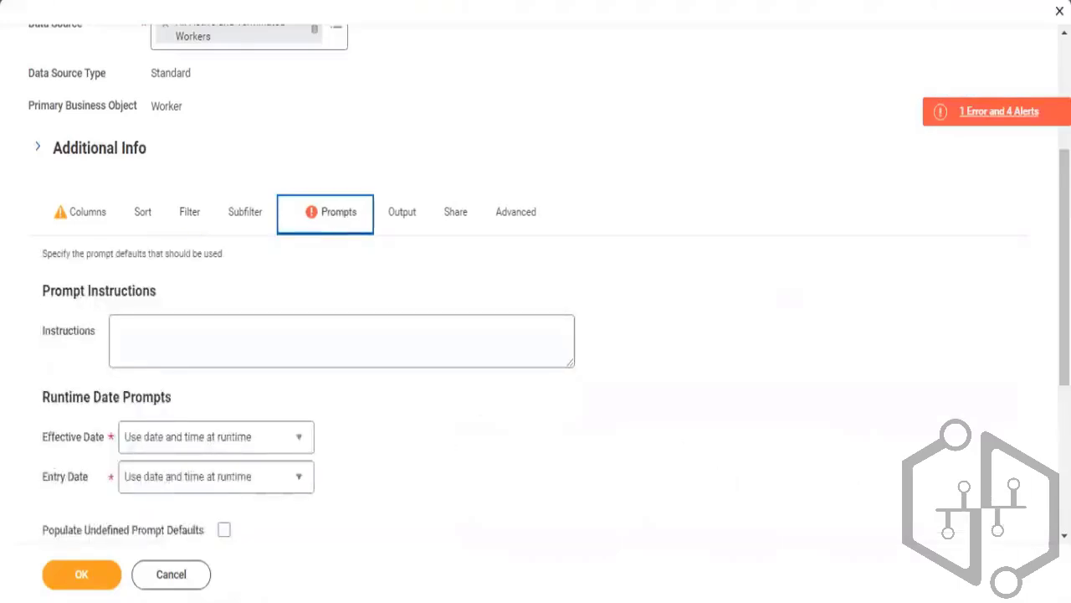
pyautogui.scroll(-4, 491, 521)
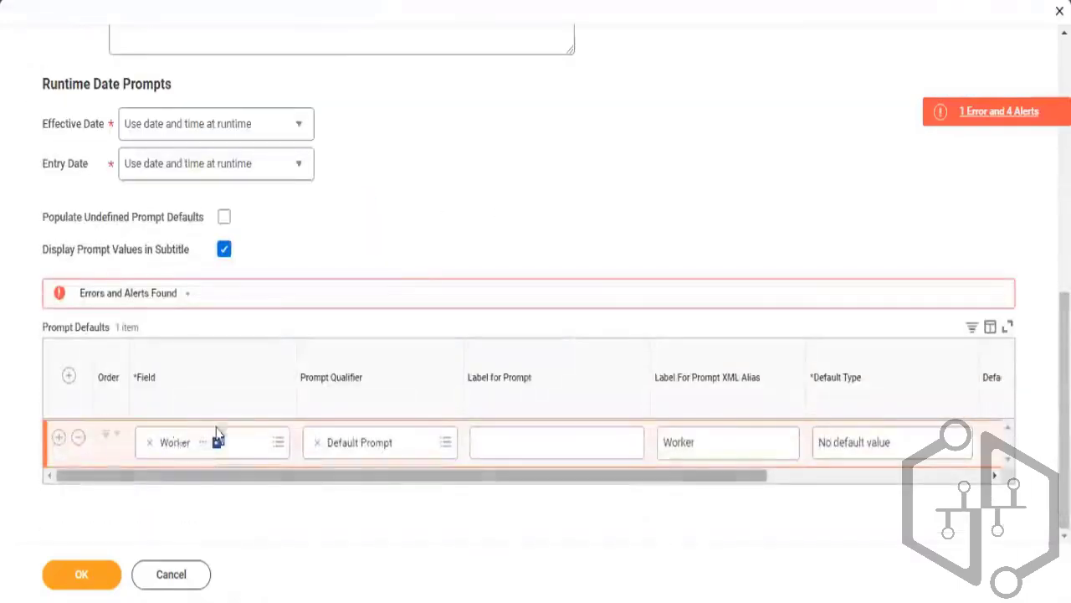
pyautogui.click(78, 437)
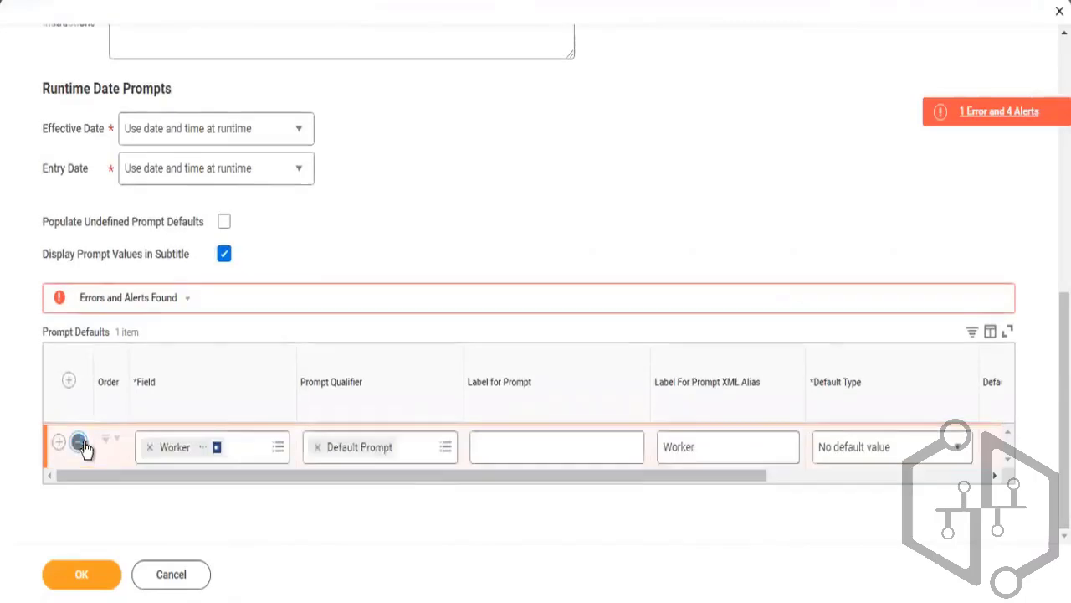
pyautogui.click(95, 583)
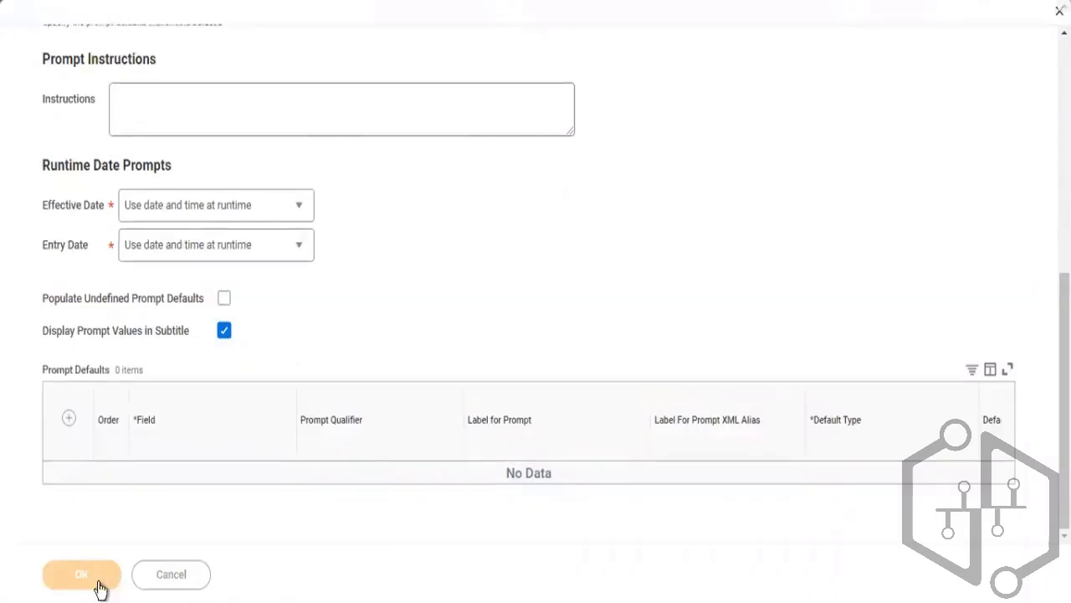
pyautogui.click(101, 588)
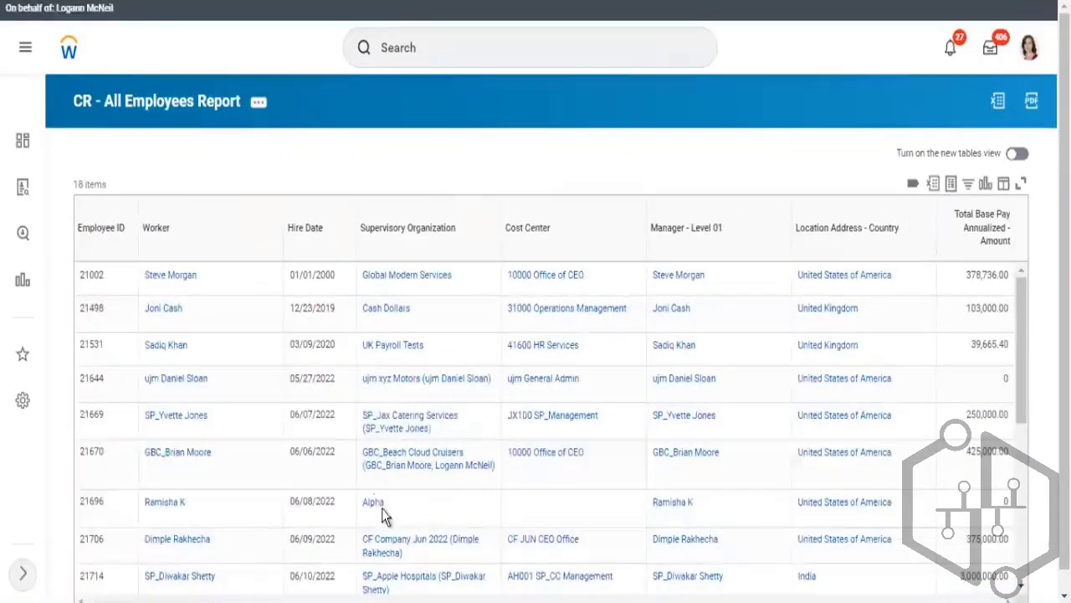
# Open the first listed worker's profile in a new tab and view their job details and team
pyautogui.rightClick(174, 282)
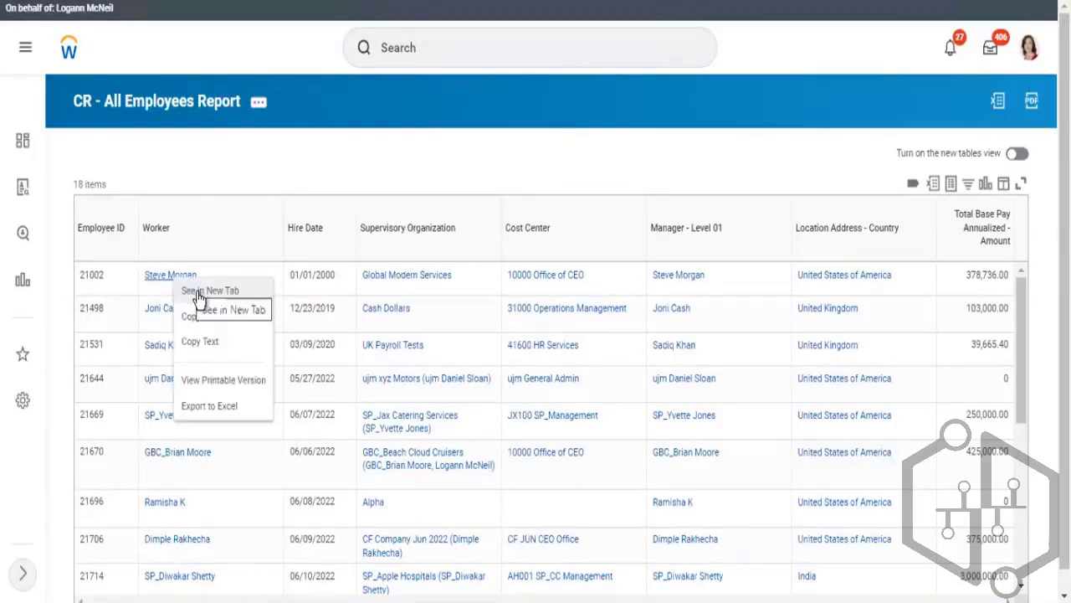
pyautogui.click(198, 293)
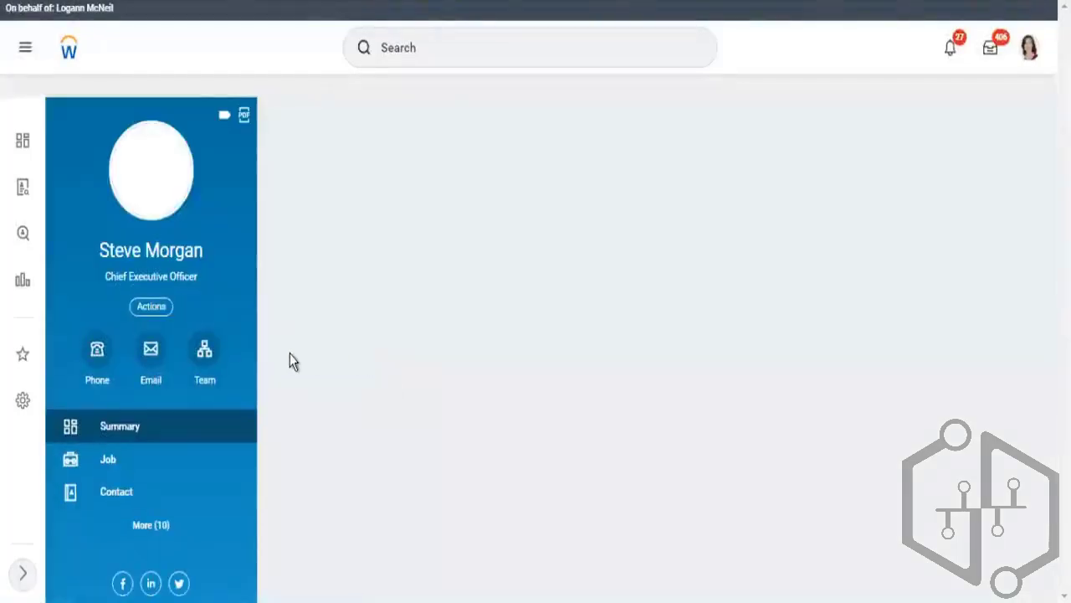
pyautogui.click(110, 466)
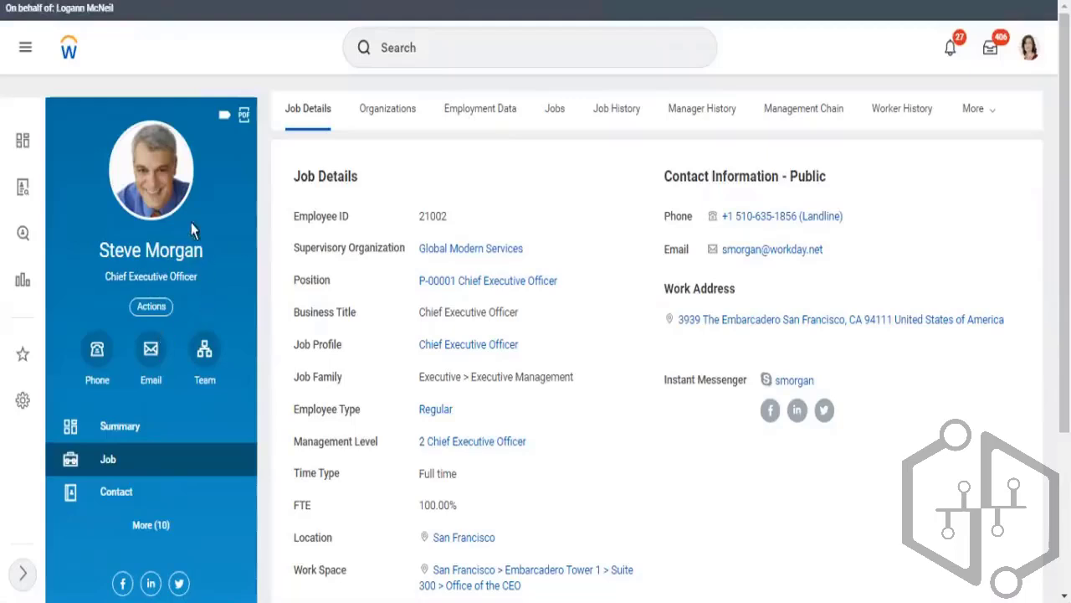
pyautogui.click(200, 346)
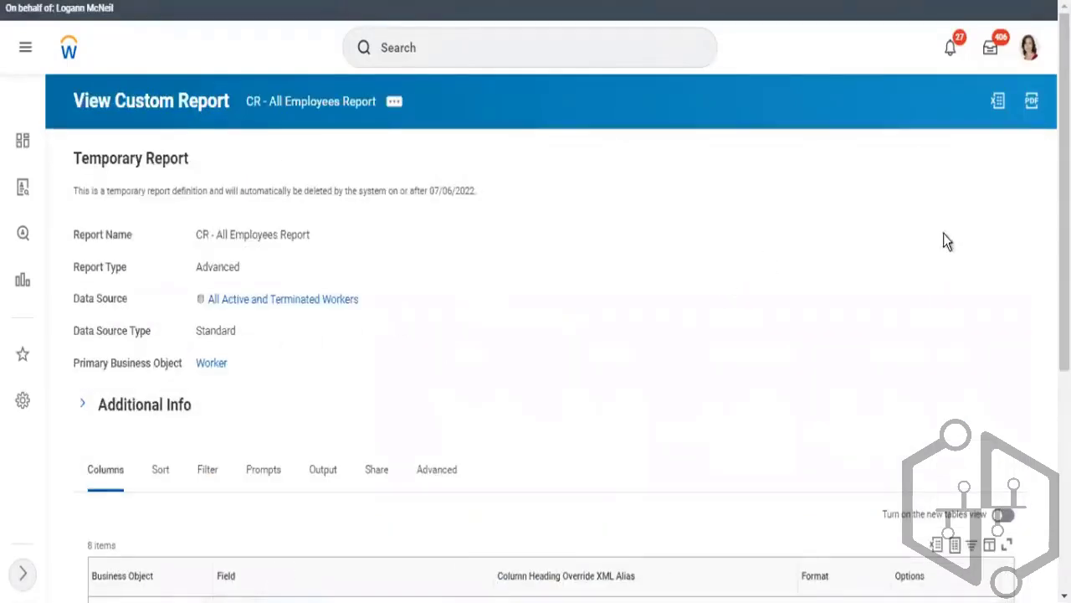
# Review the report definition's columns, filter and prompts settings
pyautogui.scroll(-2, 536, 301)
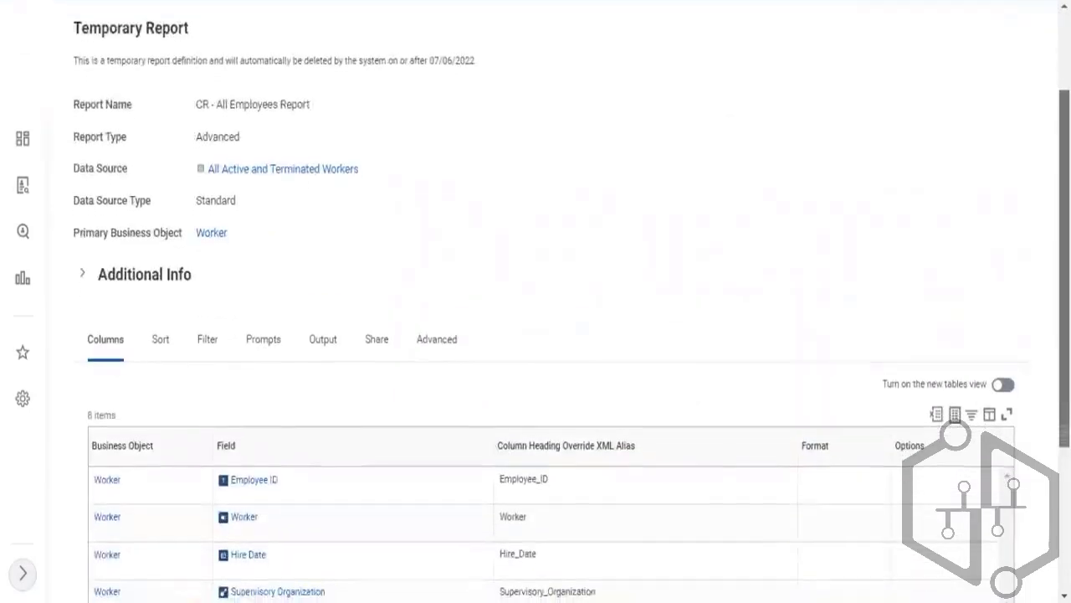
pyautogui.scroll(-2, 1045, 303)
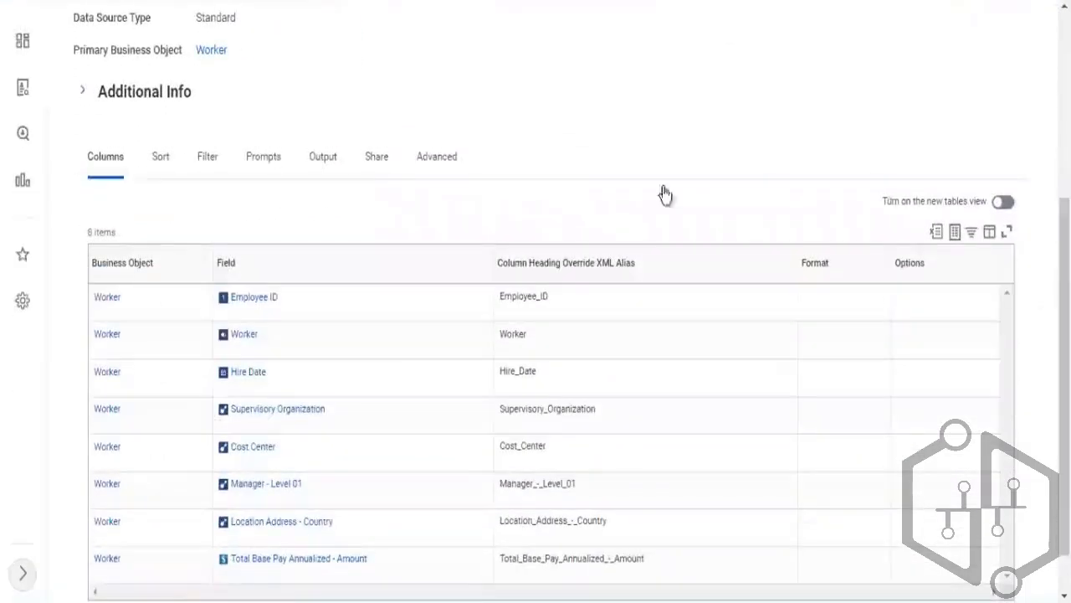
pyautogui.click(204, 159)
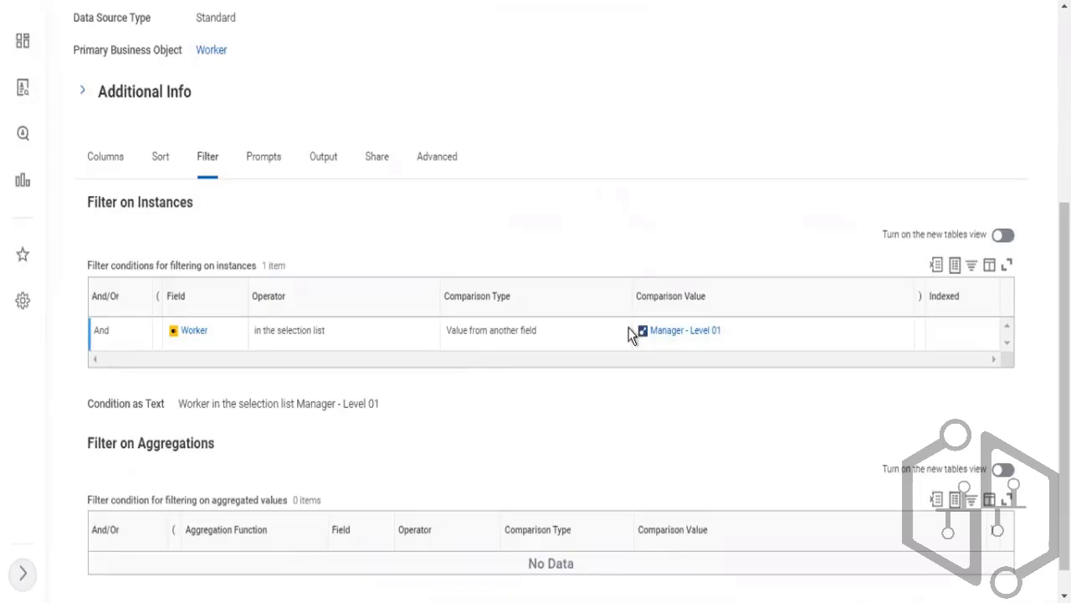
pyautogui.moveTo(694, 337)
pyautogui.moveTo(732, 337)
pyautogui.click(263, 159)
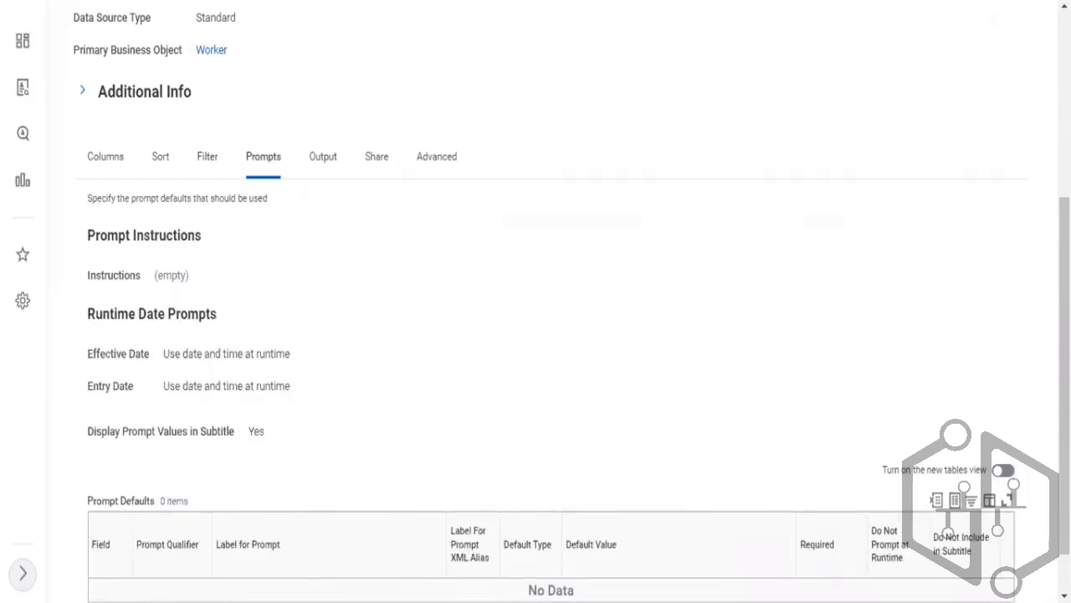
pyautogui.scroll(-1, 985, 443)
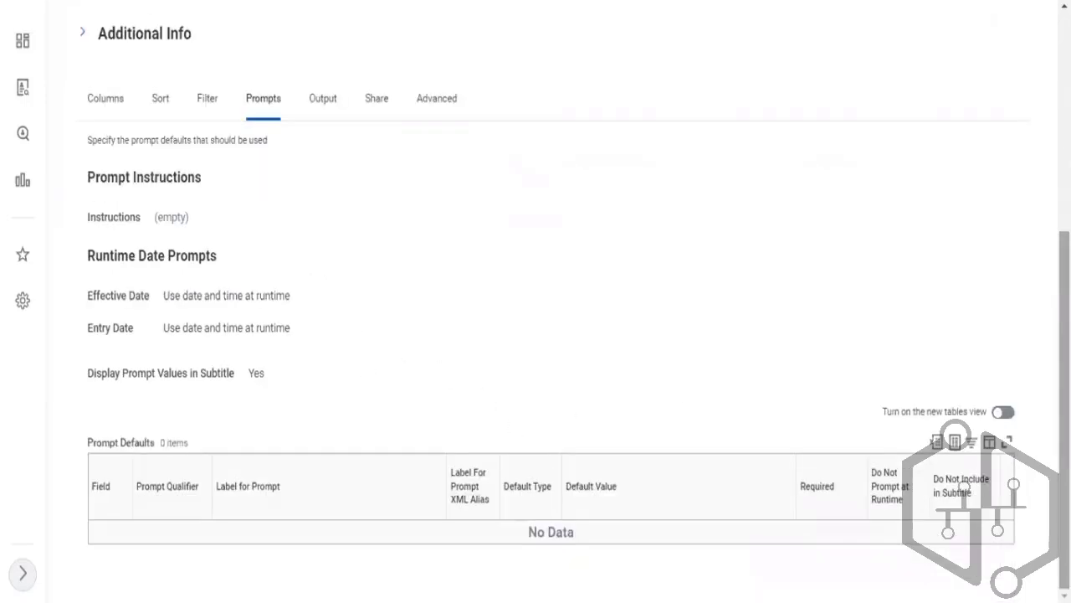